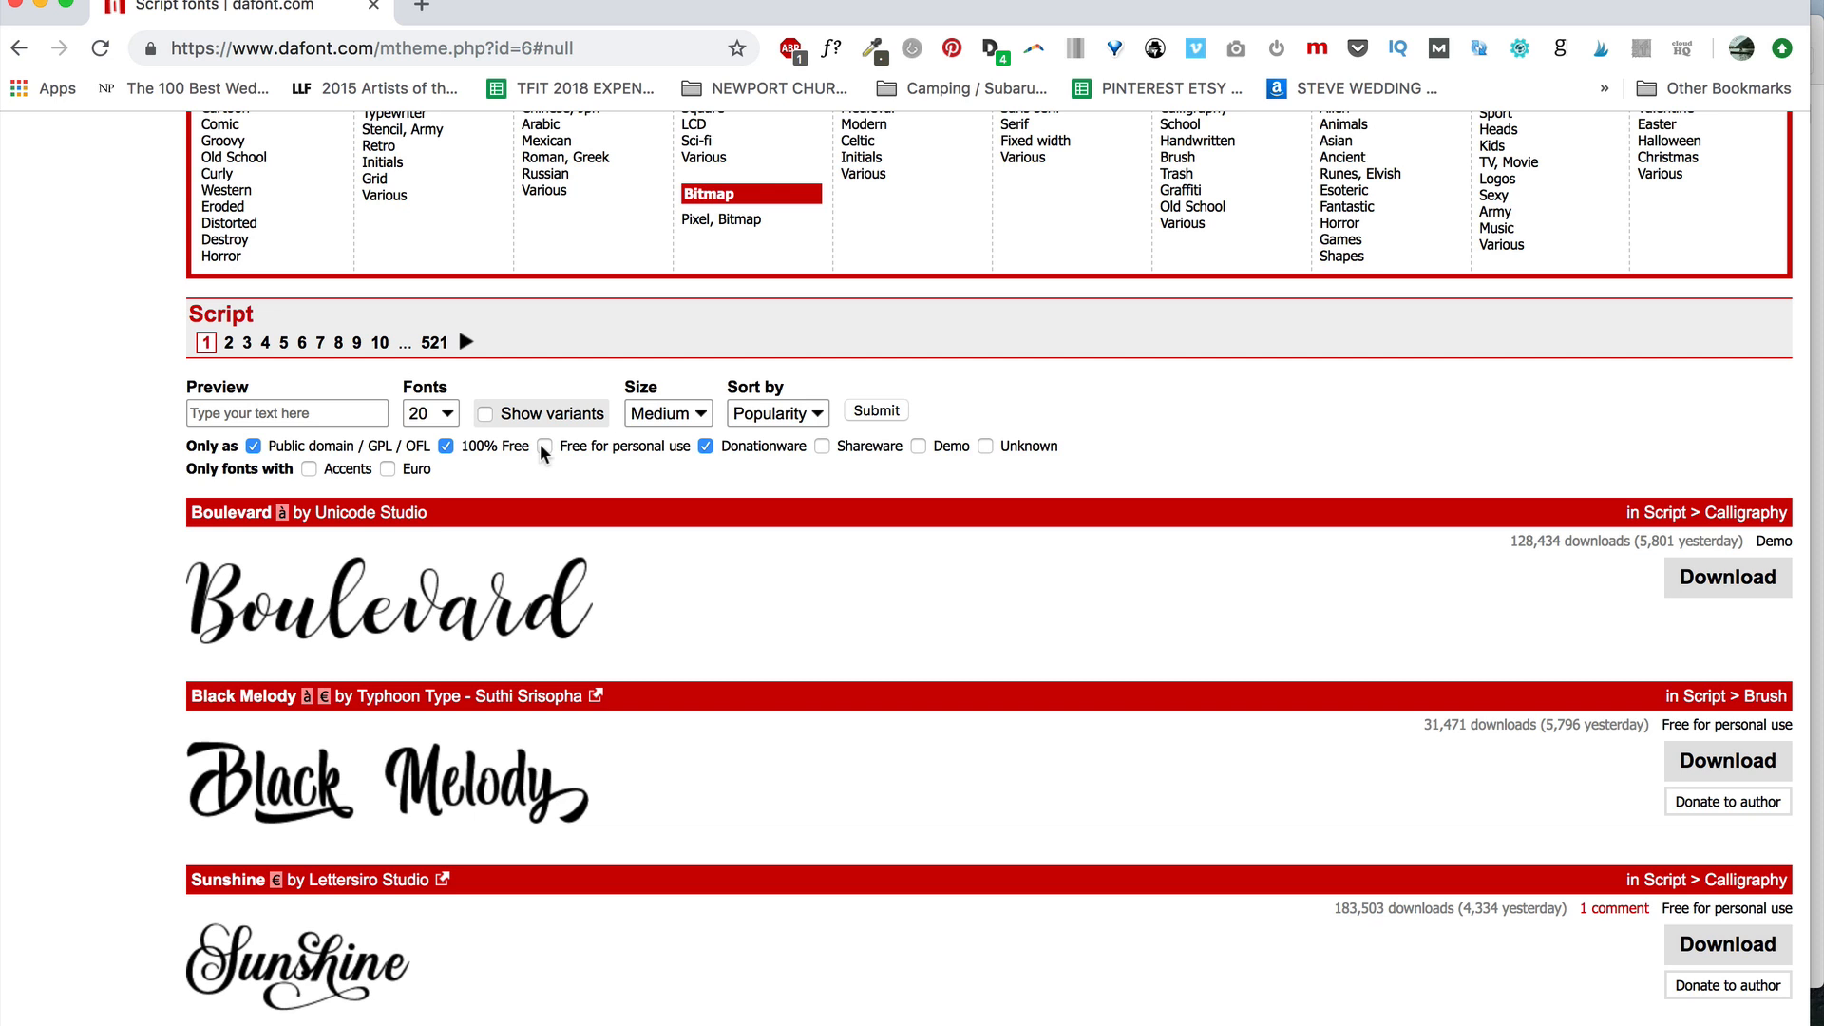
- Filter the Script font list to Public domain, 100% Free and Donationware licences
scroll(1110, 782, down, 5)
scroll(1110, 782, up, 10)
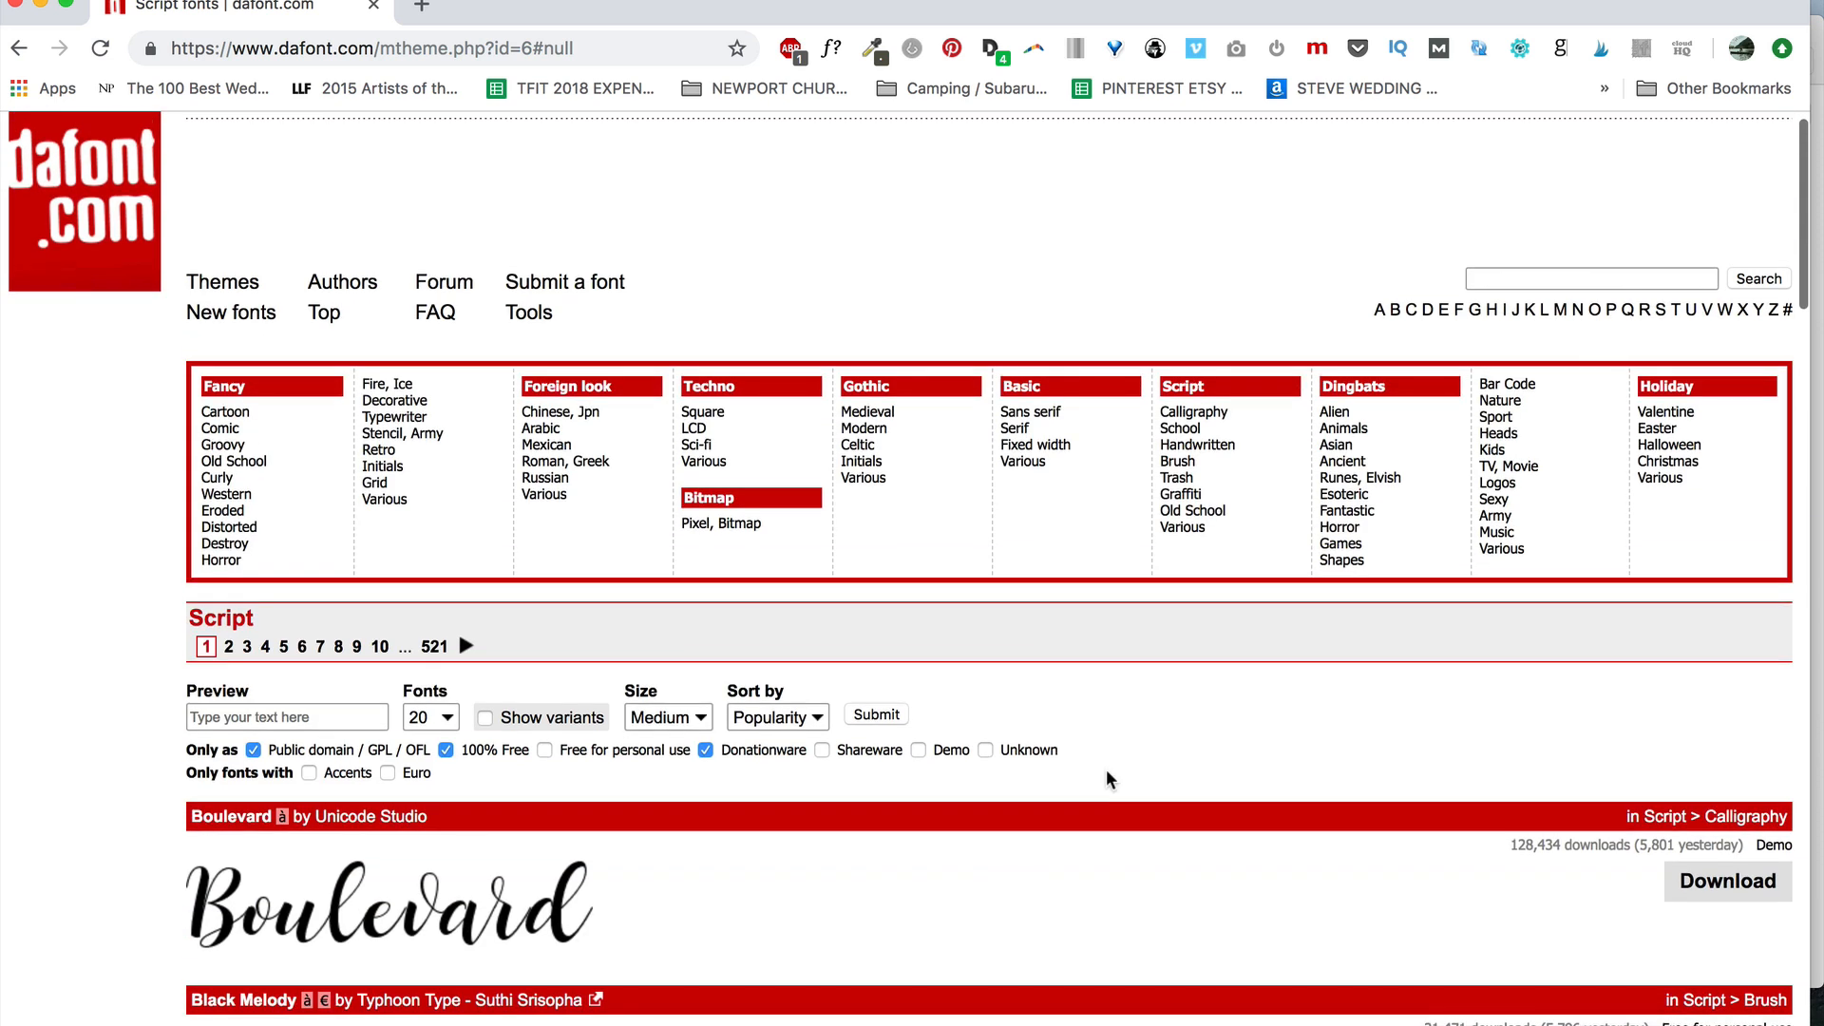
scroll(1105, 768, down, 4)
scroll(1108, 779, up, 3)
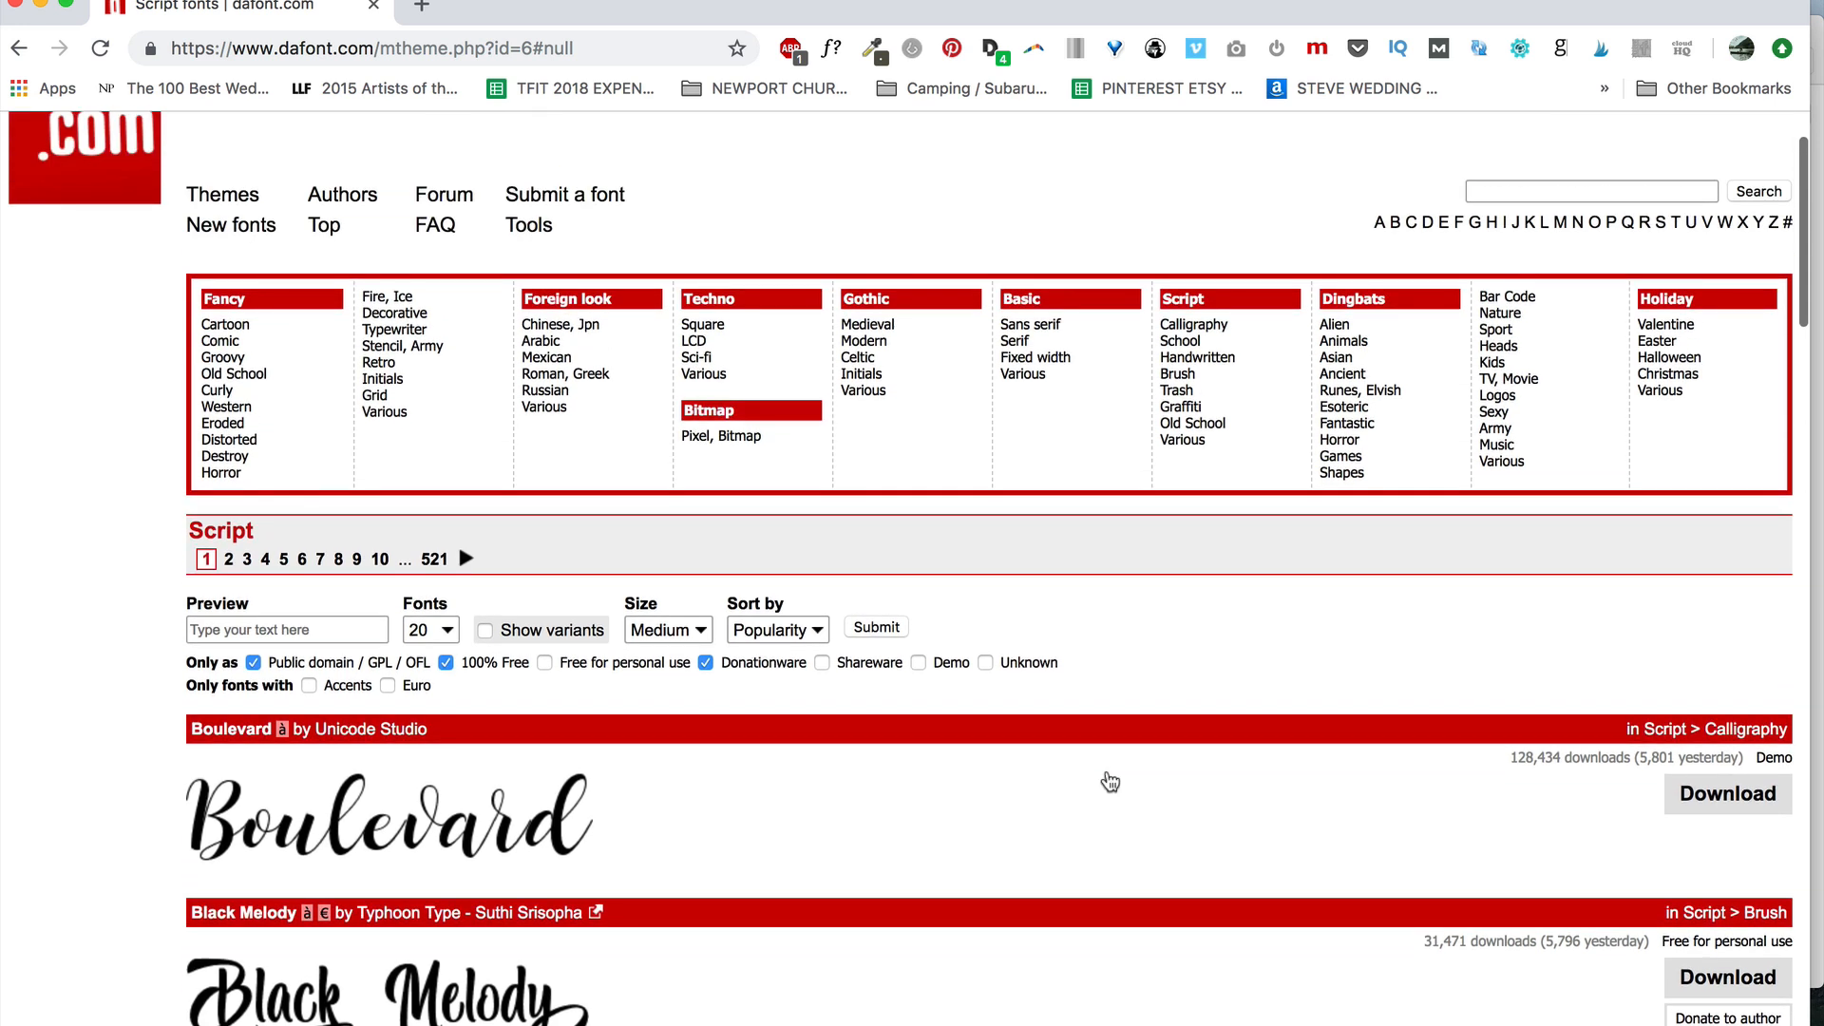
click(879, 629)
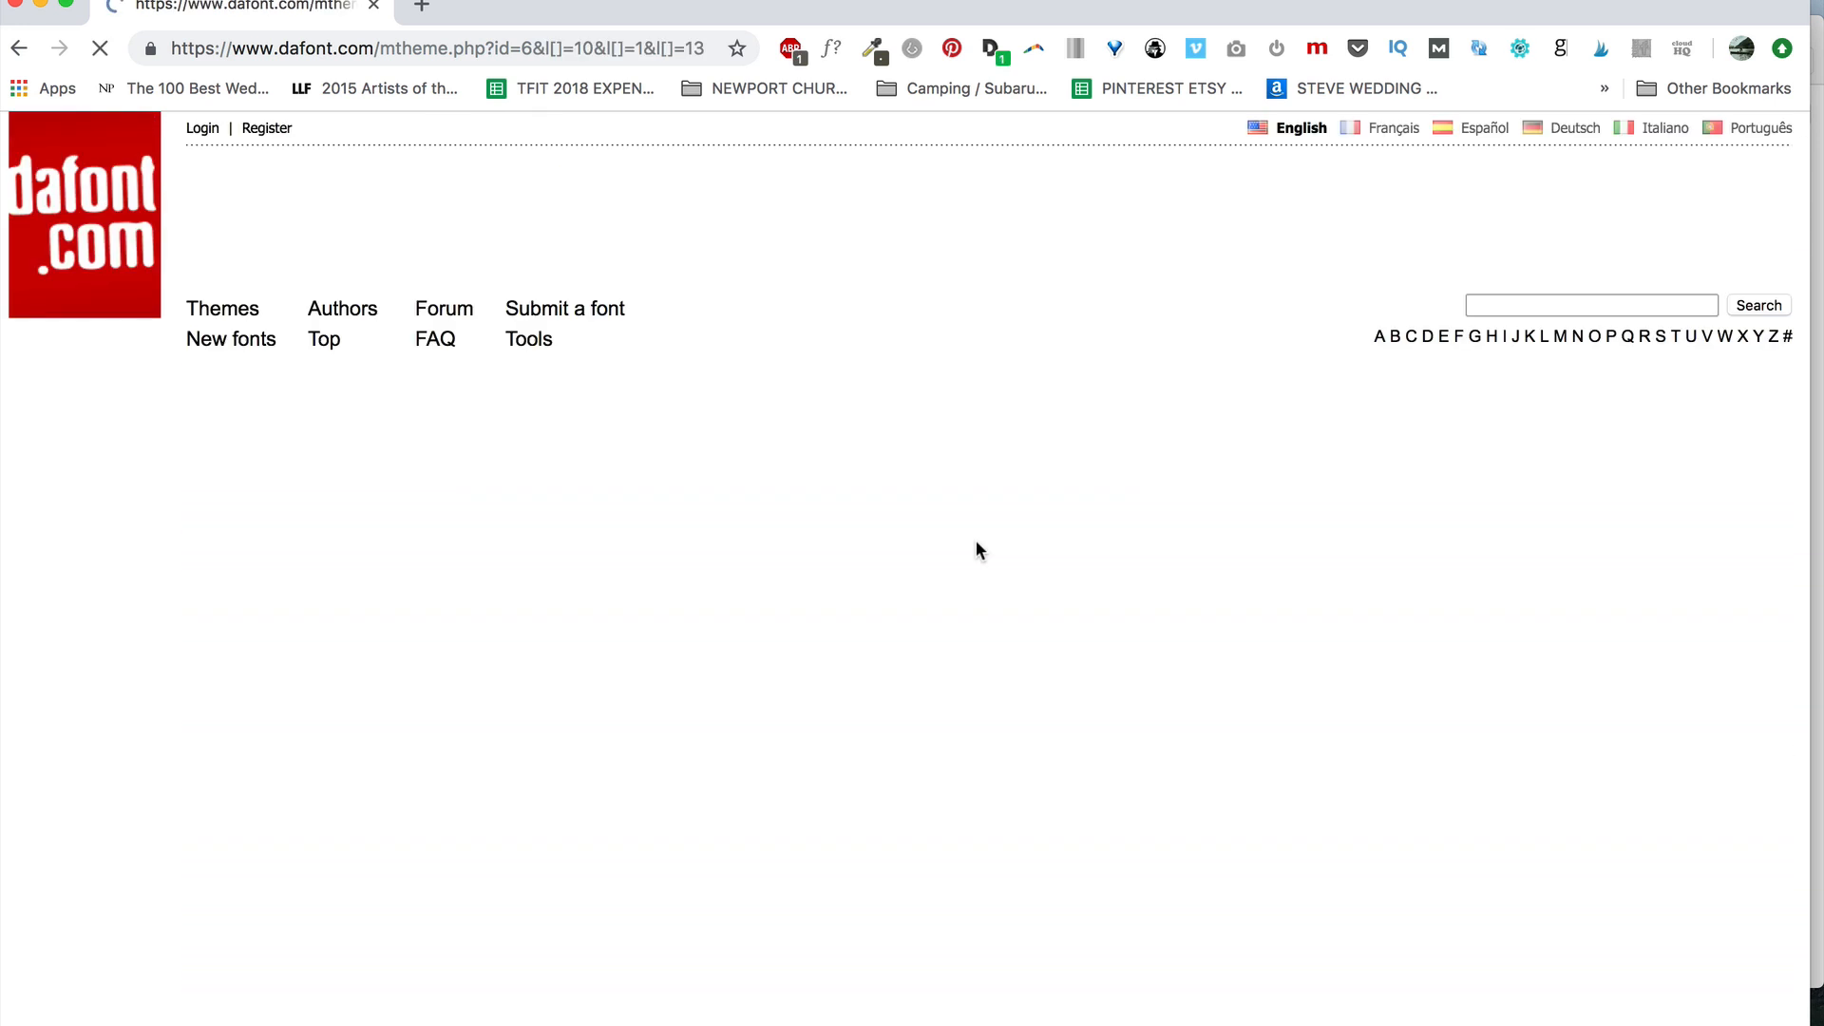
- Browse the filtered script fonts, download Modesty and show the downloaded file in its folder
scroll(835, 700, down, 12)
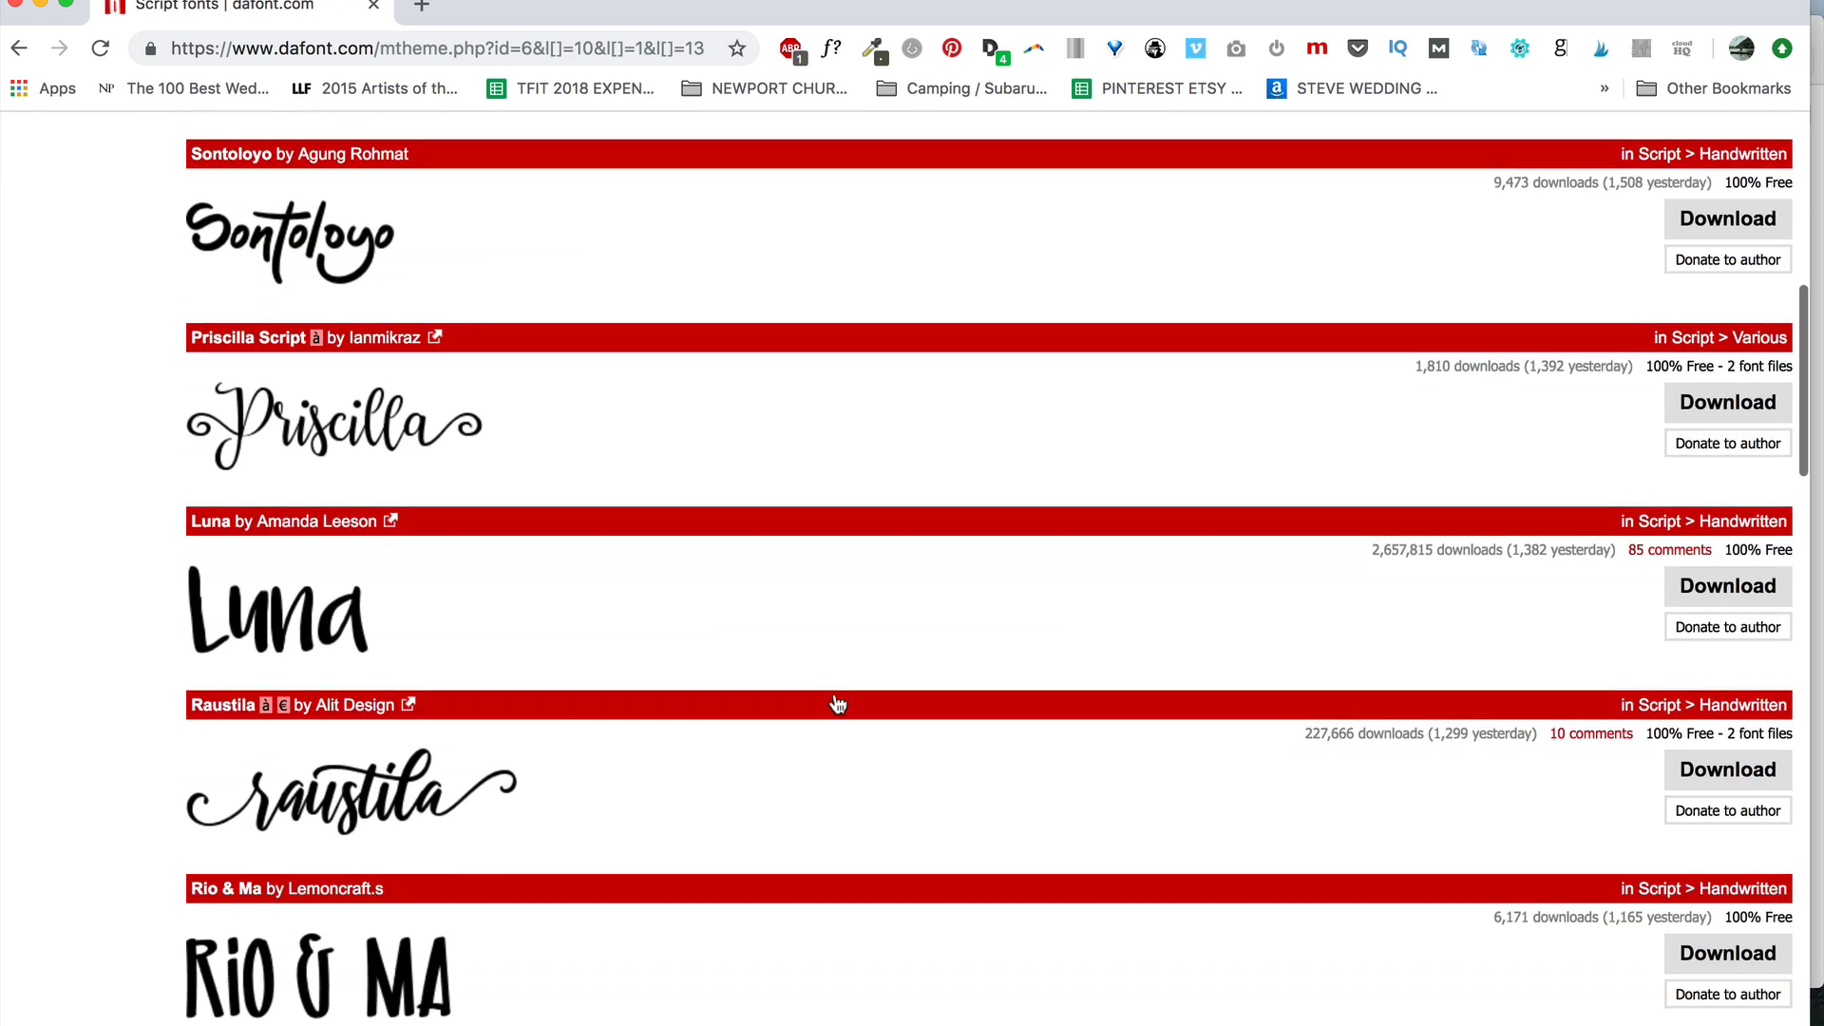
scroll(836, 703, down, 11)
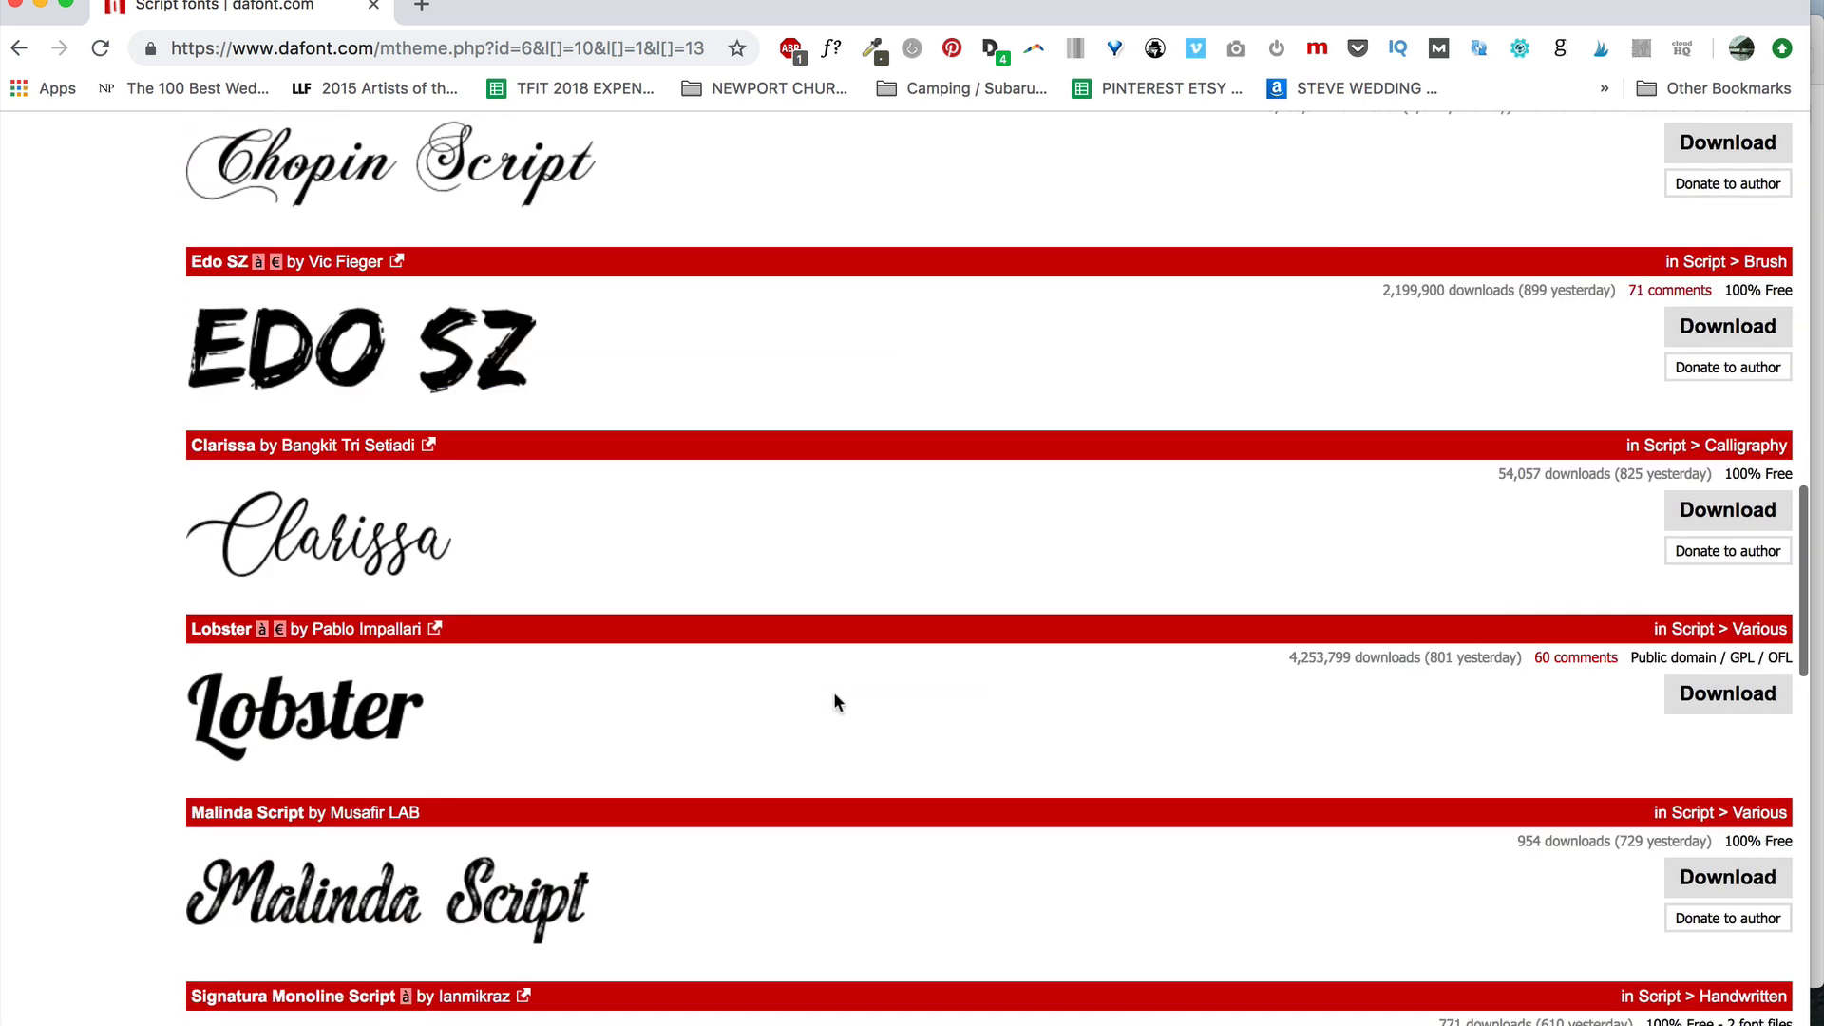
scroll(836, 703, down, 2)
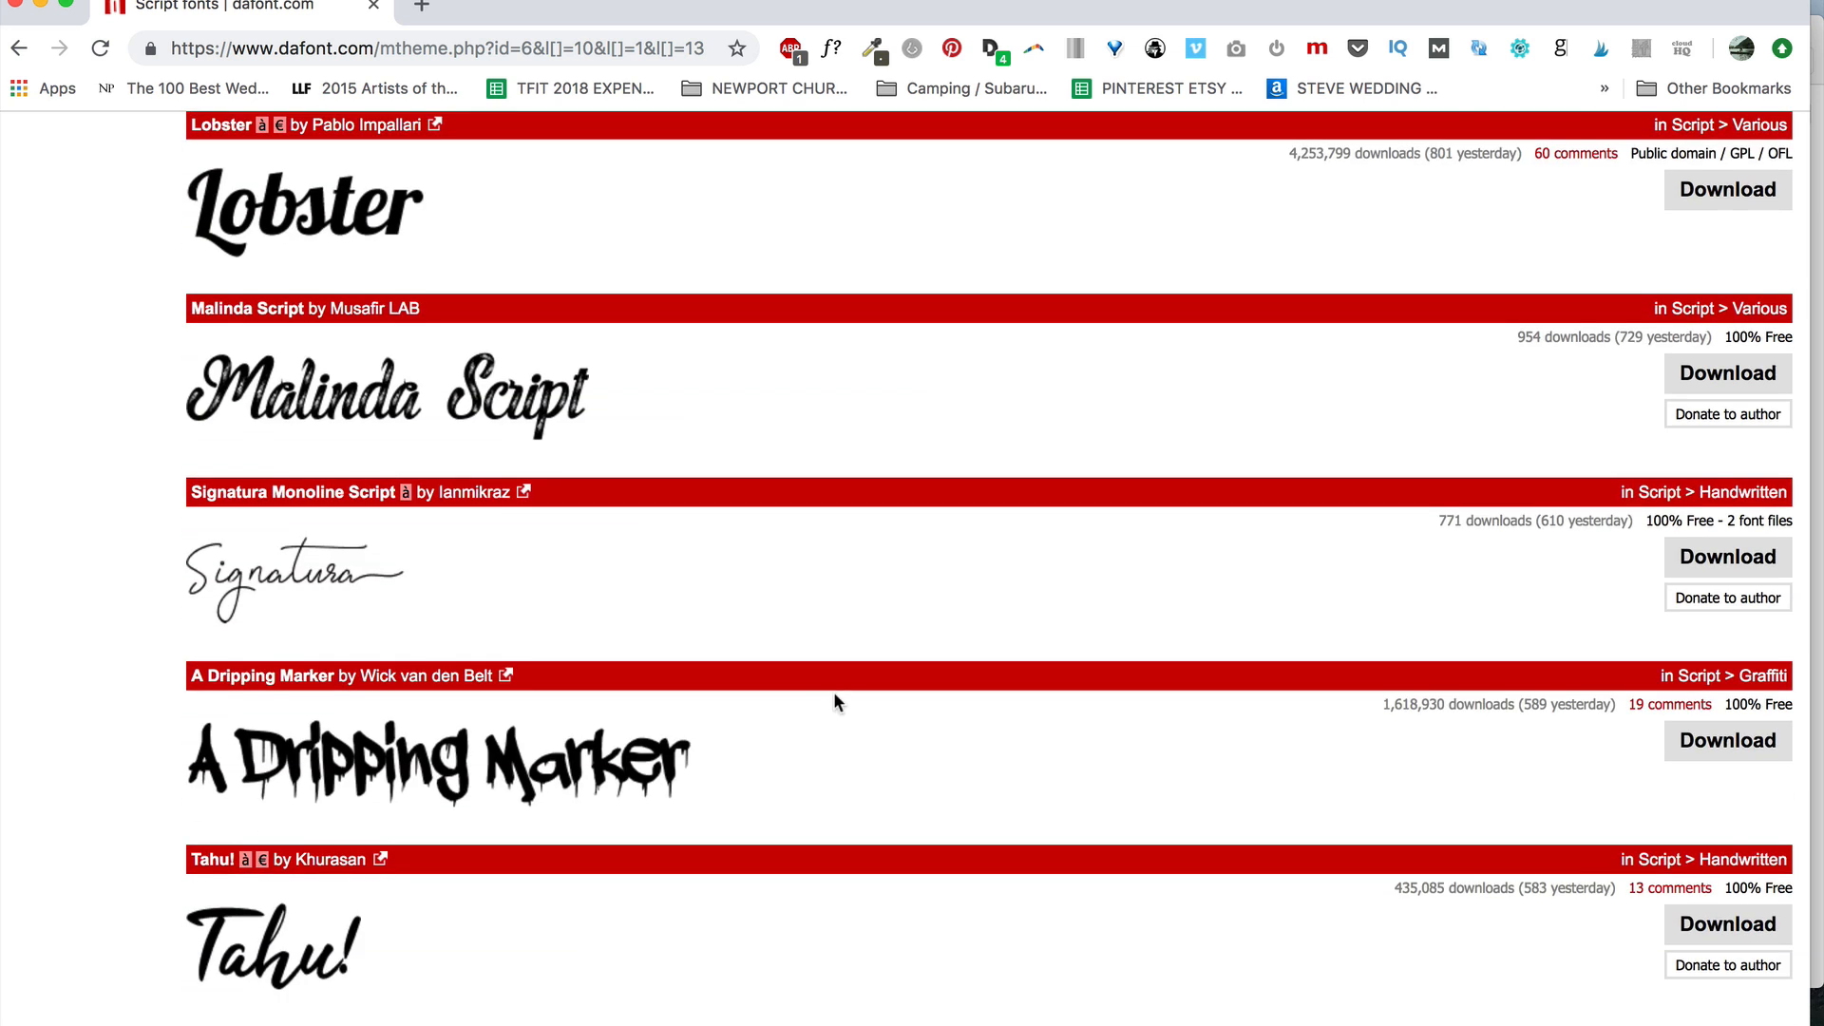
scroll(835, 701, down, 13)
scroll(834, 700, down, 5)
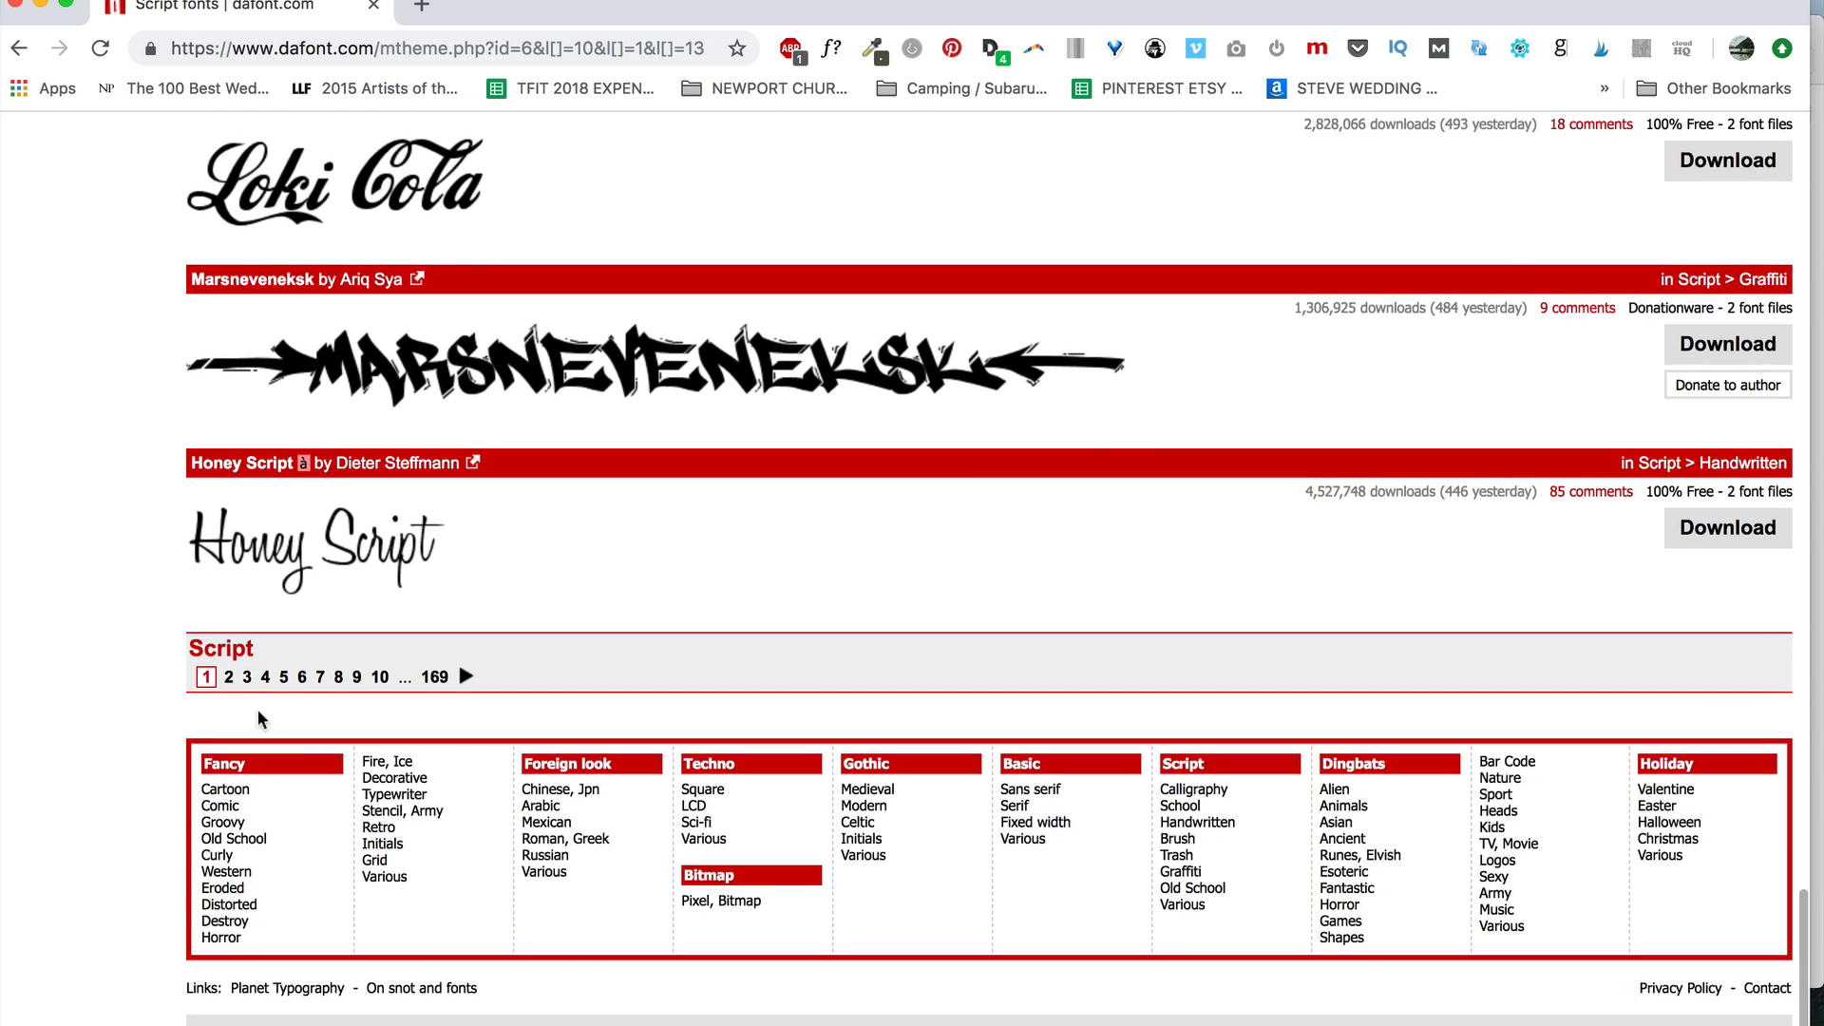
click(228, 677)
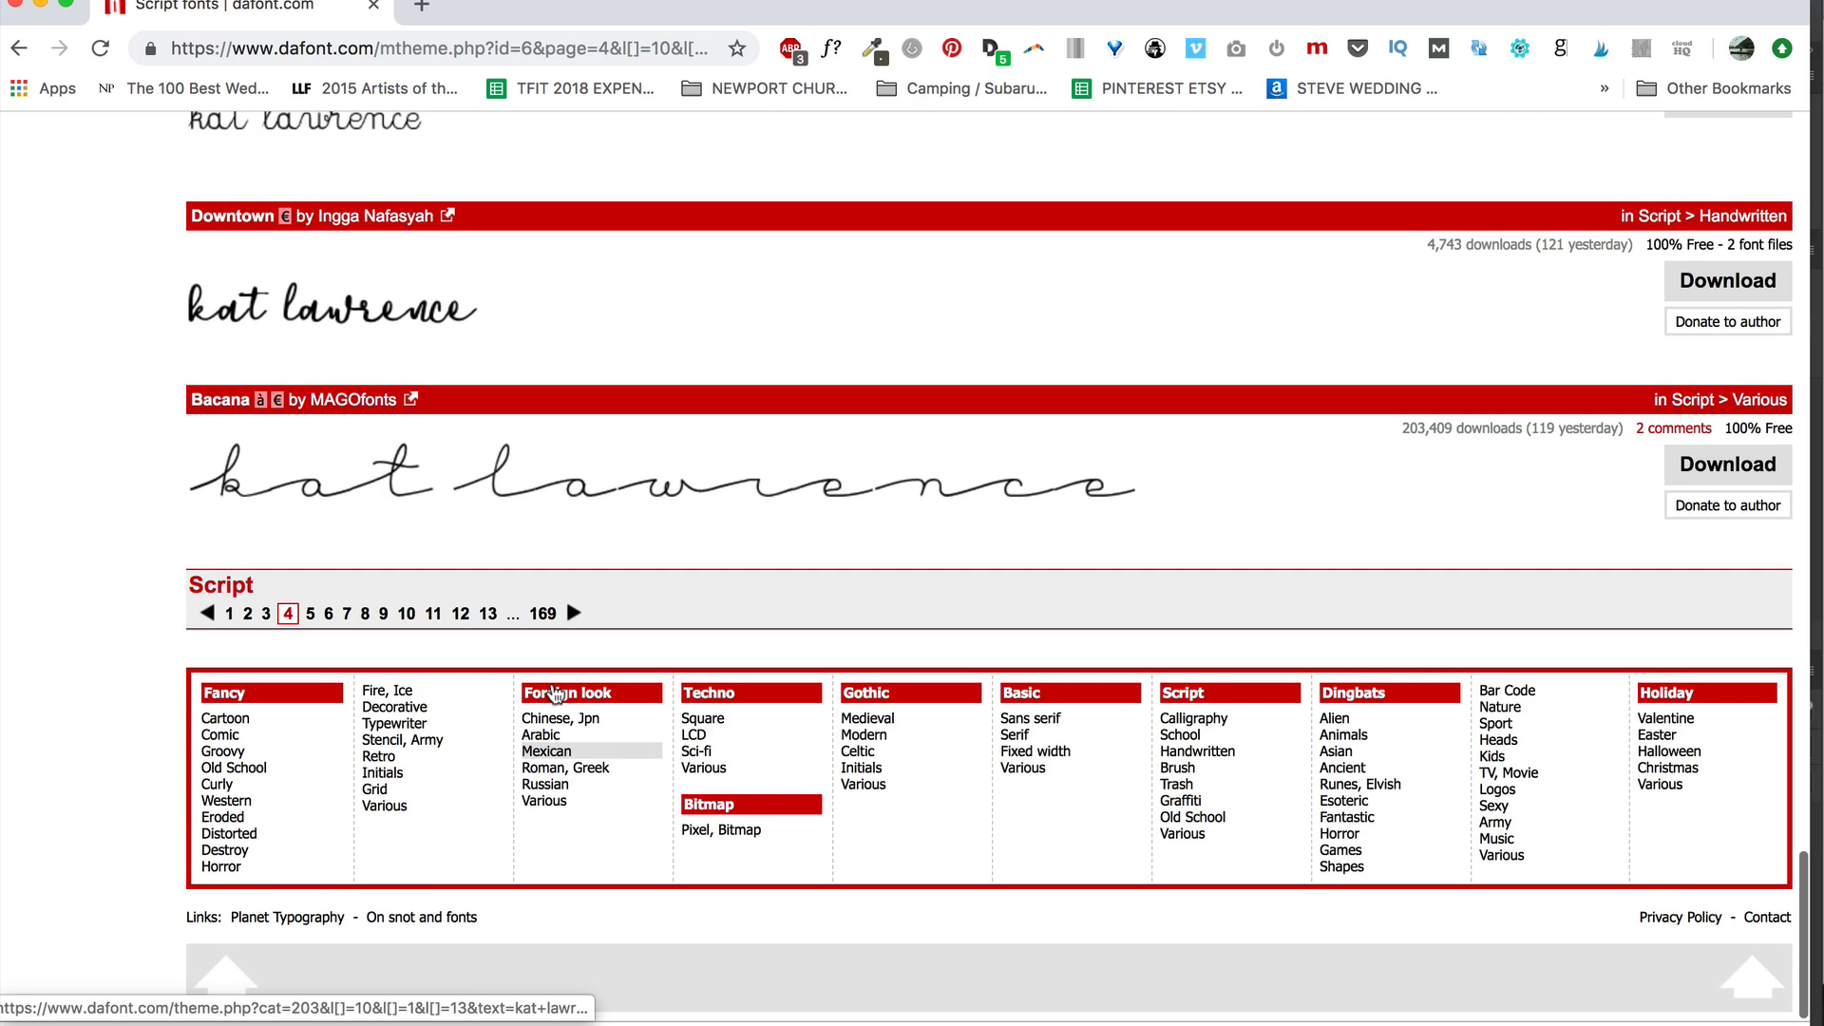
scroll(554, 691, up, 4)
scroll(551, 691, up, 5)
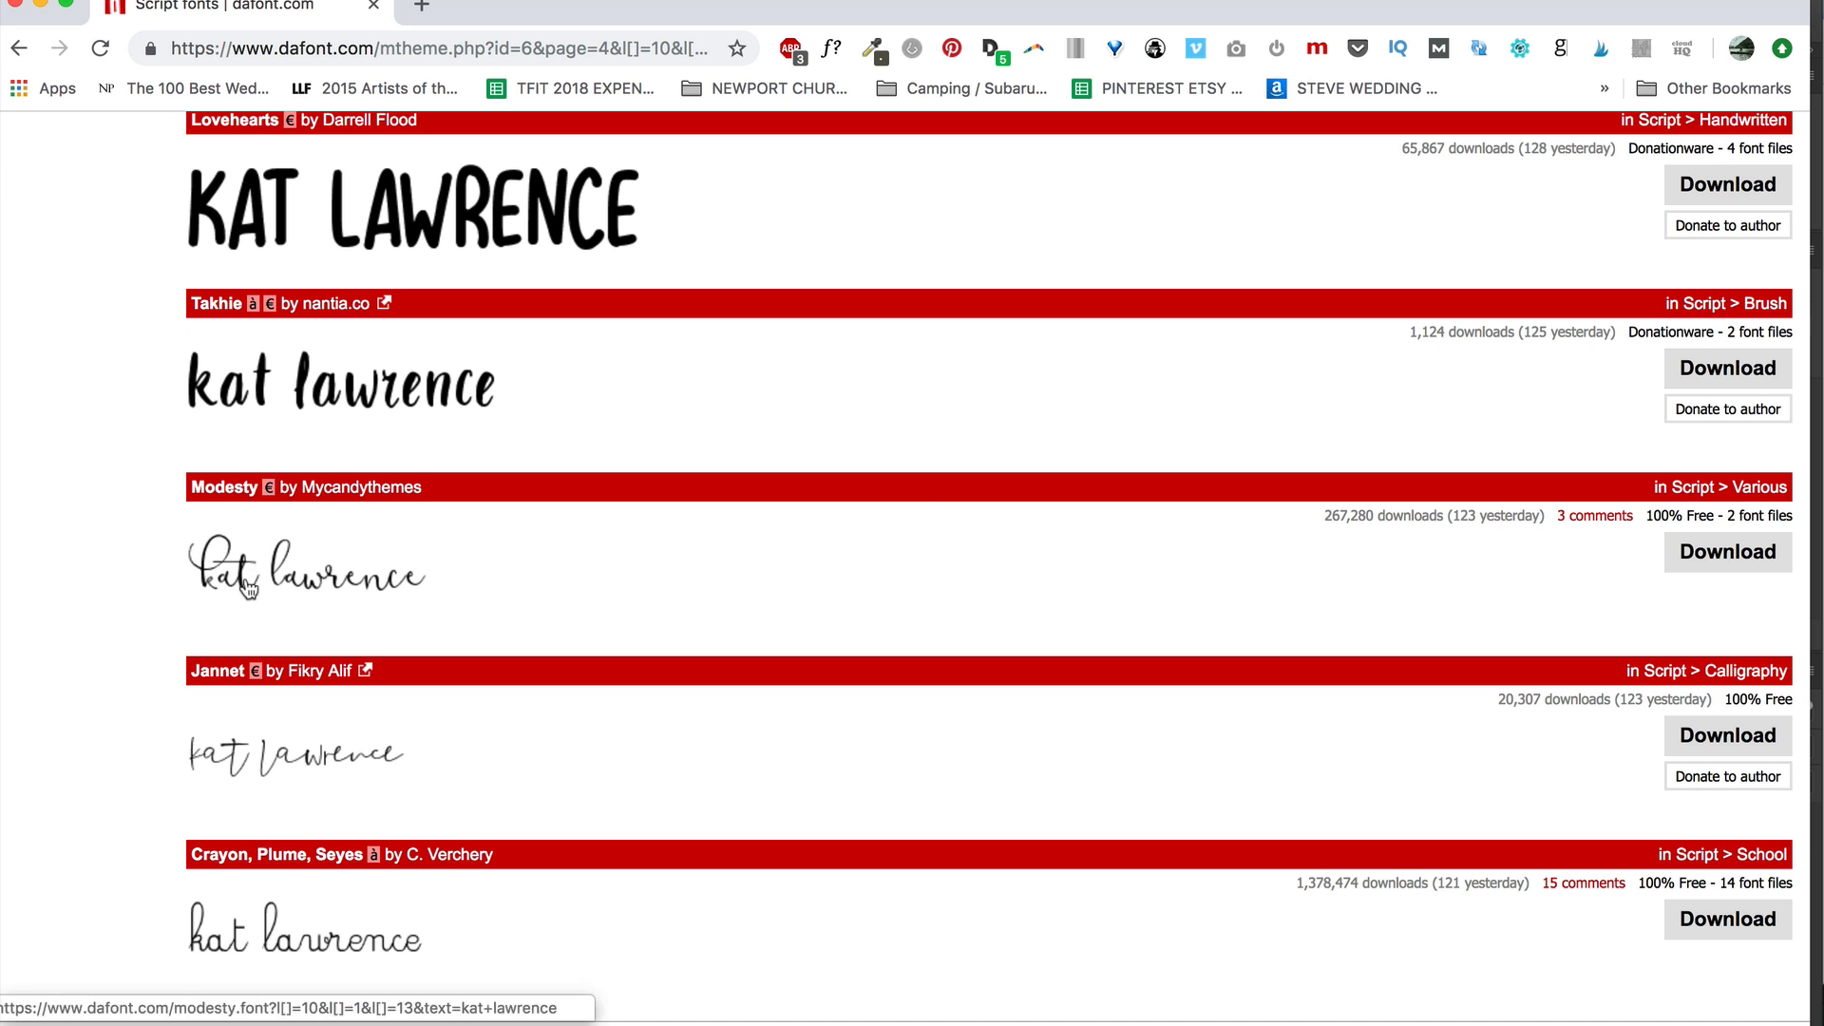
click(1707, 561)
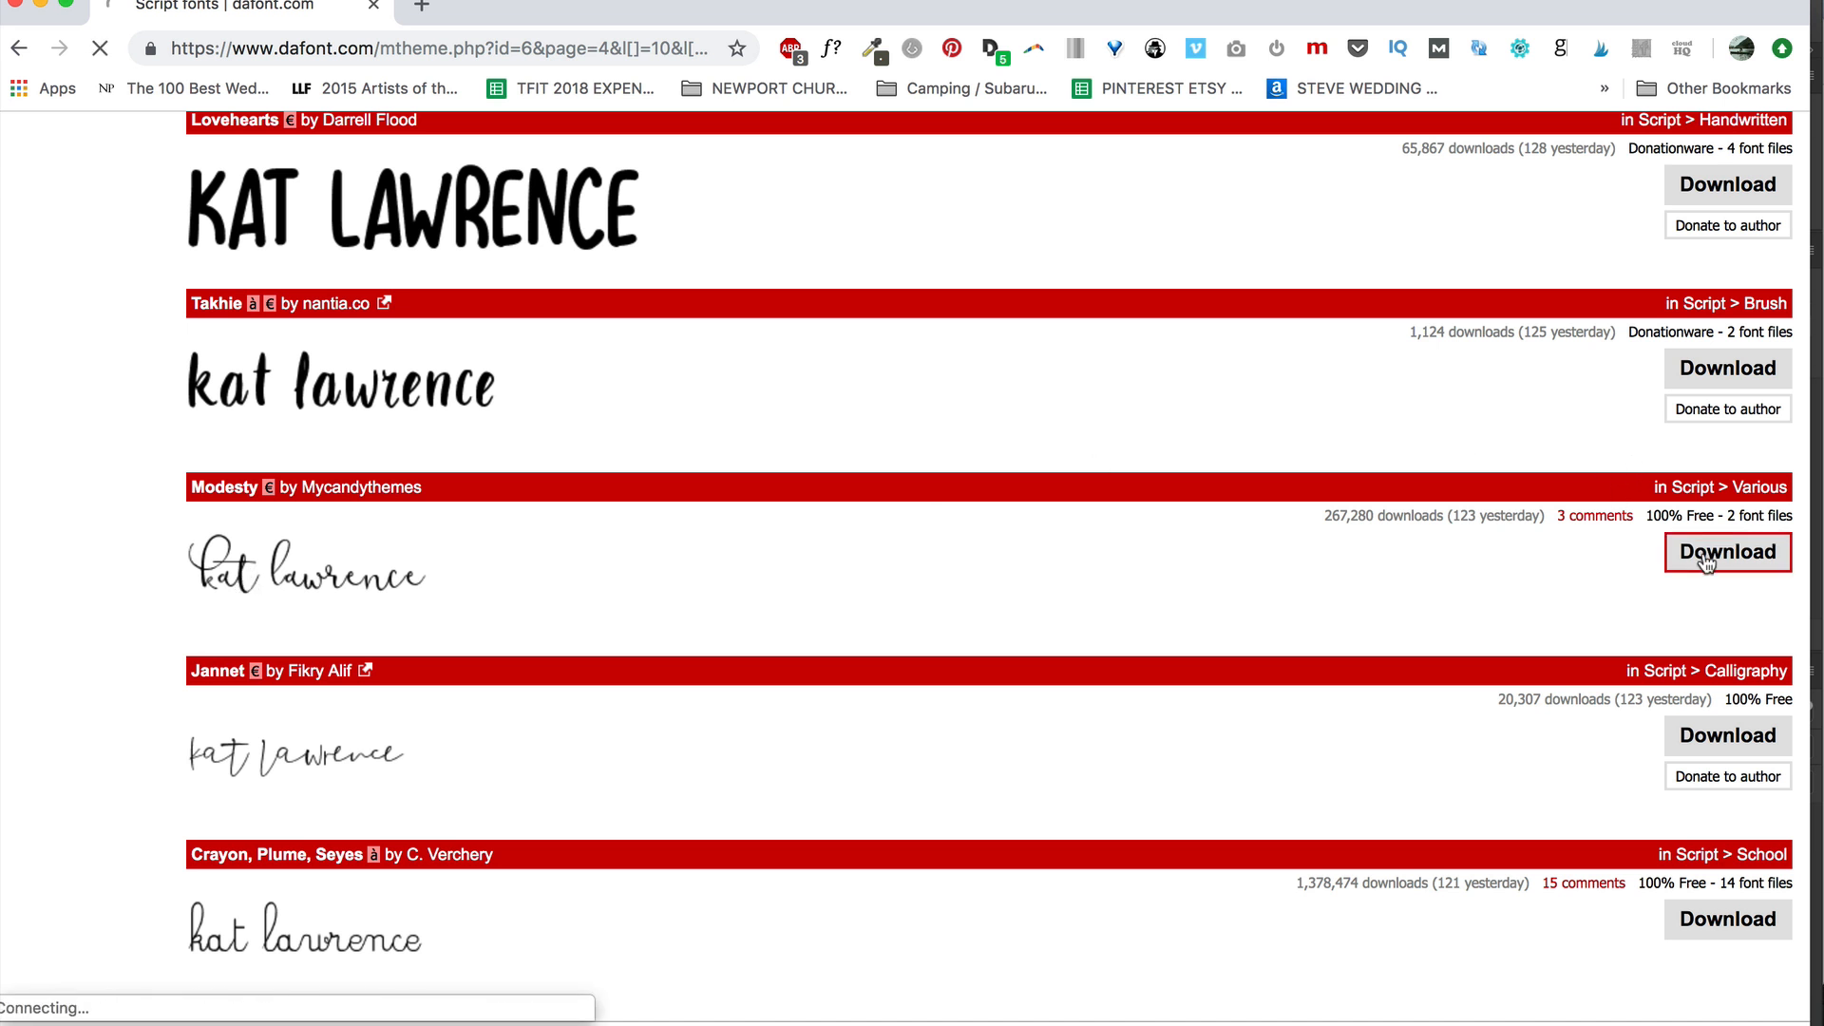
click(114, 979)
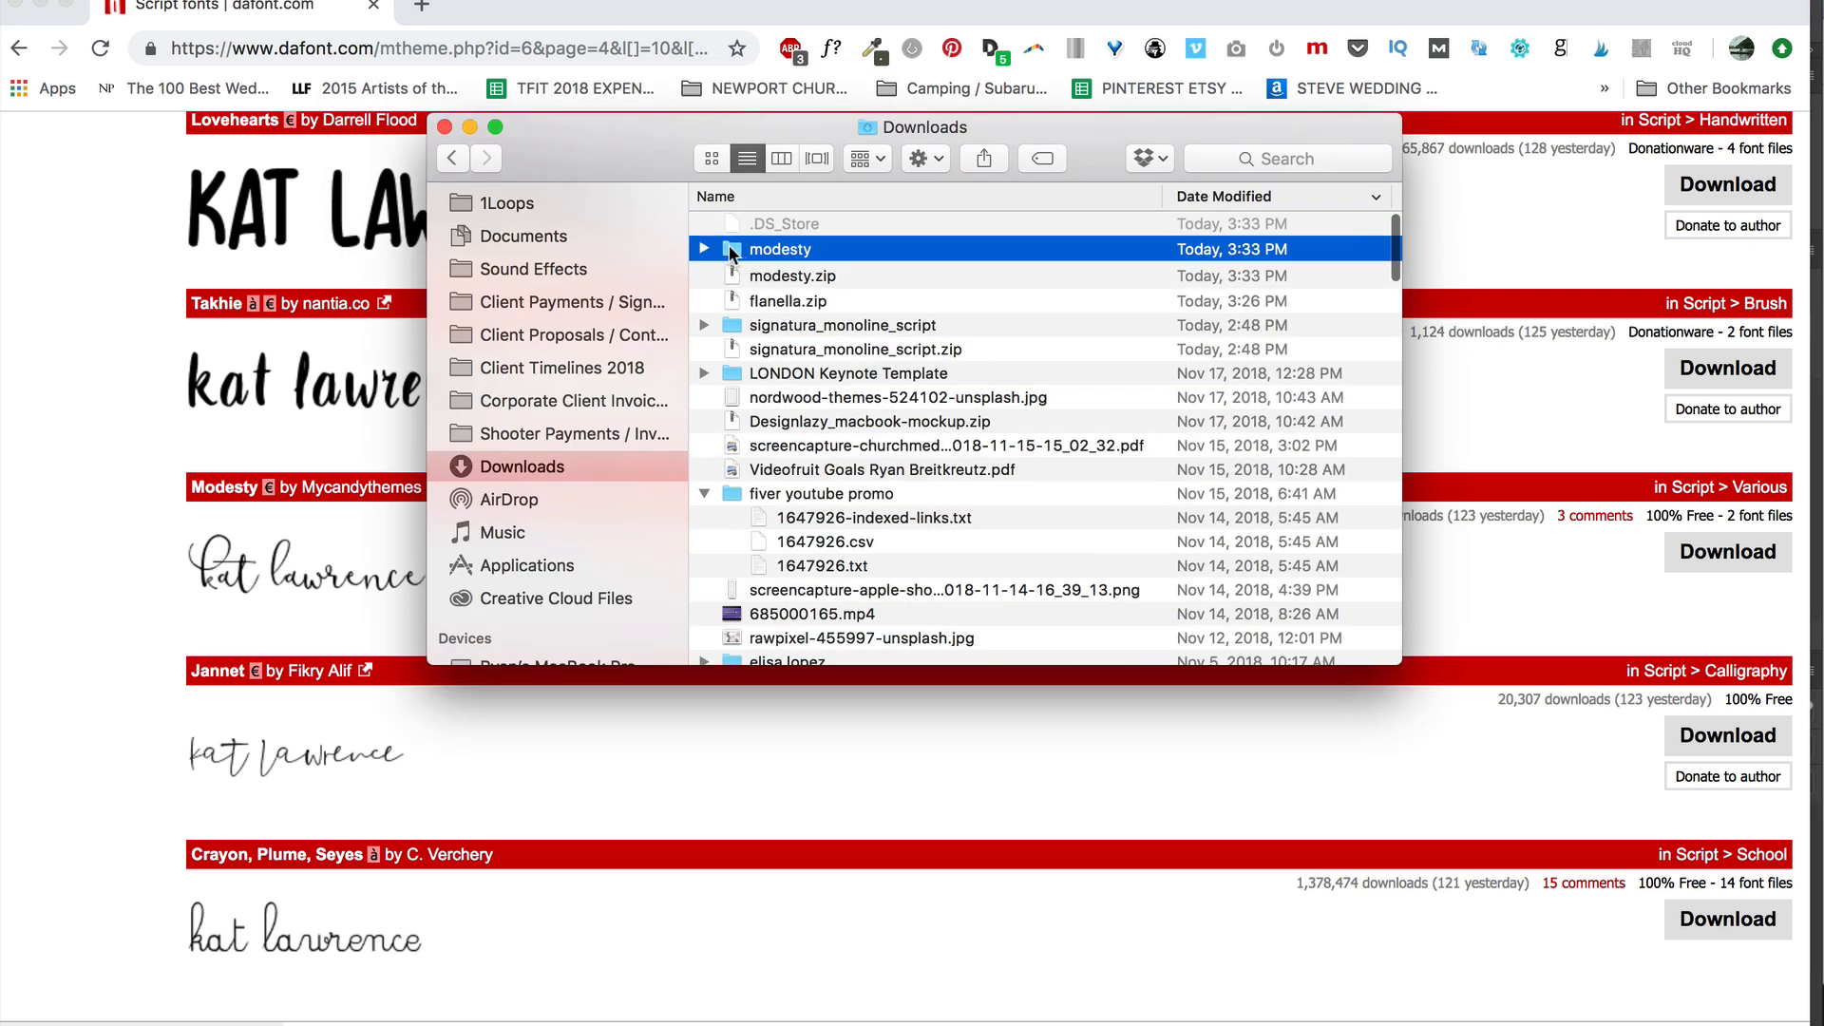
- Open ModestyFreshStyle.ttf from the modesty folder and install Modesty Regular in Font Book
double_click(733, 251)
click(777, 275)
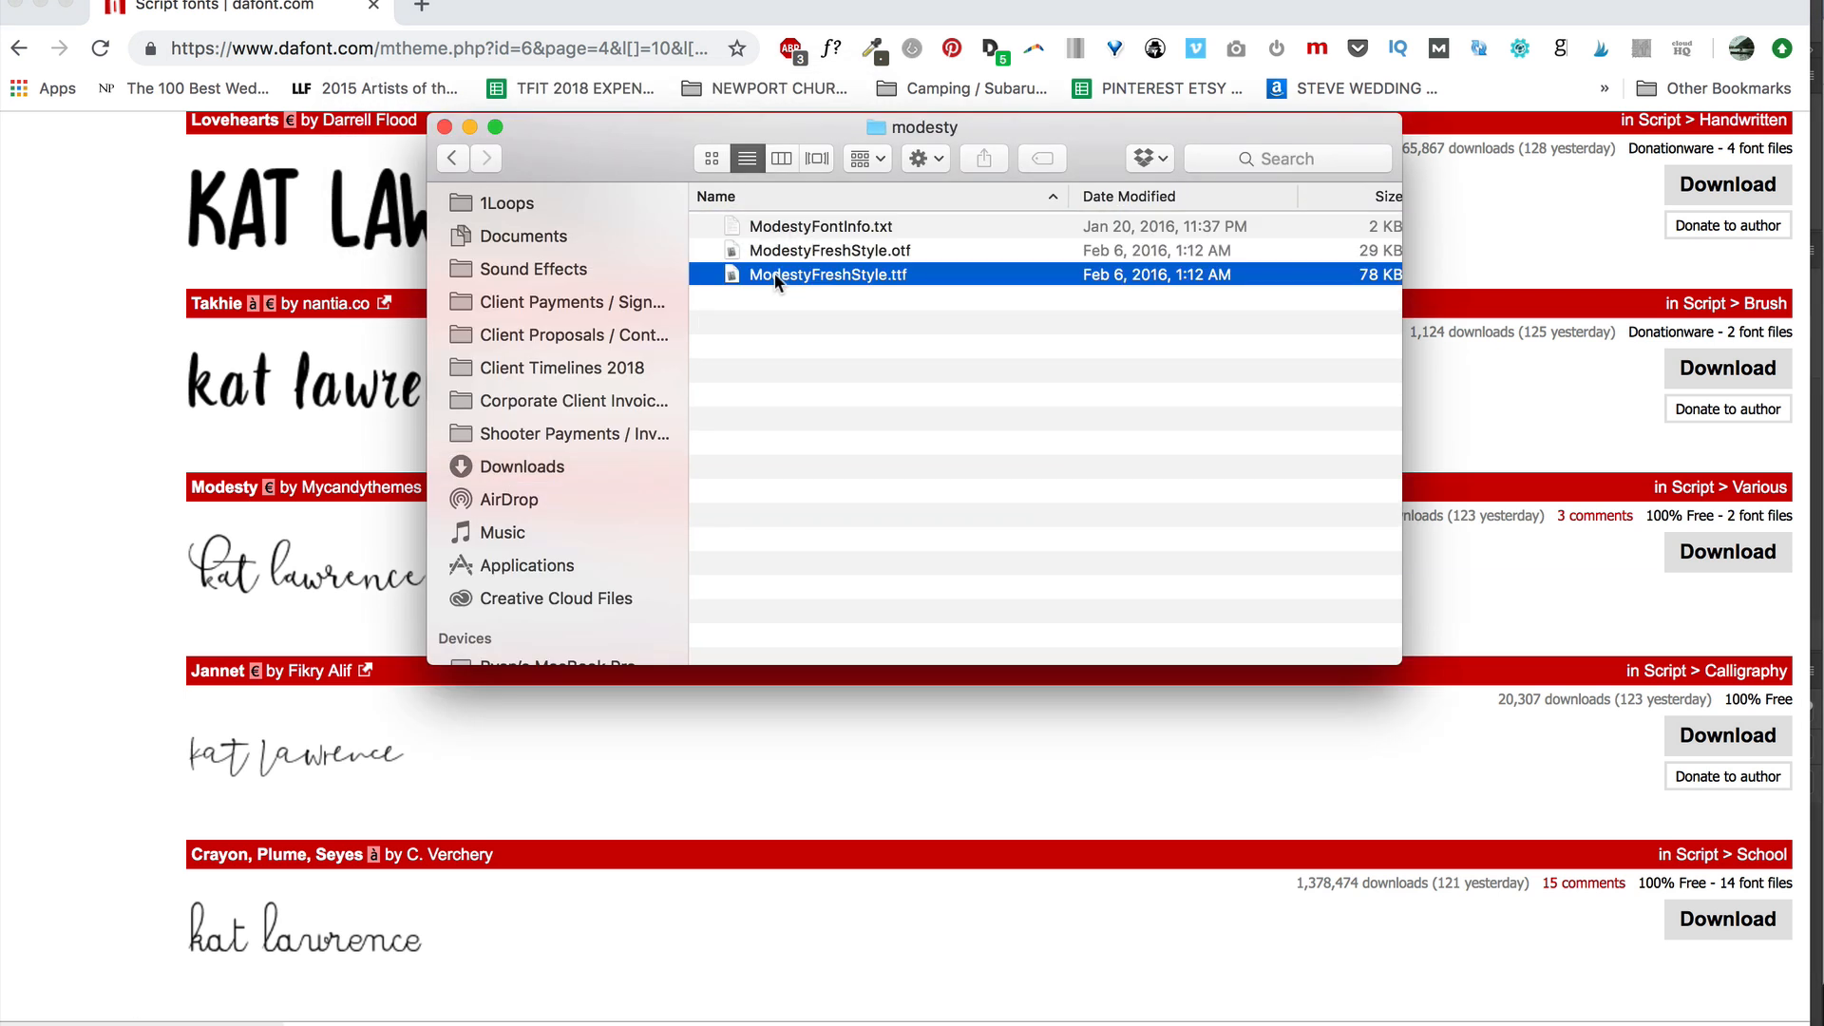
double_click(733, 273)
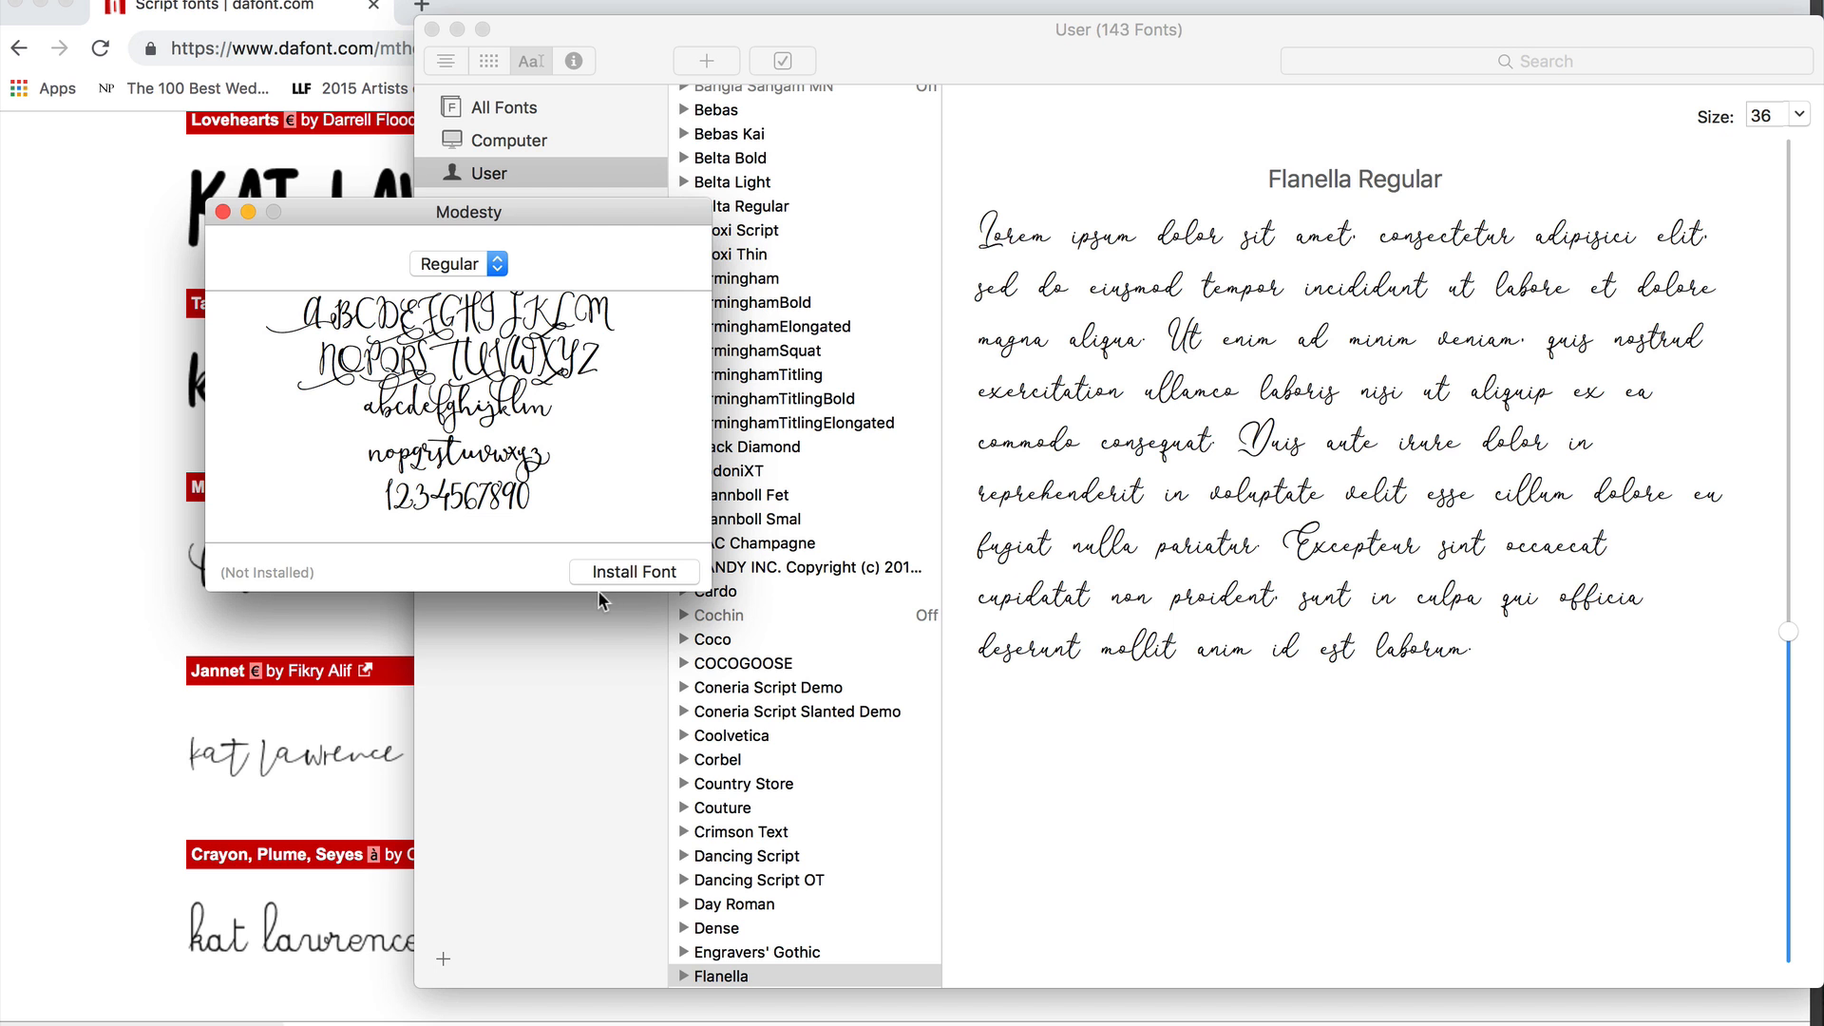
click(600, 573)
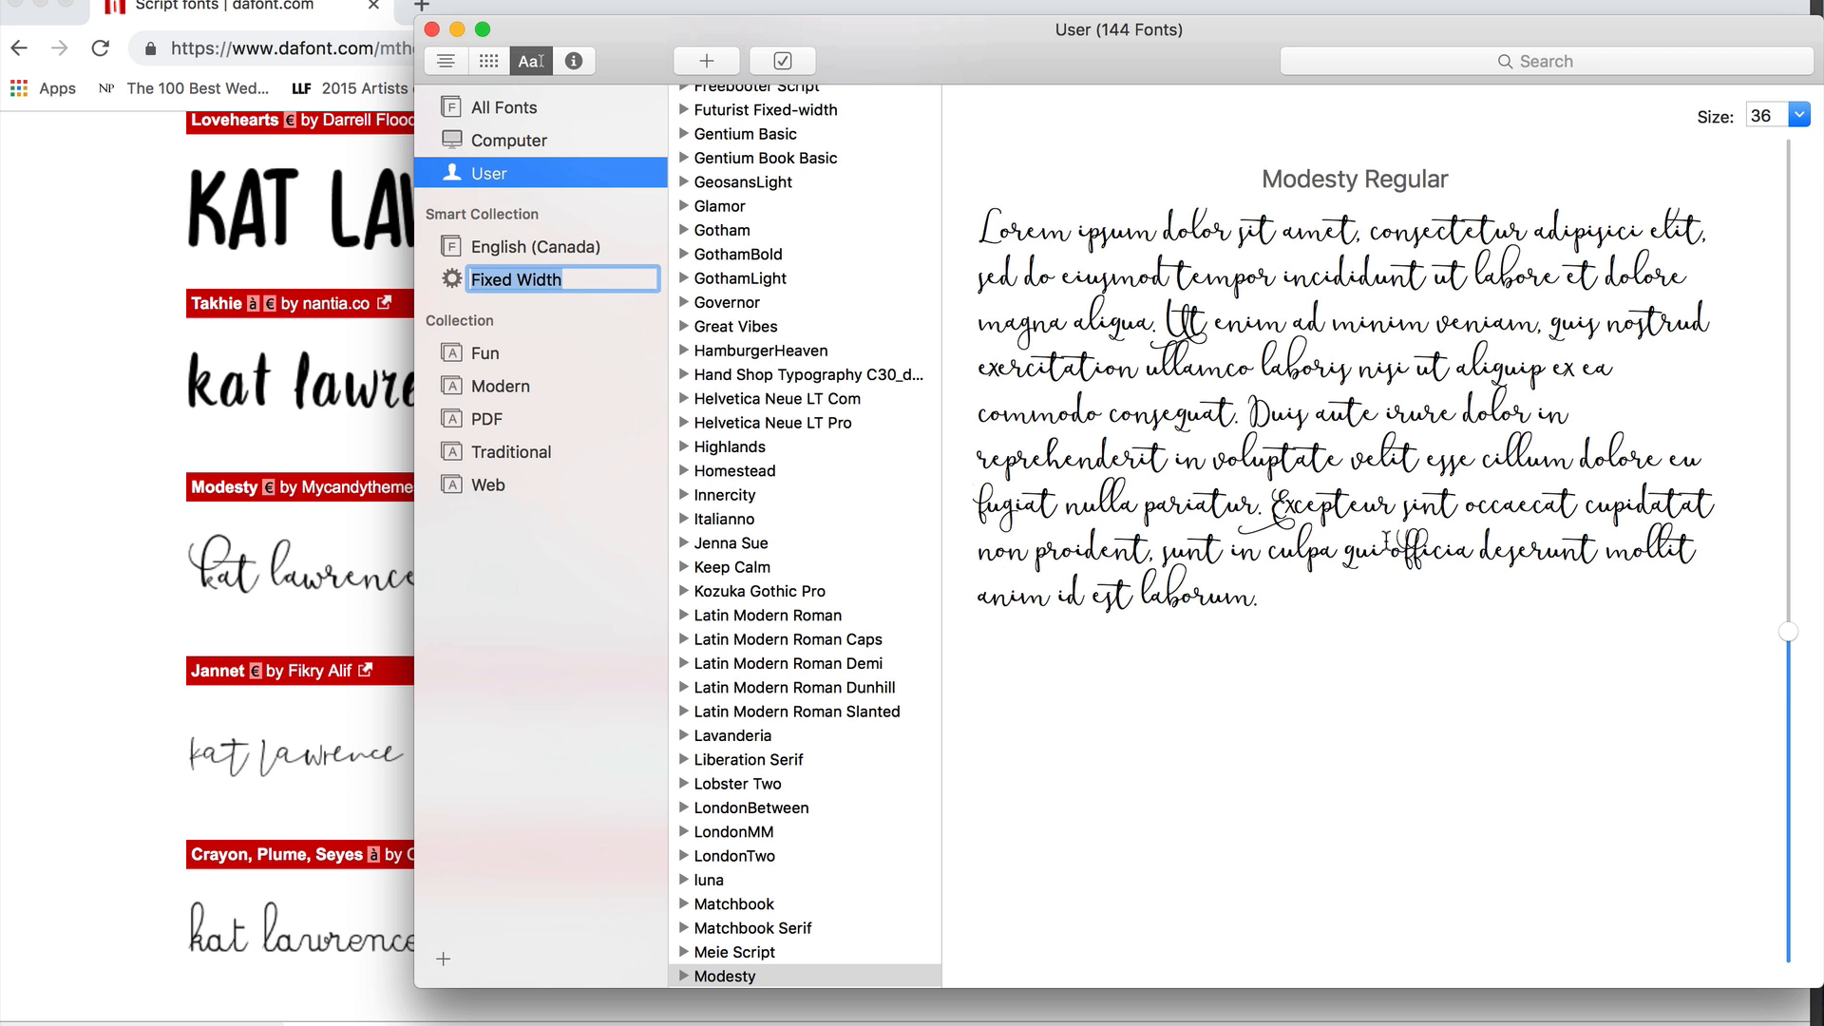
click(1271, 731)
- Launch Photoshop from Spotlight search
key(super+space)
text(phot)
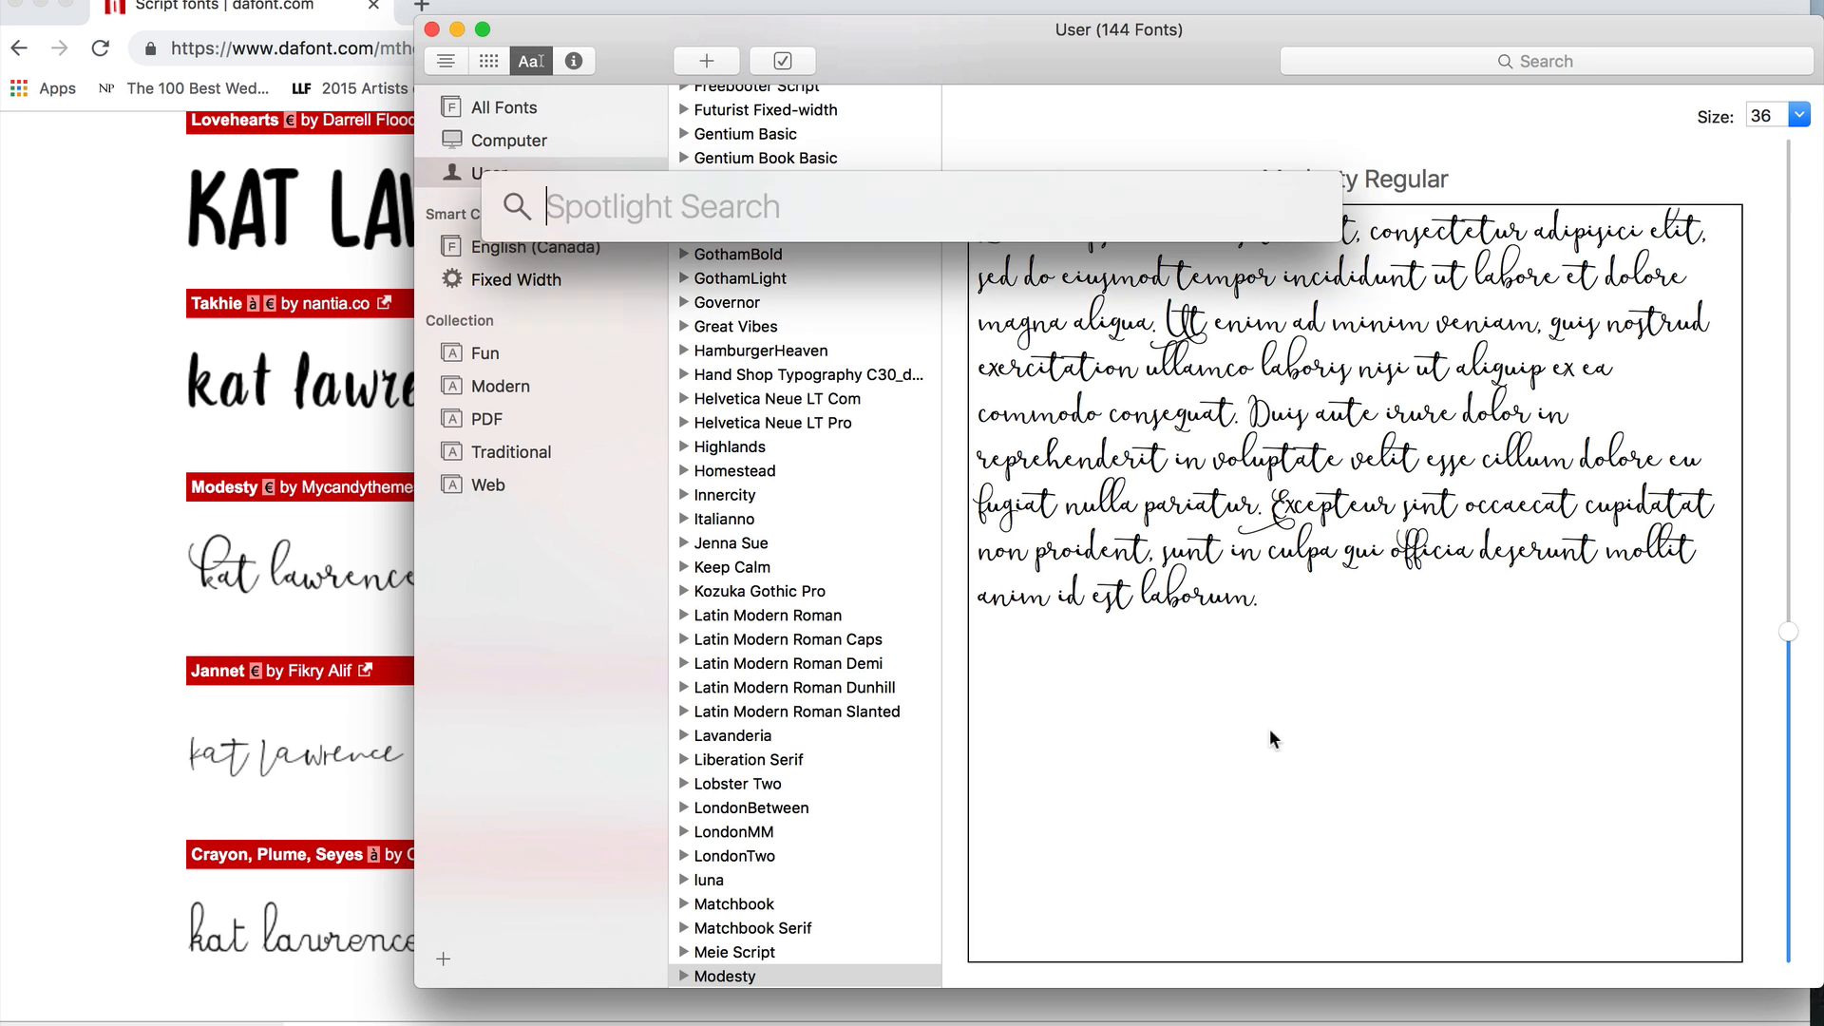
text(os)
key(Return)
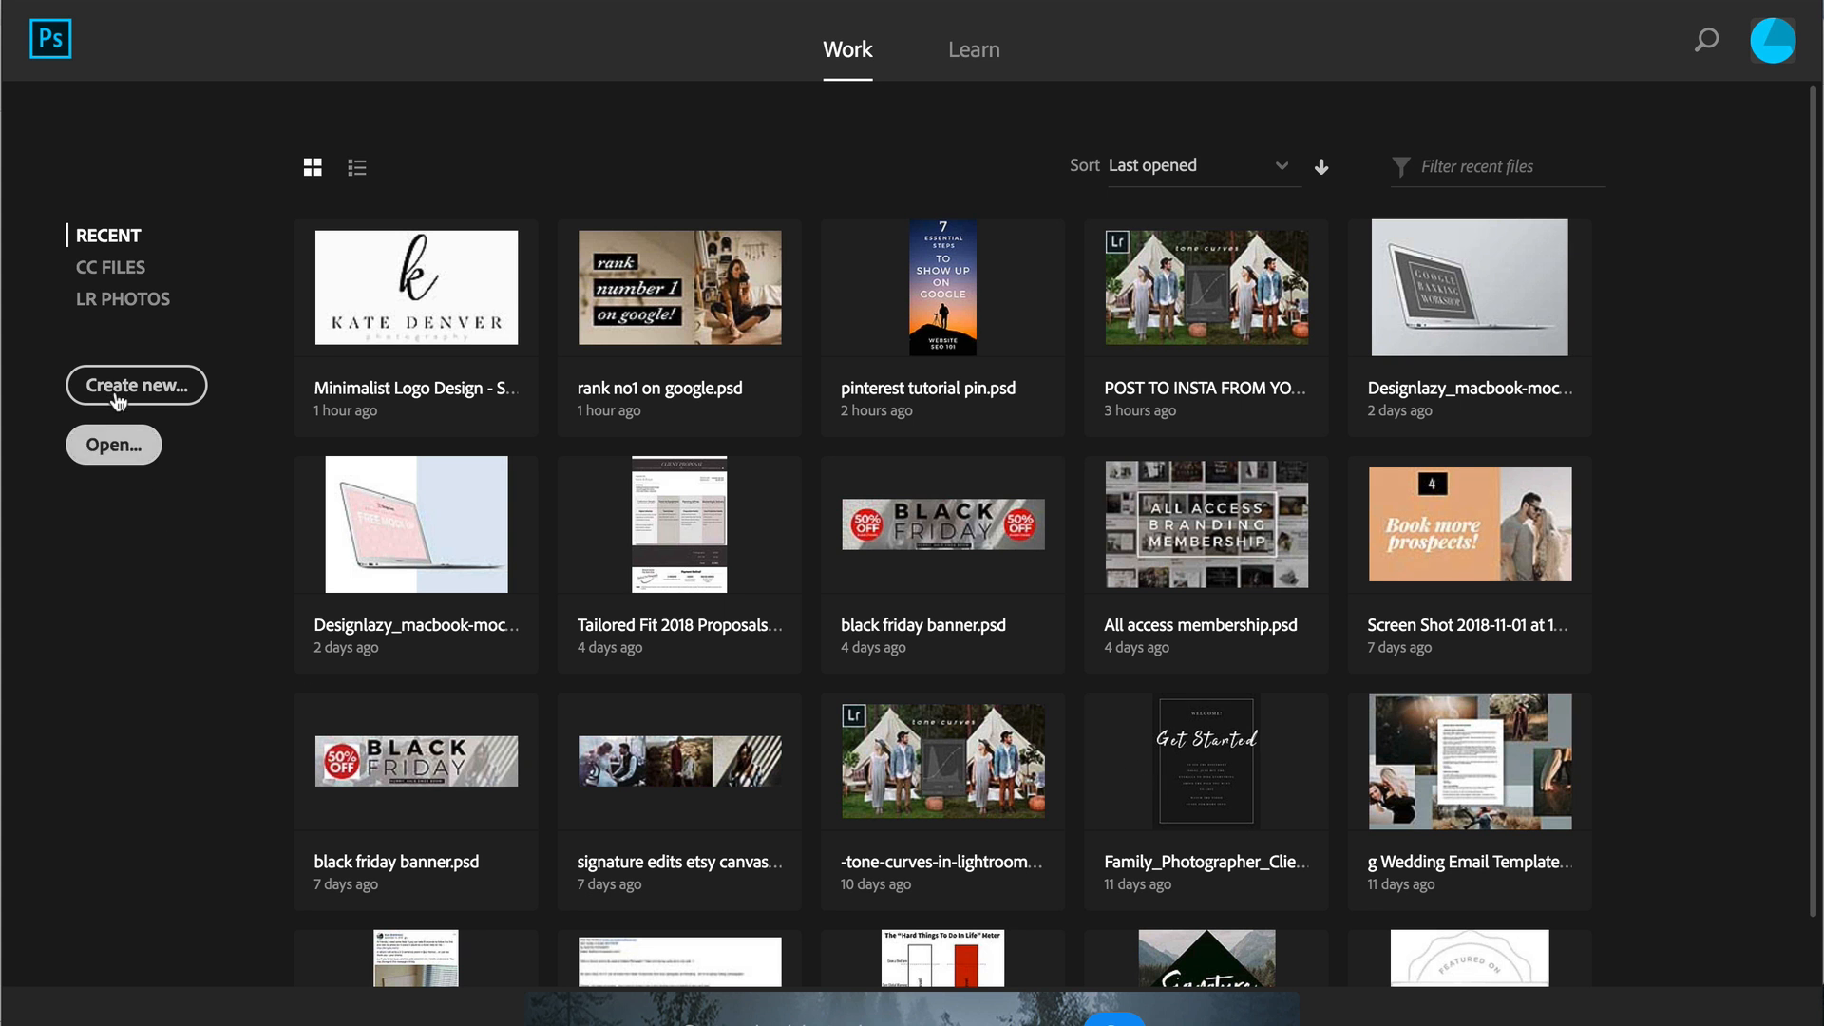
- Create a new 1920 × 1080 px document at 300 ppi
click(119, 397)
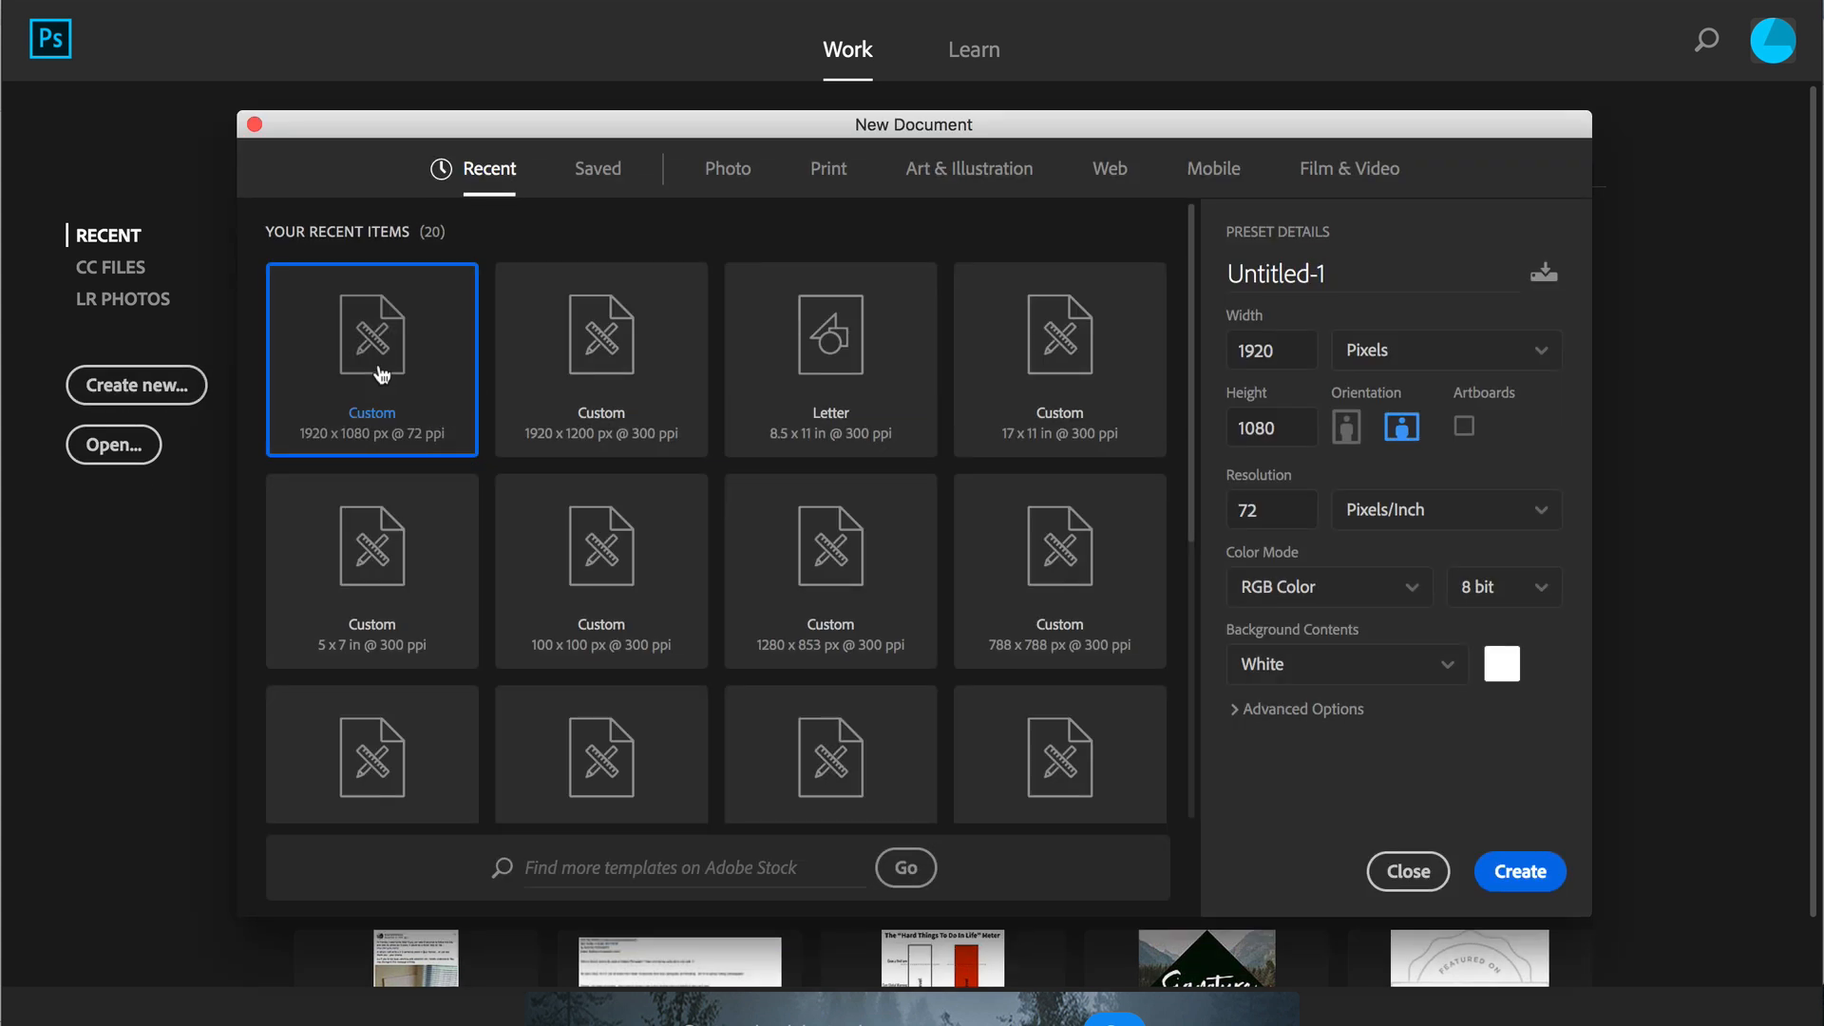
click(1281, 521)
text(300)
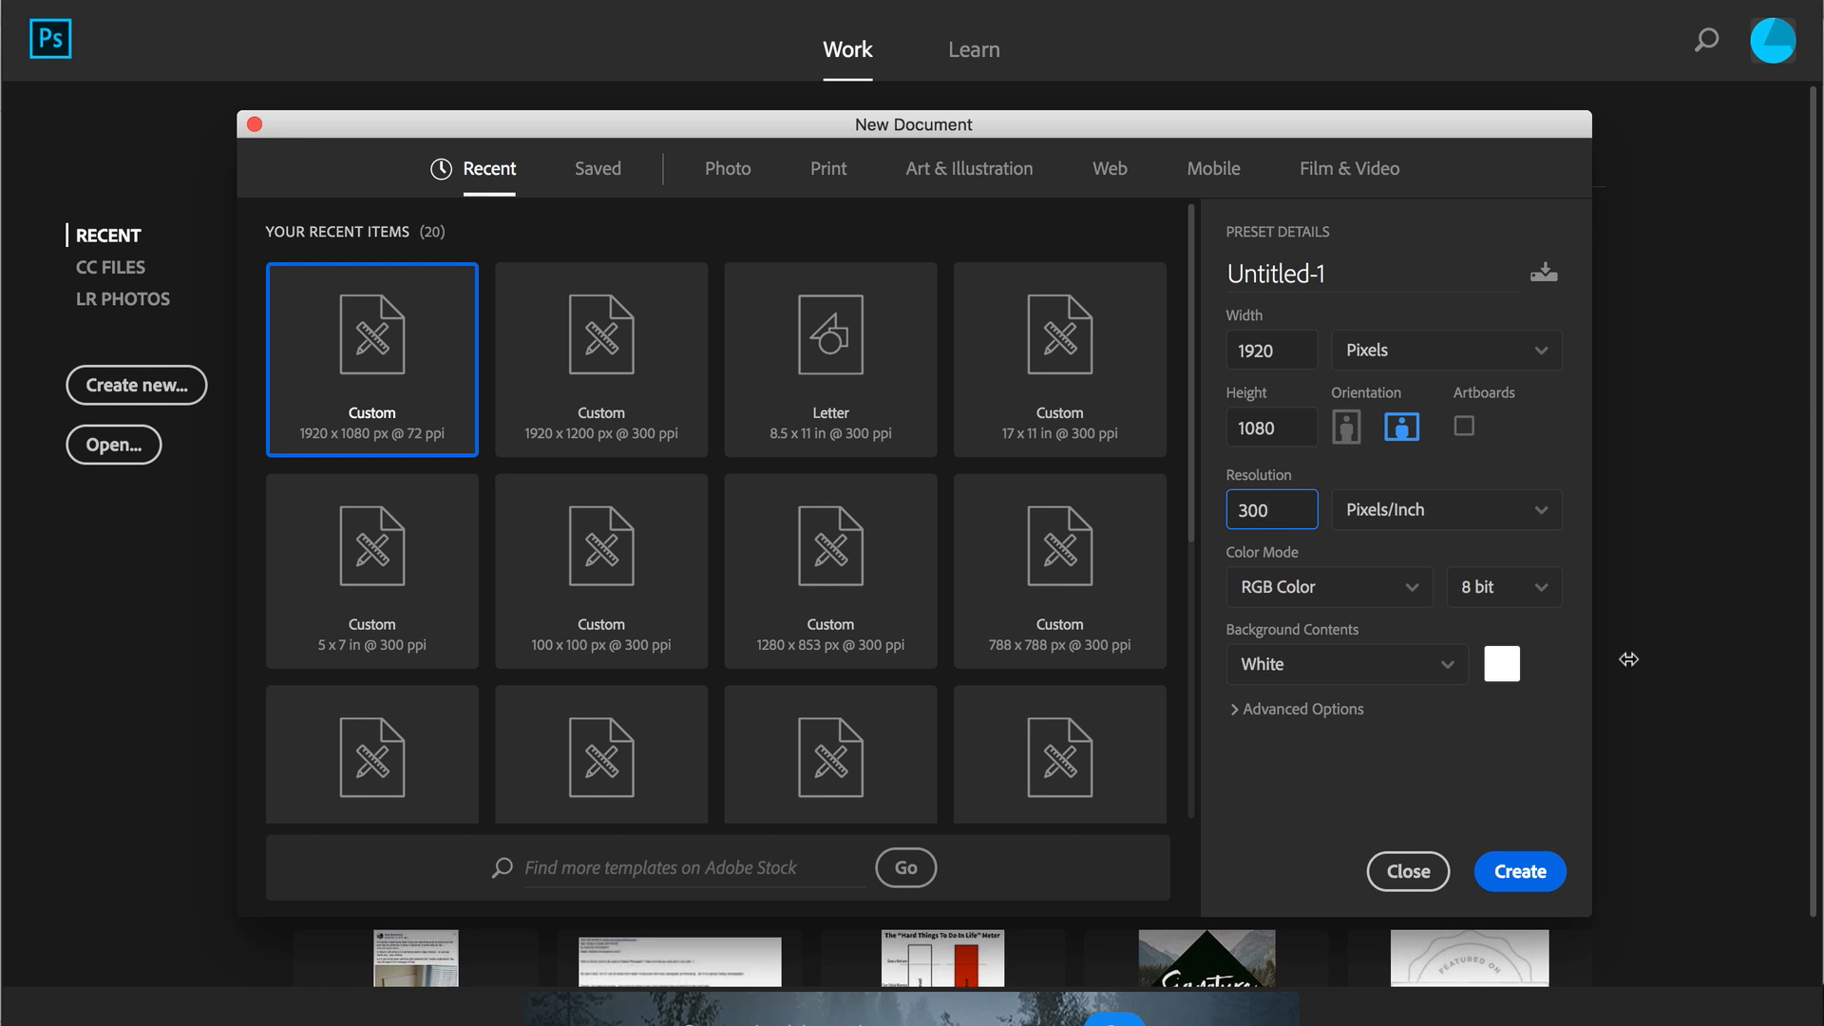
click(1523, 868)
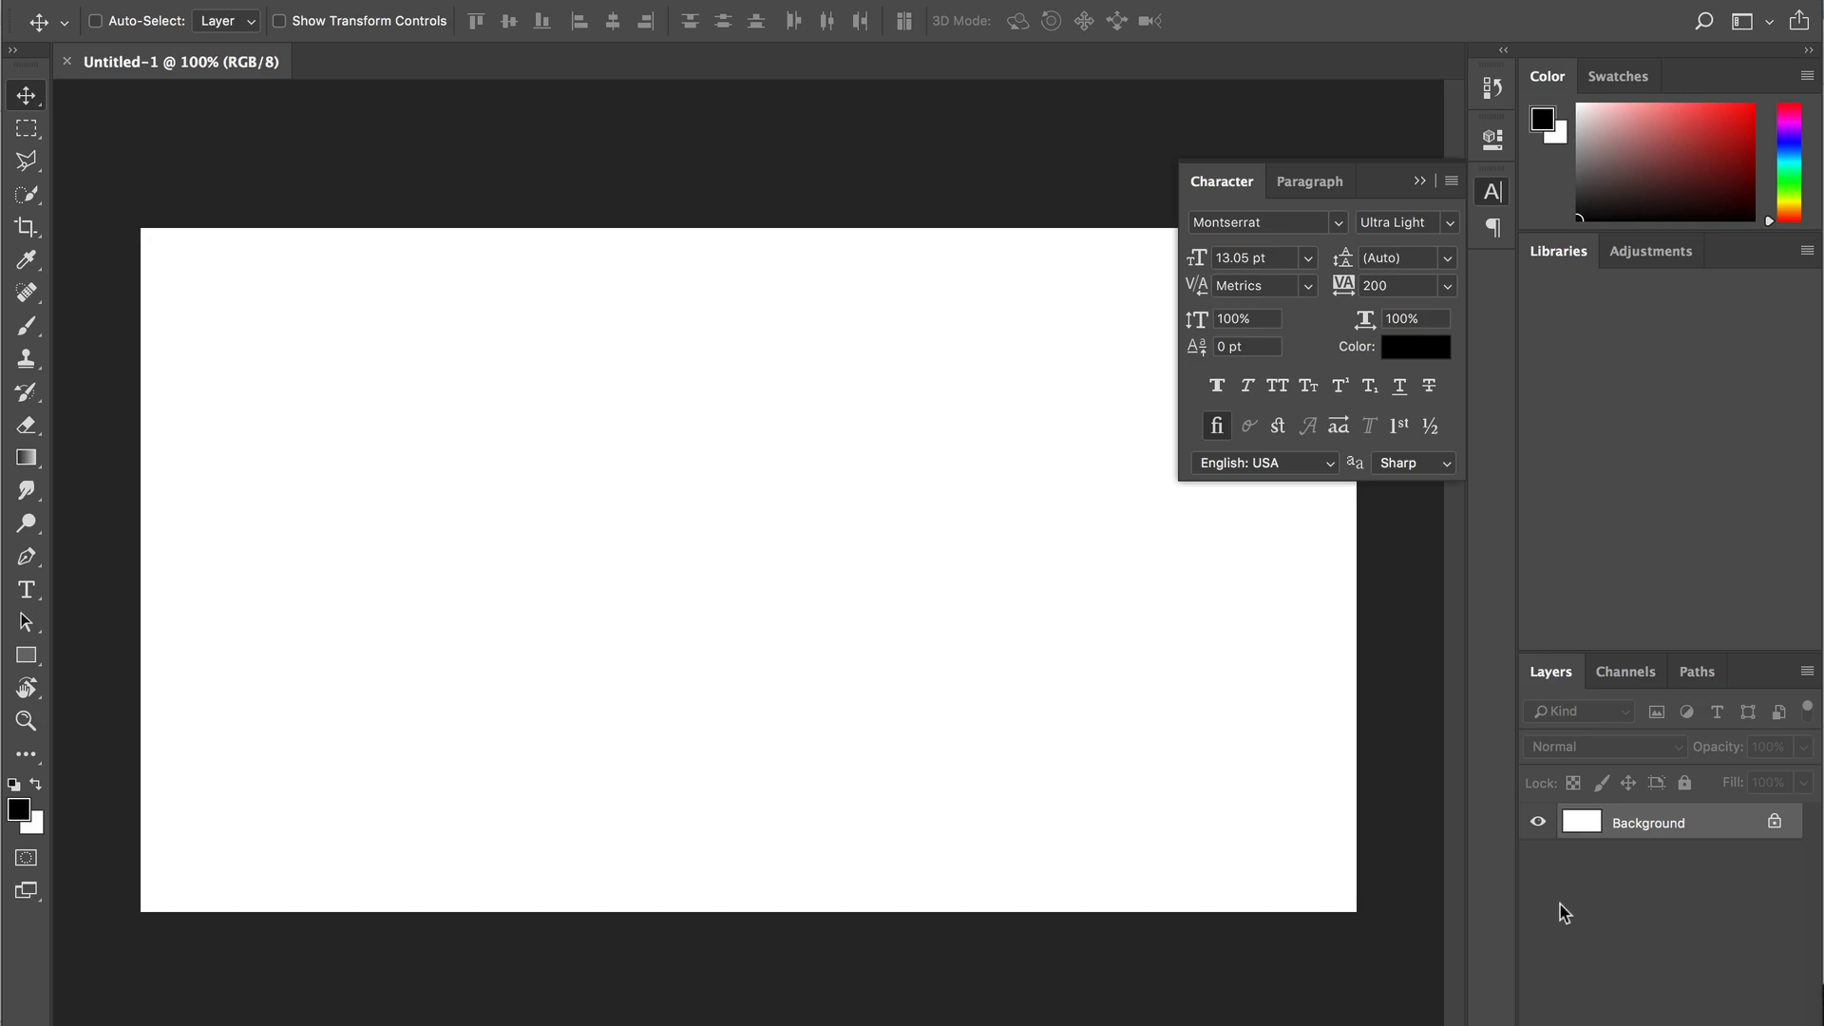
drag(26, 591, 152, 589)
click(611, 479)
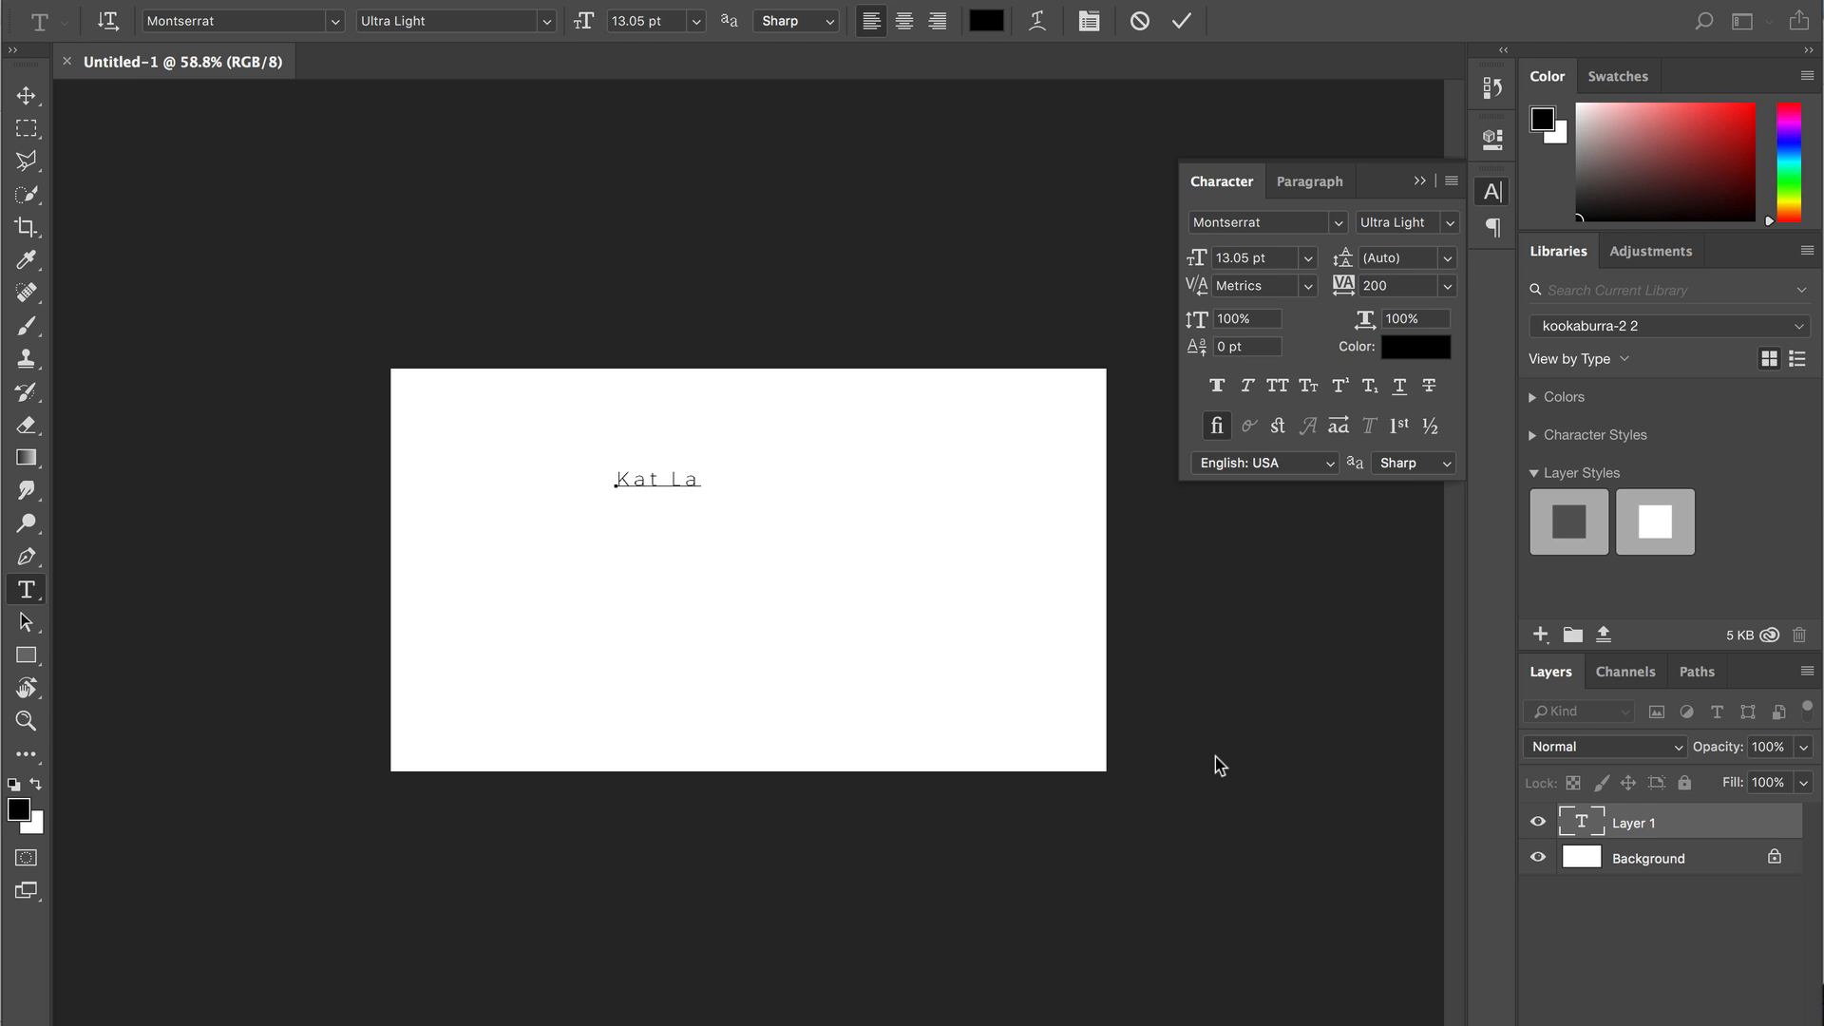
key(ctrl+Return)
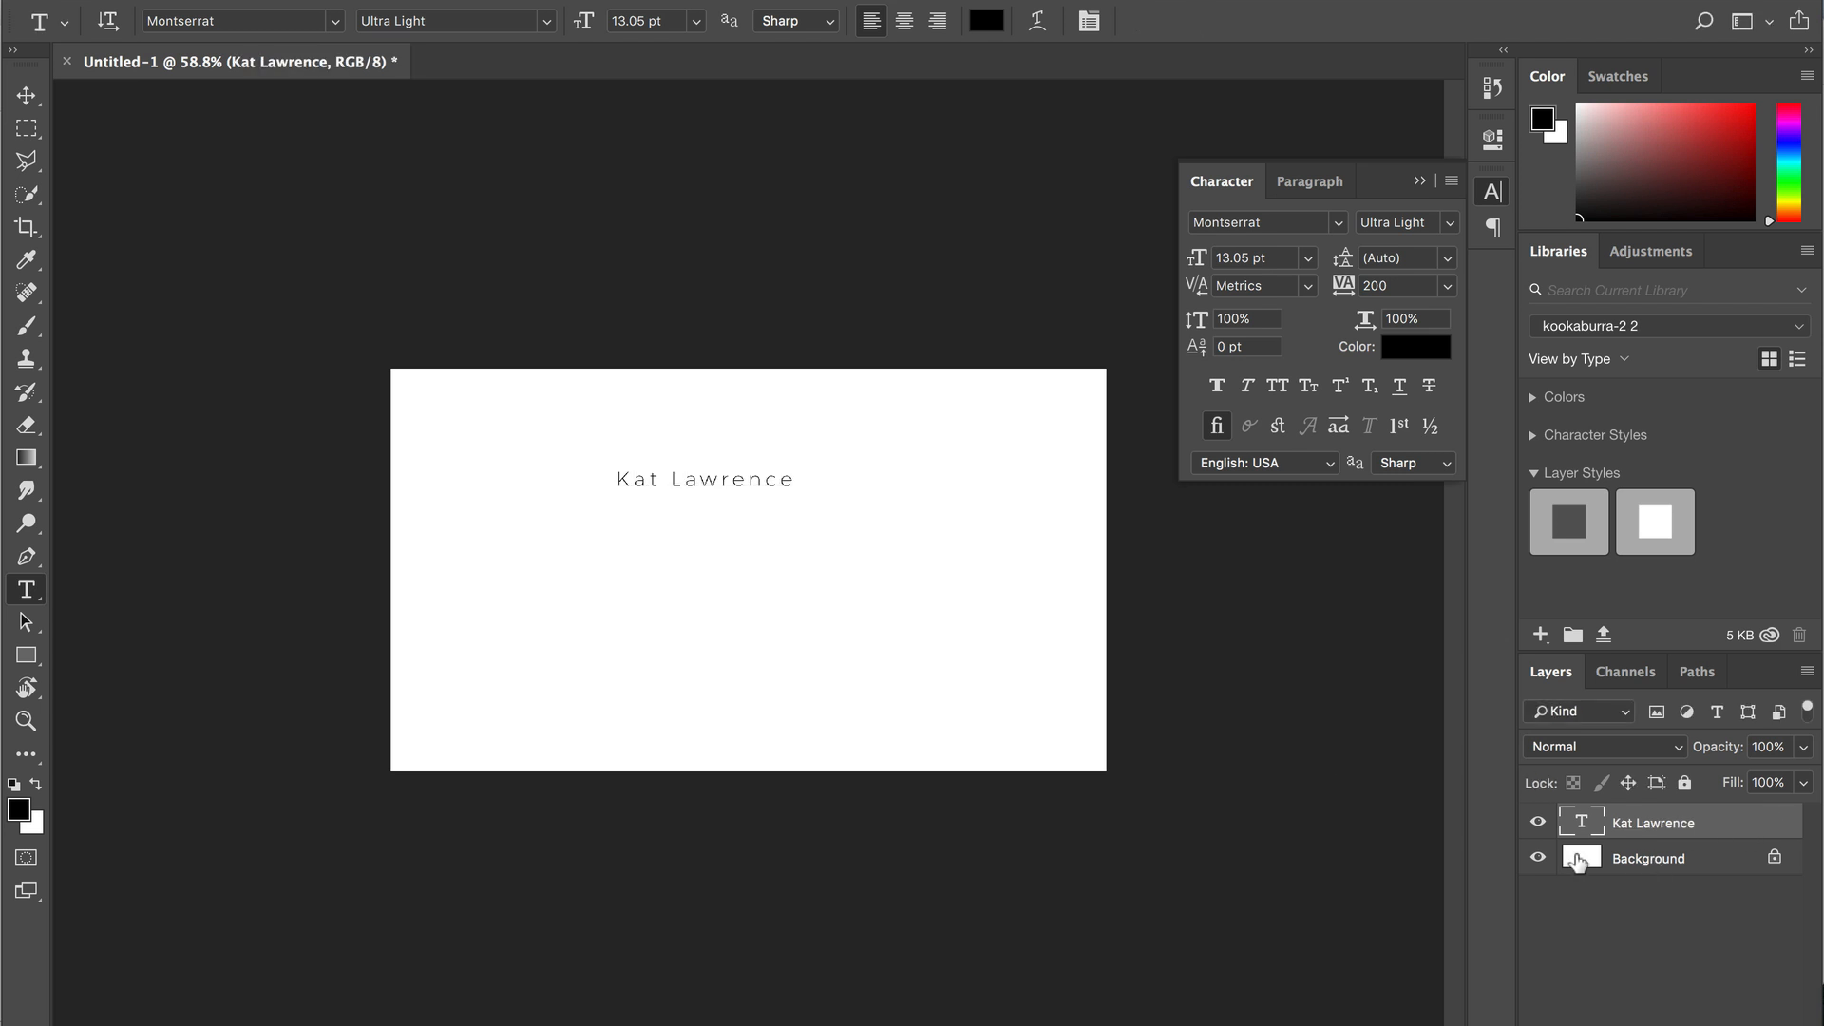
- Enlarge the name about three times and centre it horizontally on the canvas
key(ctrl+t)
drag(794, 490, 1154, 532)
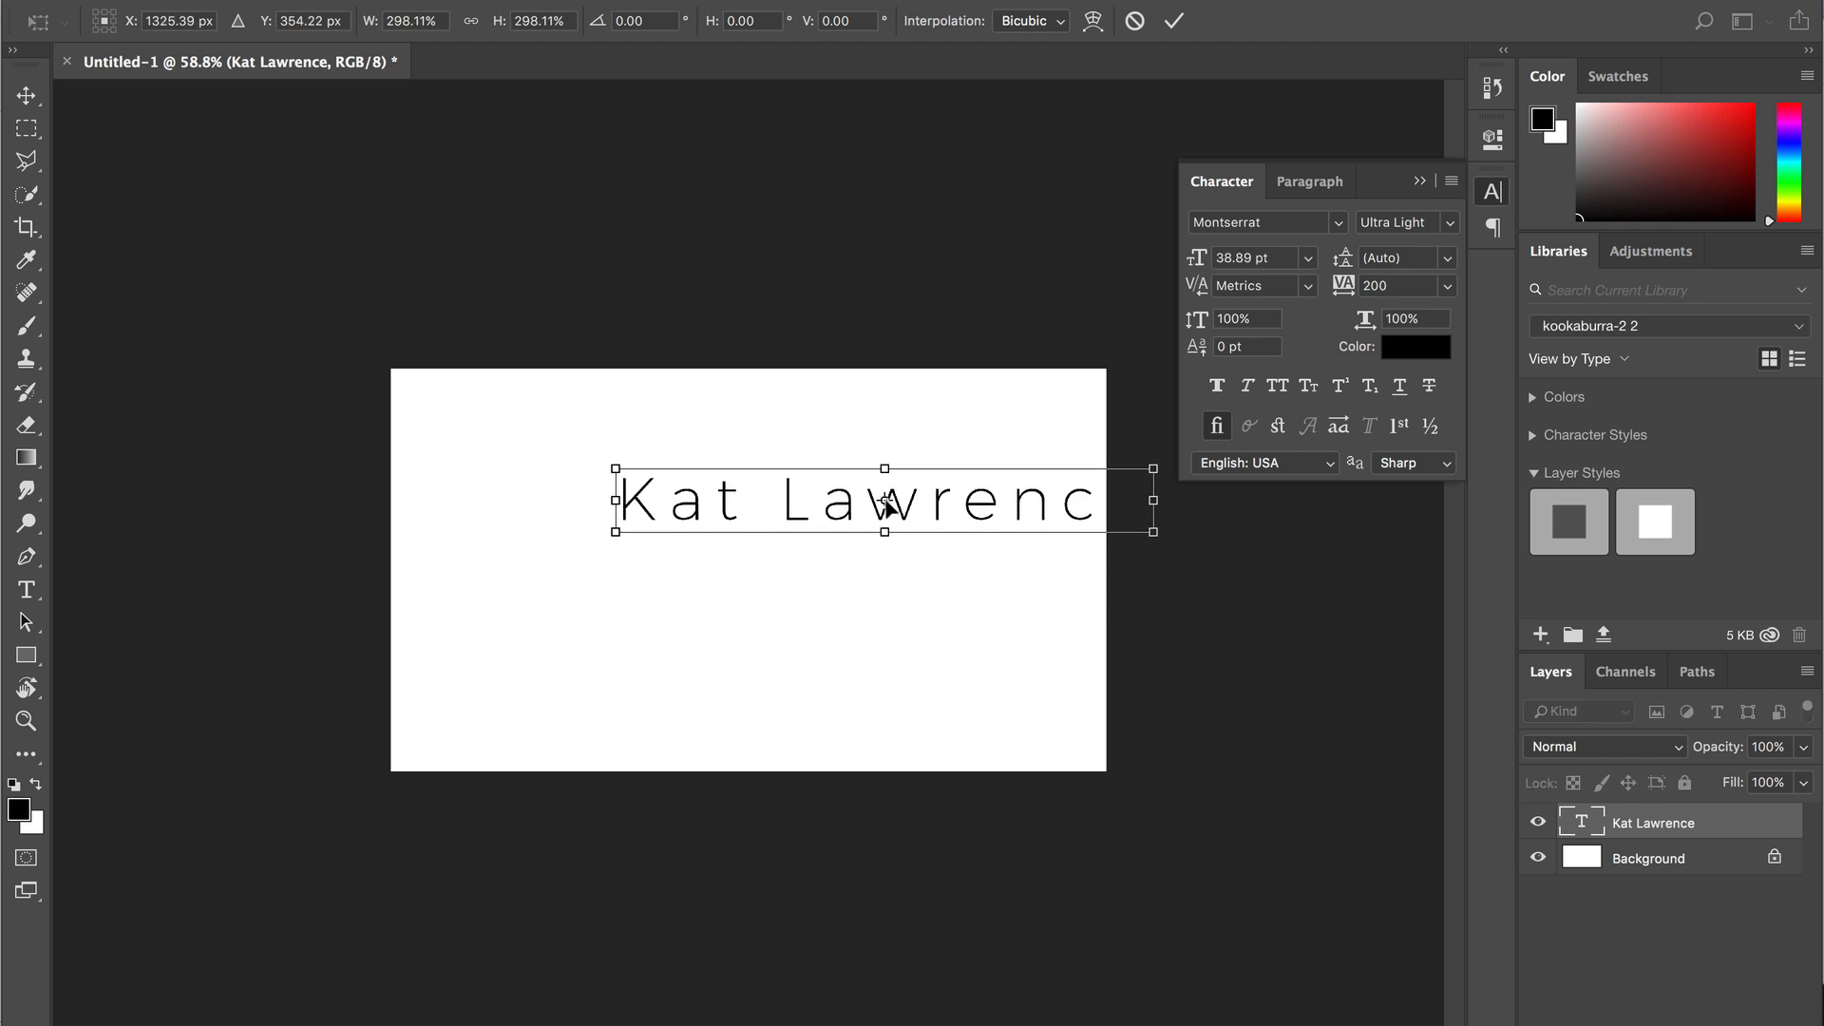
drag(936, 500, 836, 510)
key(Return)
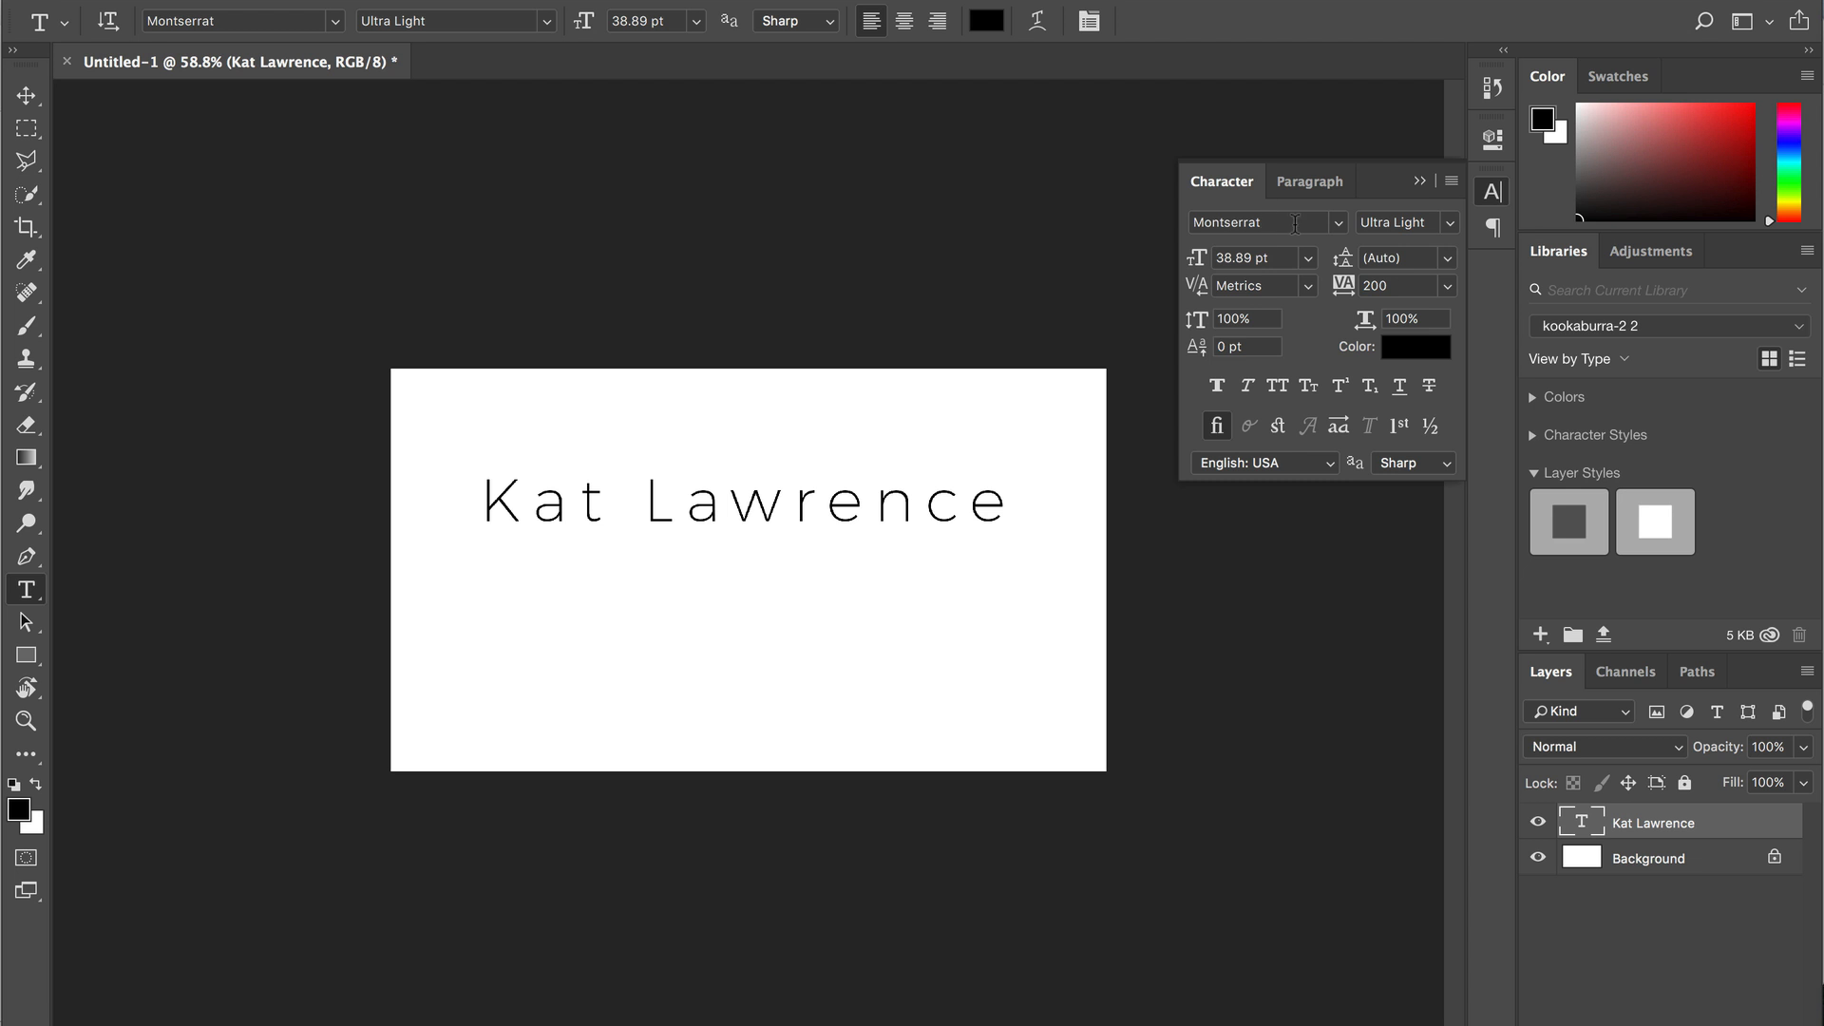
- Change the name text's font to Modesty Regular
click(28, 249)
click(1160, 782)
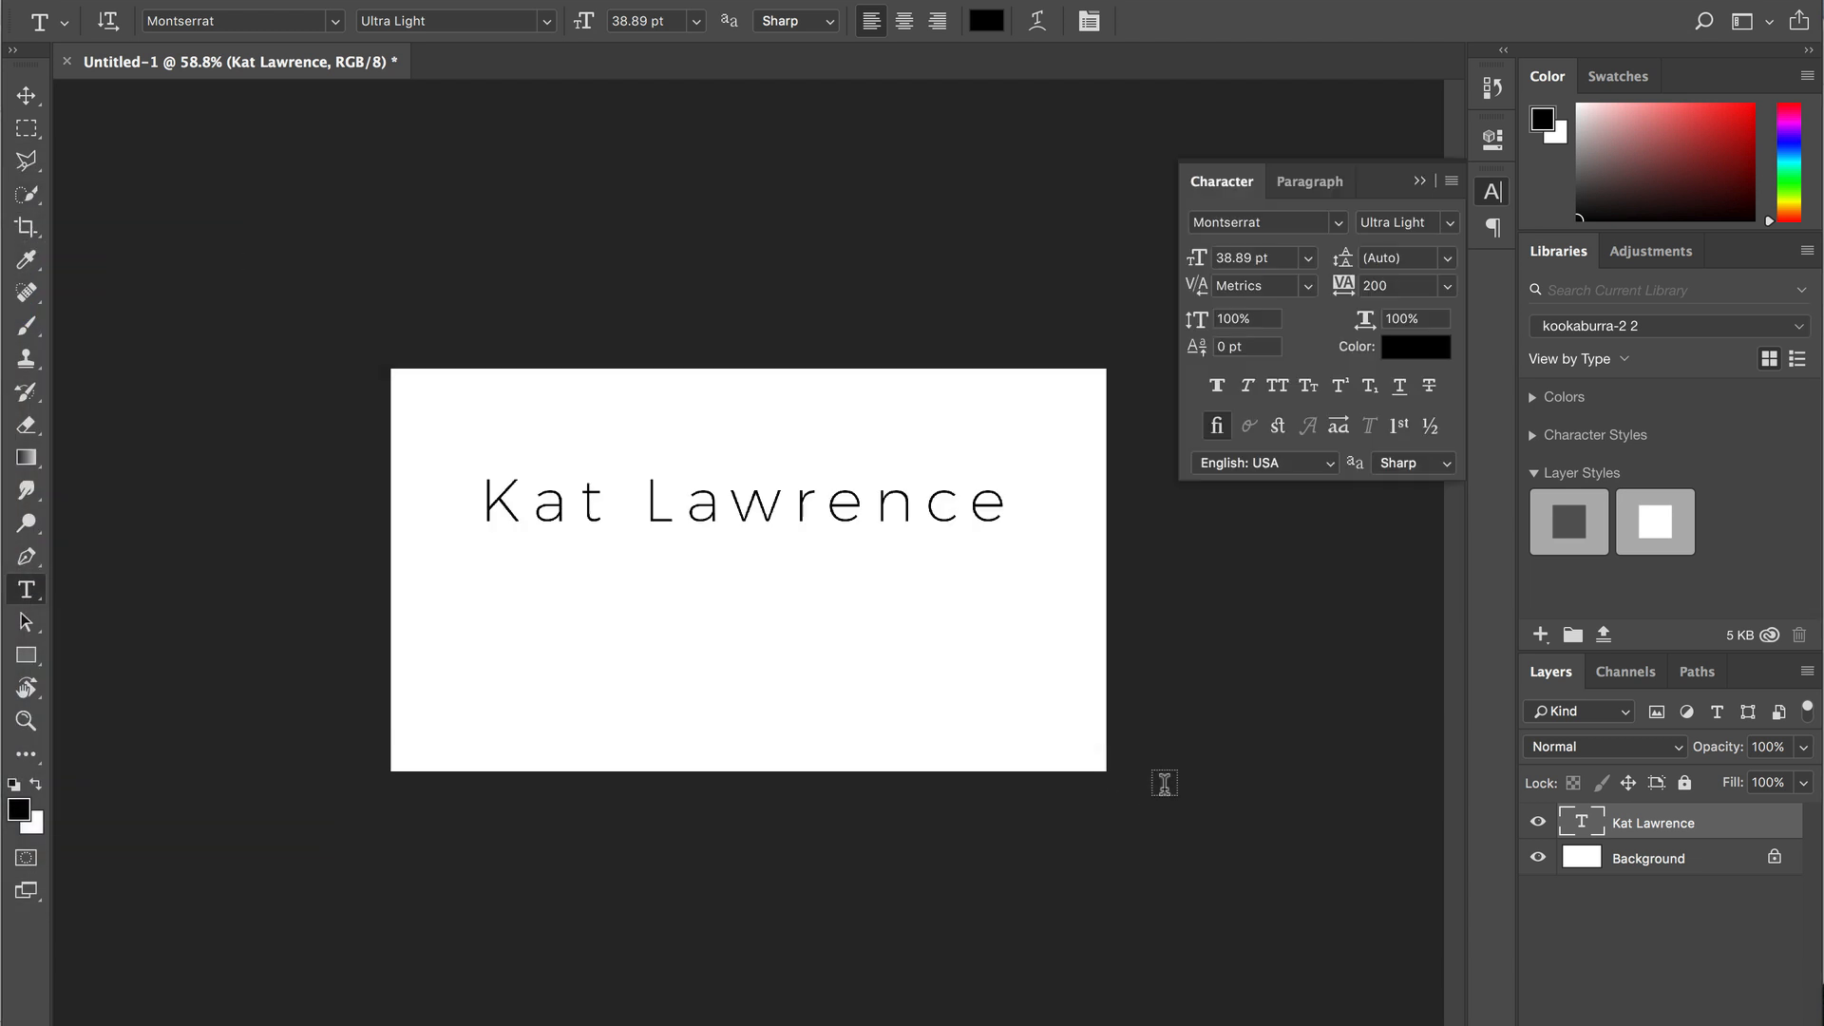
click(1252, 222)
text(modes)
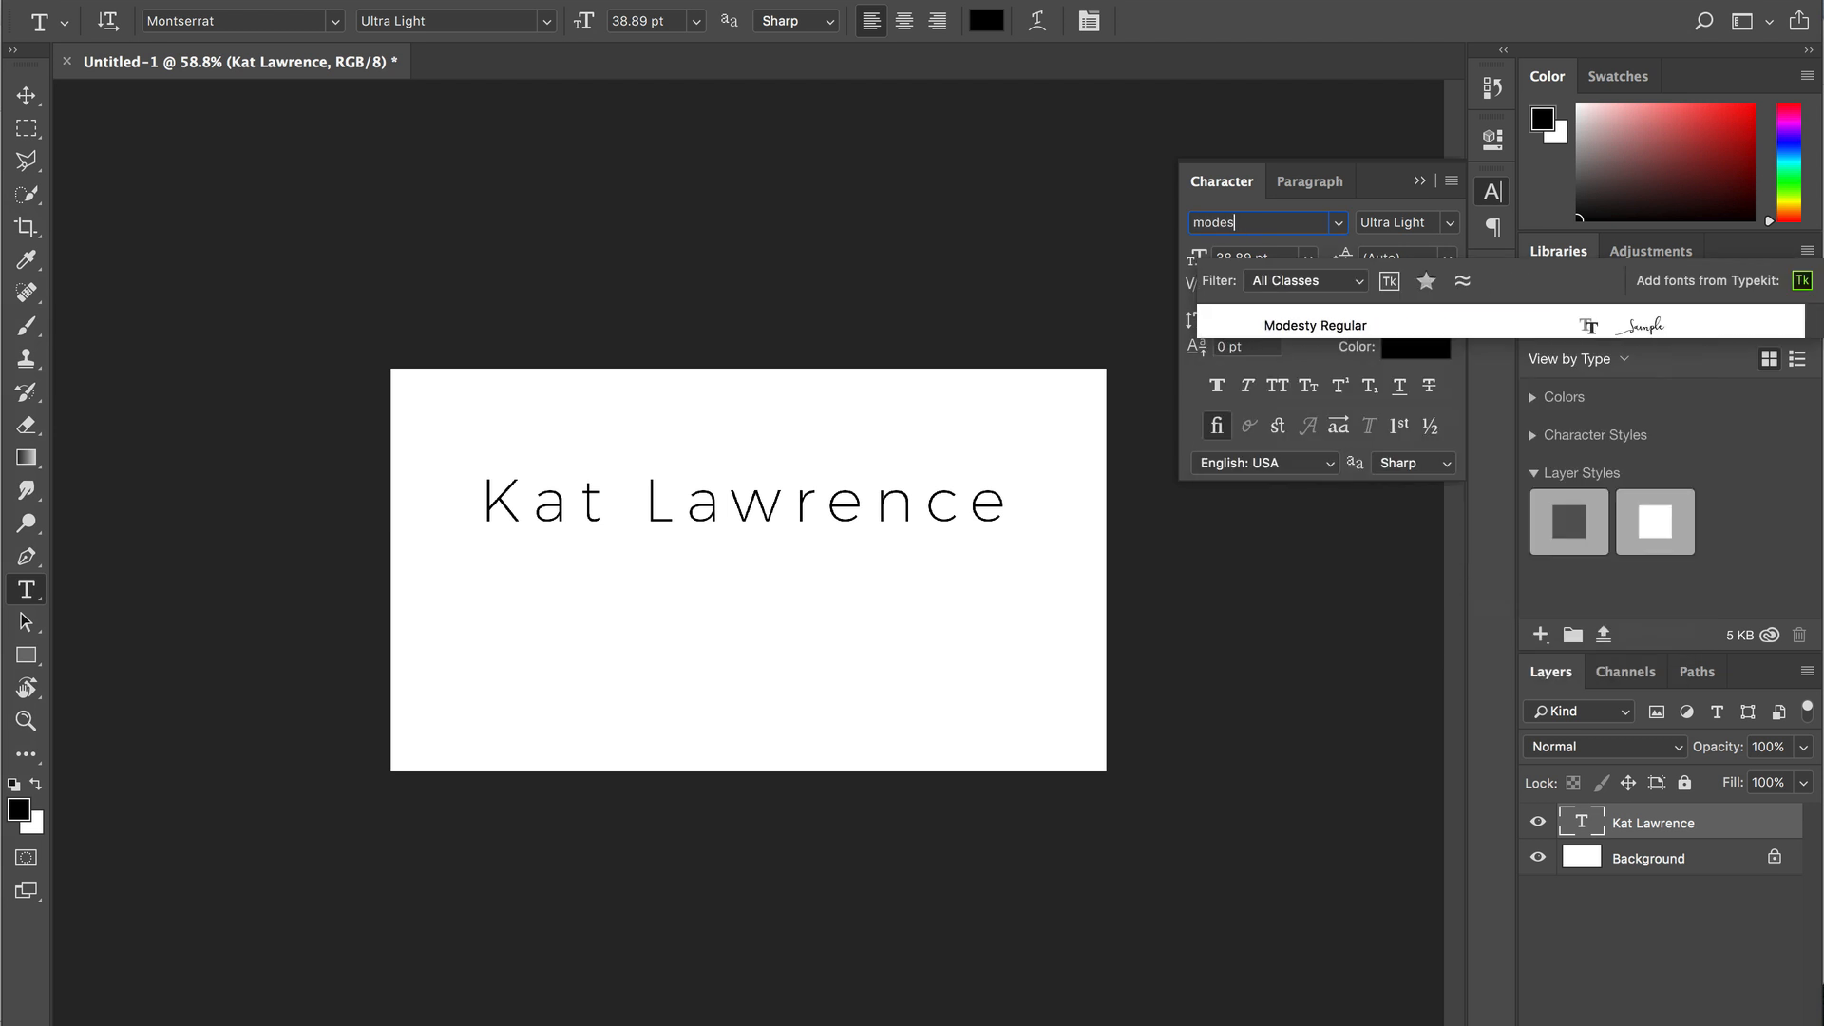
click(1321, 325)
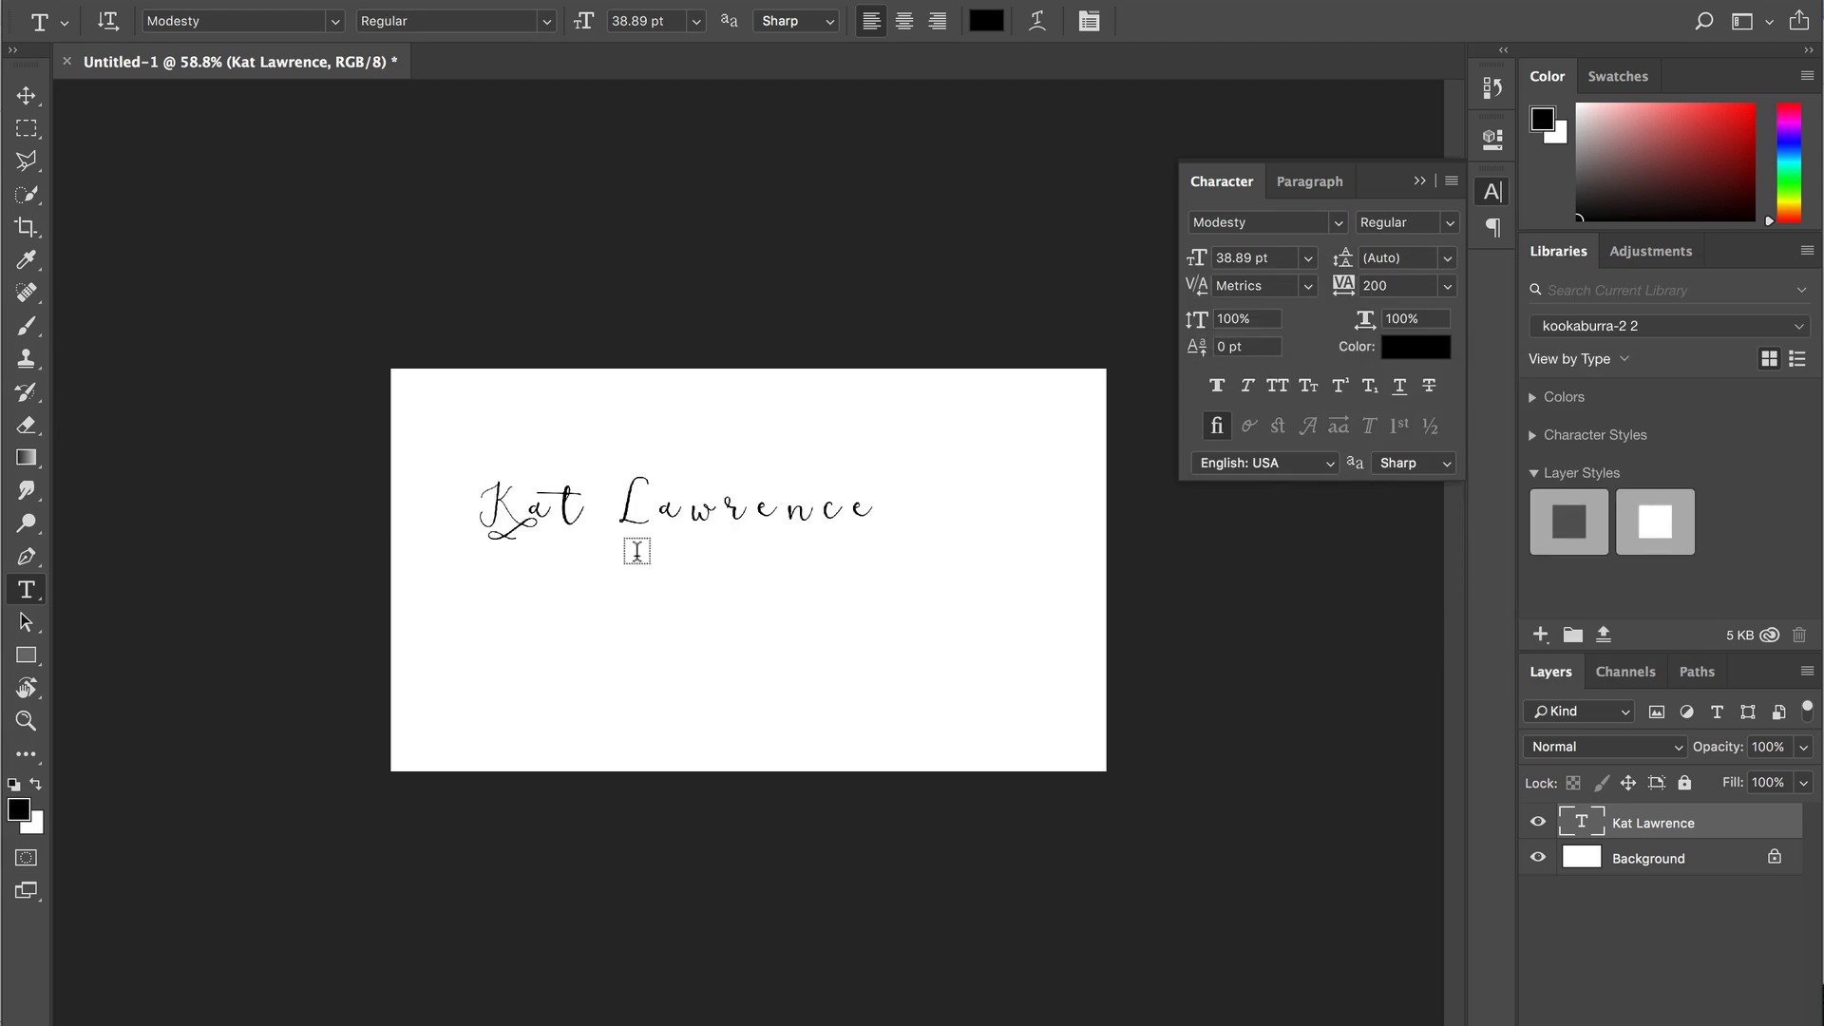
- Enlarge the script name across the canvas to 51.56 pt
key(ctrl+t)
drag(878, 535, 996, 645)
key(Return)
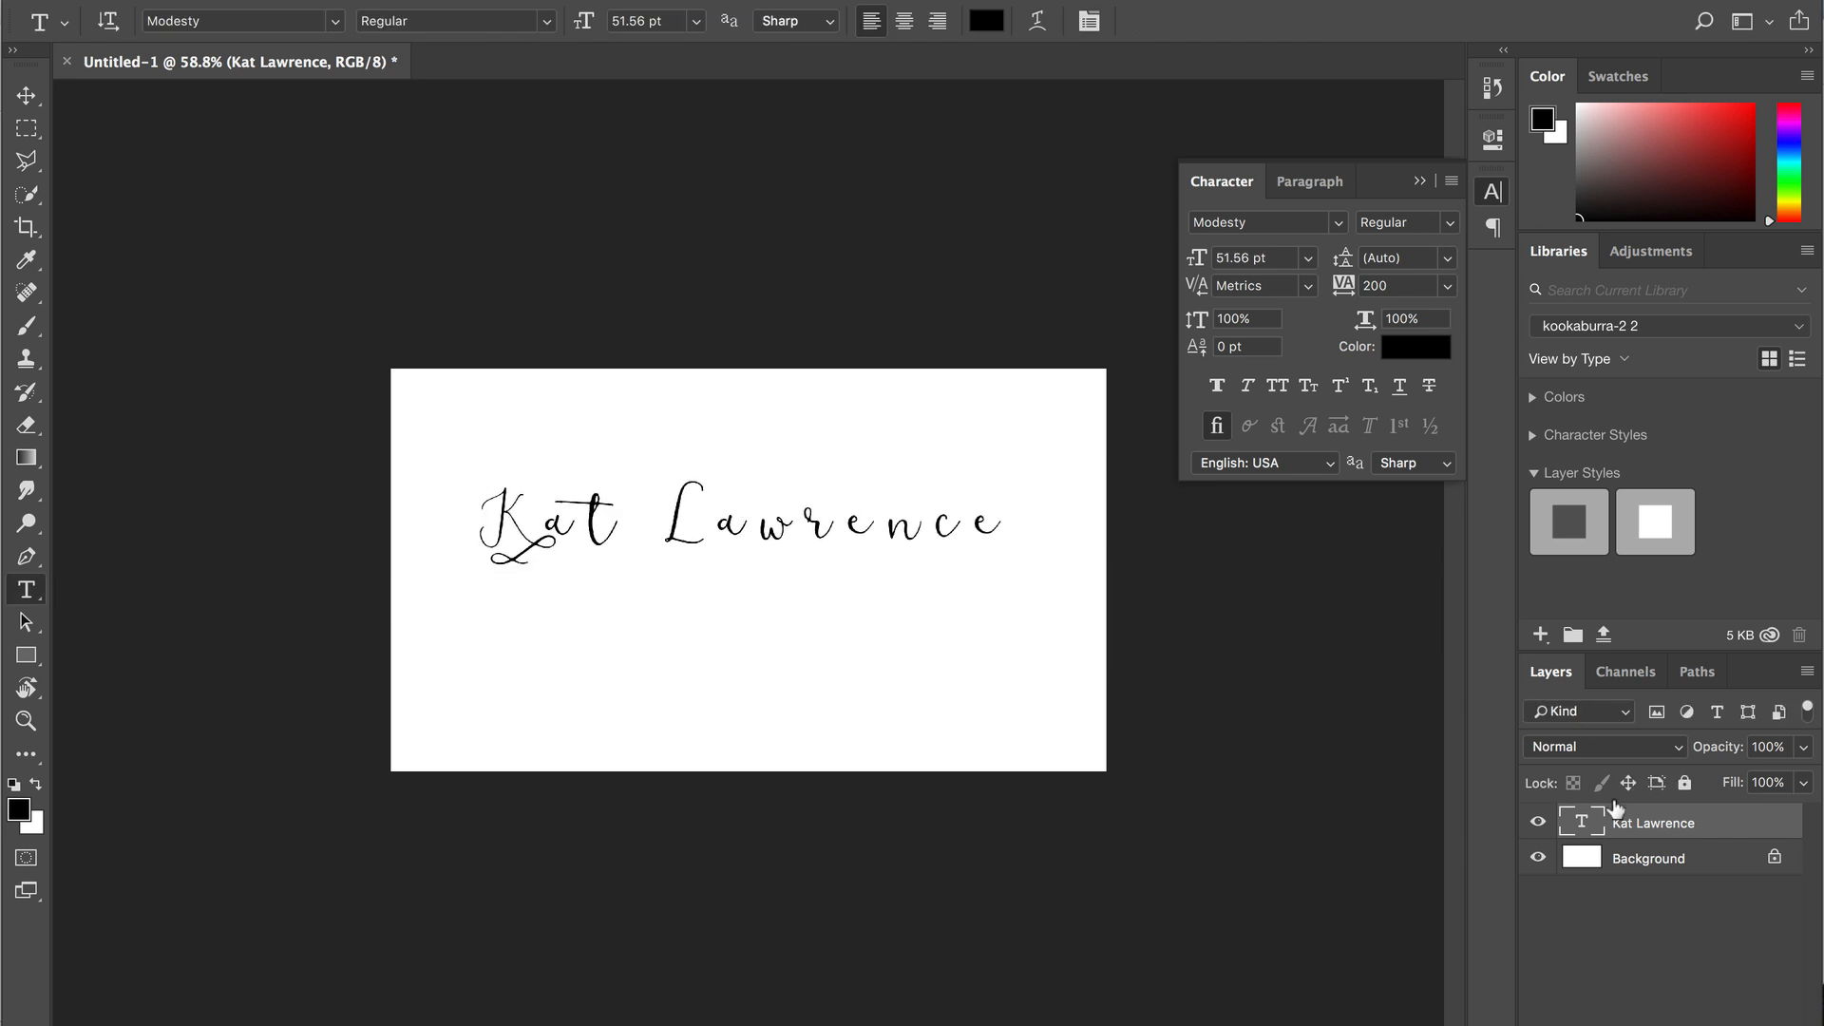
- Duplicate the name layer, change the copy to PHOTOGRAPHY and move it below the name
right_click(1679, 820)
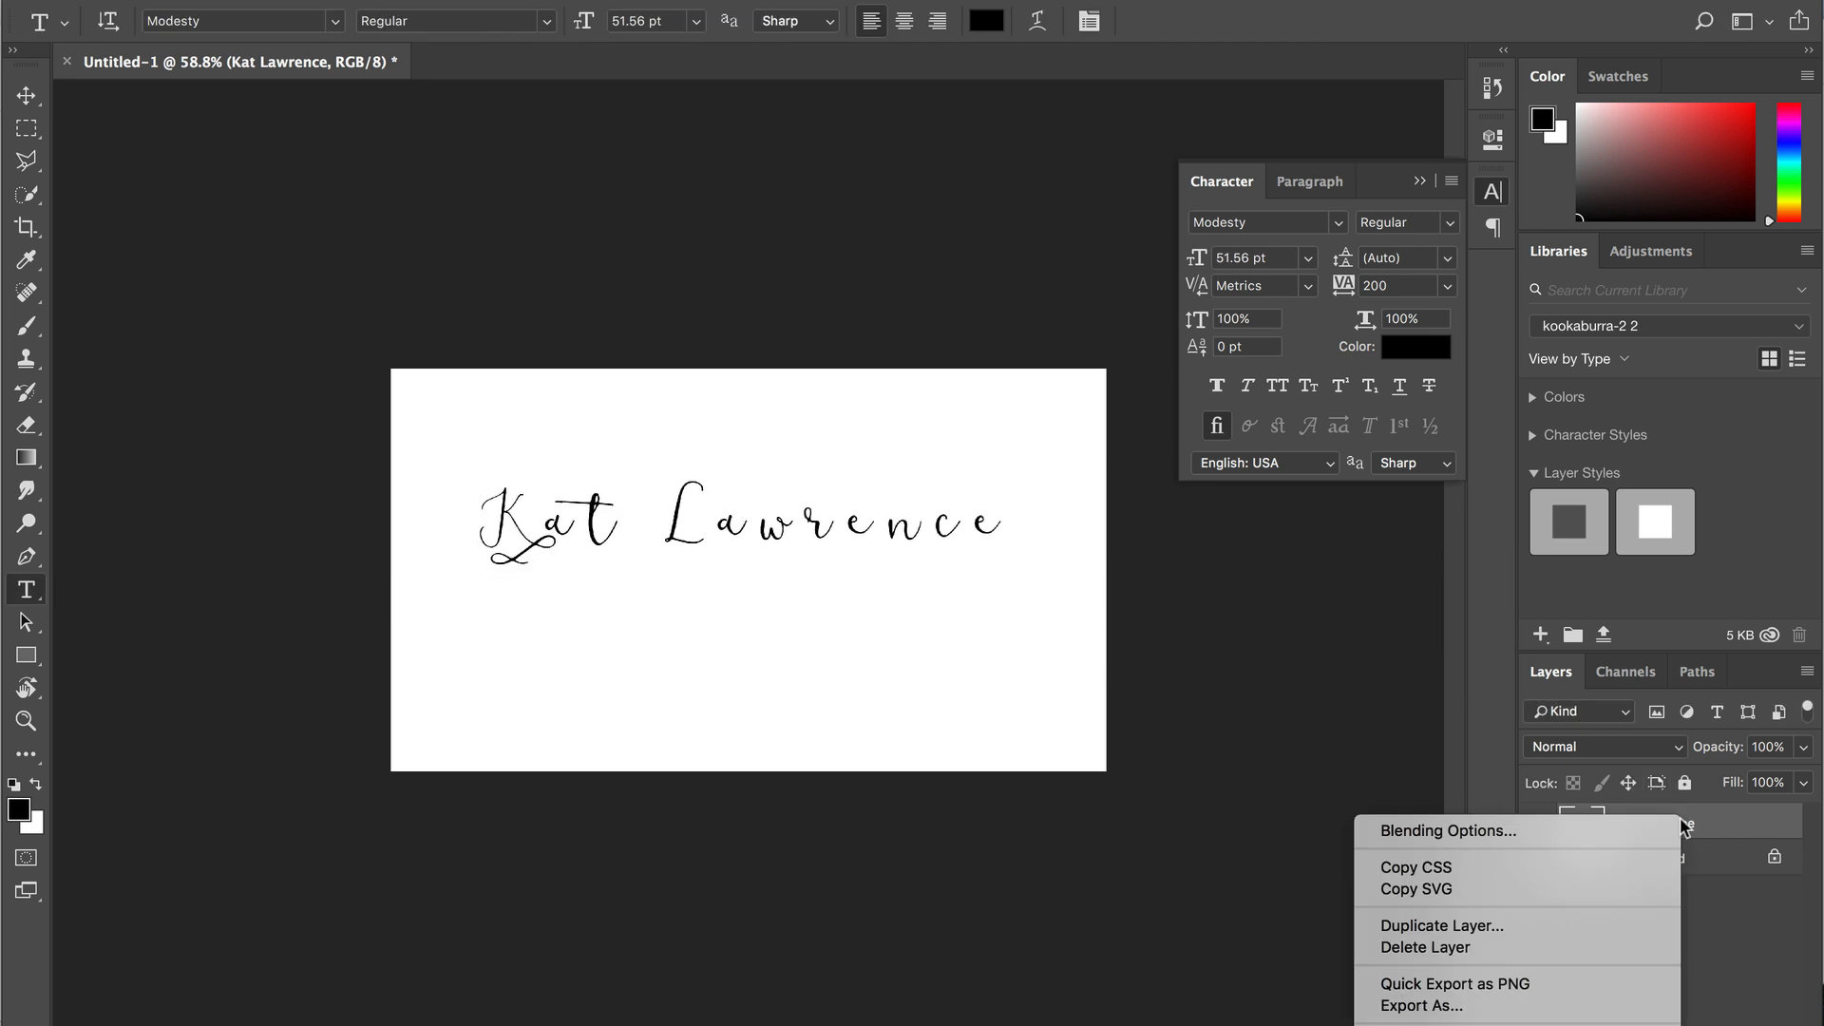
click(1387, 927)
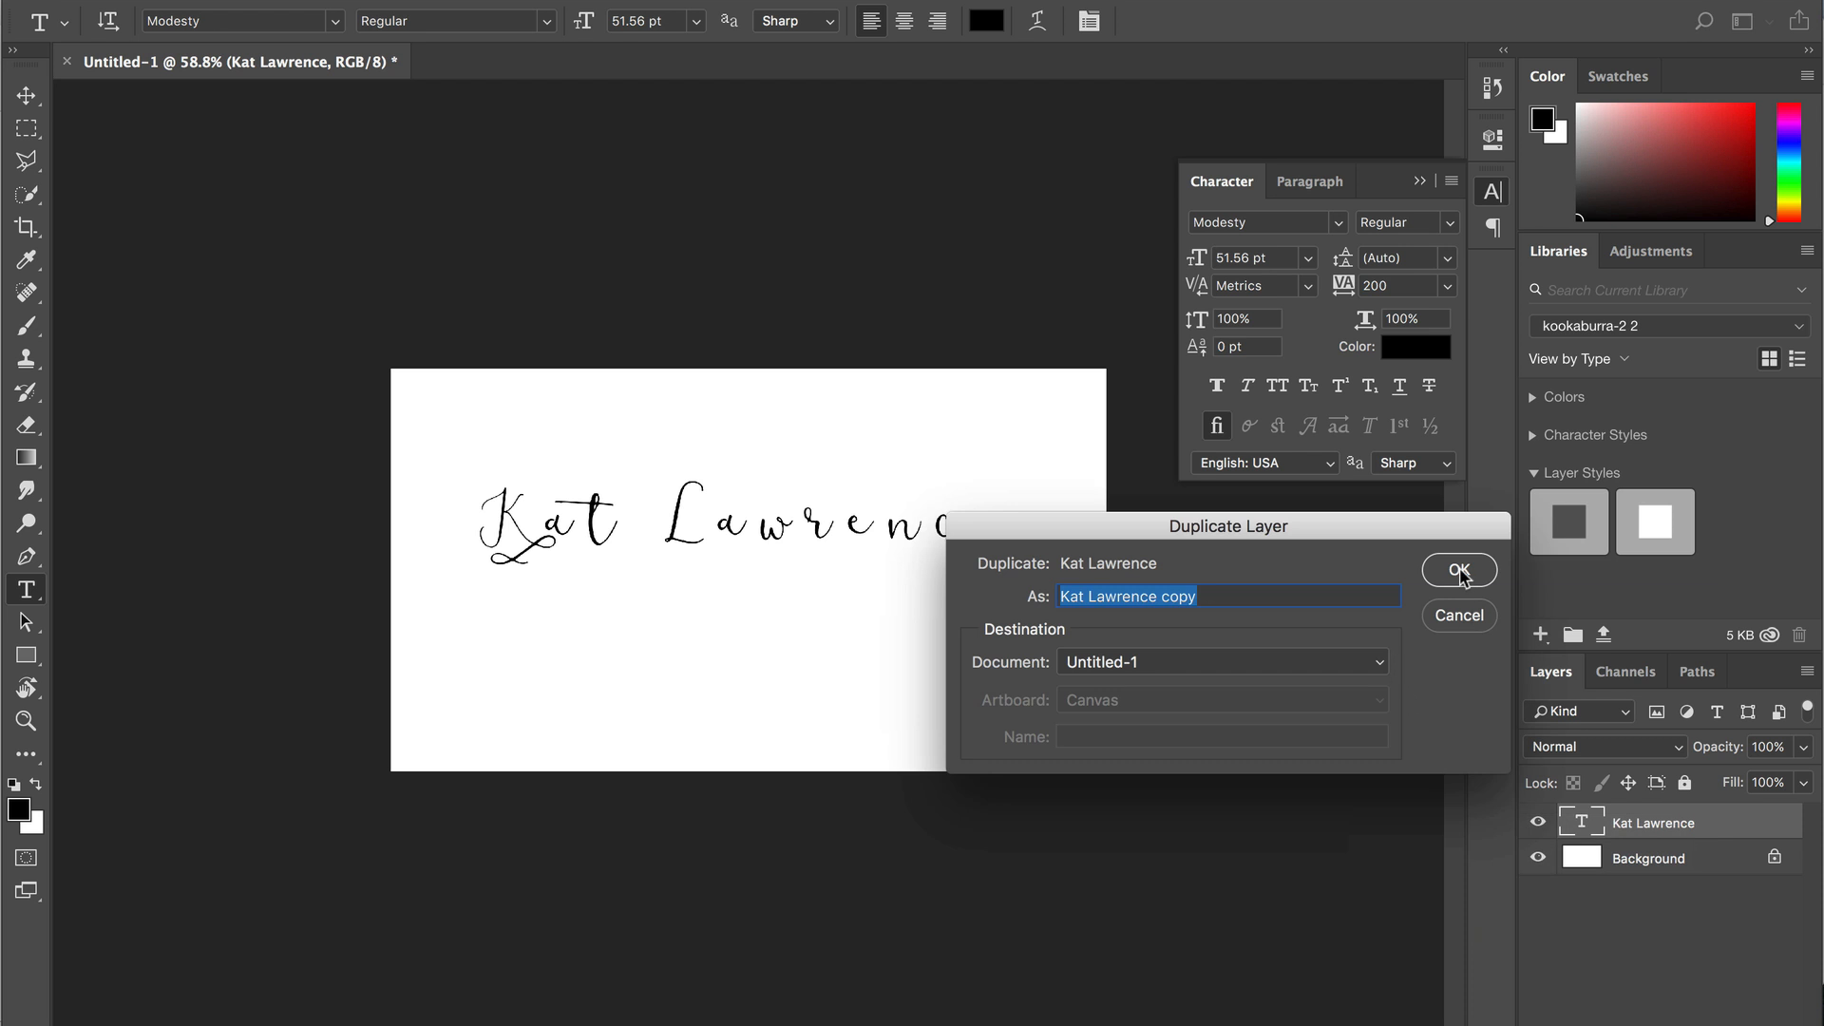
click(1460, 572)
double_click(1578, 823)
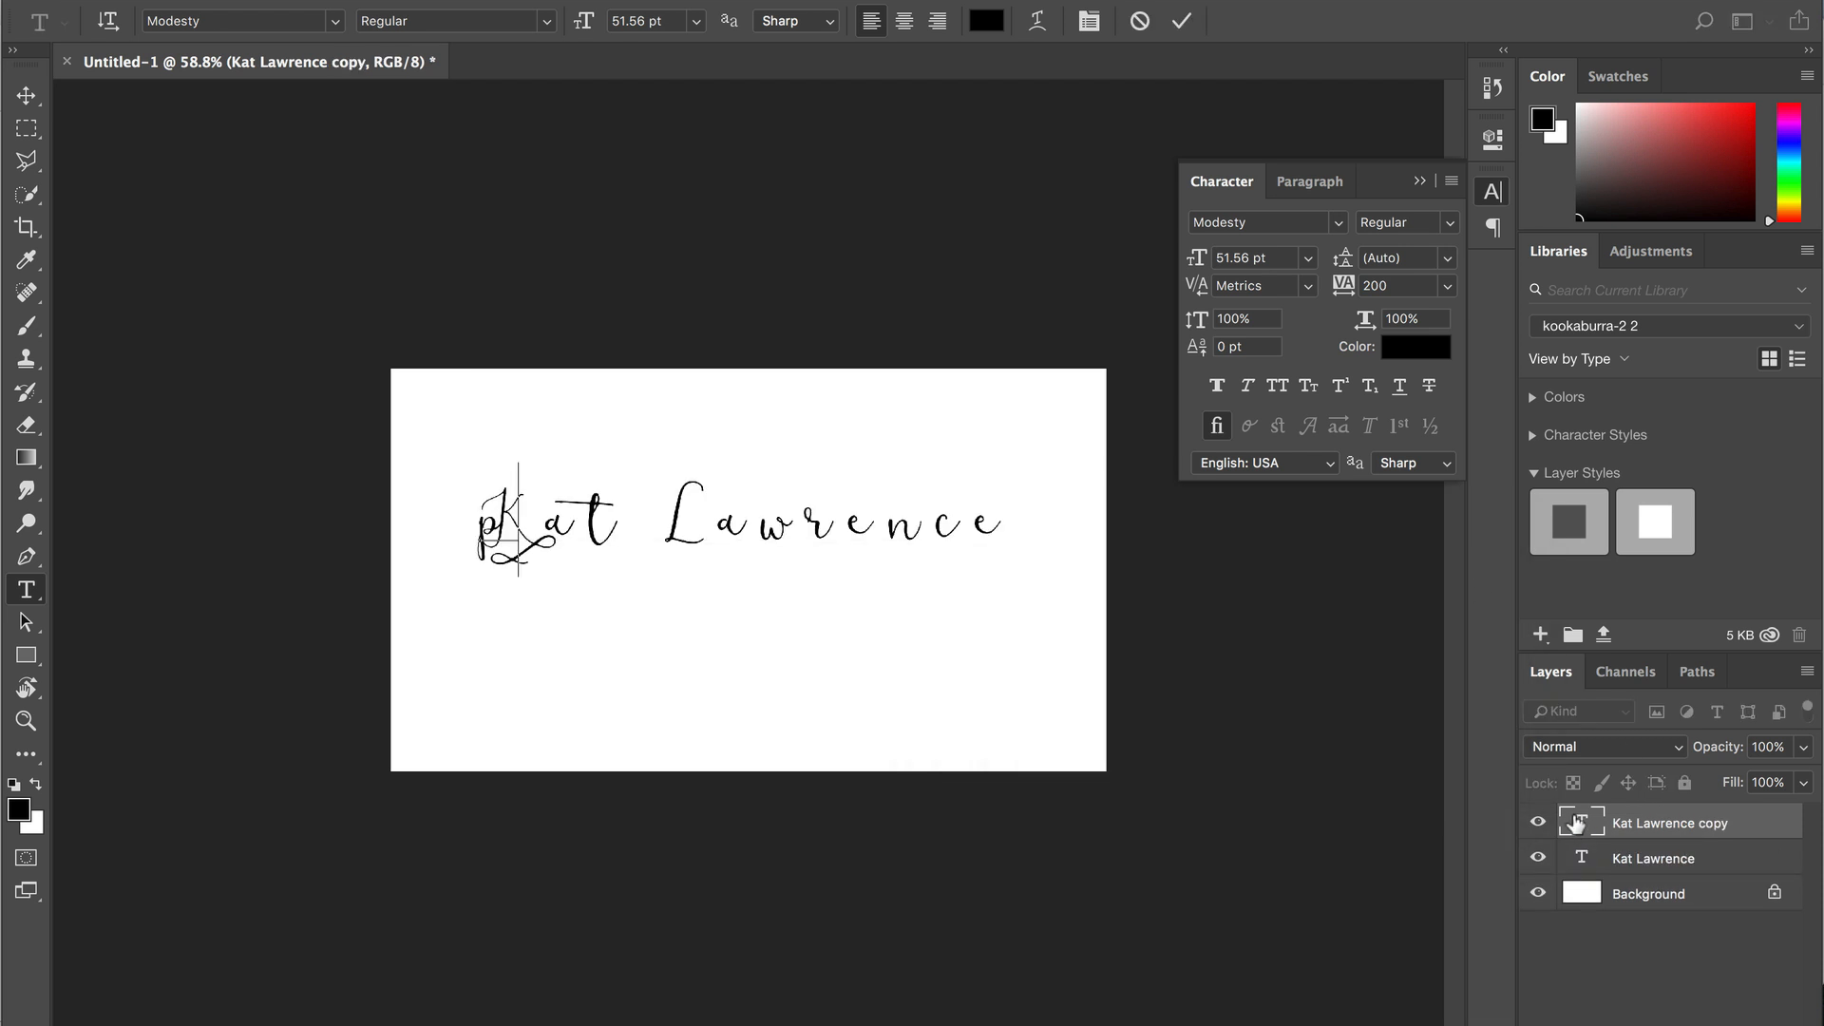
text(APHY)
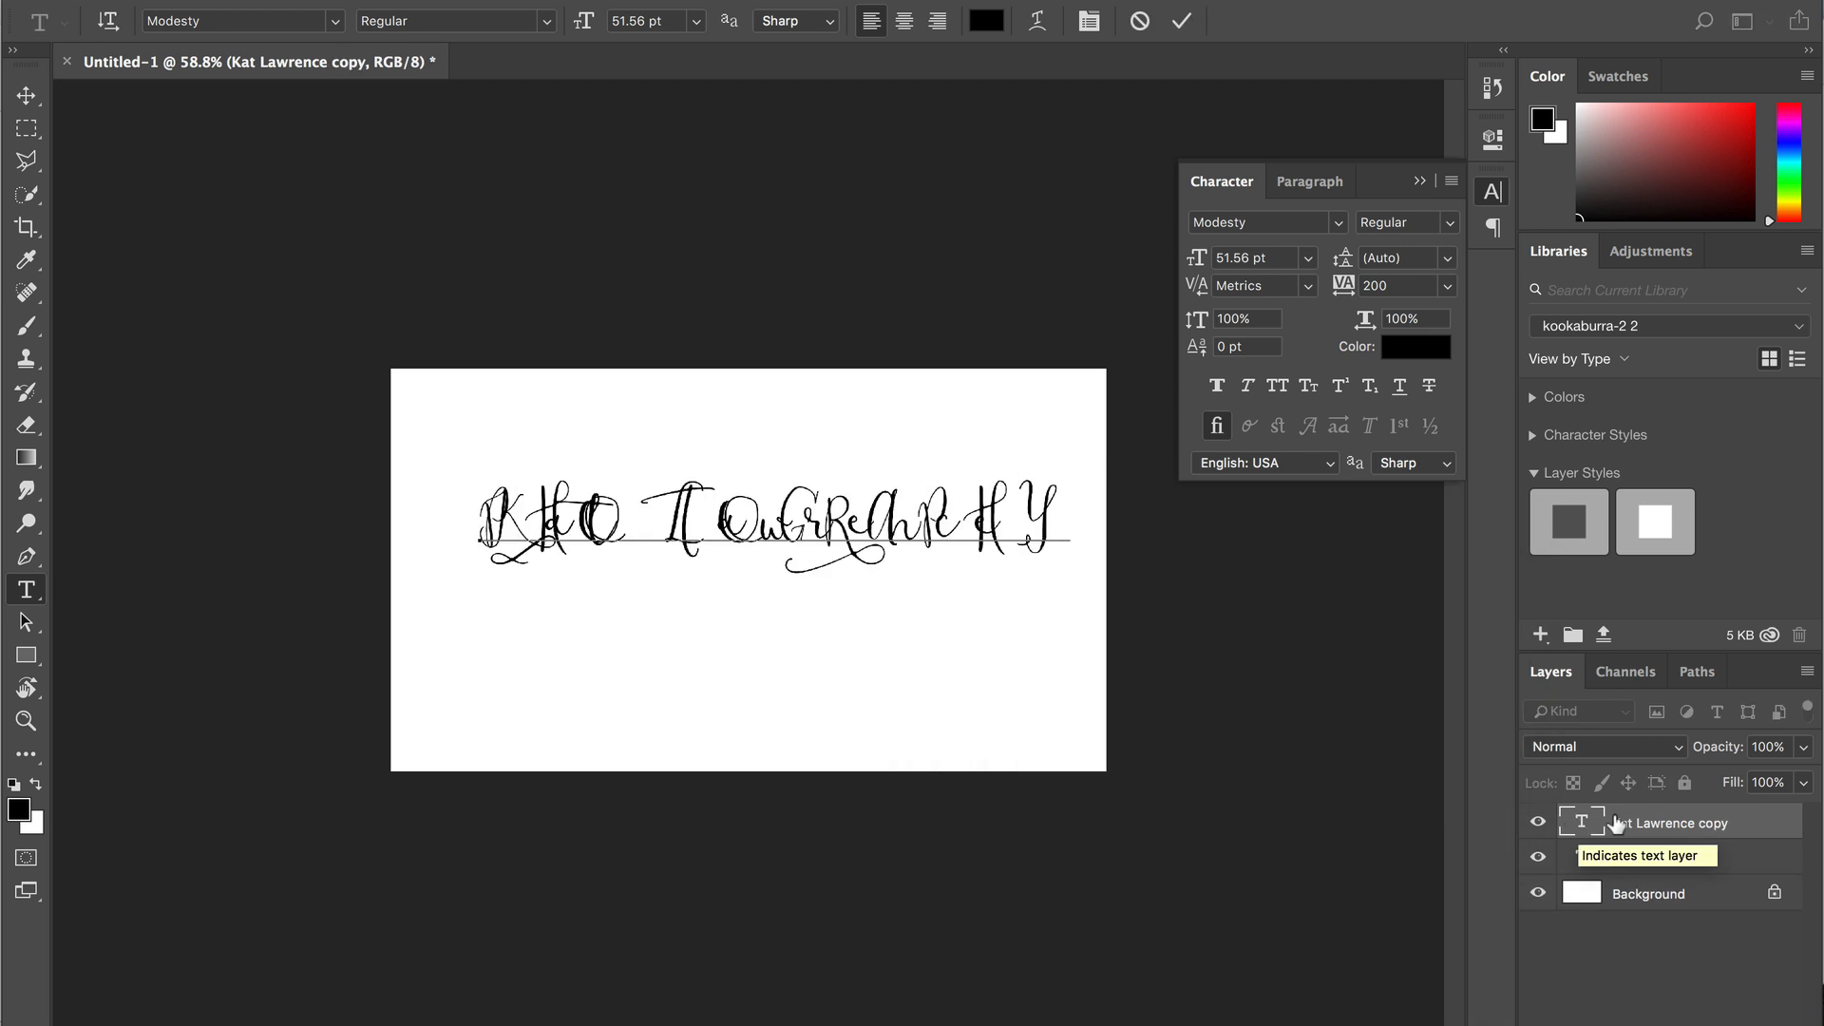
key(ctrl+Return)
key(v)
drag(801, 518, 803, 622)
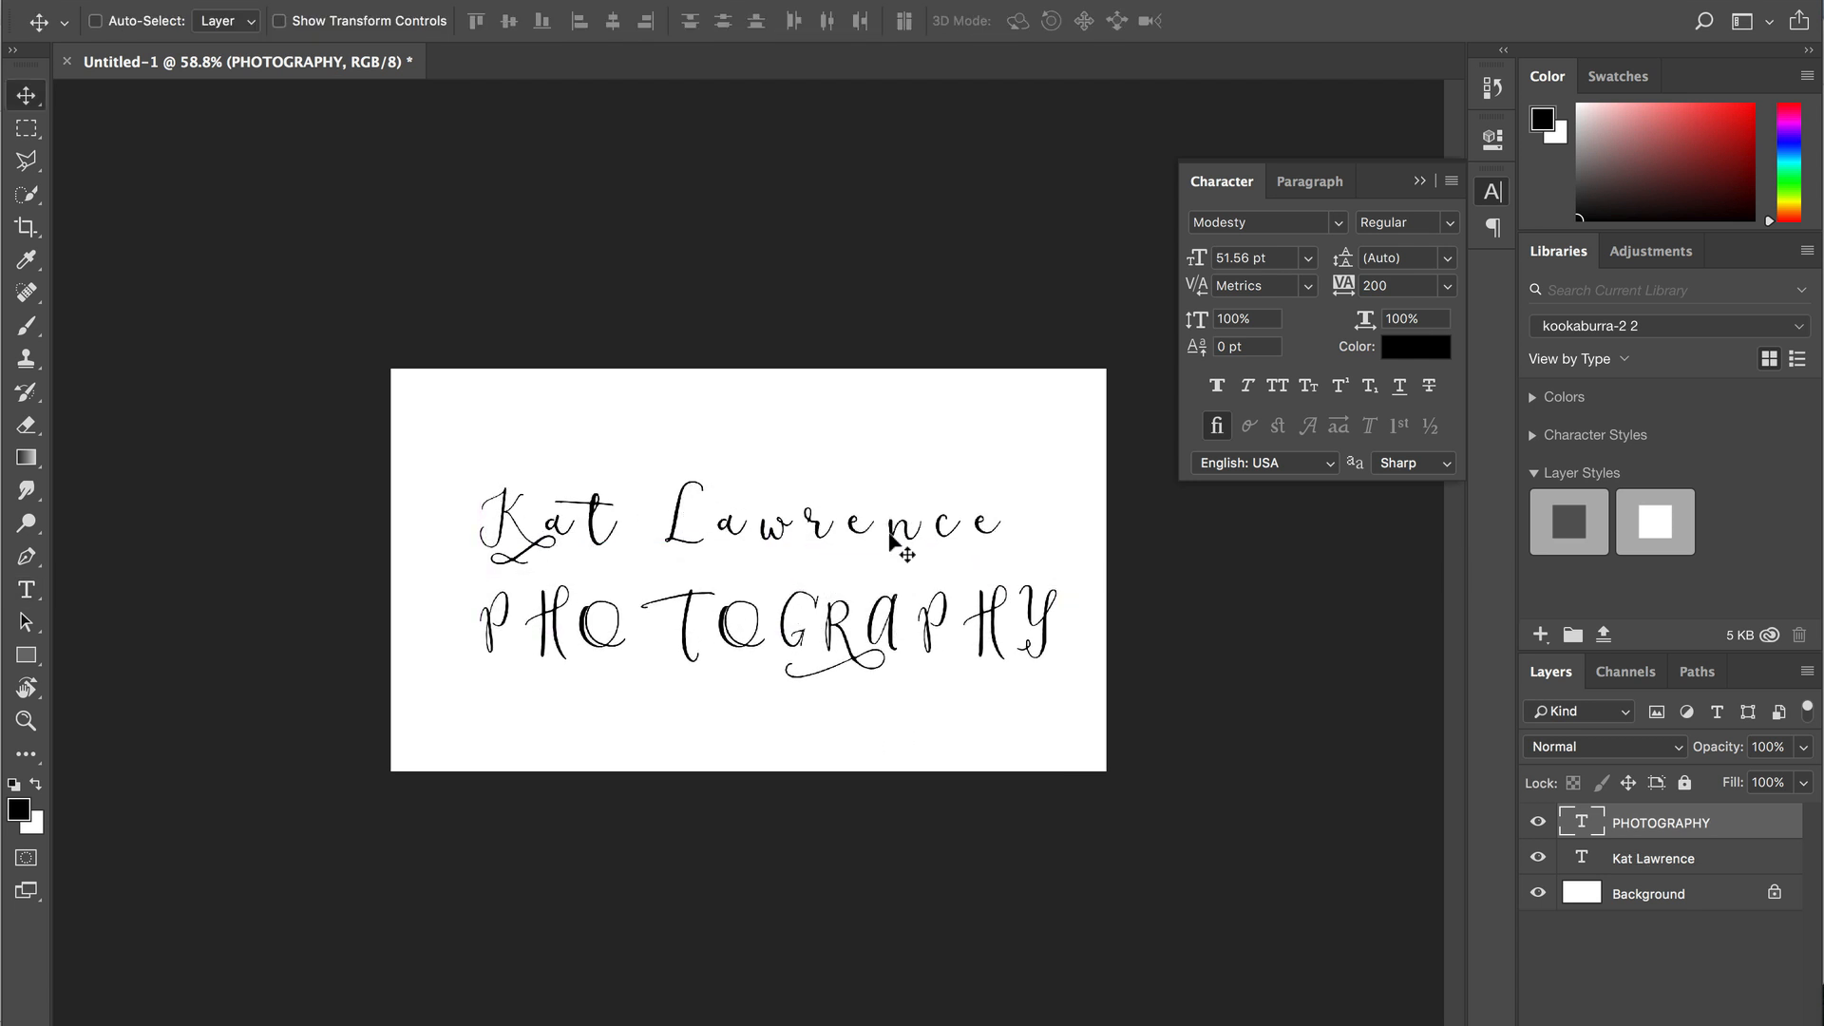
- Set the PHOTOGRAPHY line in Montserrat Ultra Light
click(1238, 225)
text(monts)
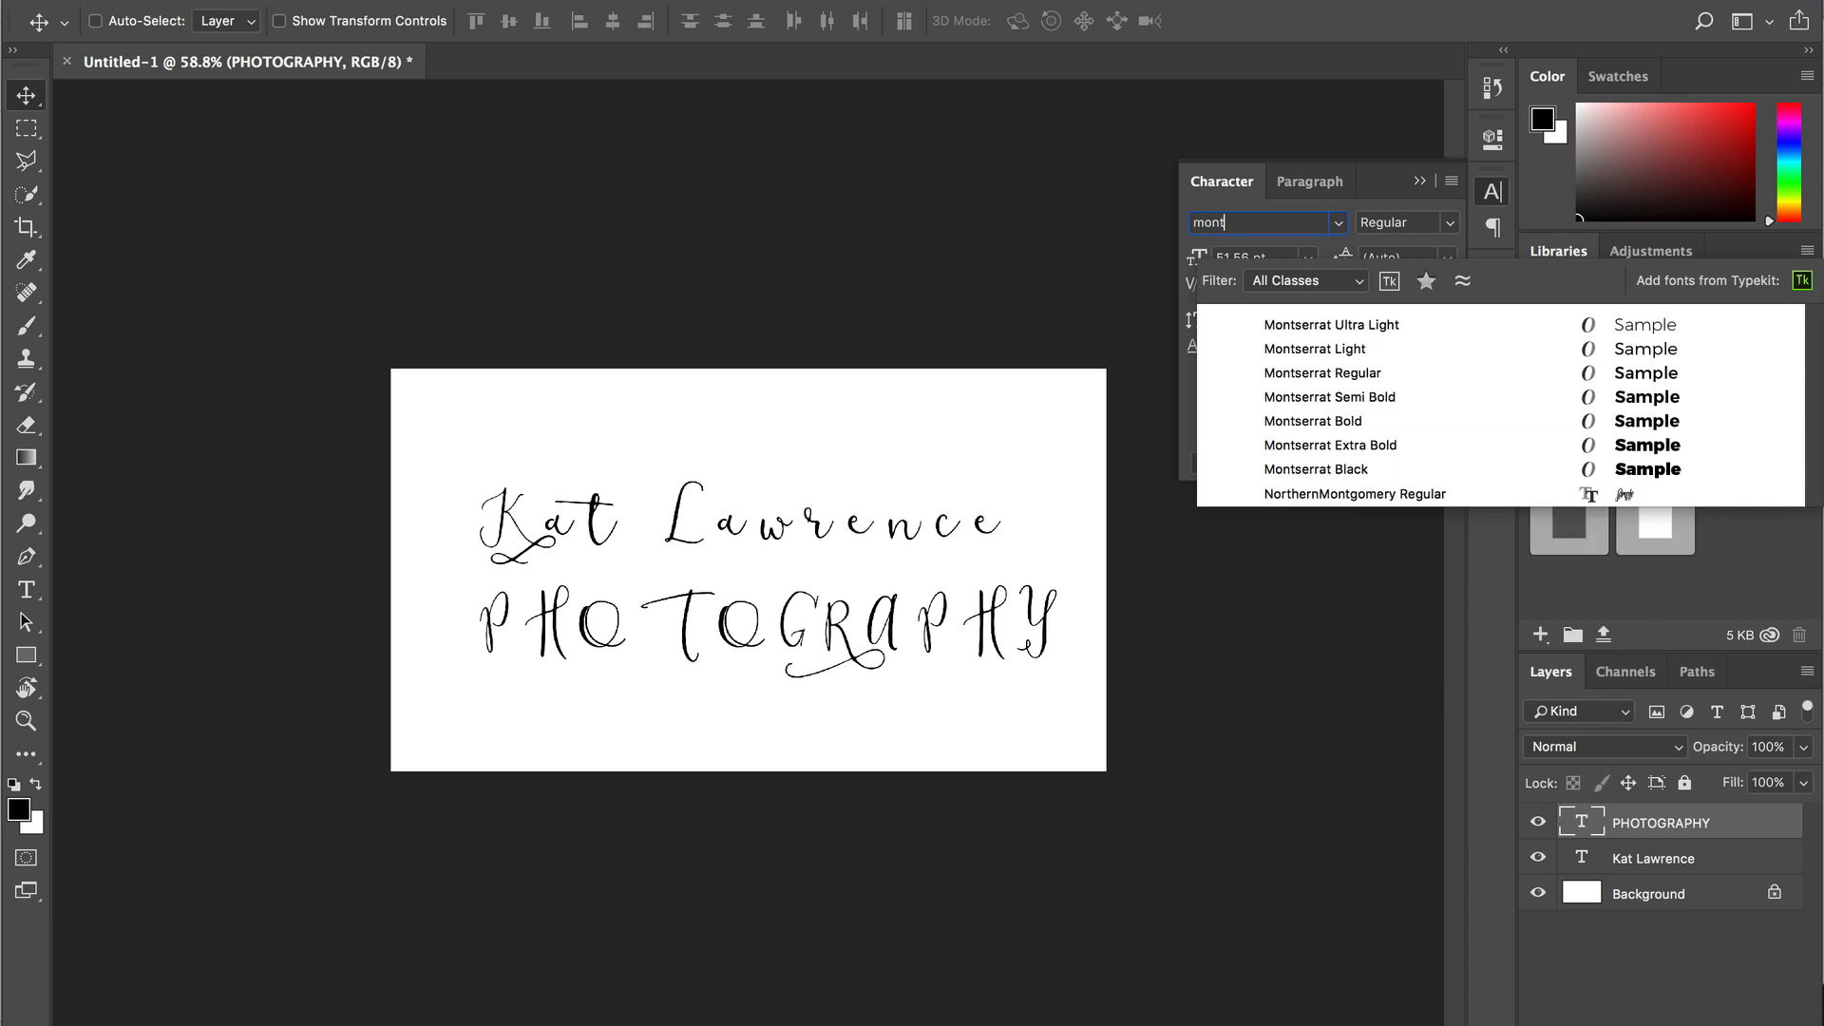
click(1301, 325)
- Shrink PHOTOGRAPHY to 21.12 pt and position it centred beneath the script name
key(ctrl+t)
drag(1278, 573, 900, 614)
key(Return)
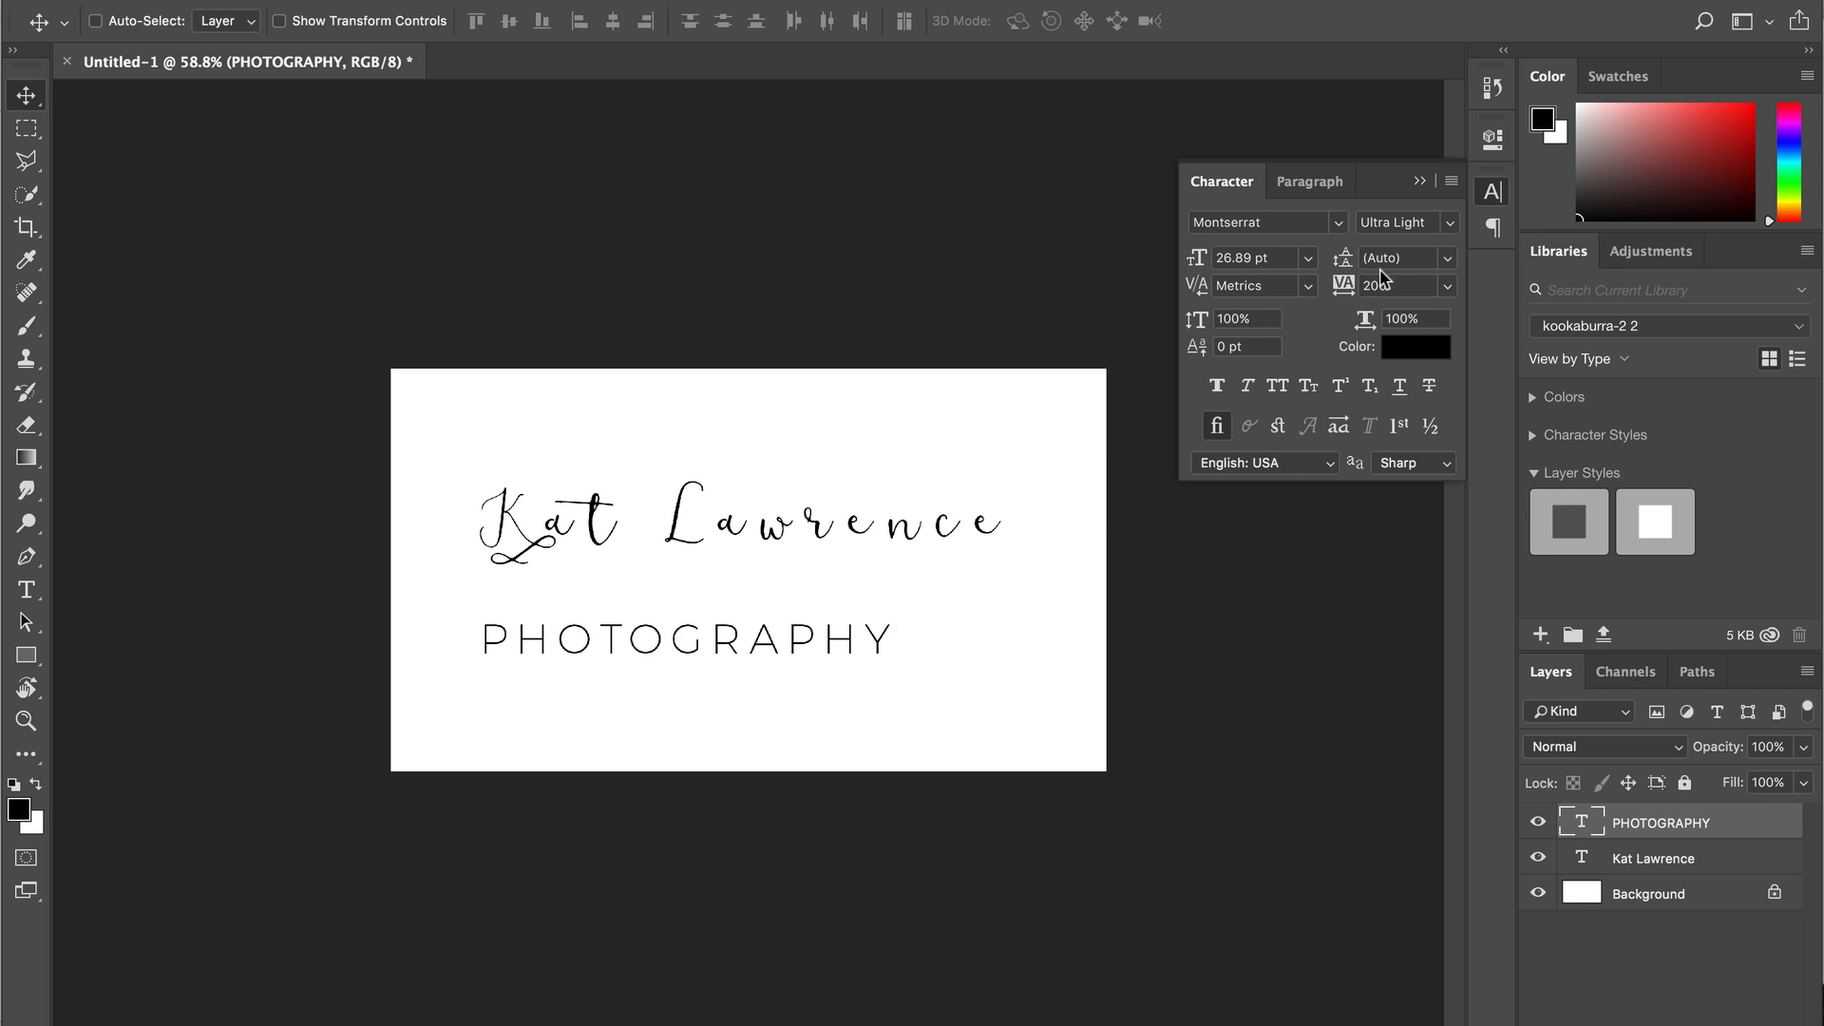
key(ctrl+t)
drag(861, 631, 827, 629)
key(Return)
drag(704, 660, 778, 625)
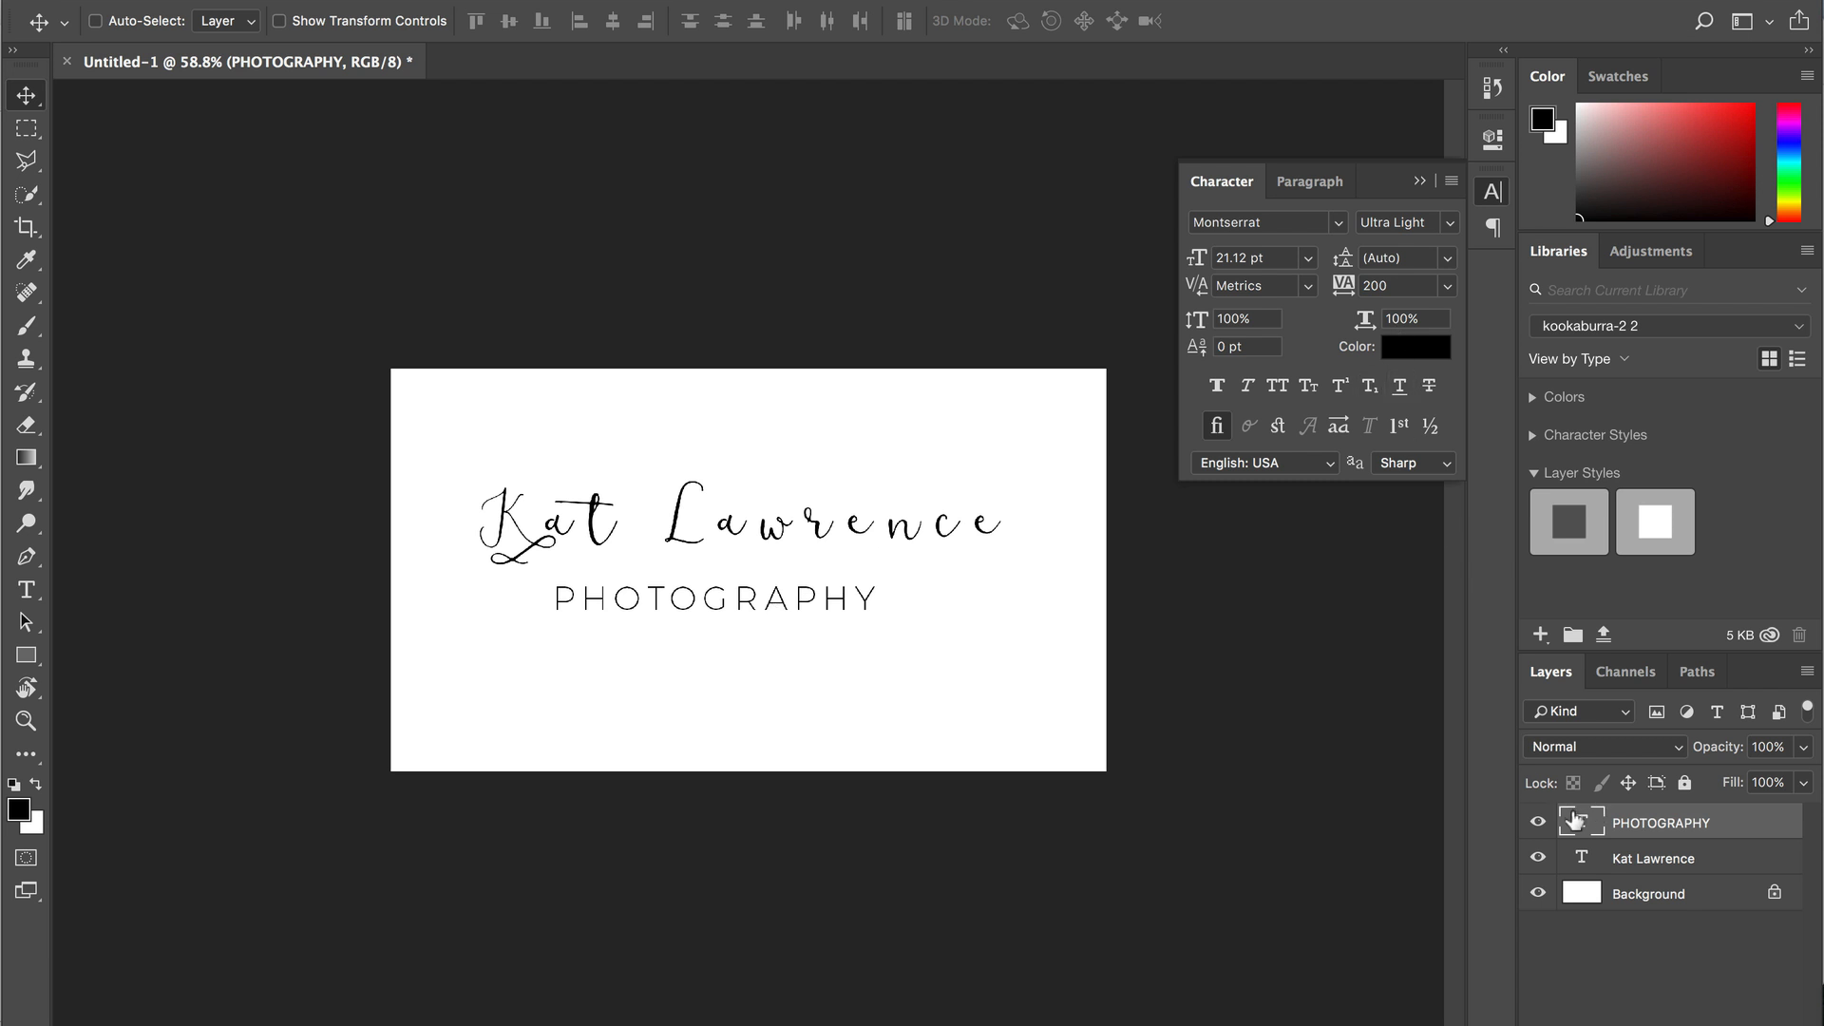
- Retype the tagline as lowercase 'photography' with letter tracking of 400
double_click(1574, 819)
text(photography)
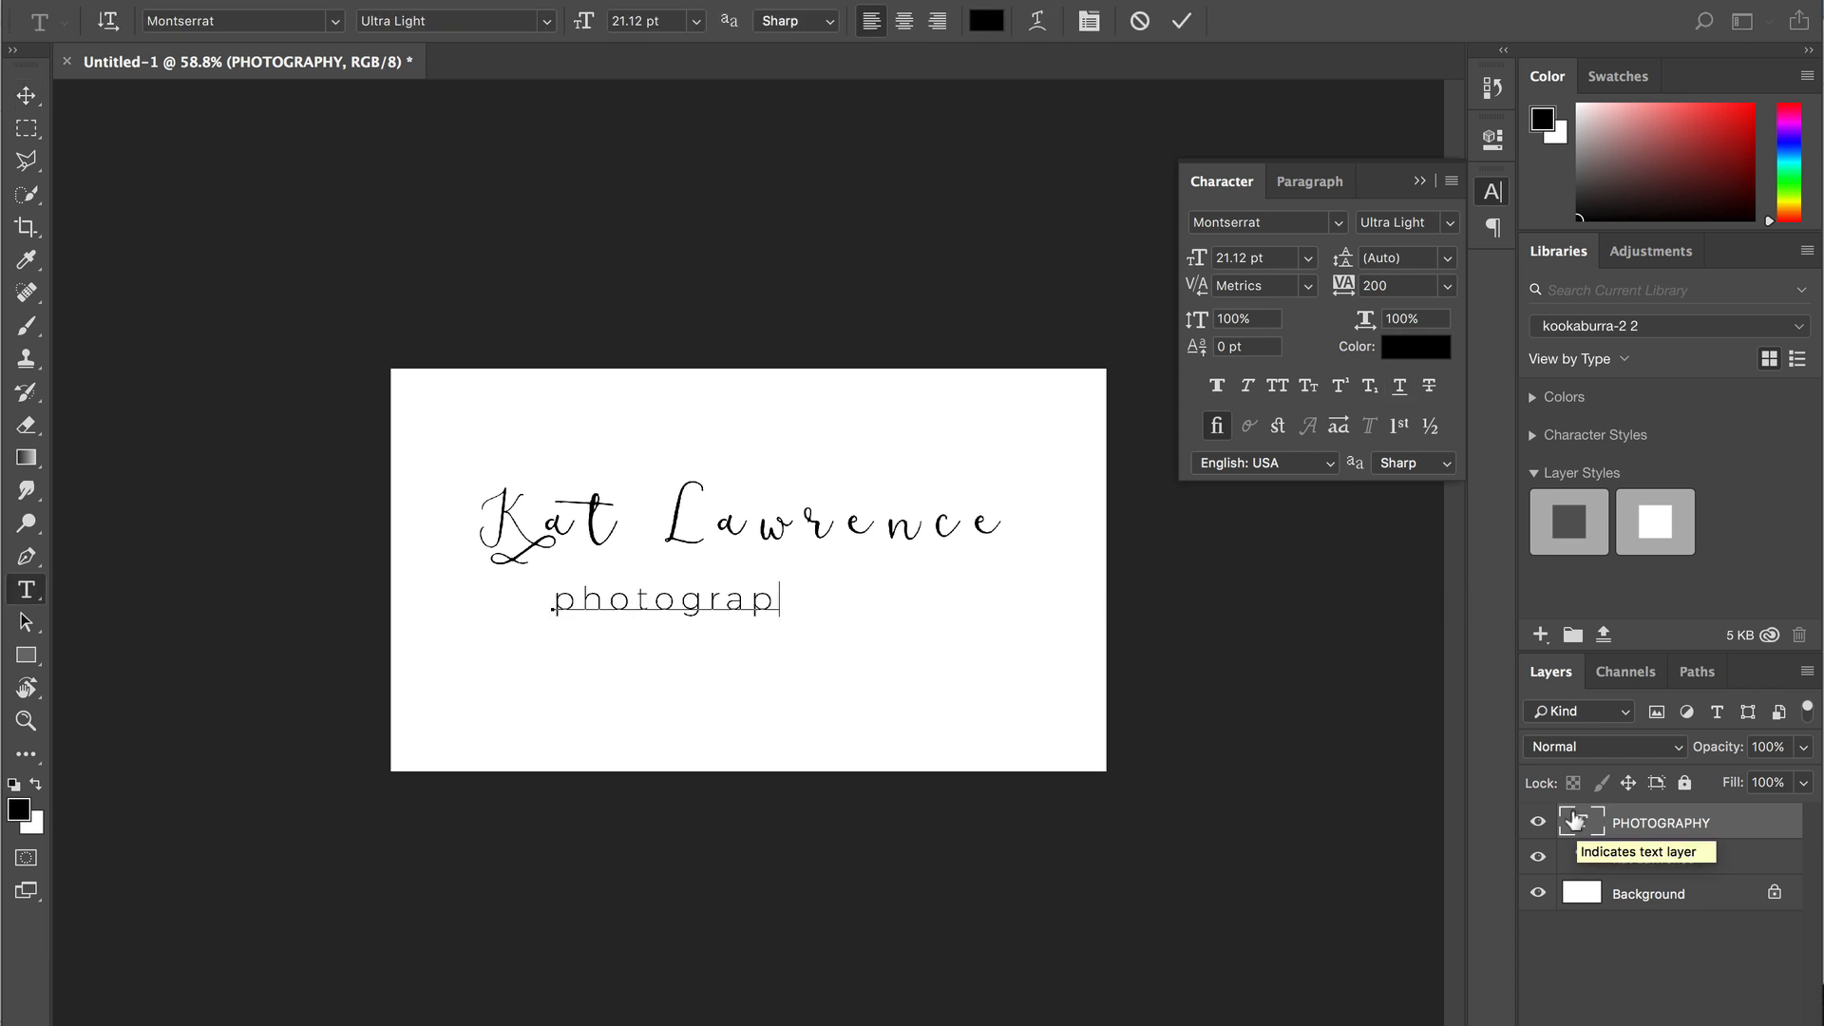
key(ctrl+Return)
key(v)
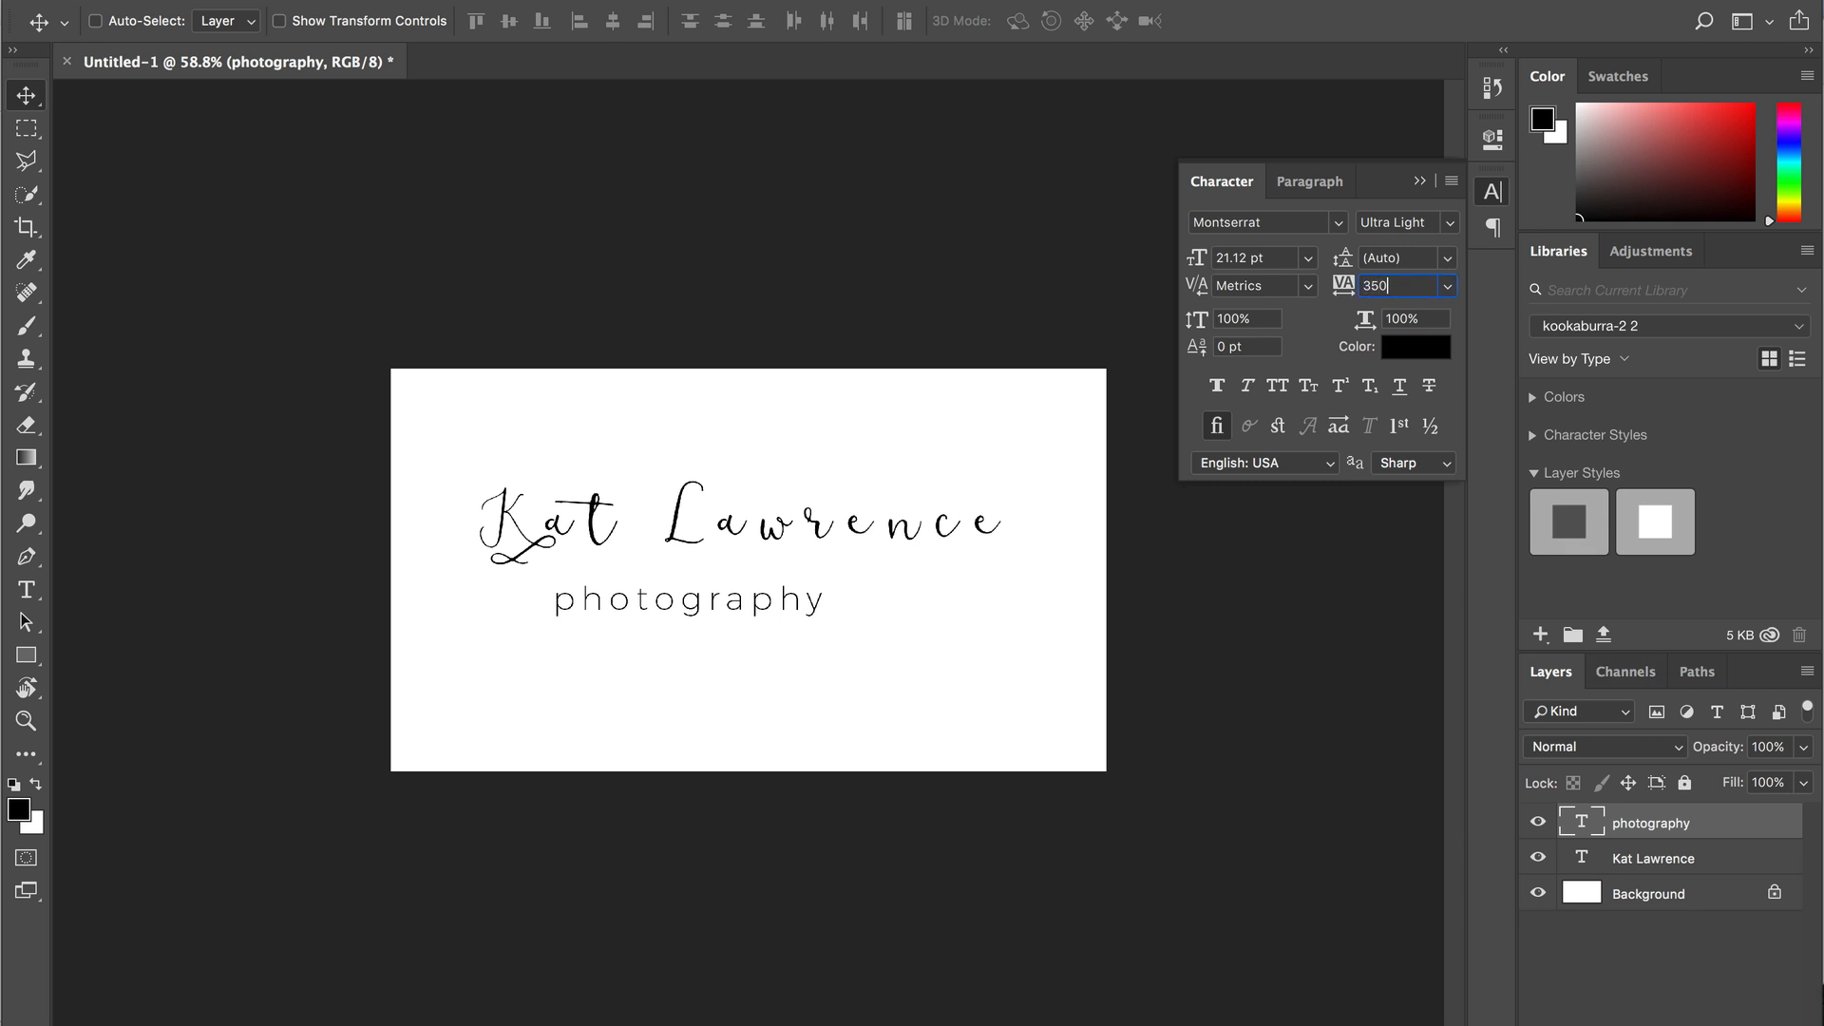
key(Return)
text(400)
key(Return)
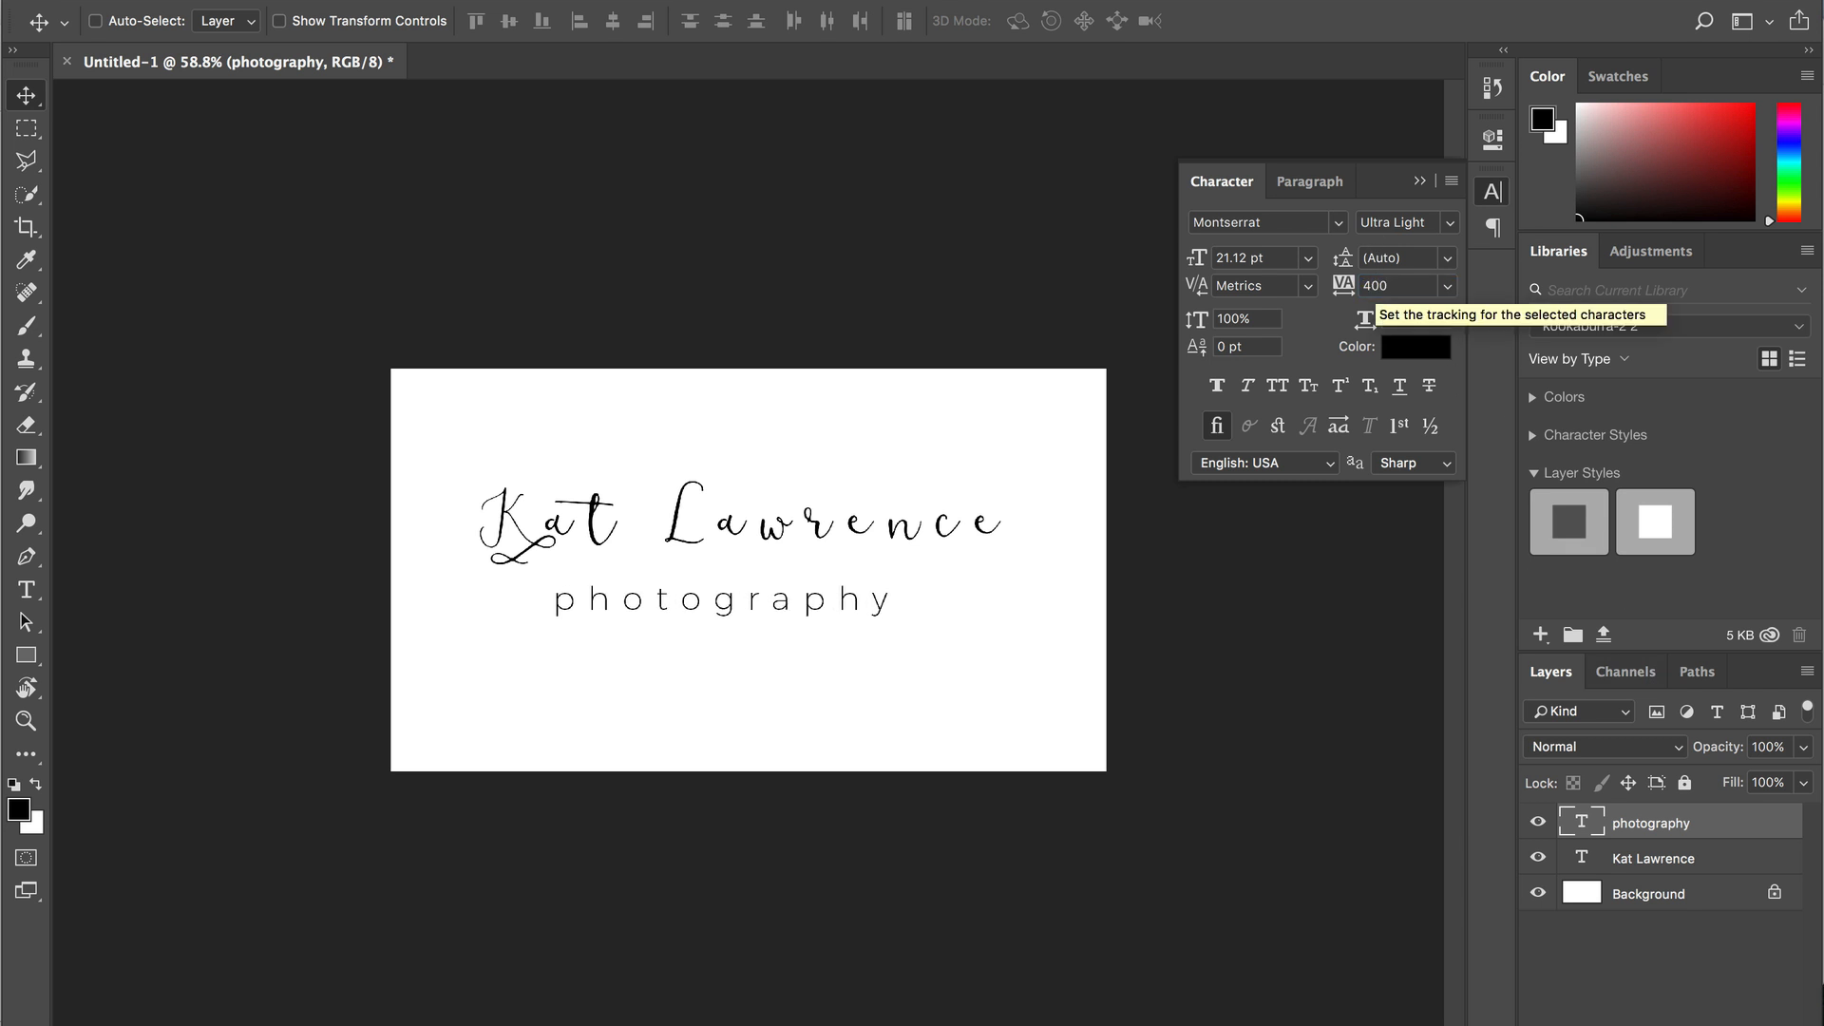
- Set the script name layer's tracking to 100
click(1647, 869)
text(10)
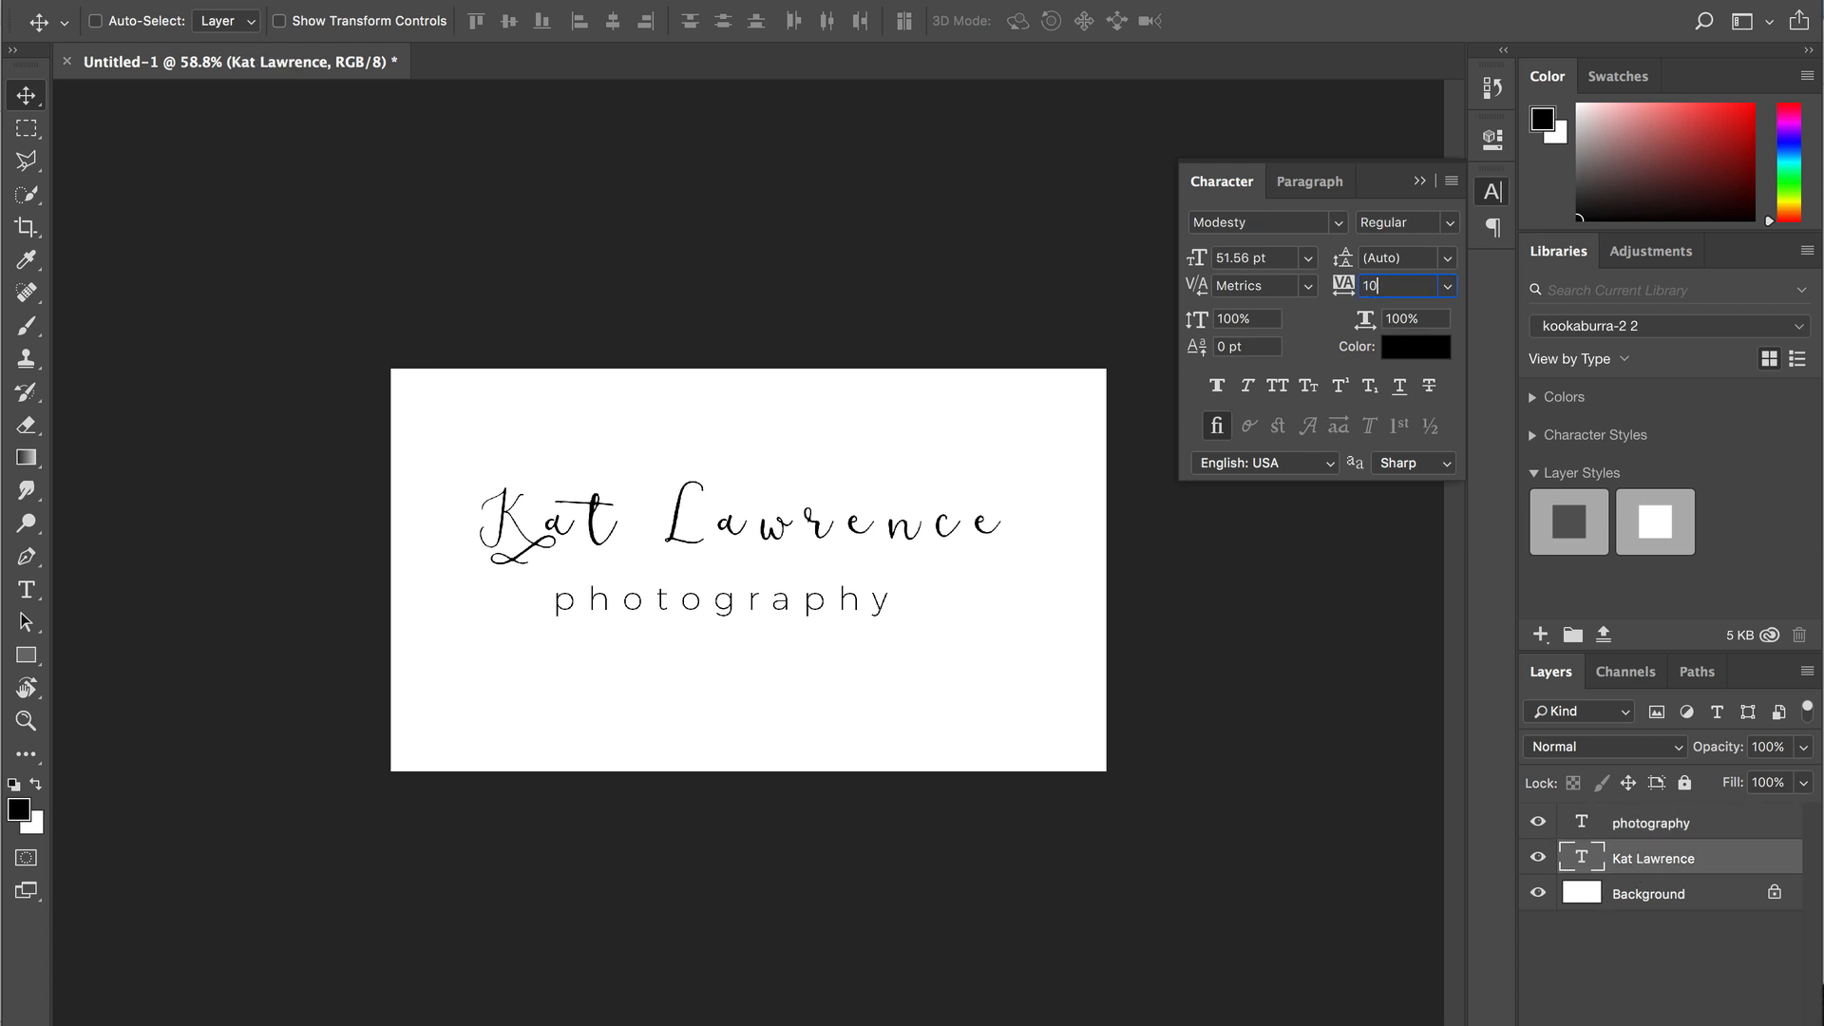
text(0)
key(Return)
- Set the script name's tracking to 0, enlarge it to 64.64 pt and recentre it
click(1389, 289)
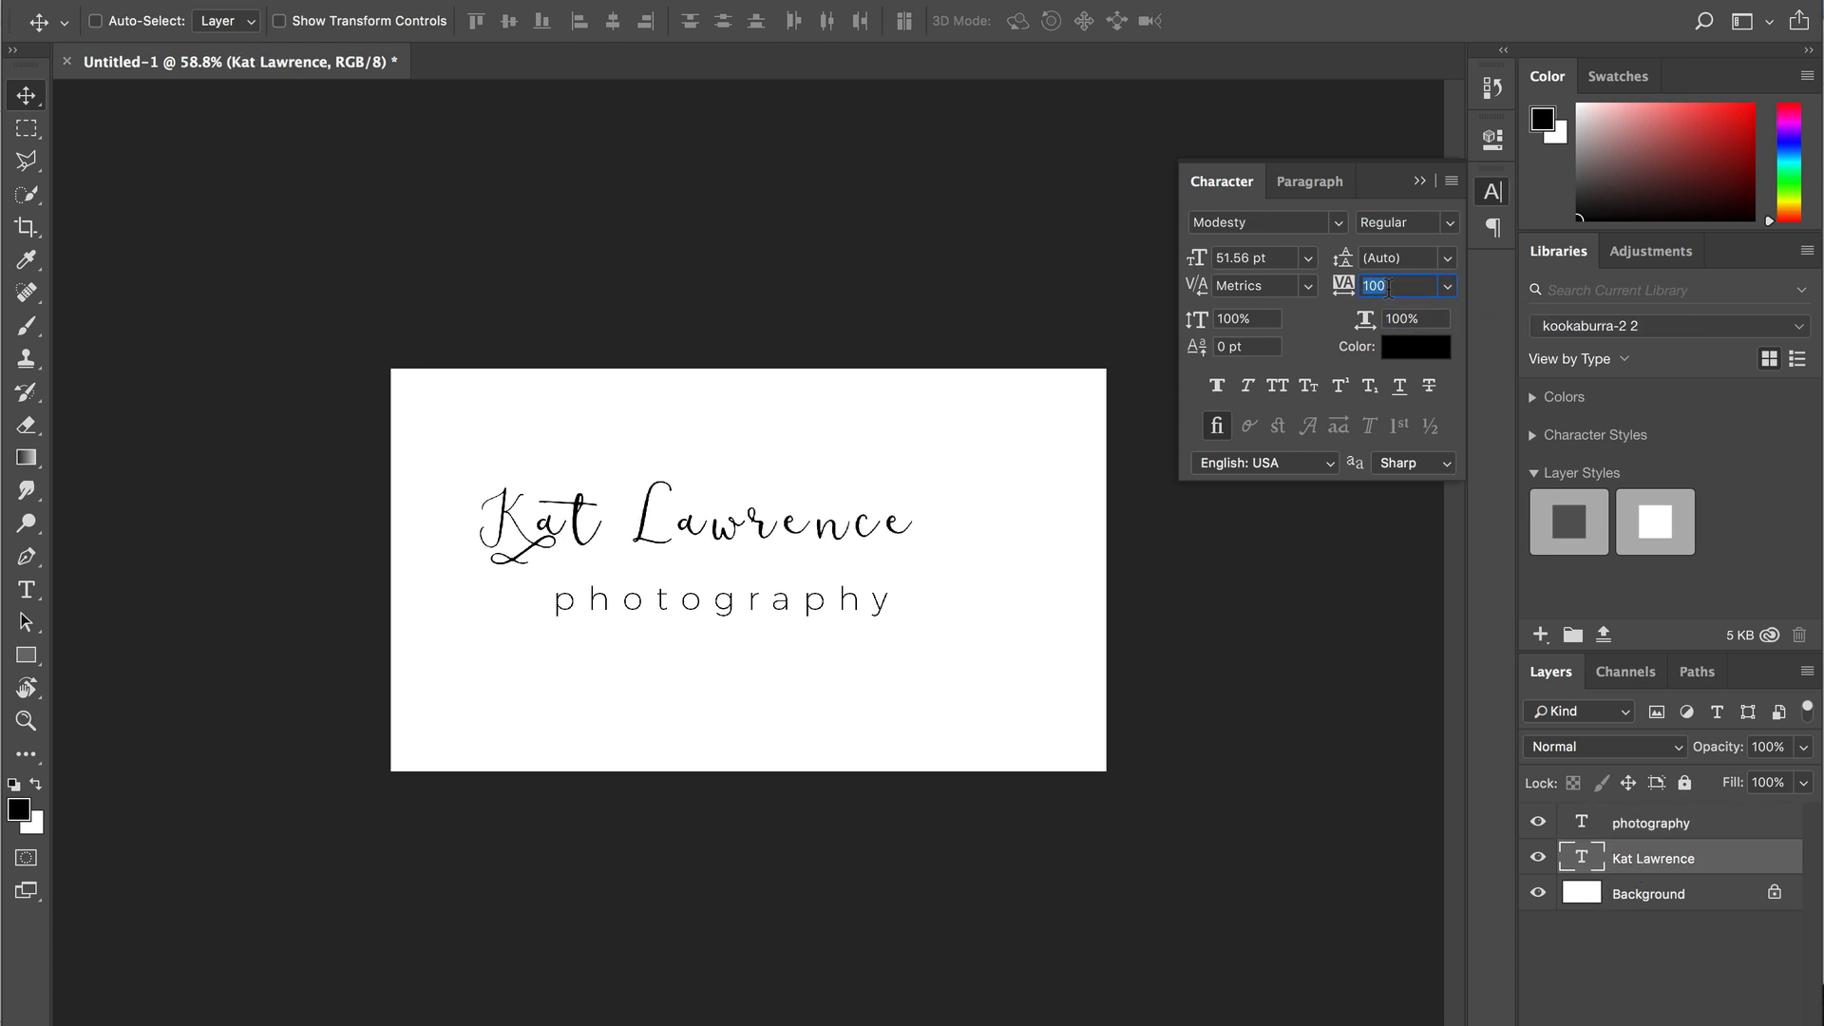
text(0)
key(Return)
drag(660, 532, 730, 537)
key(ctrl+t)
drag(539, 469, 450, 421)
key(Return)
mouse_move(568, 511)
mouse_down()
mouse_move(632, 504)
mouse_move(595, 502)
mouse_move(598, 520)
mouse_up()
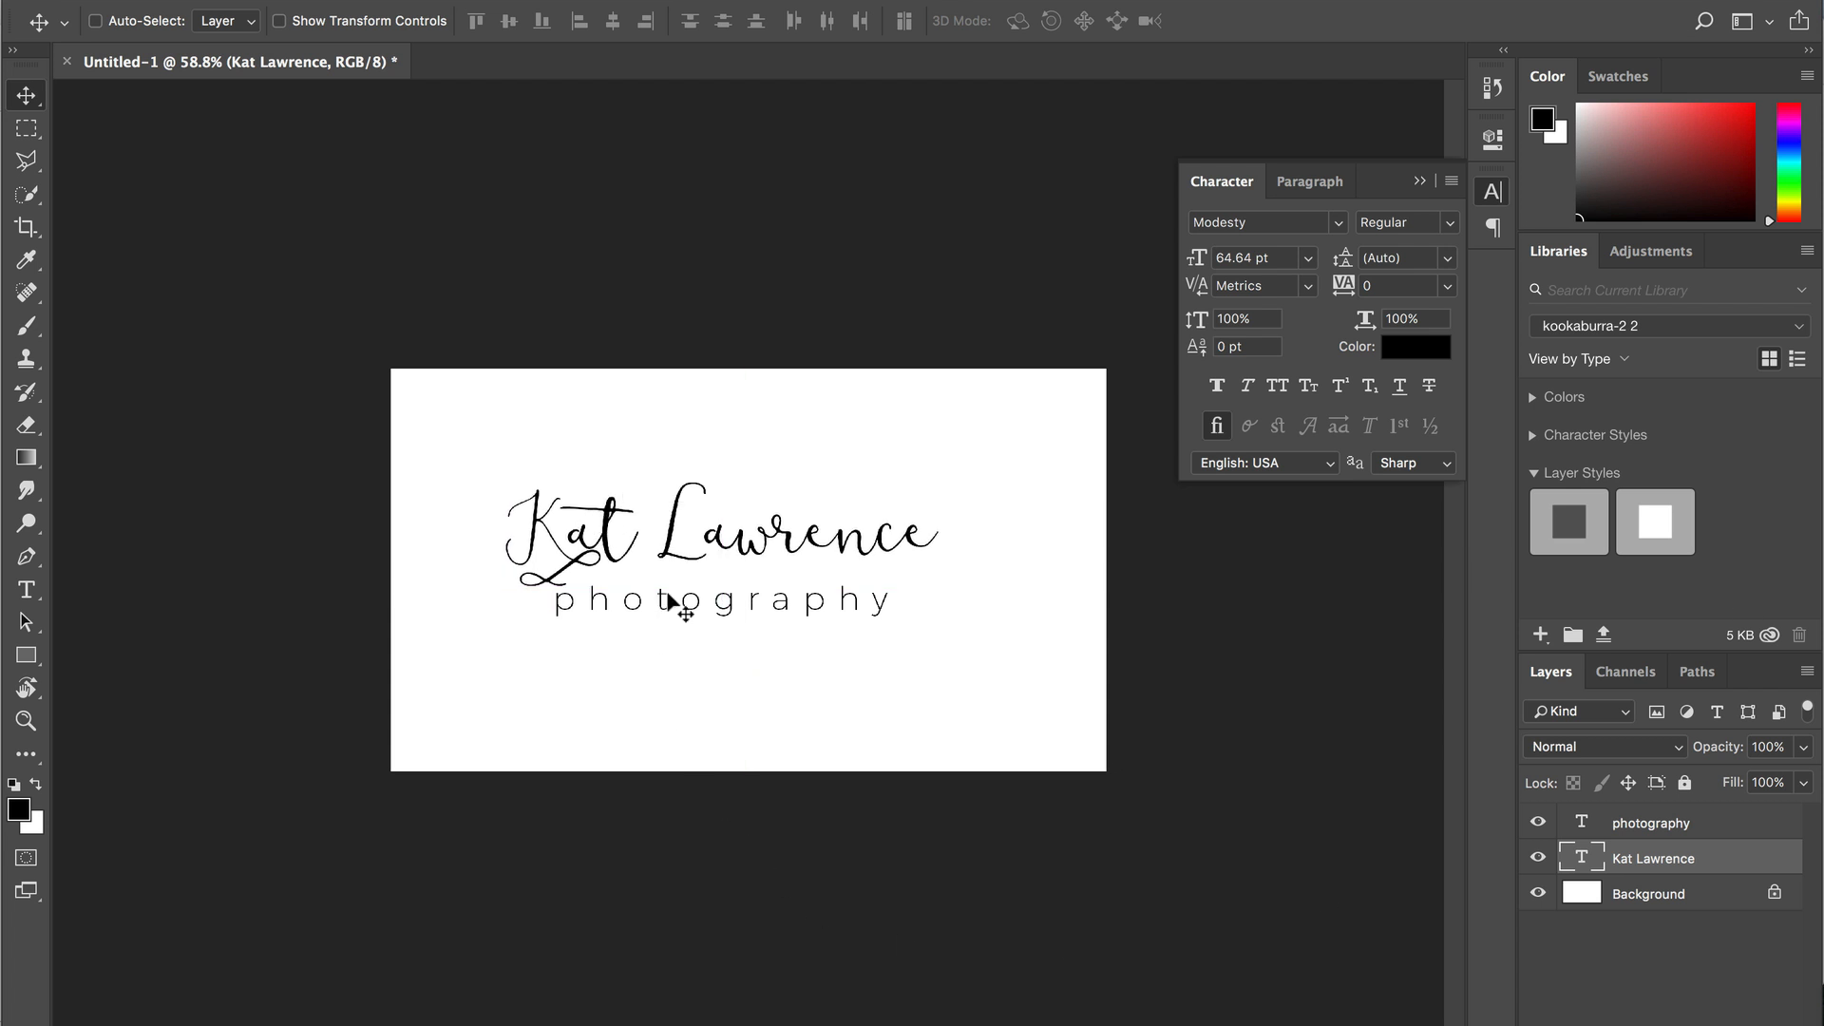
drag(725, 570, 727, 562)
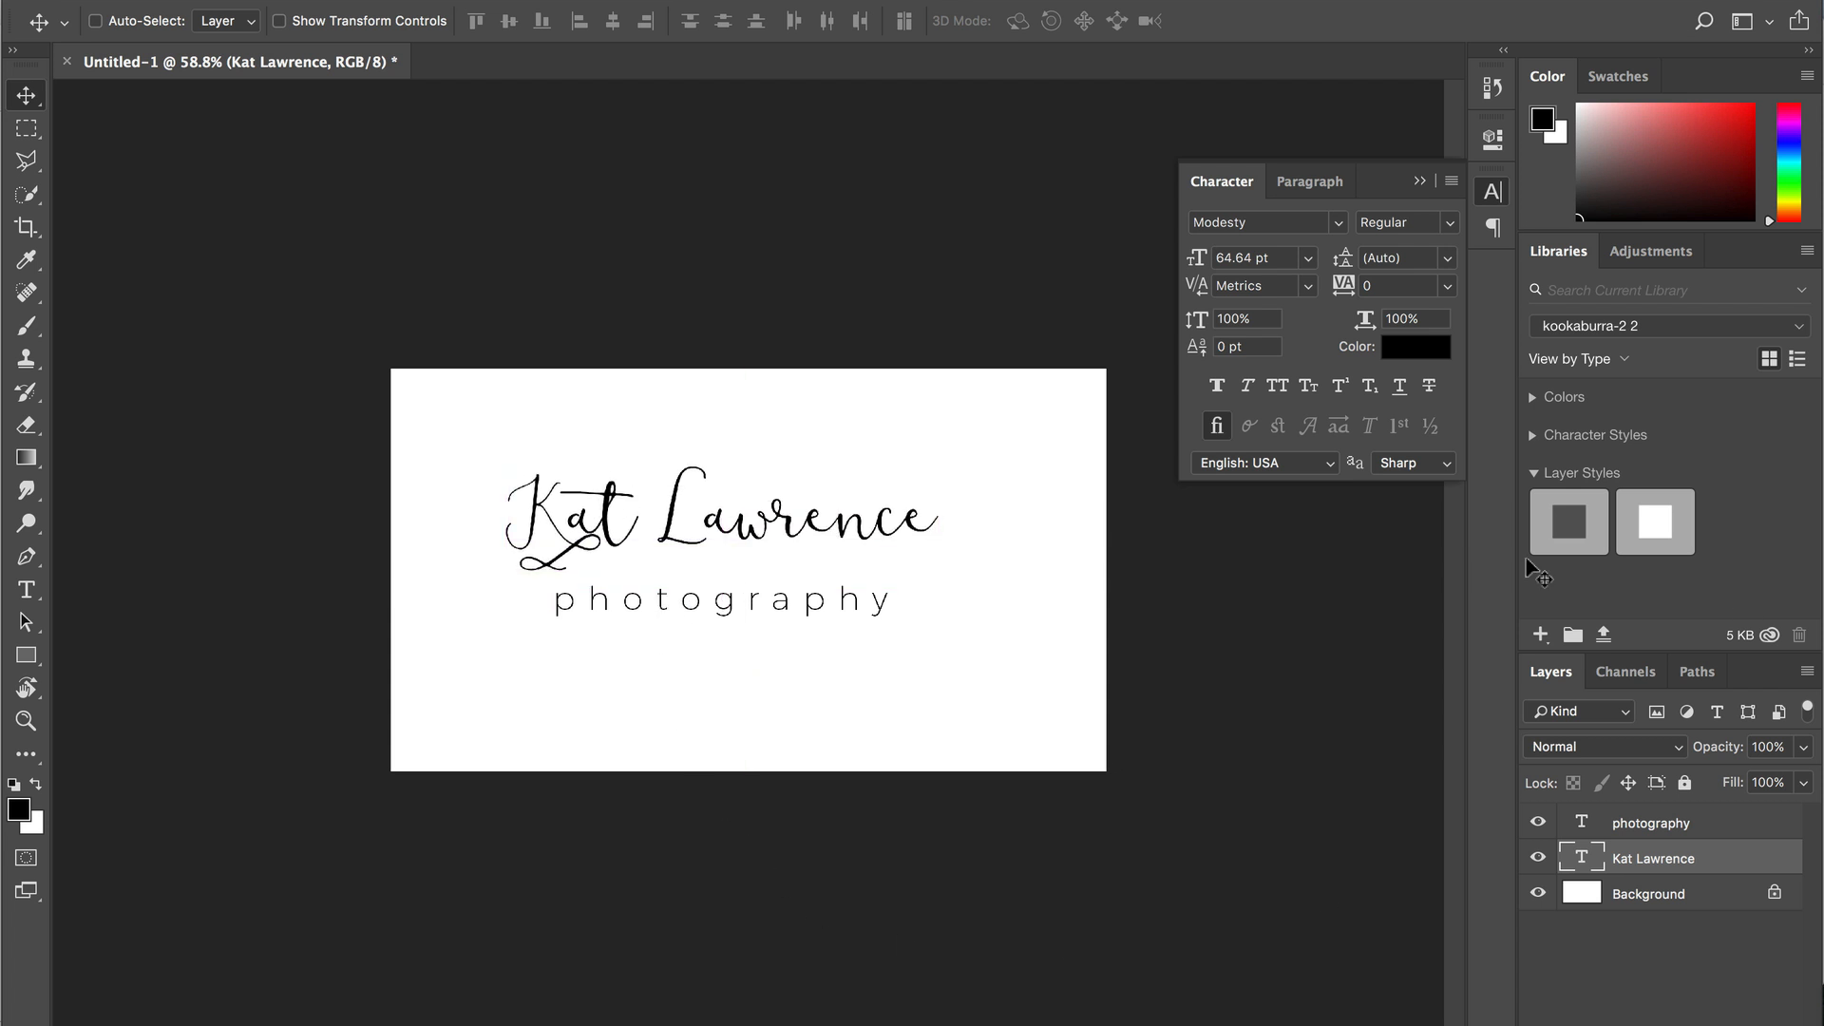
- Set photography in Gill Sans Light, tracking 500, centred beneath the script name
click(1652, 830)
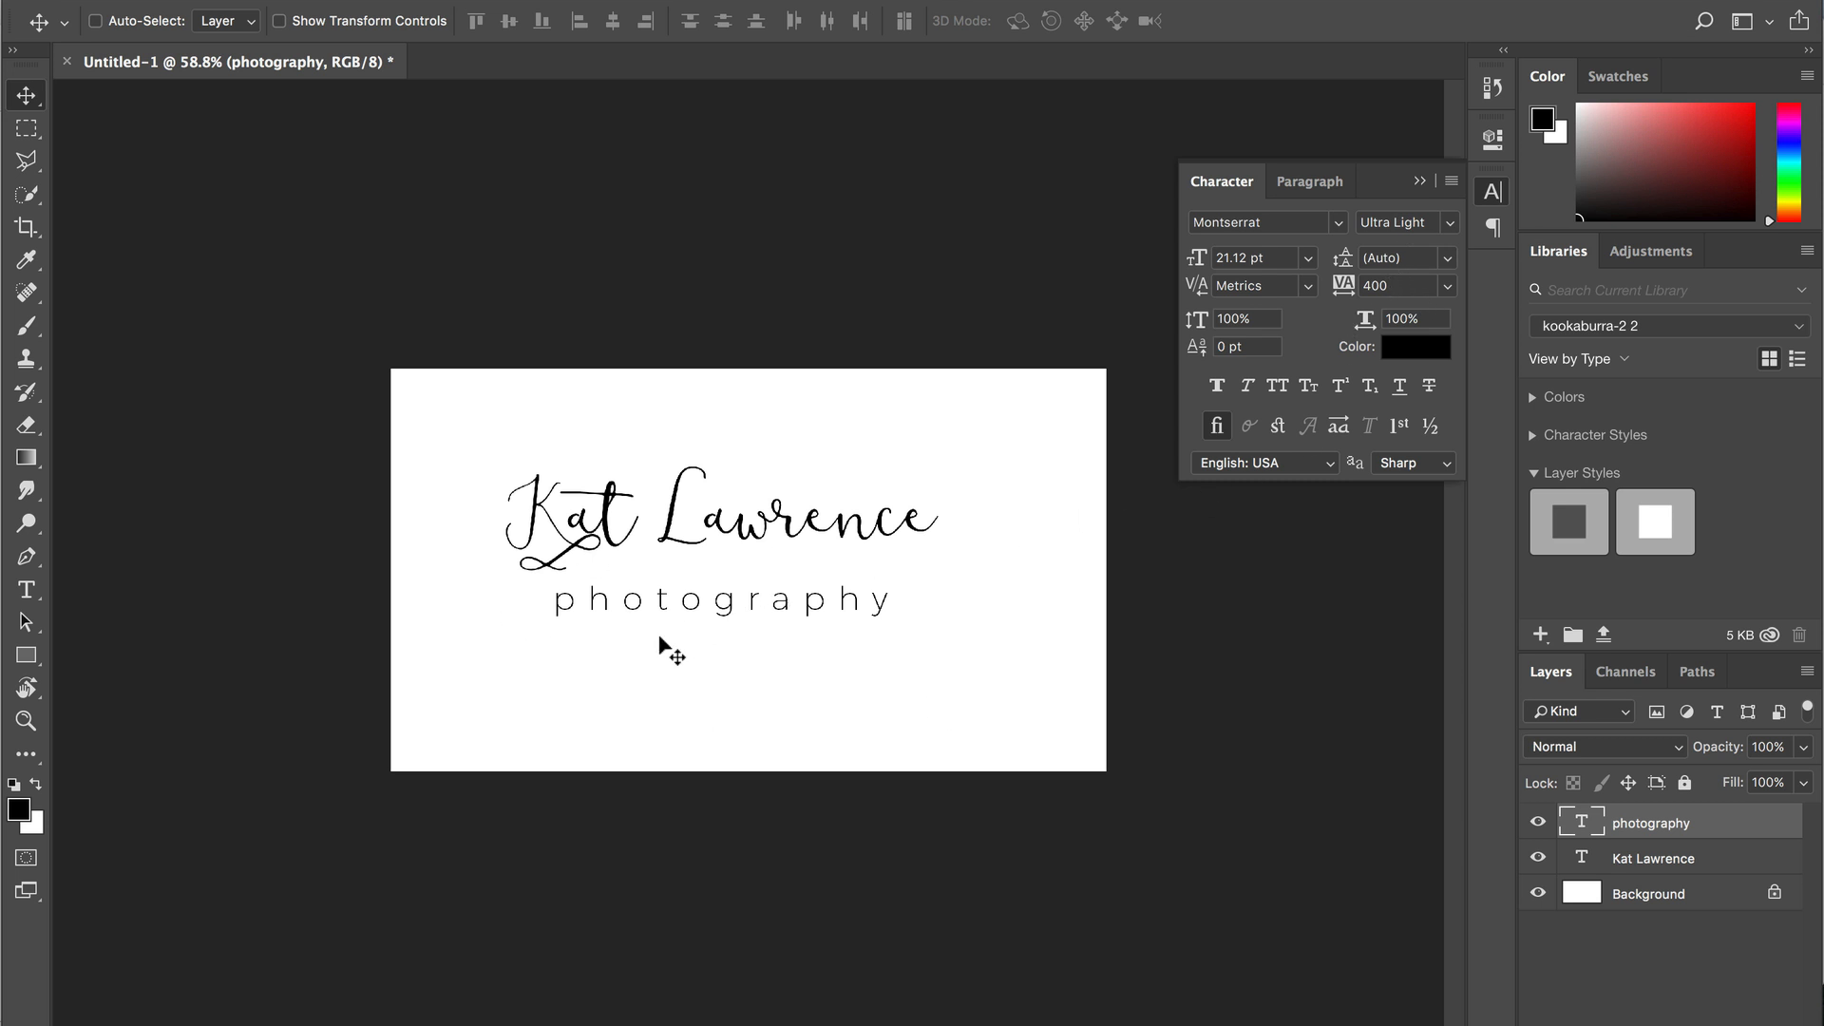
click(1245, 224)
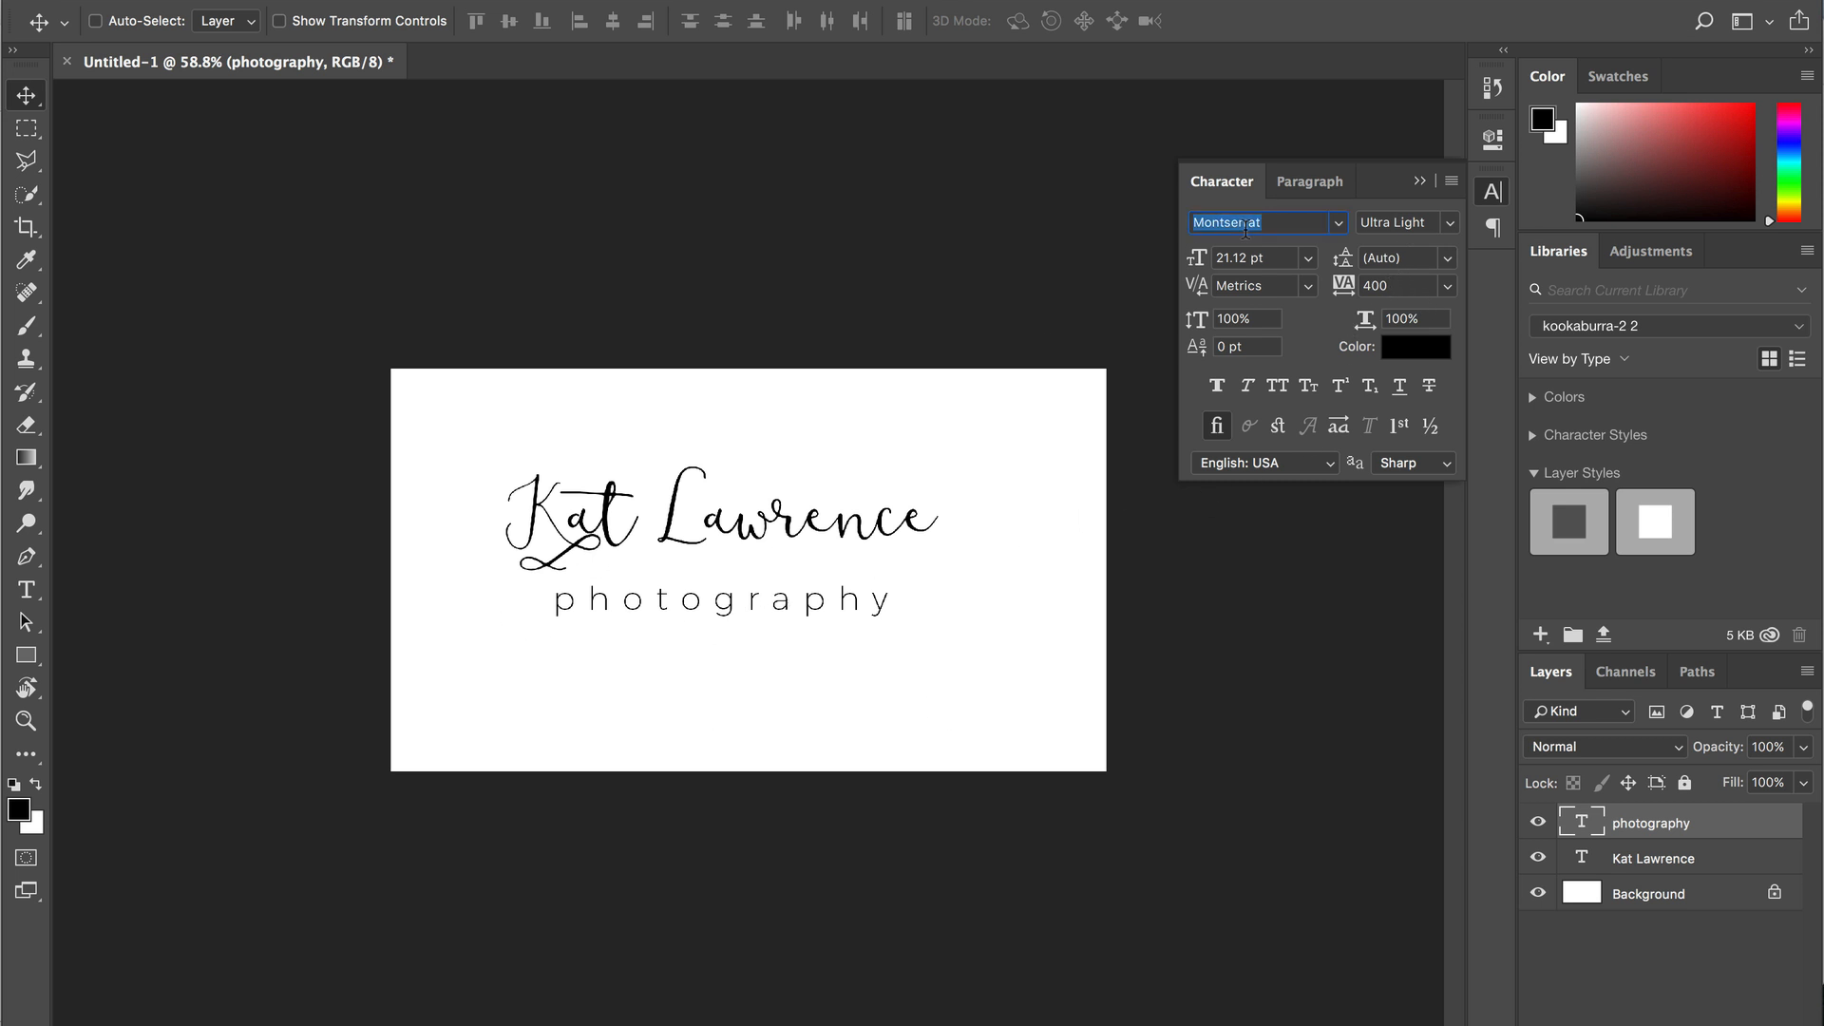
text(sans)
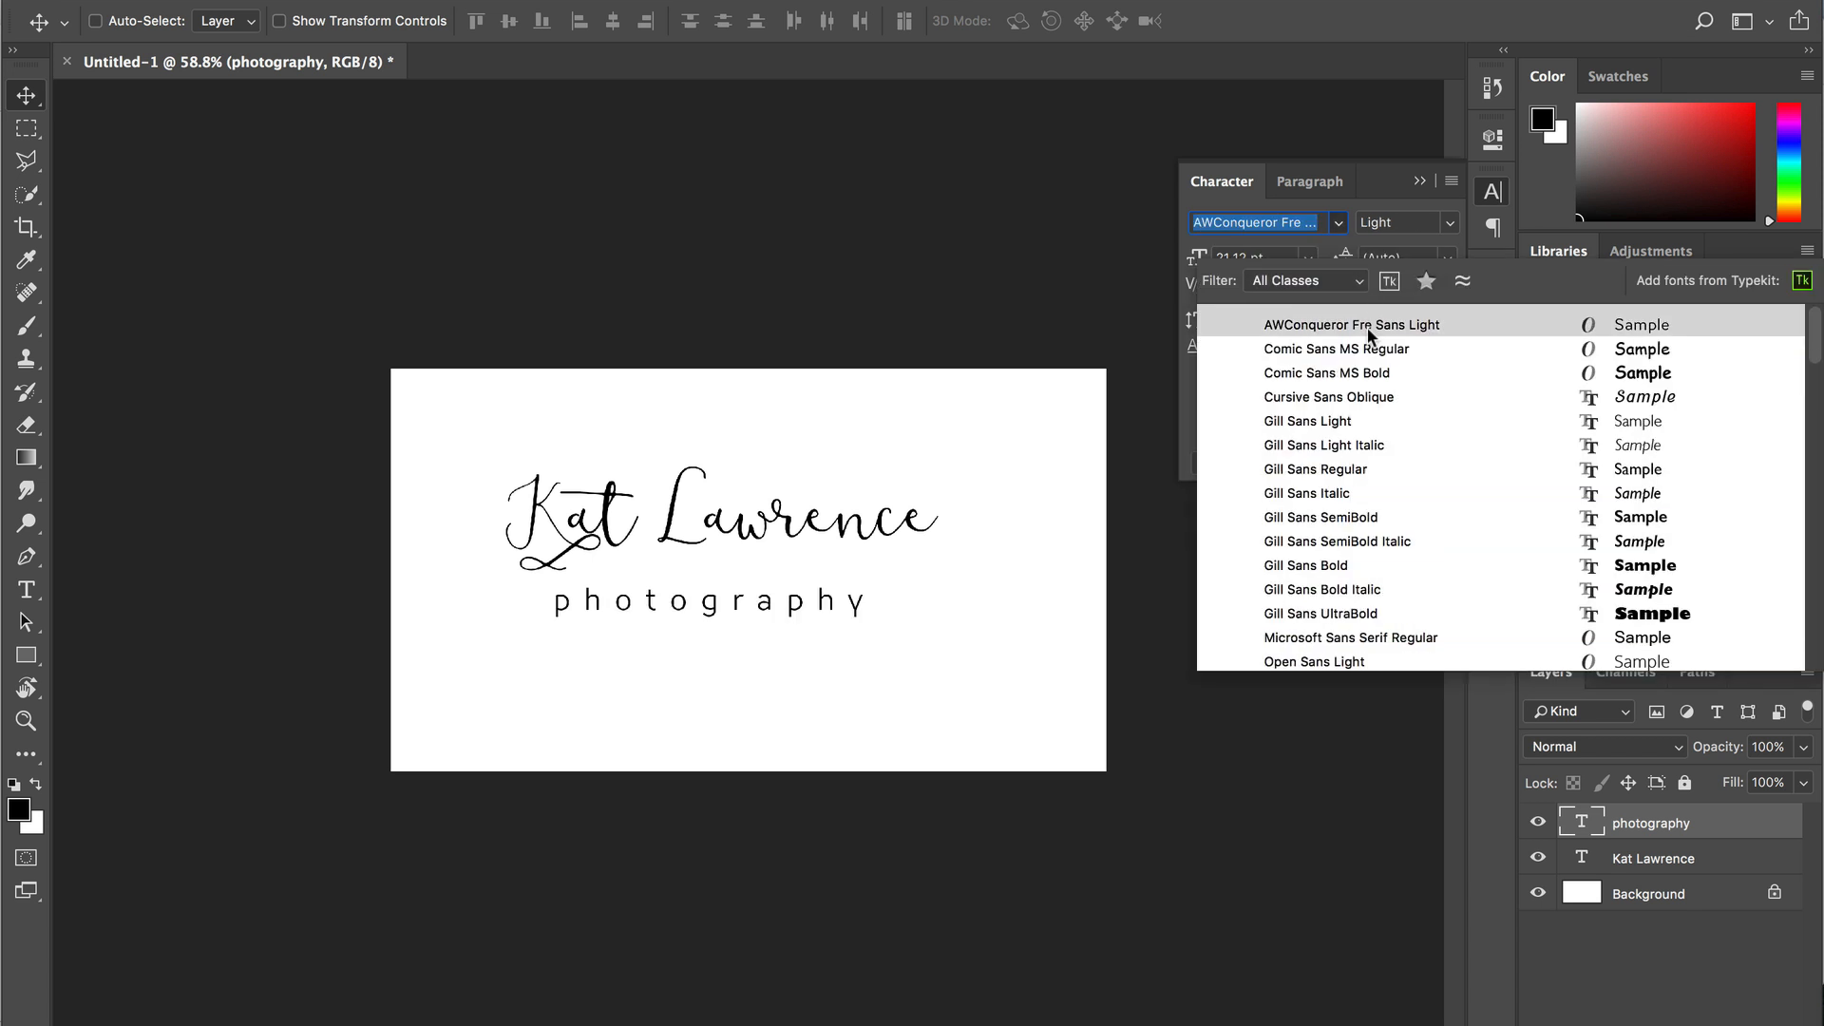
click(1338, 429)
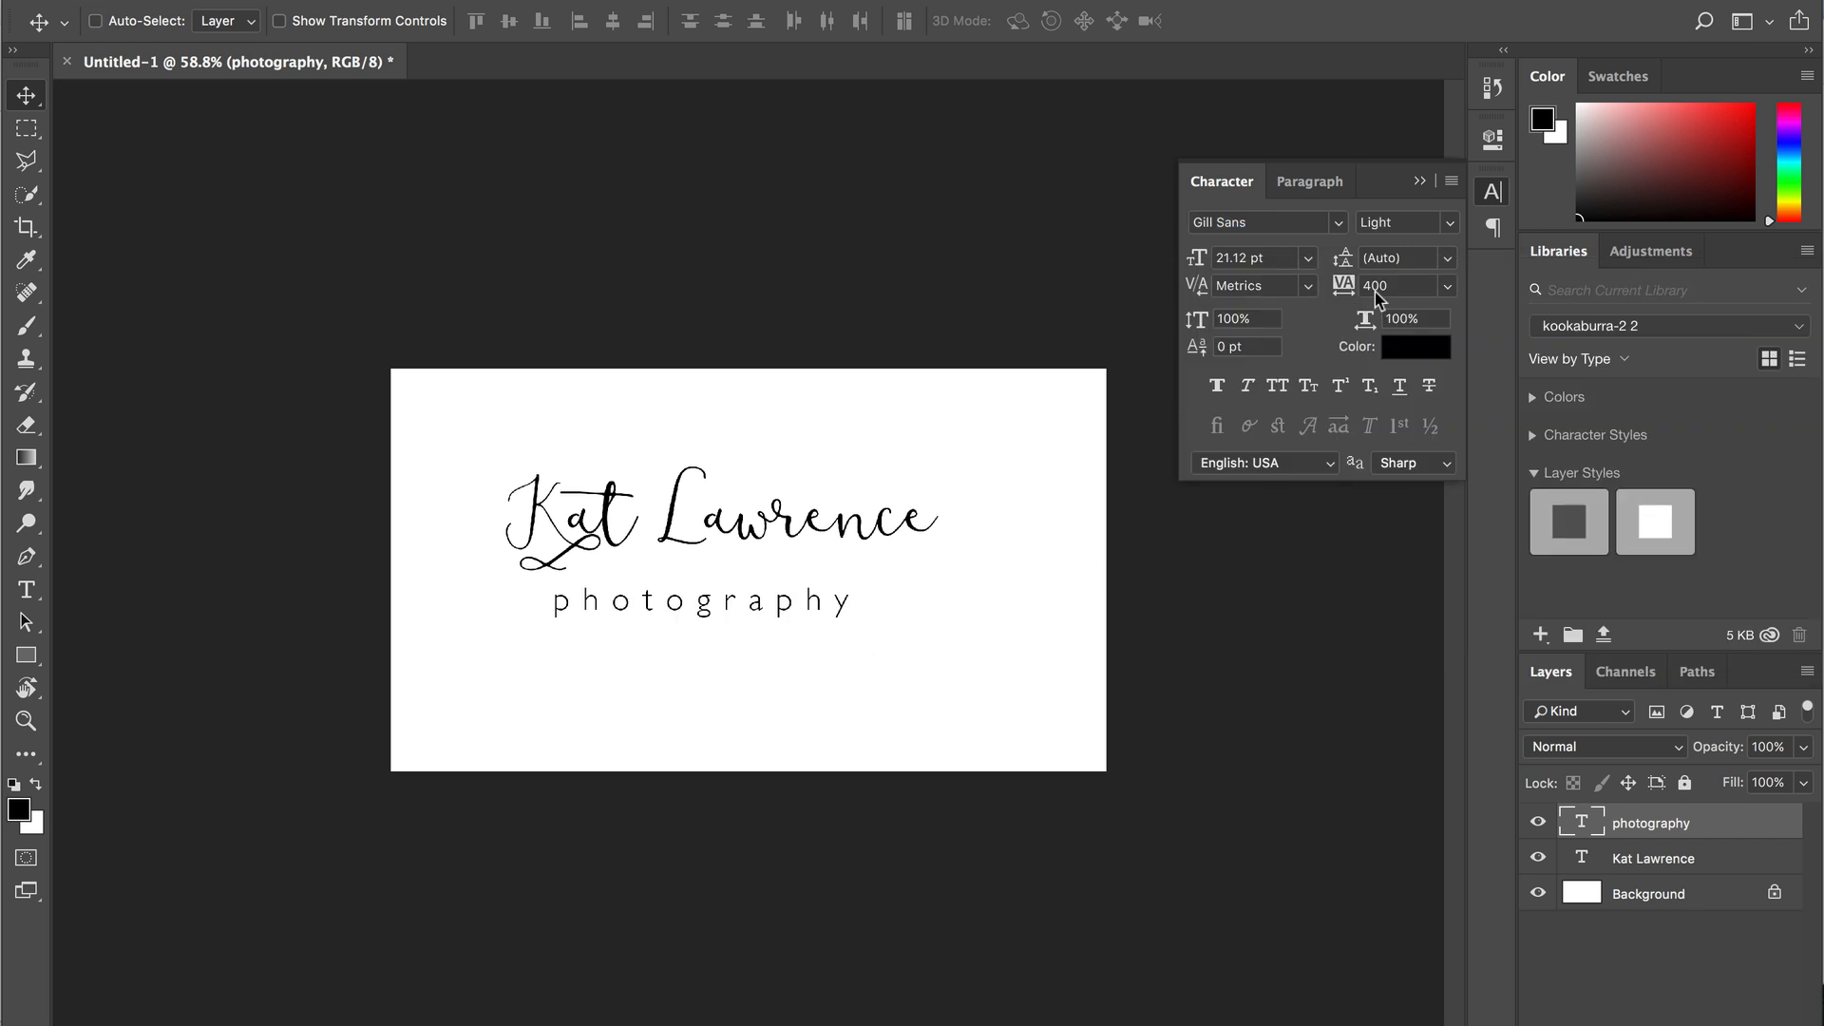
text(500)
key(Return)
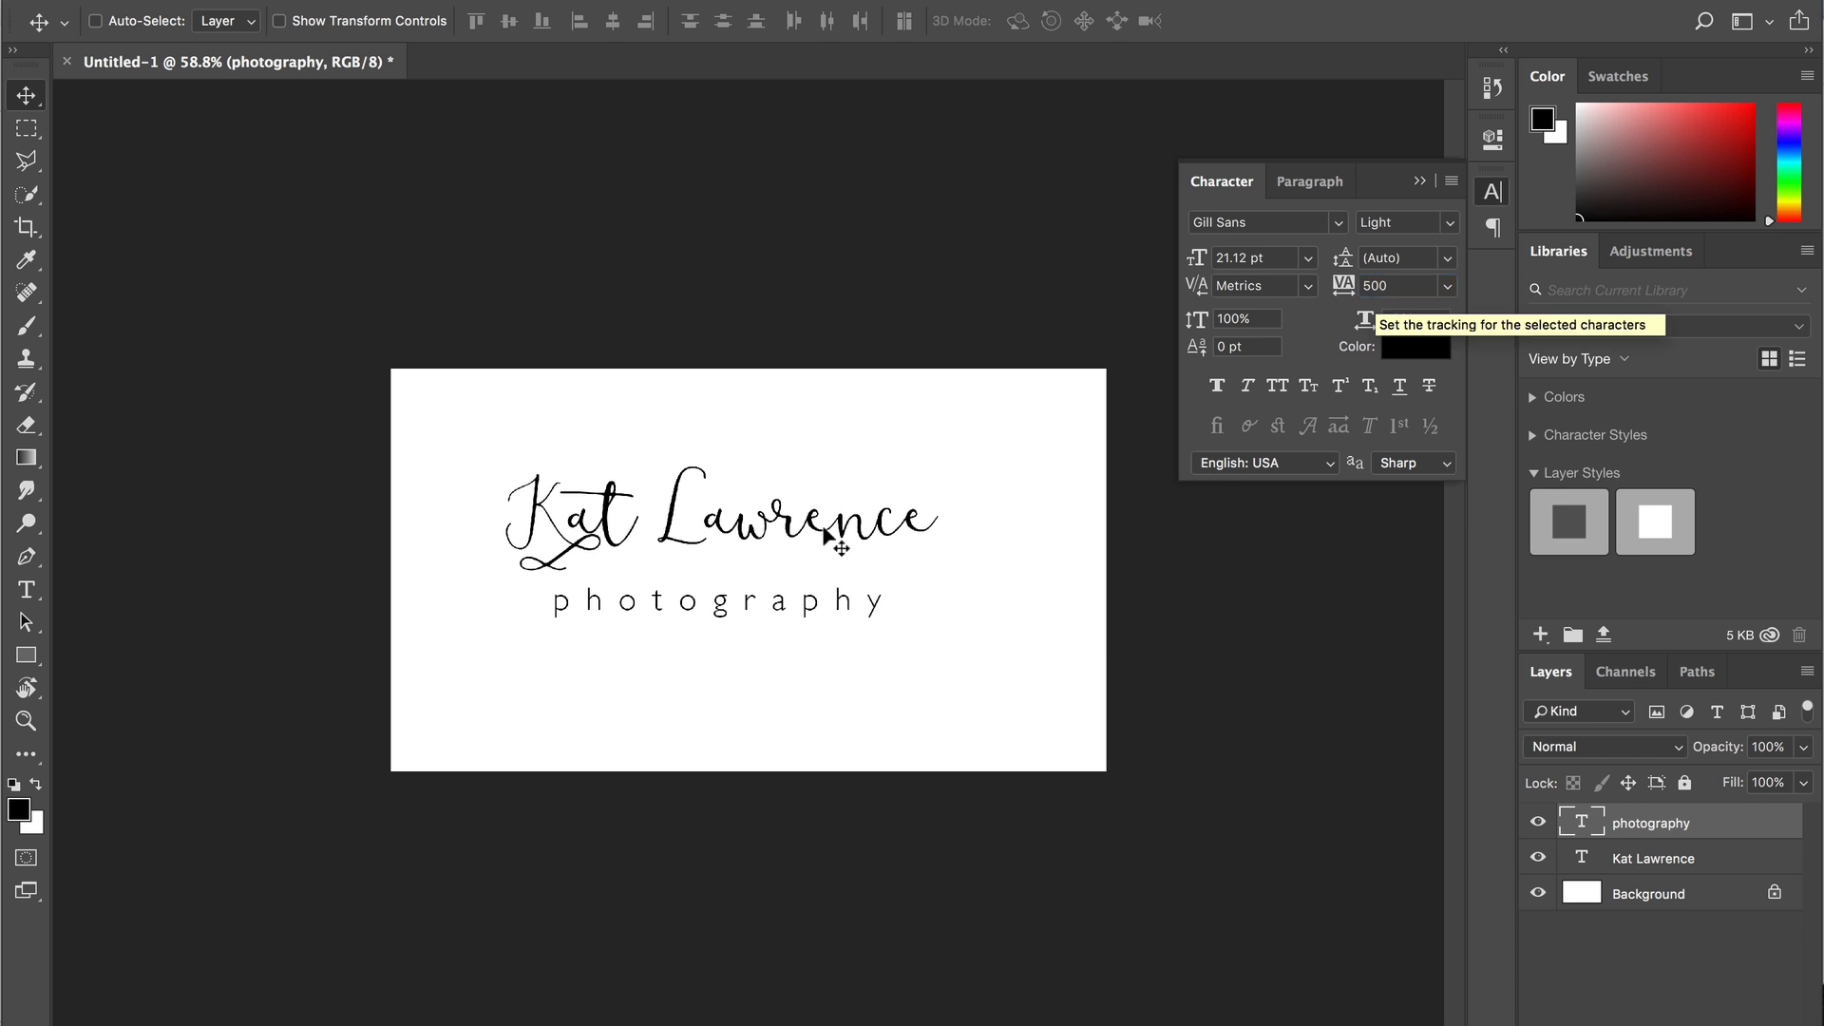
drag(696, 605, 789, 568)
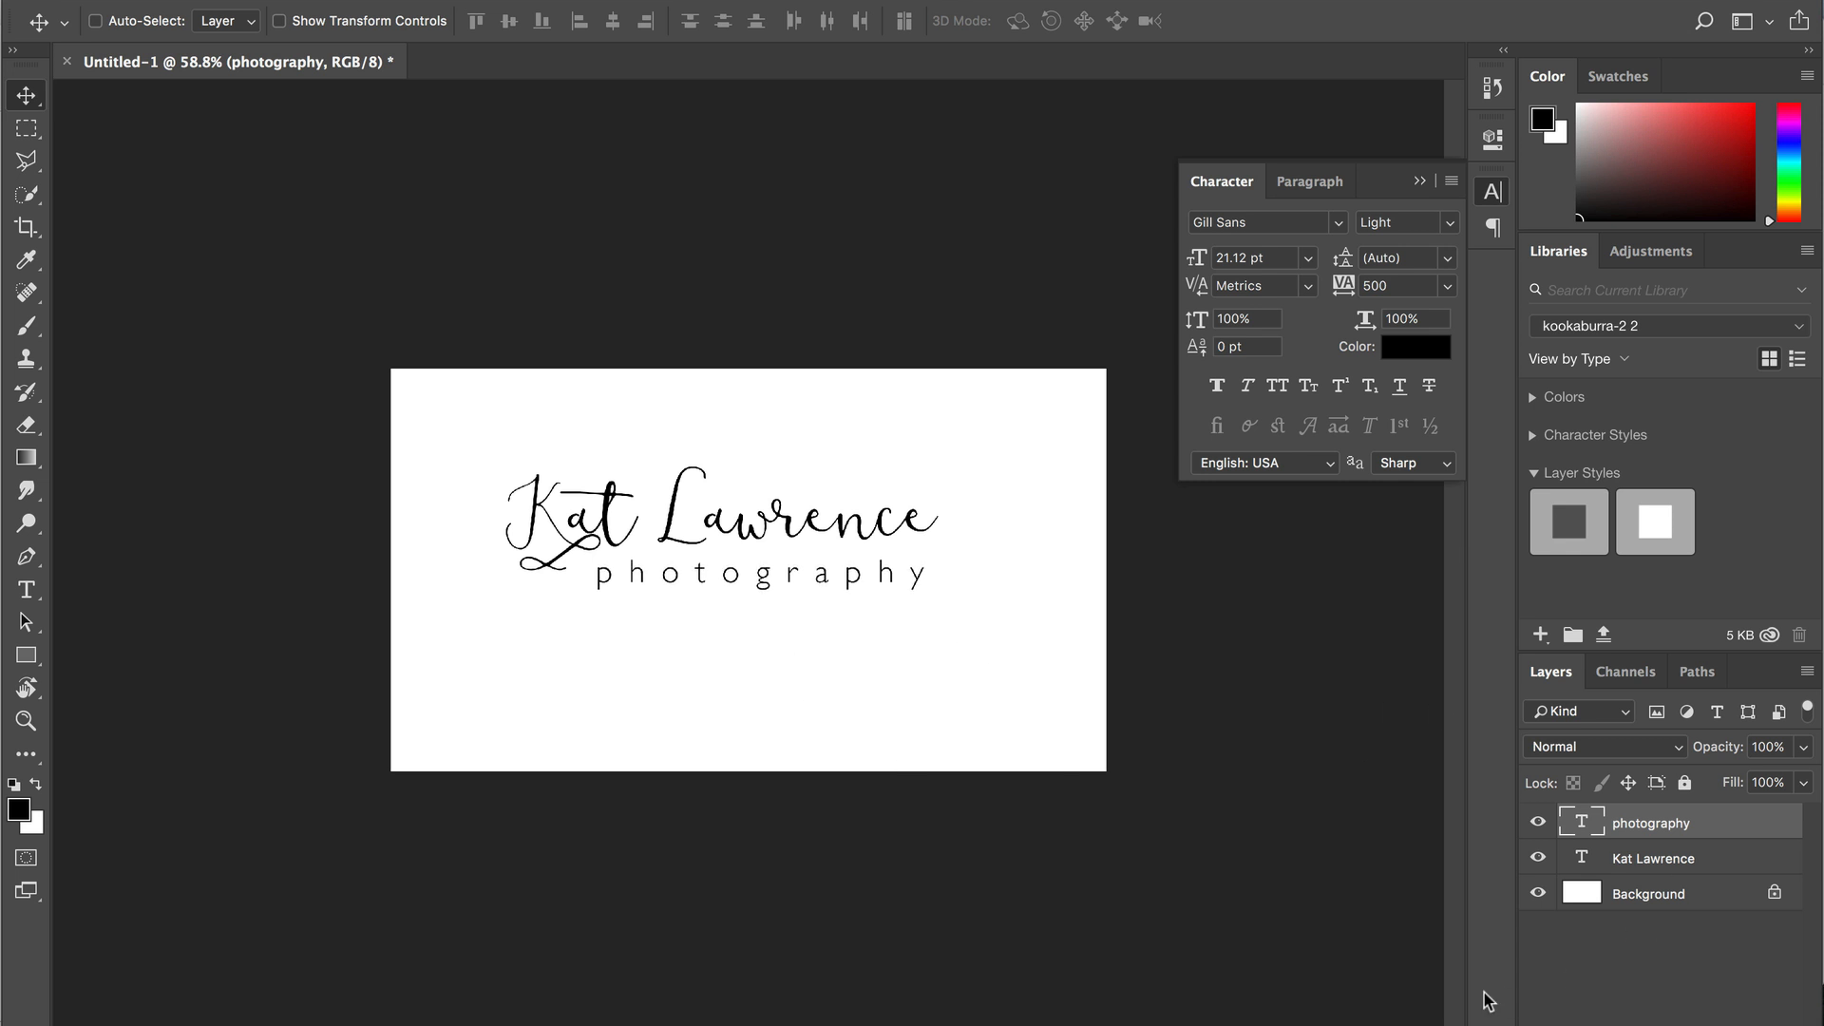
- Scale both text lines up together to about 161% of their size
shift+click(1628, 865)
key(ctrl+t)
drag(938, 589, 1081, 643)
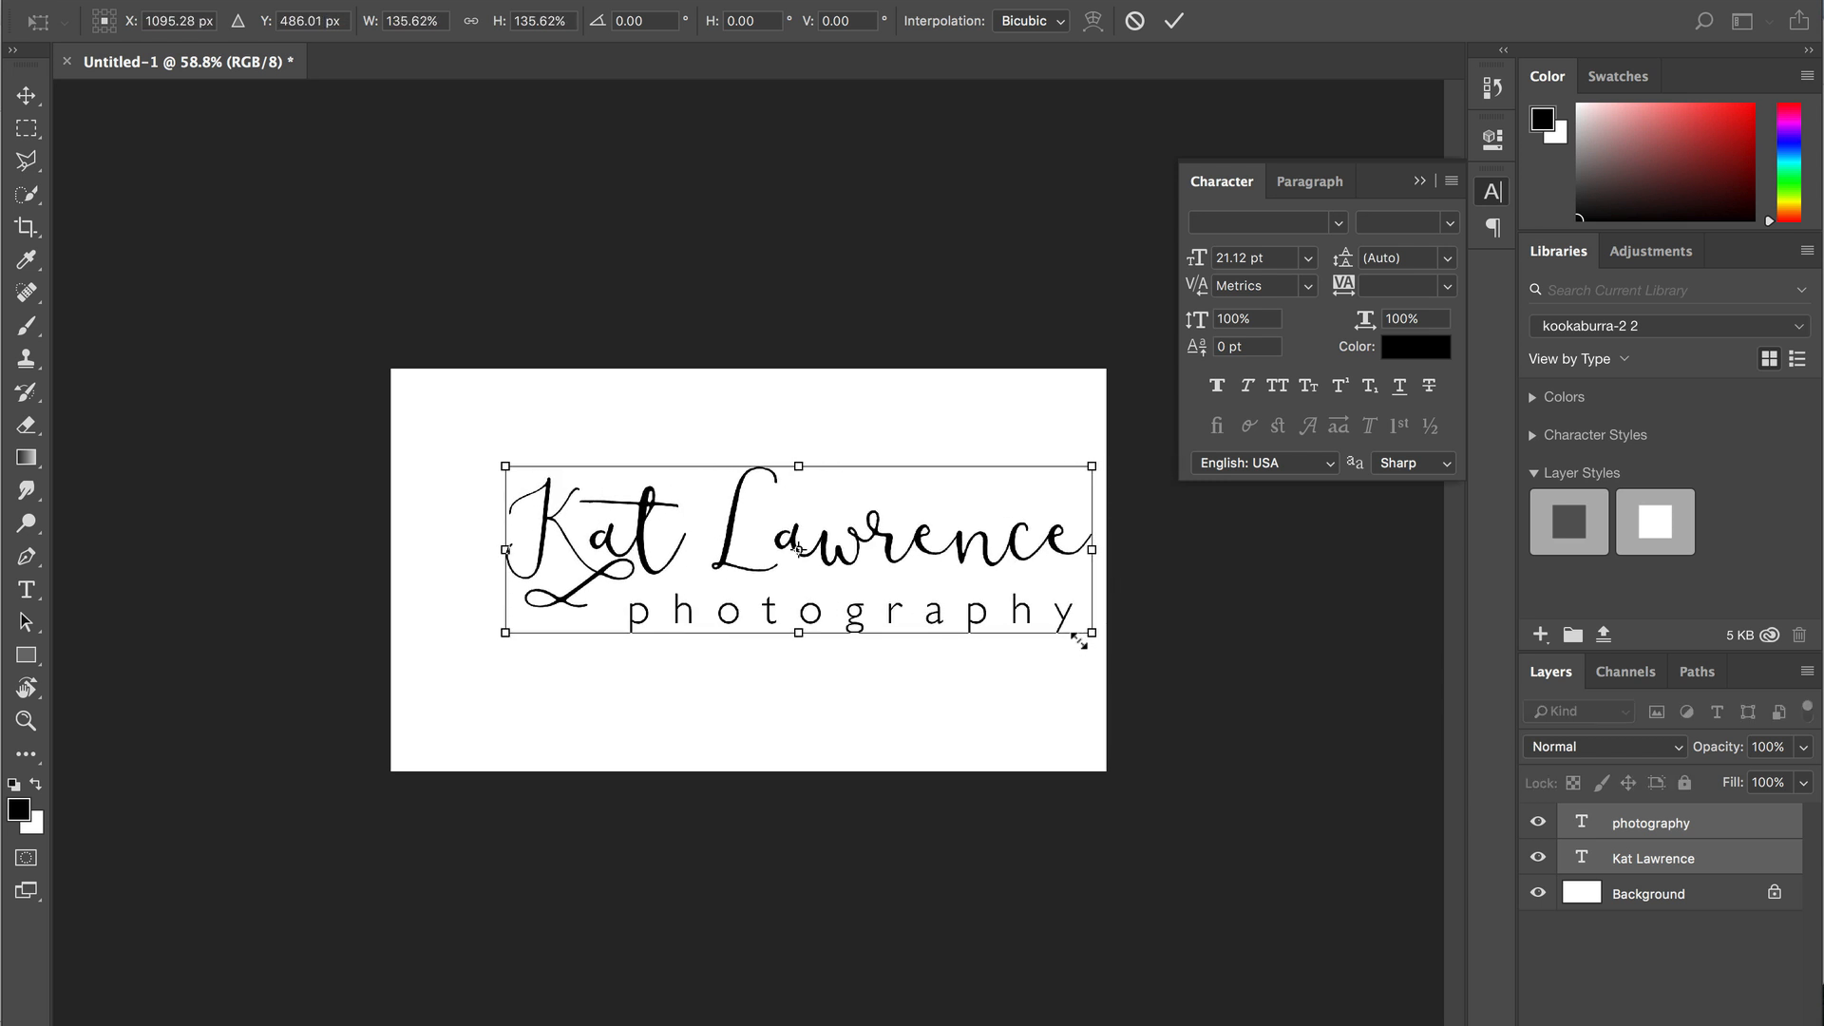
drag(509, 467, 397, 415)
key(Return)
- Nudge the logo down slightly and drag the crop's top edge toward the text
drag(634, 500, 634, 520)
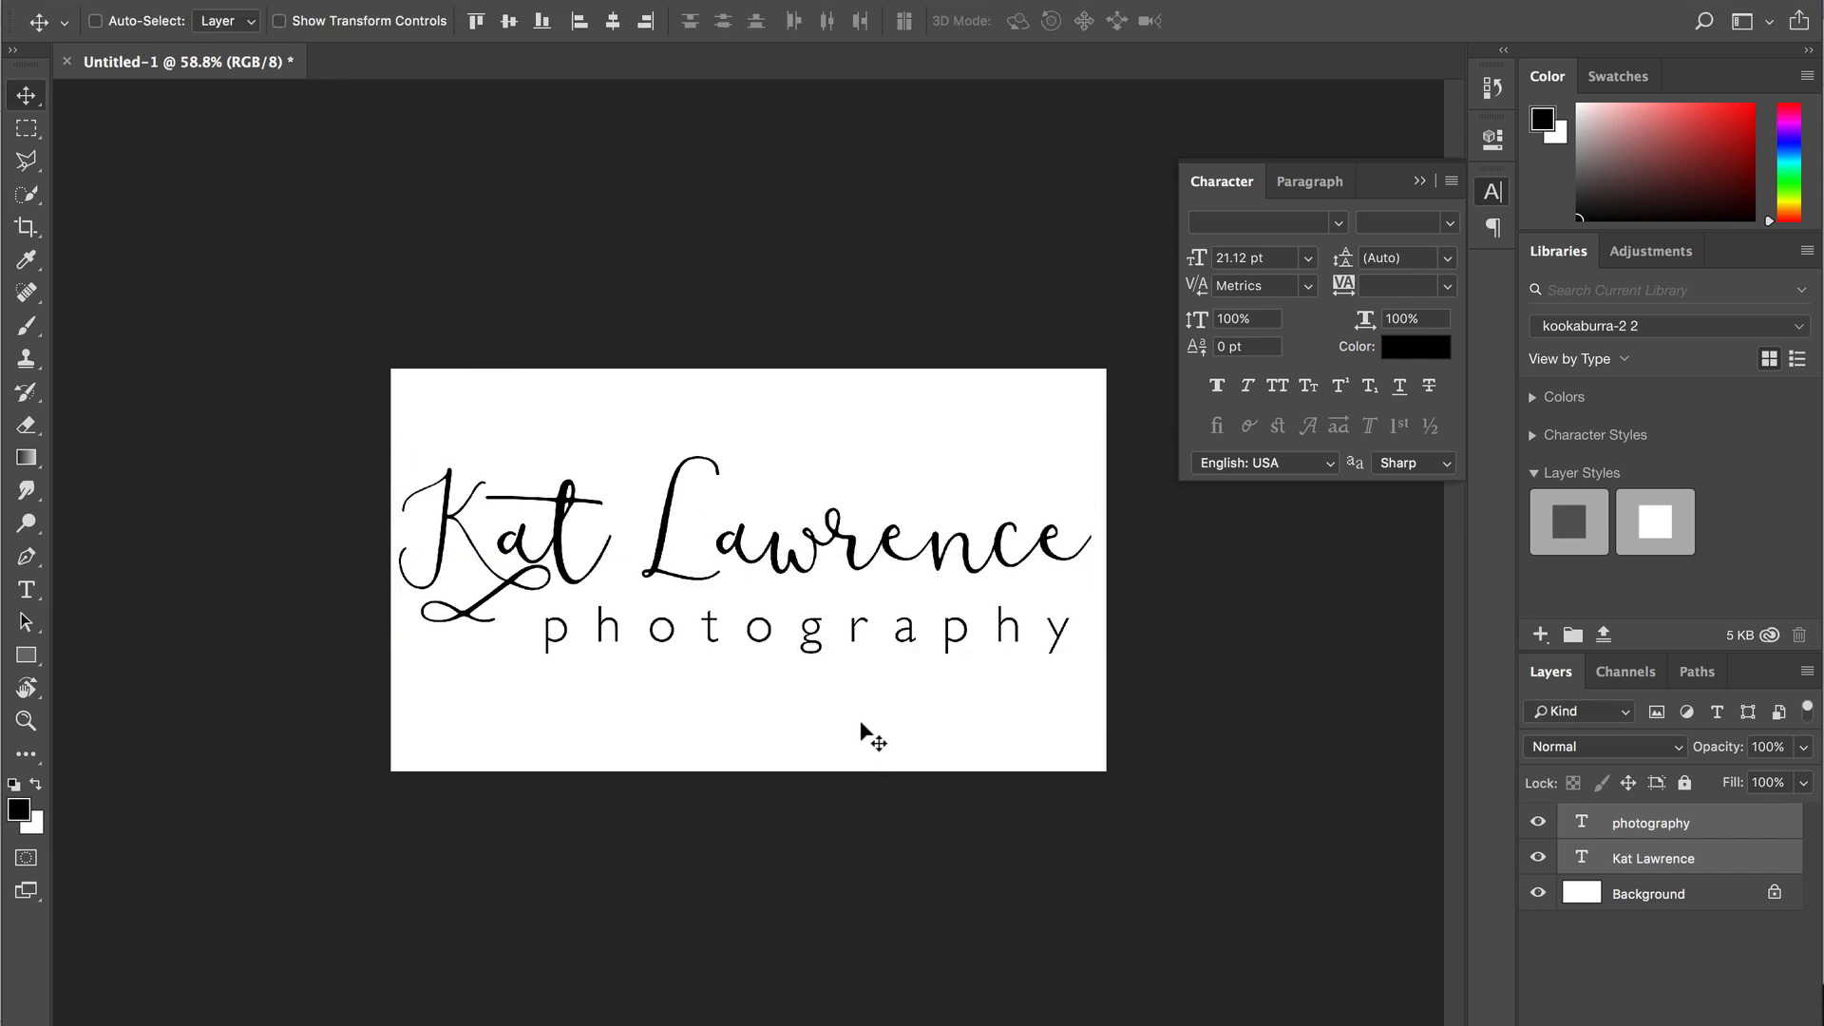
key(c)
drag(754, 365, 754, 402)
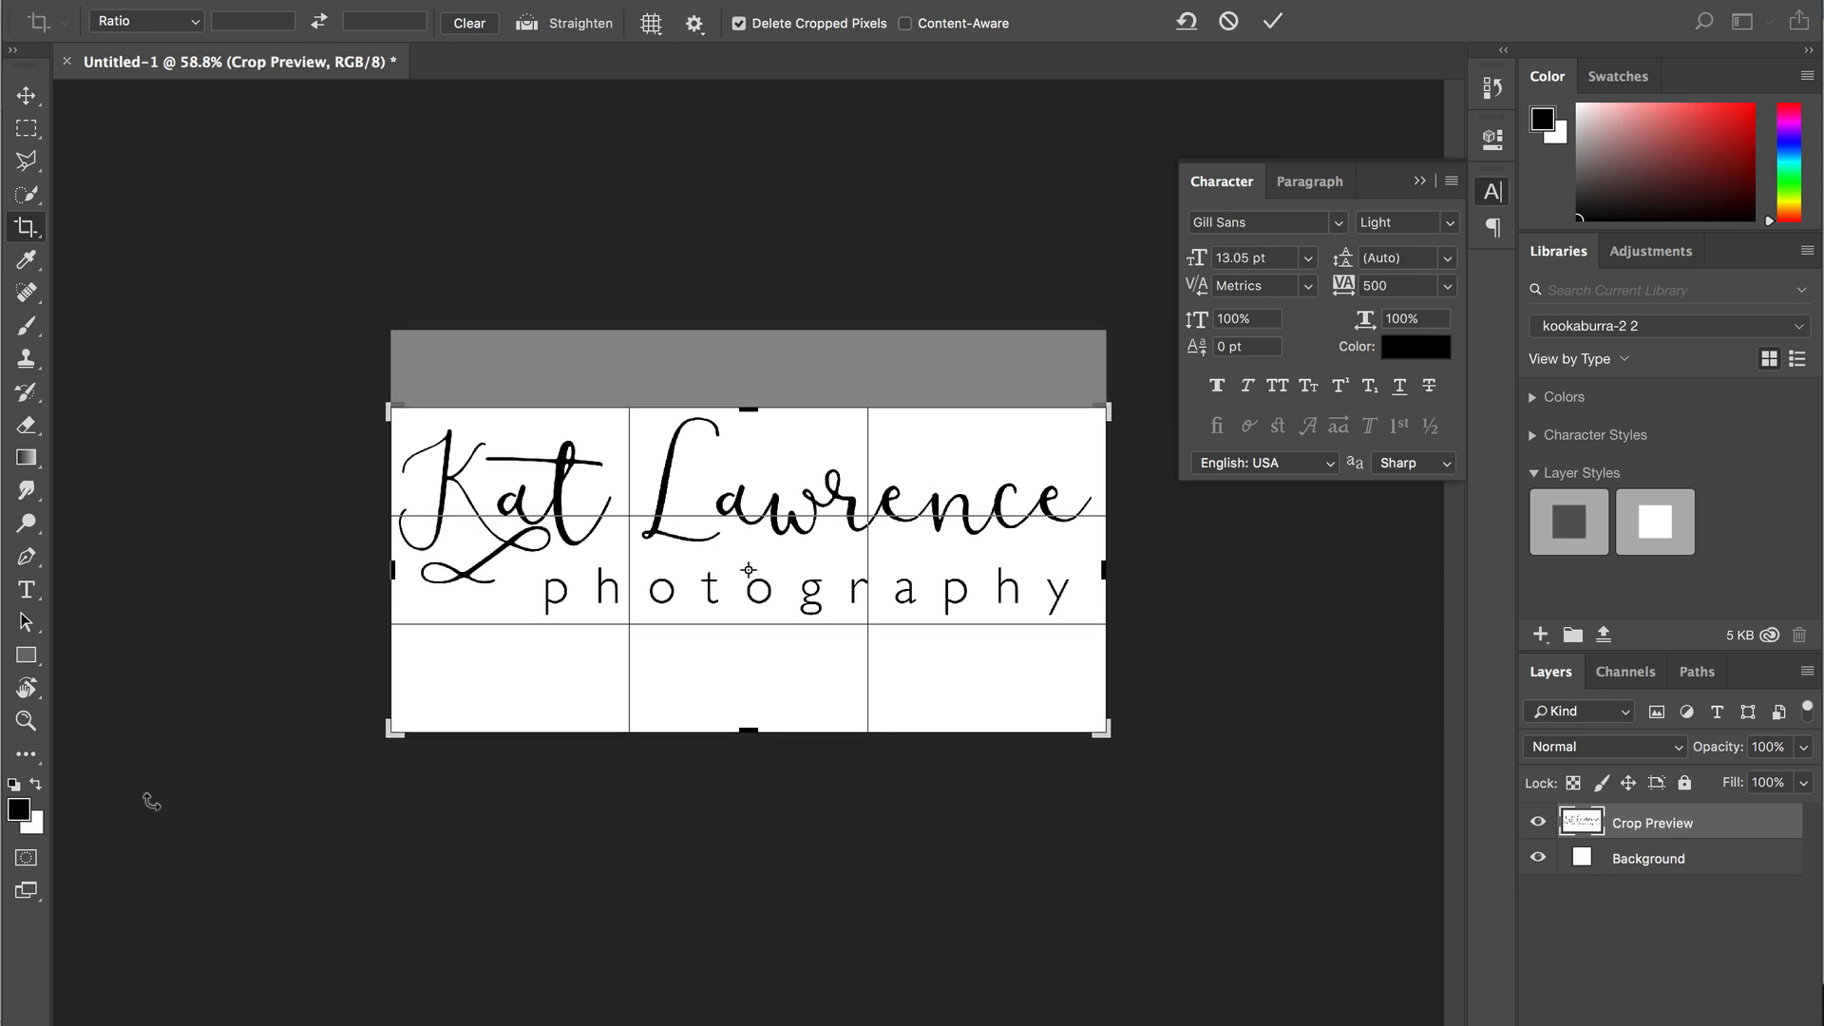
drag(767, 729, 739, 675)
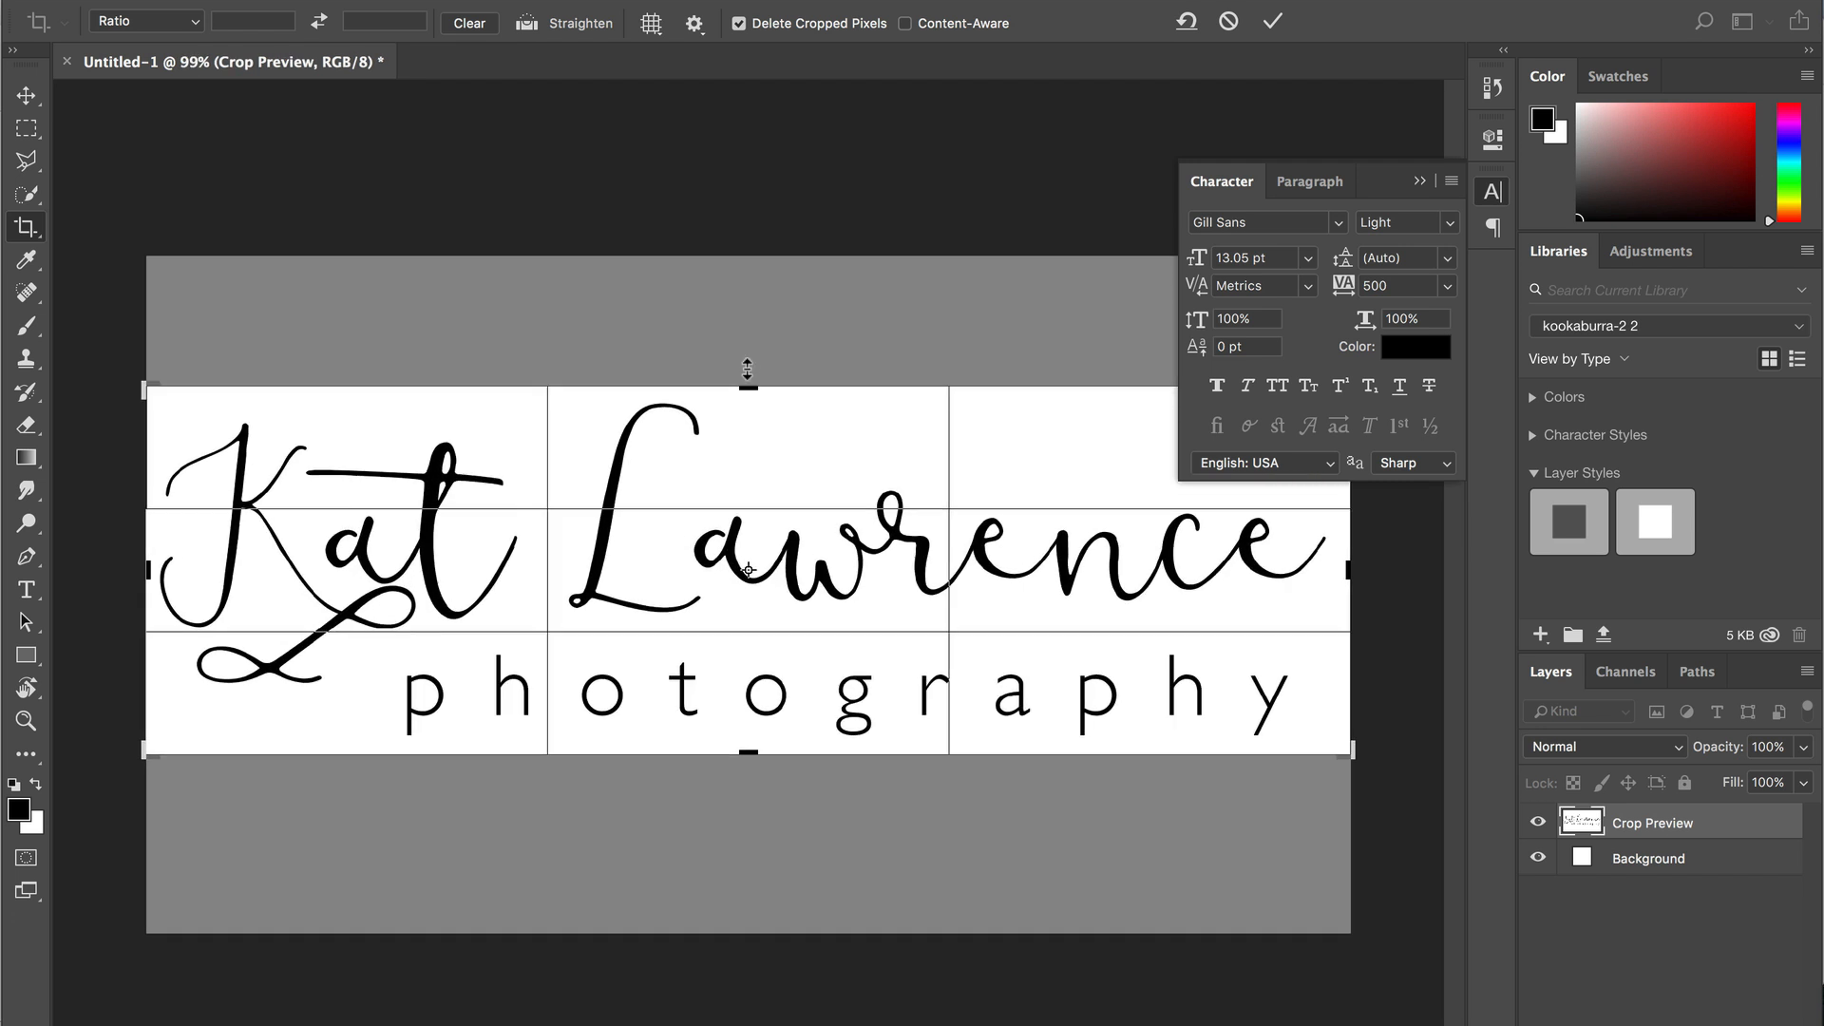
drag(745, 380, 745, 389)
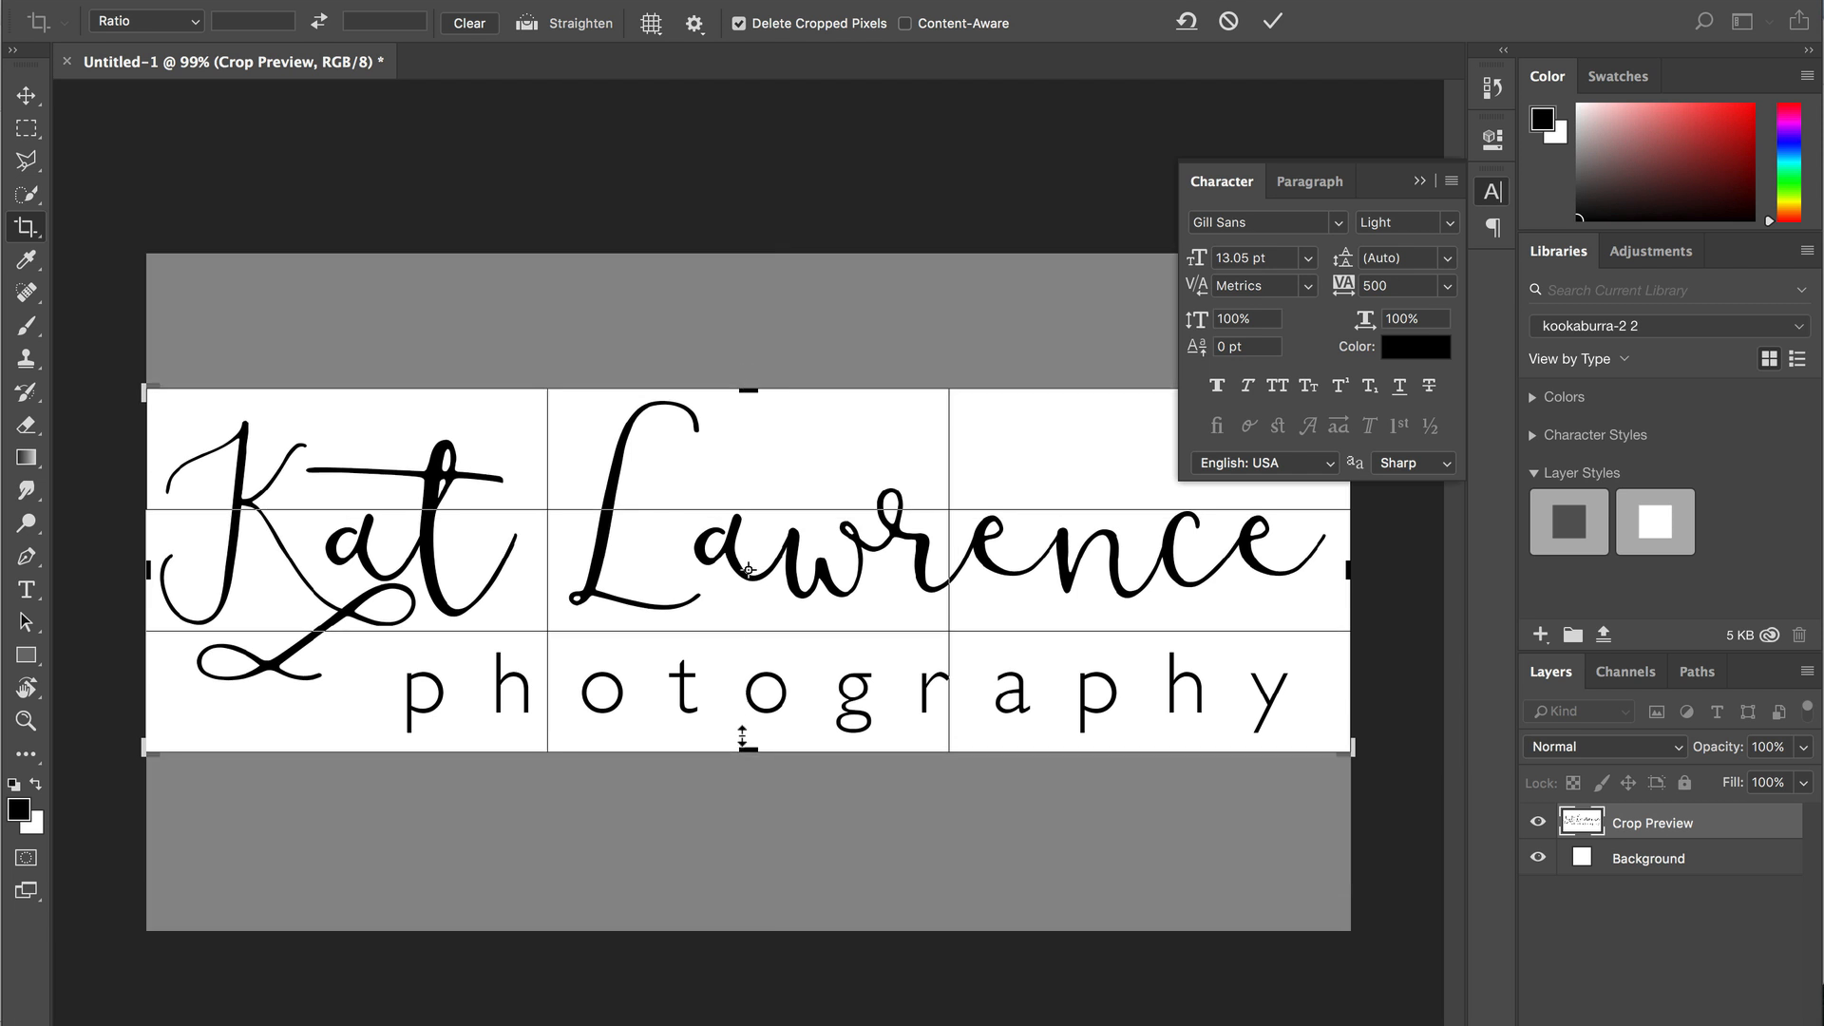
drag(742, 737, 742, 737)
key(Return)
key(super+minus)
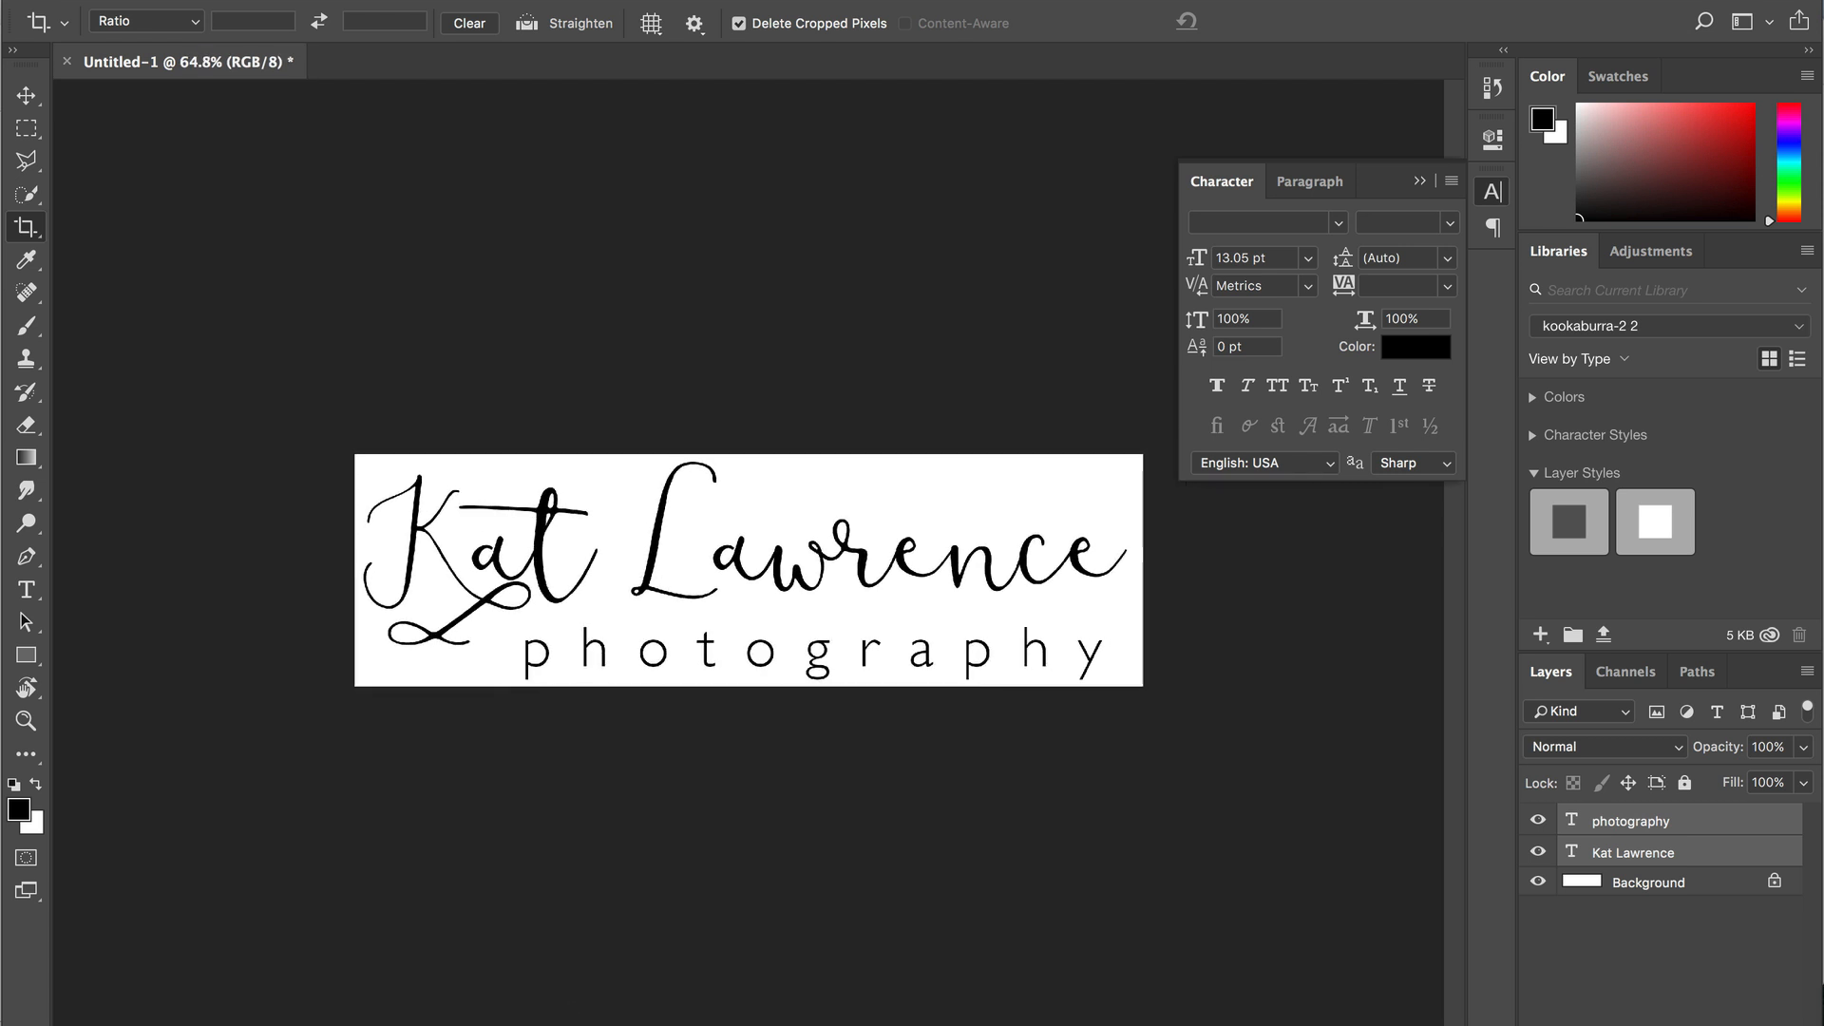
key(super+s)
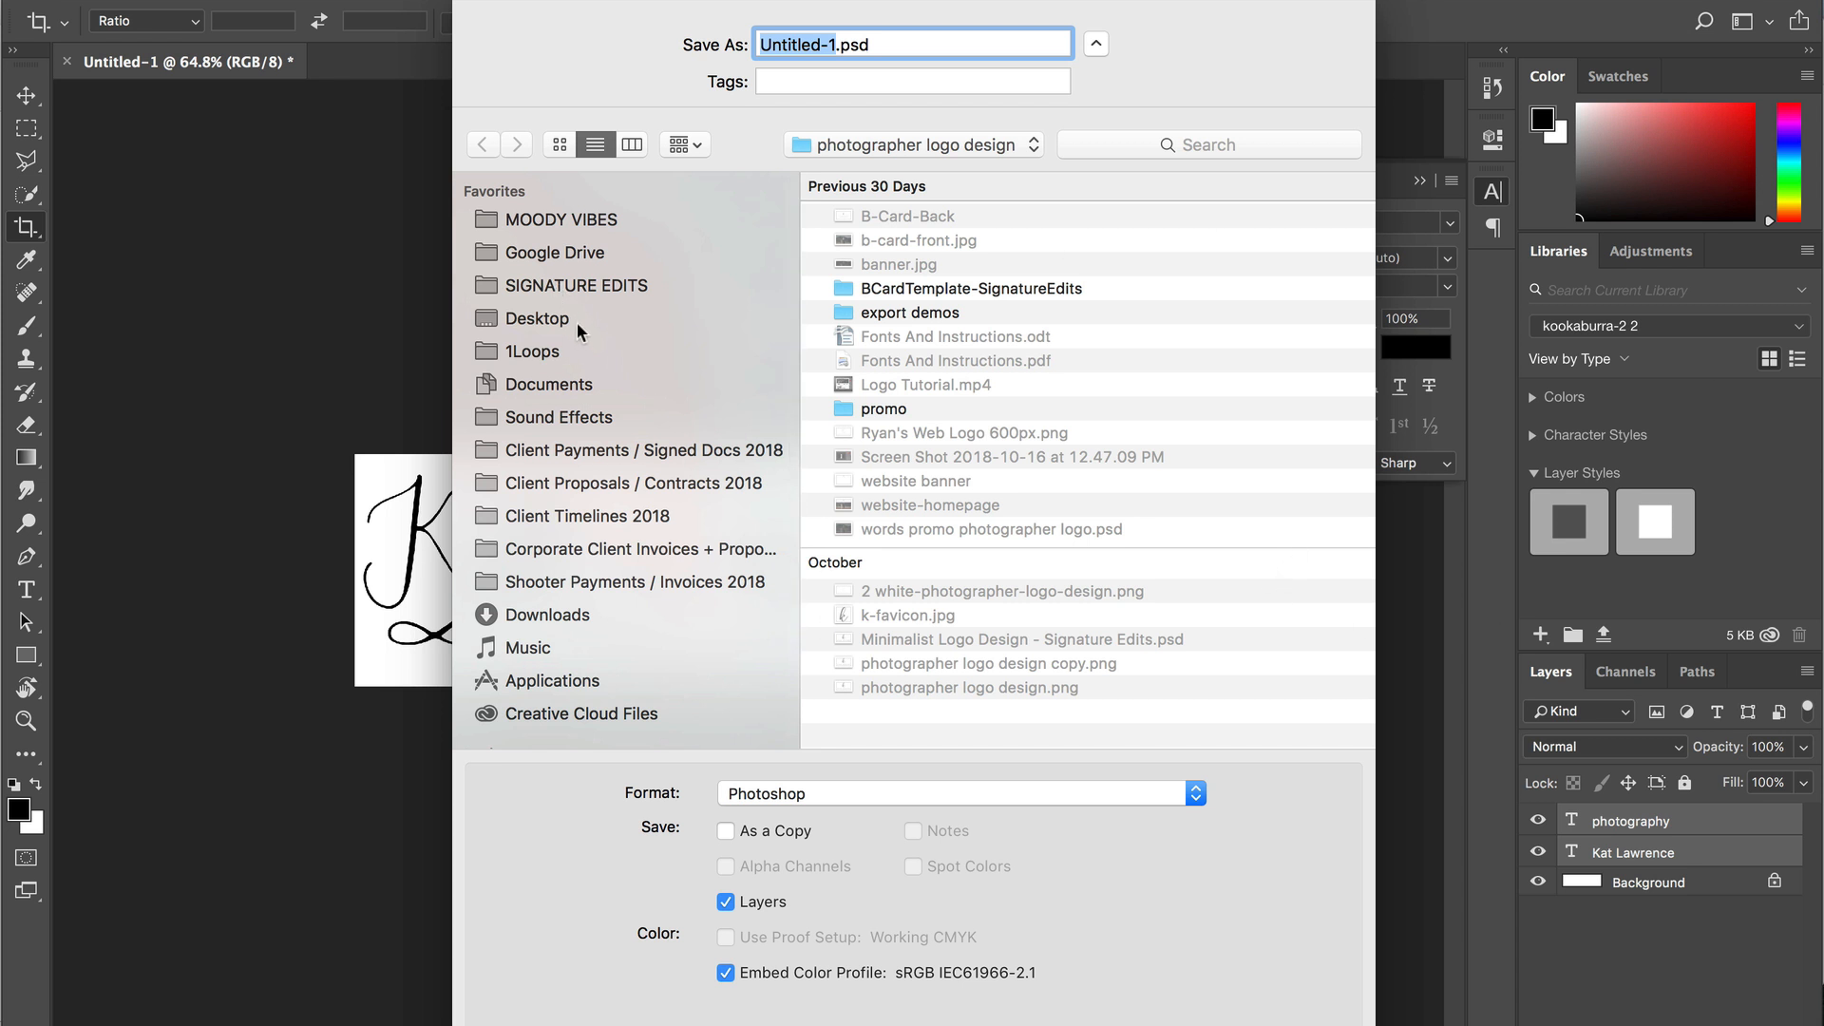
click(578, 322)
key(shift+super+n)
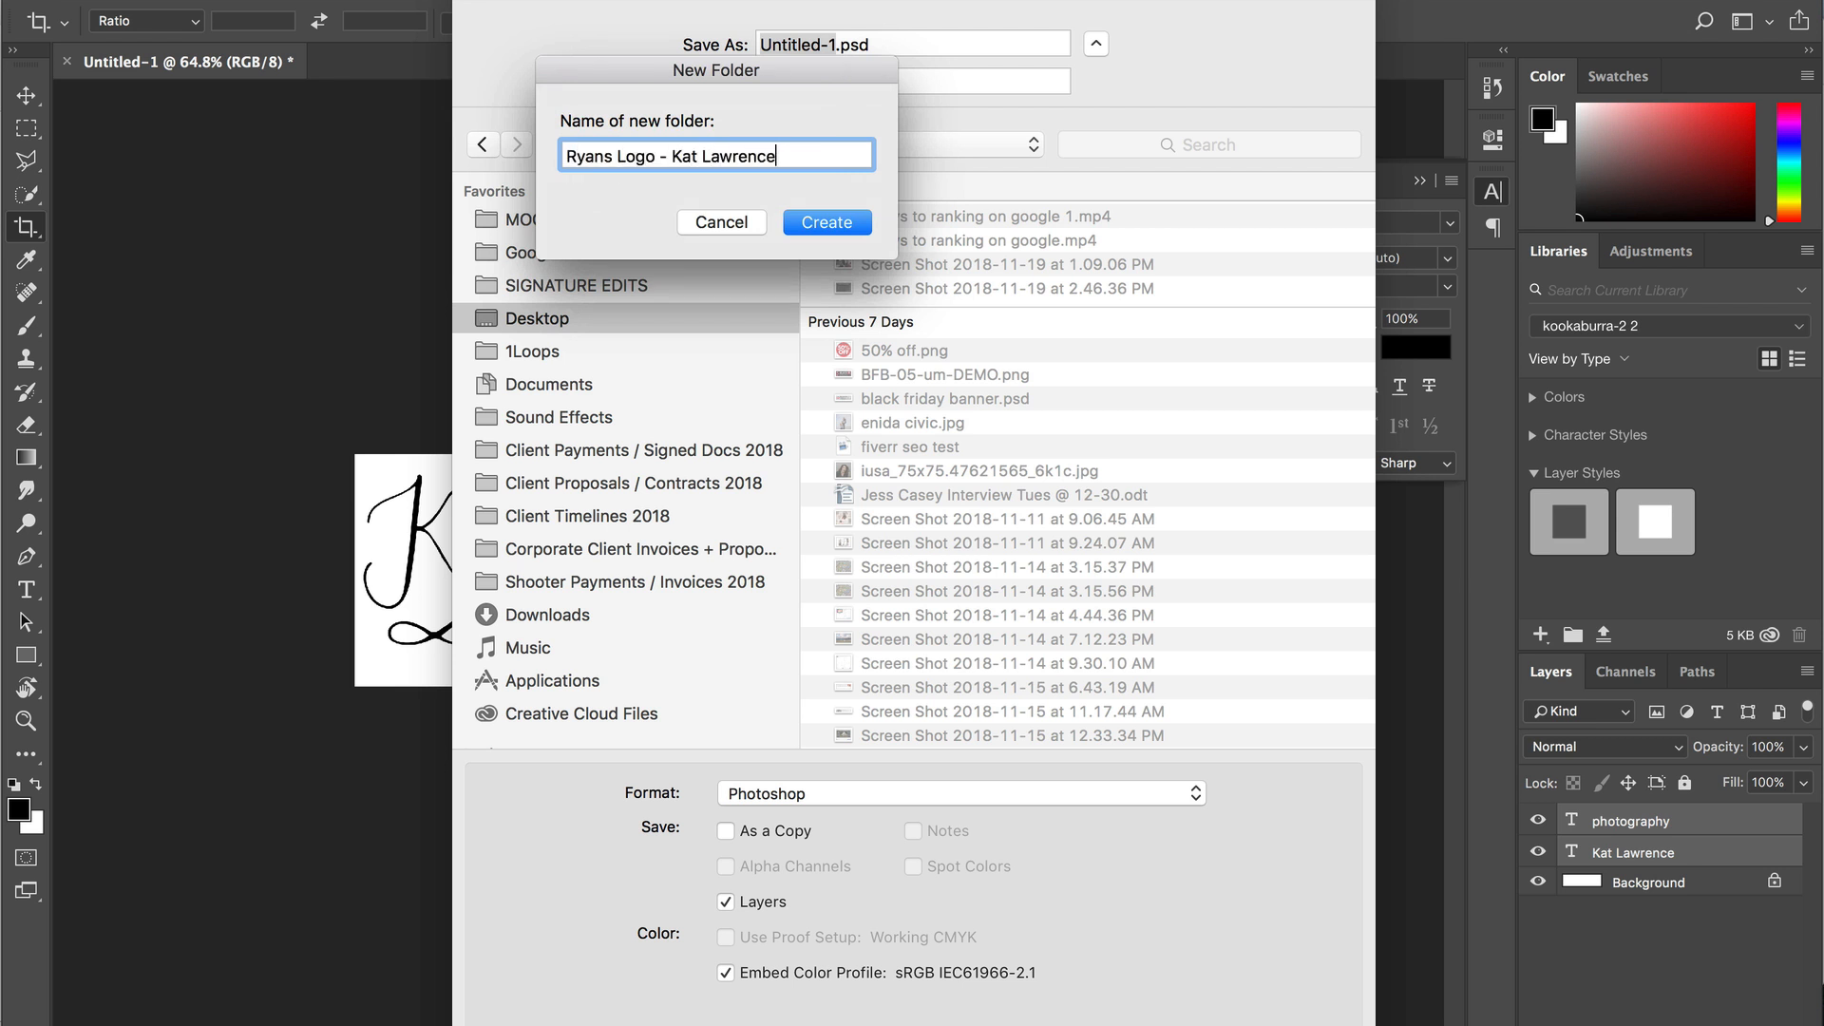
key(Return)
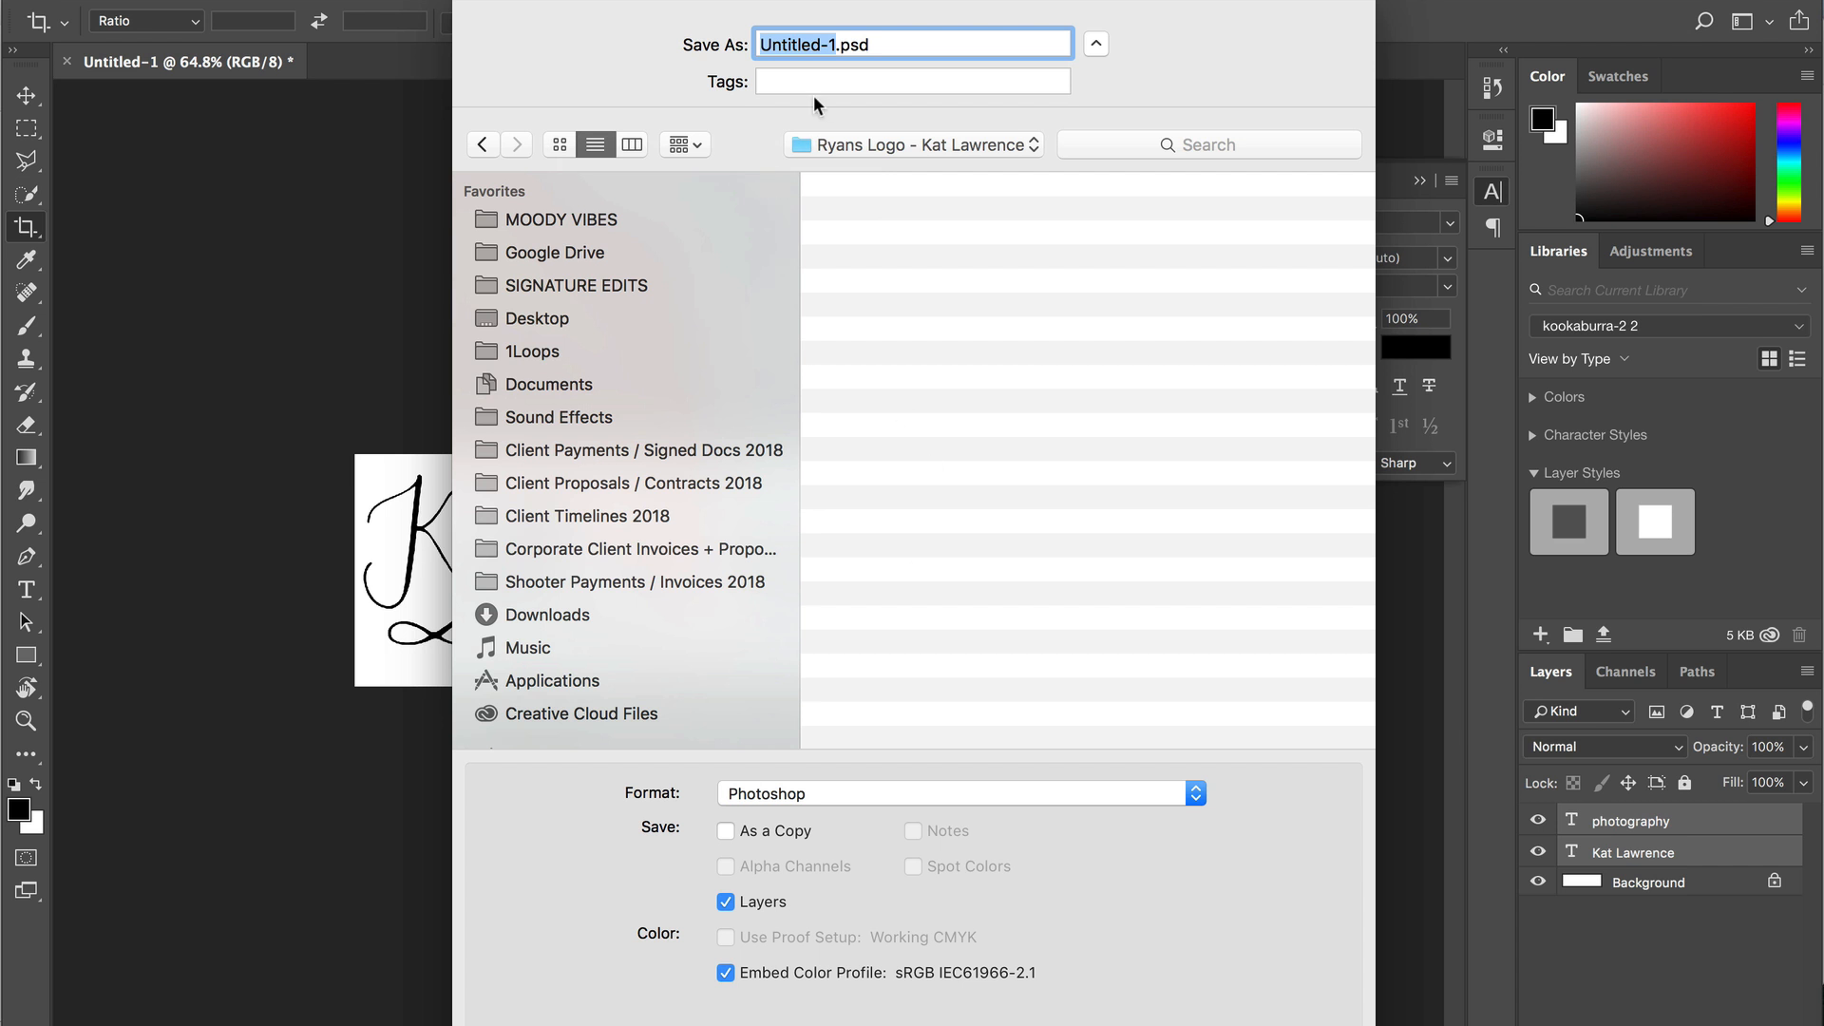
key(Return)
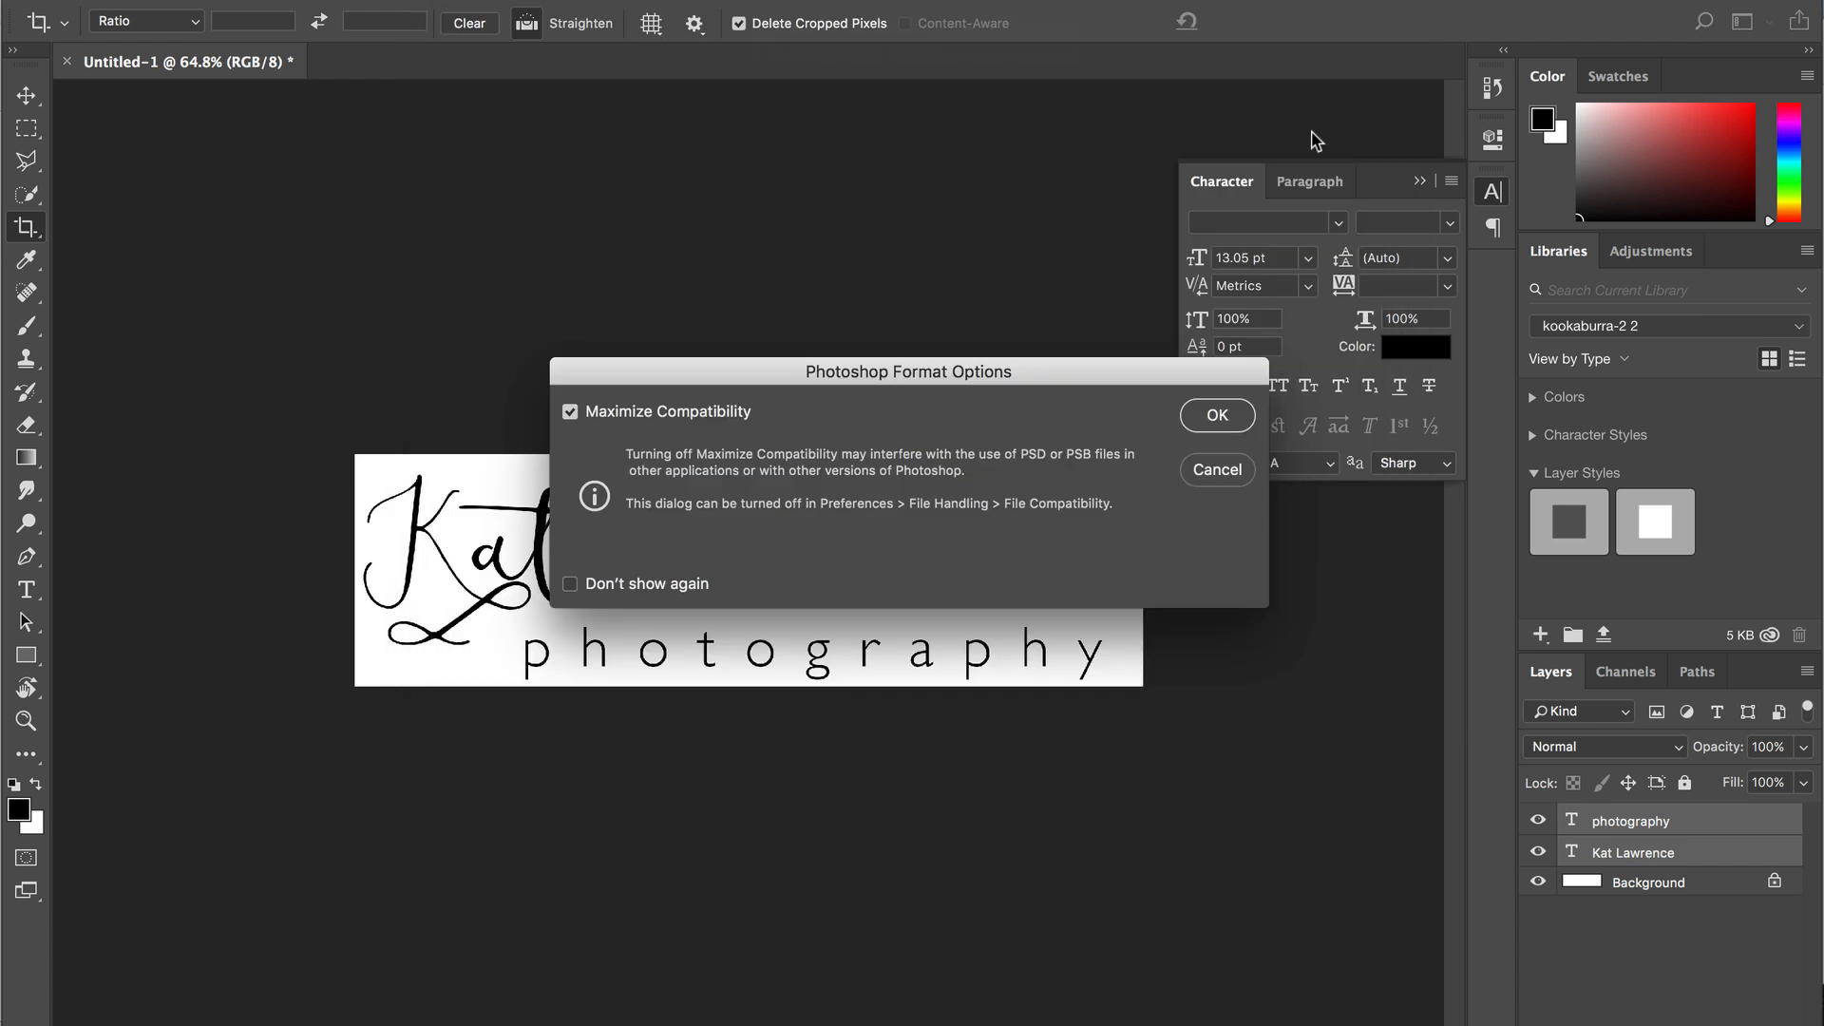
click(1205, 418)
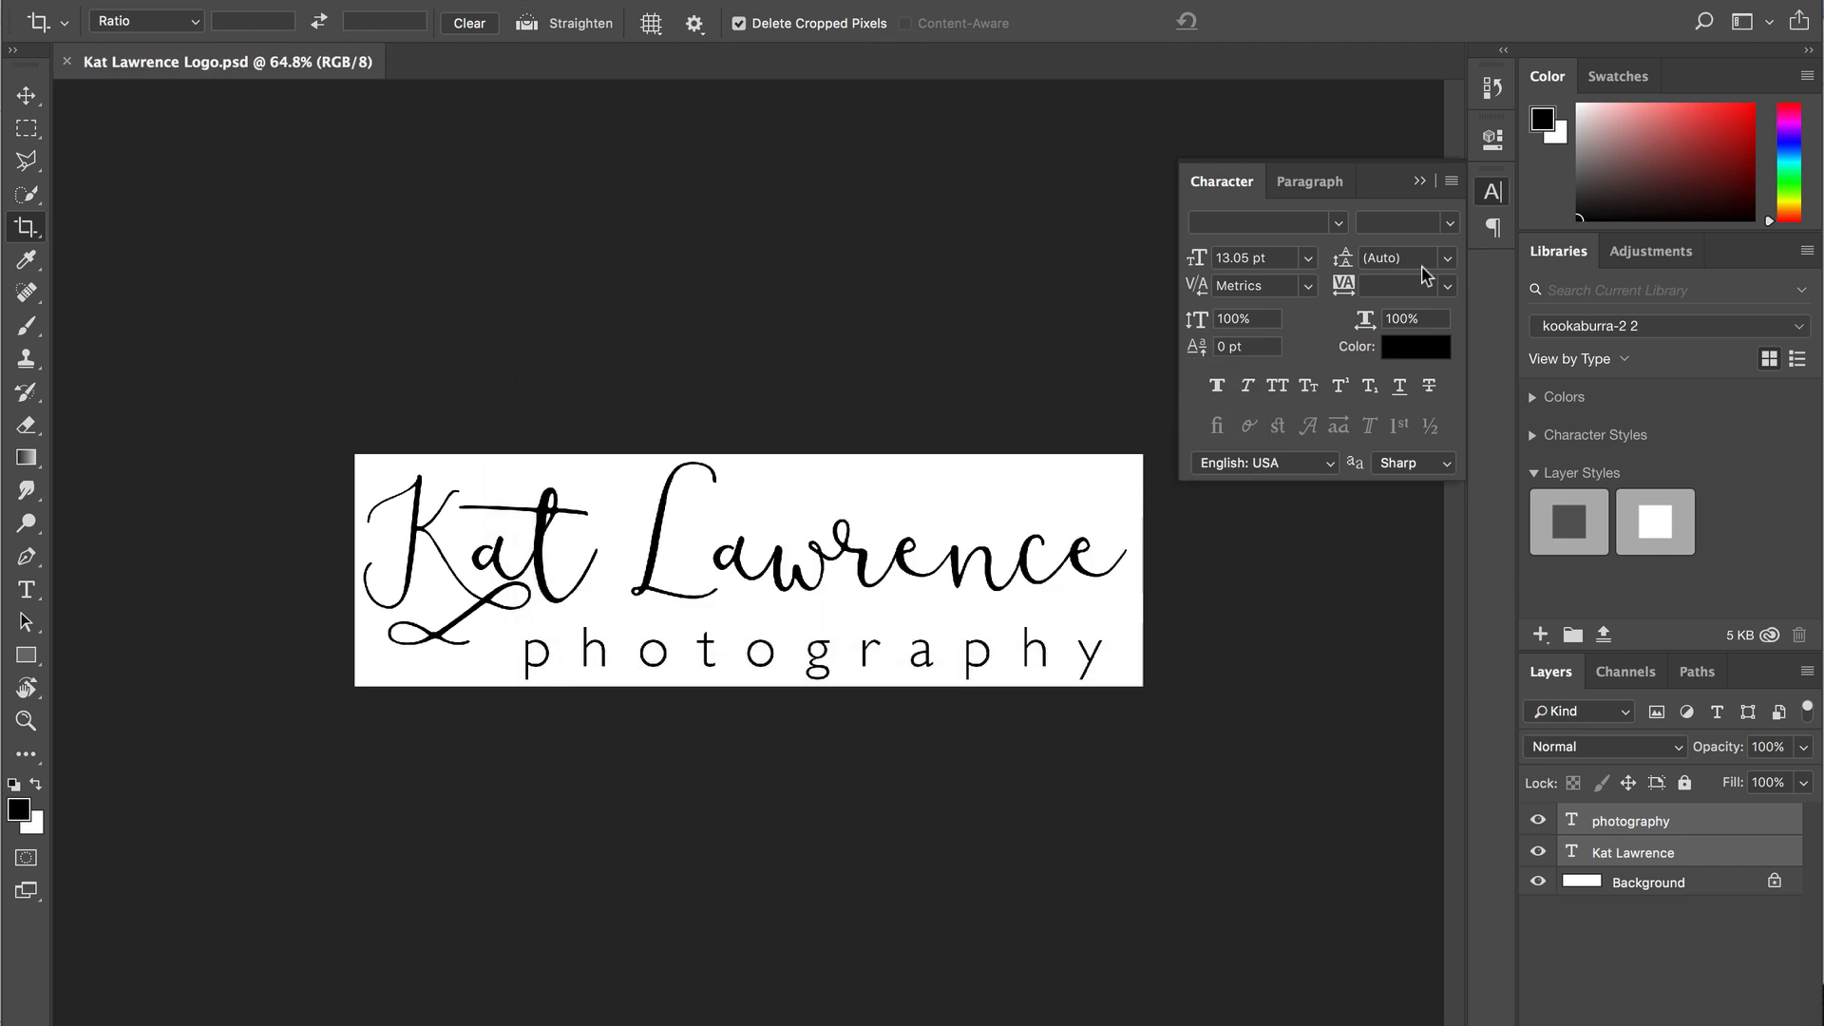
click(1419, 181)
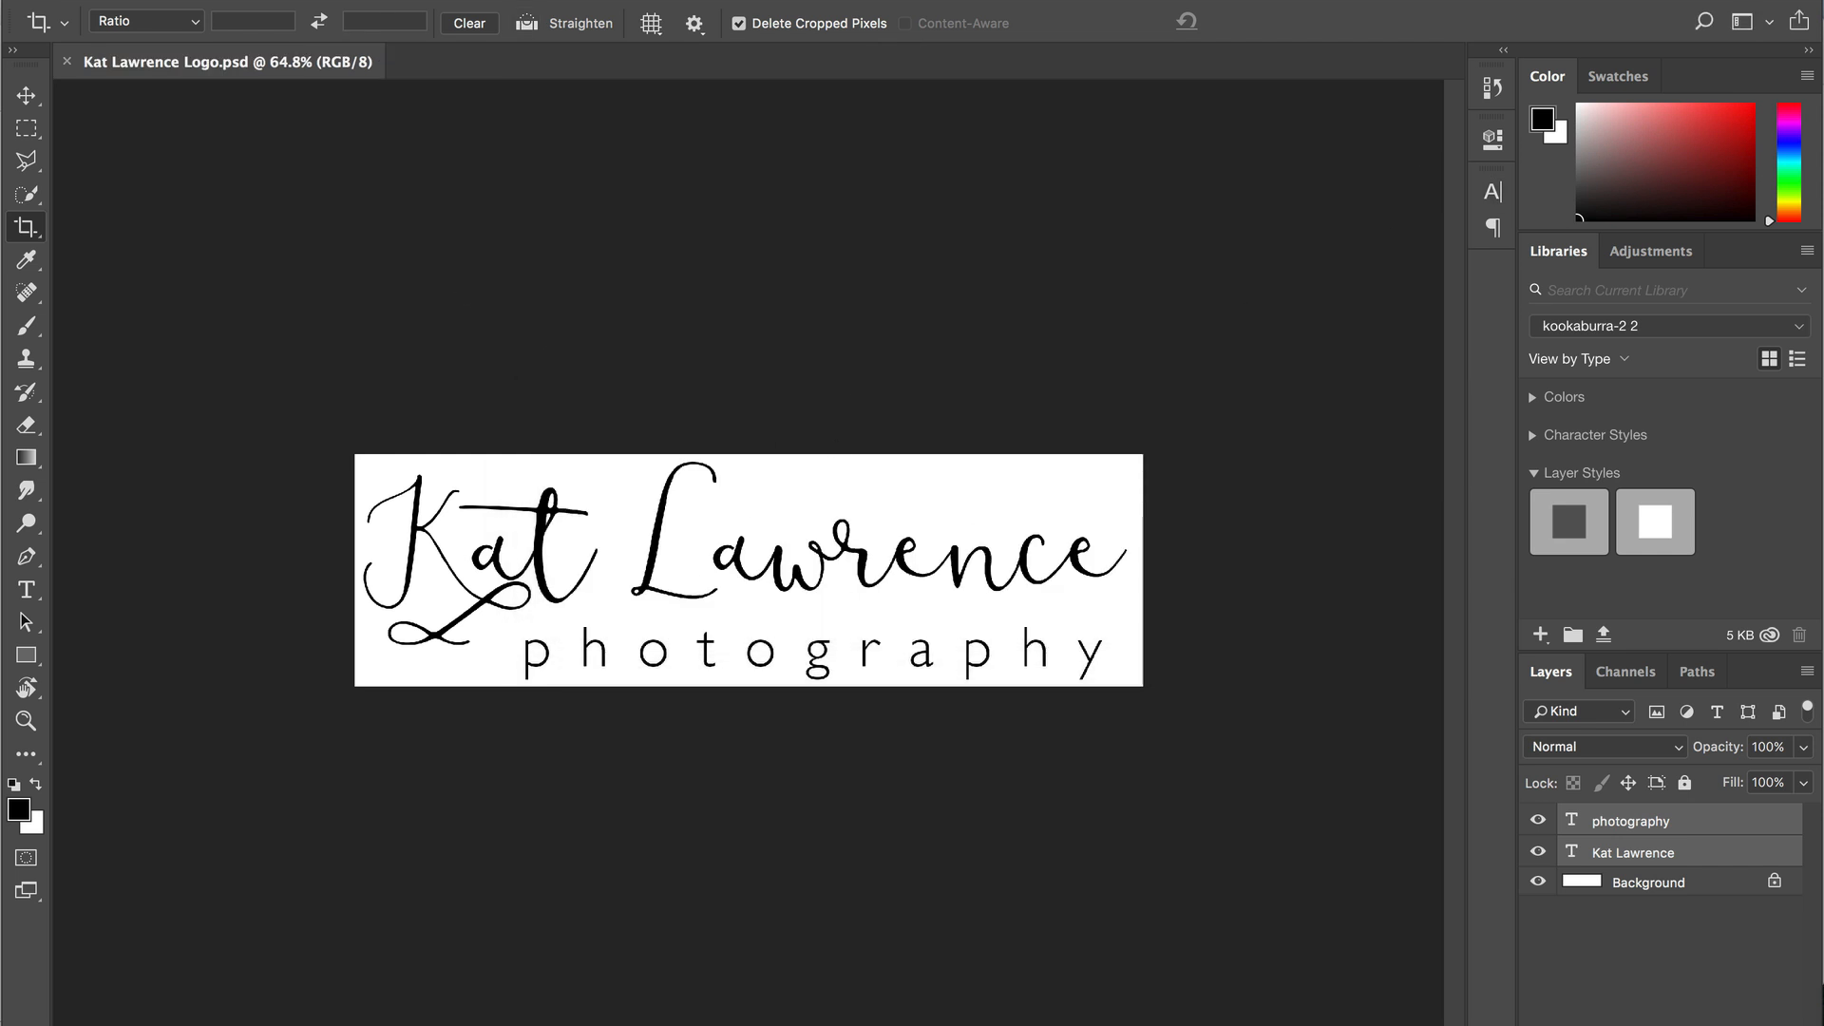
- Back out of a PNG Save As and hide the white Background layer
key(super+shift+s)
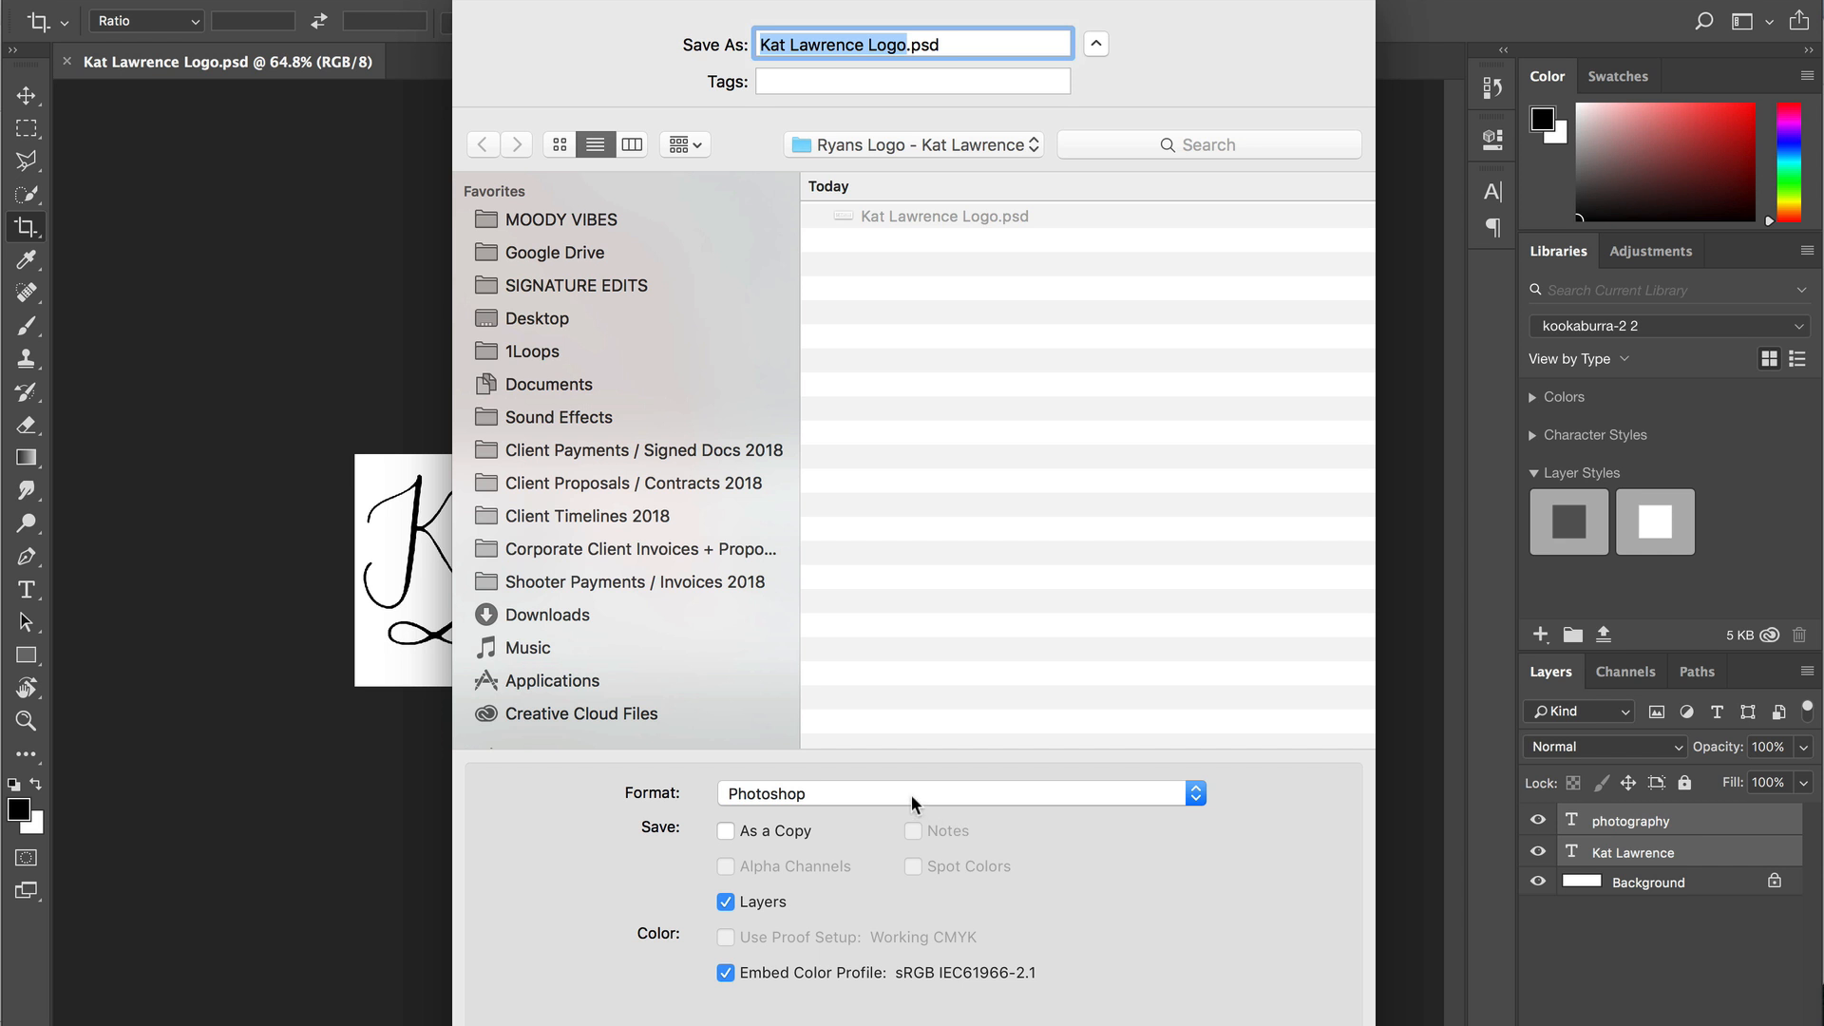
click(910, 795)
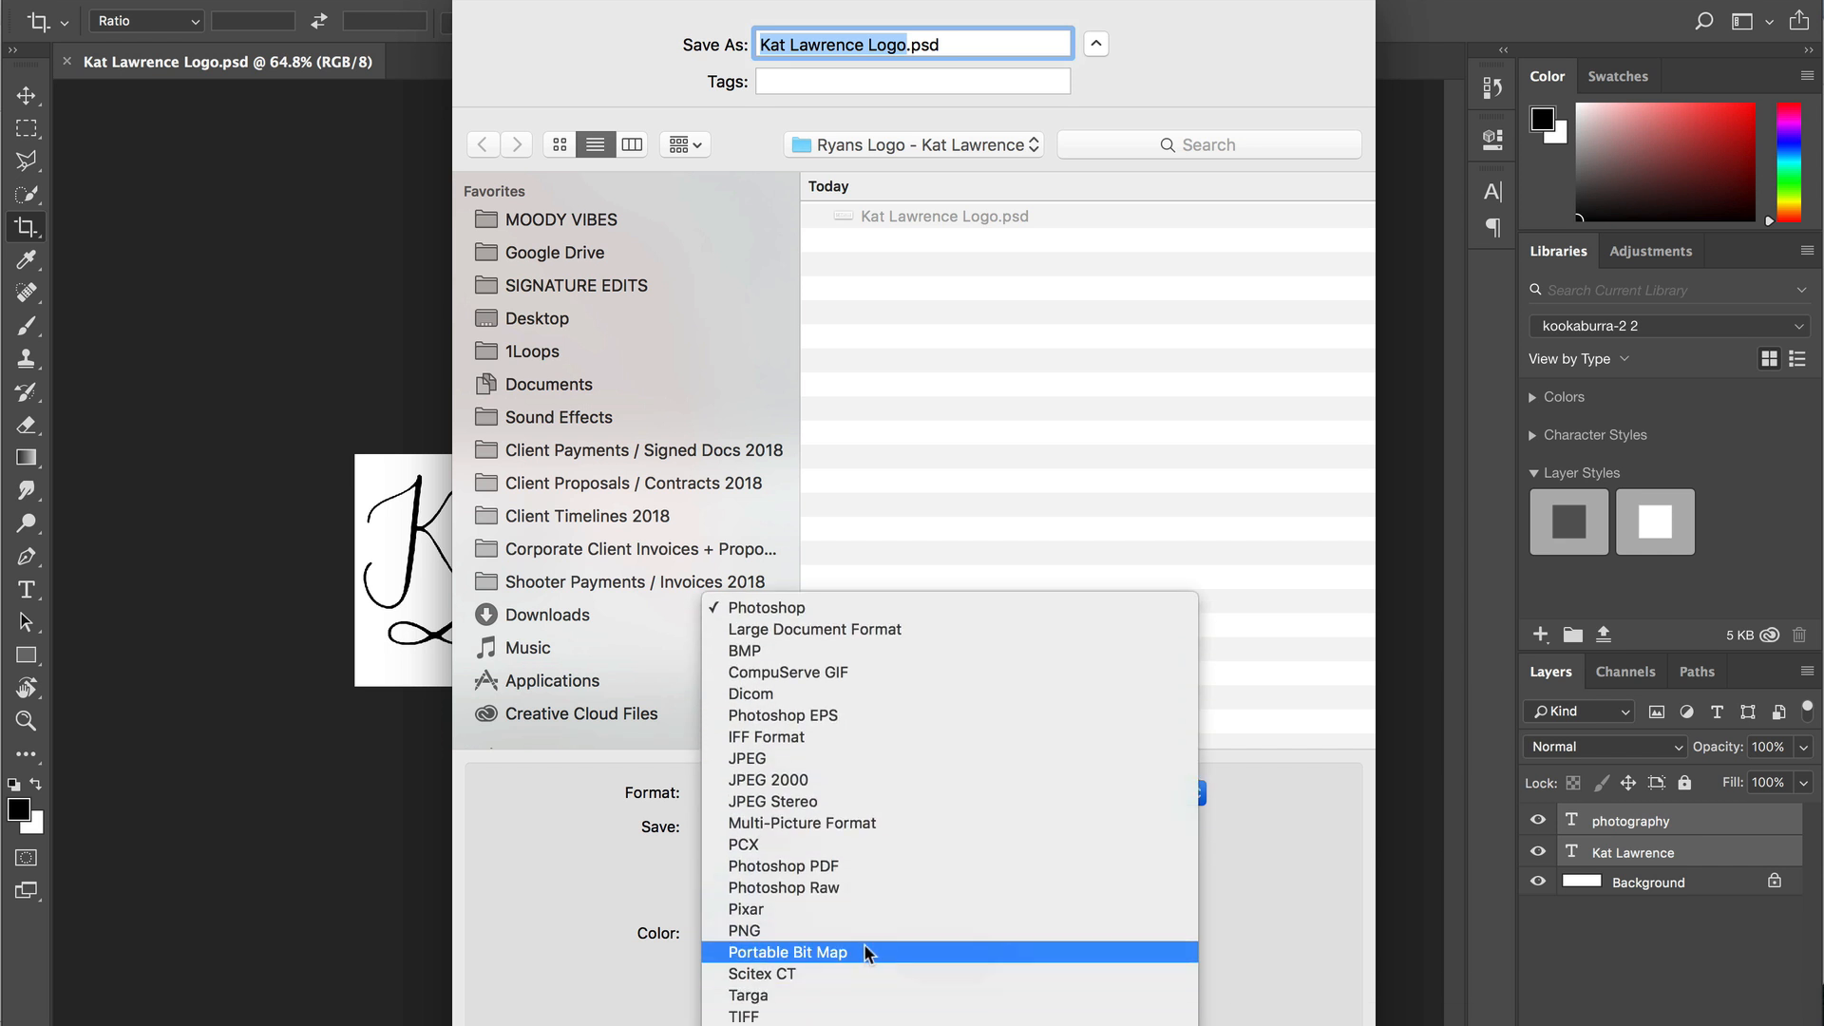
click(858, 932)
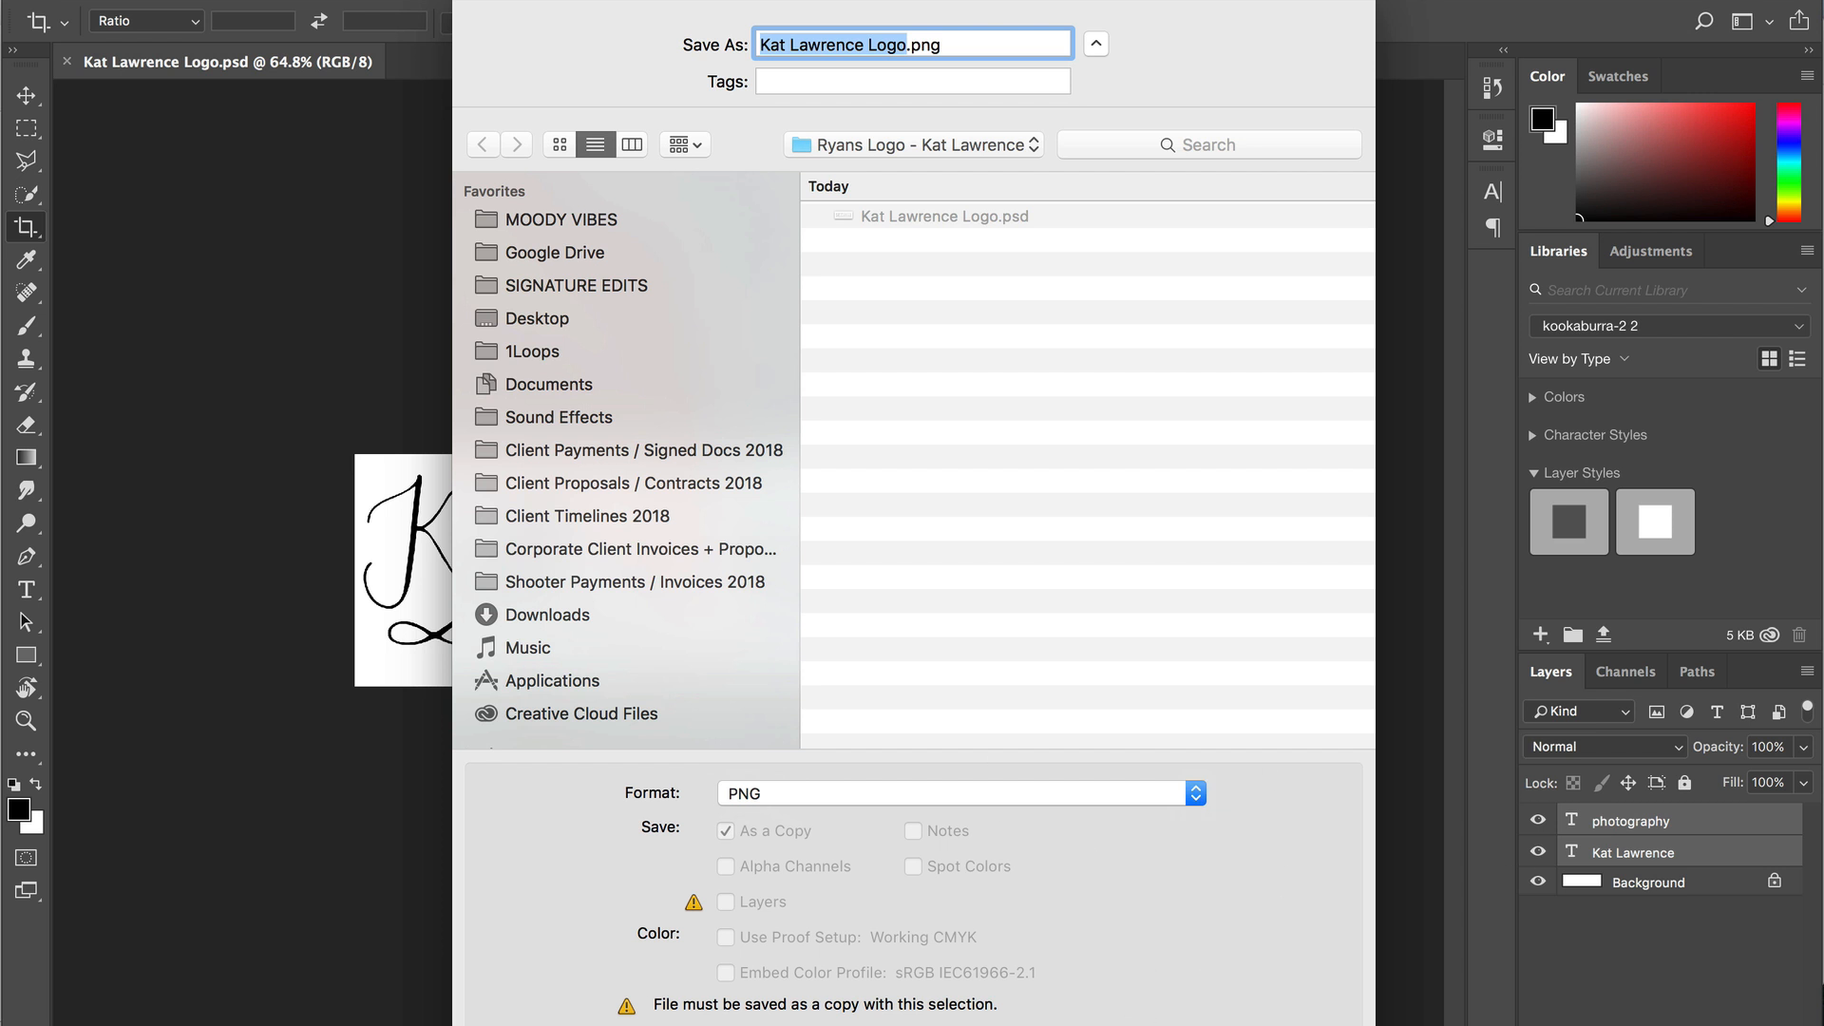
key(Escape)
click(1538, 881)
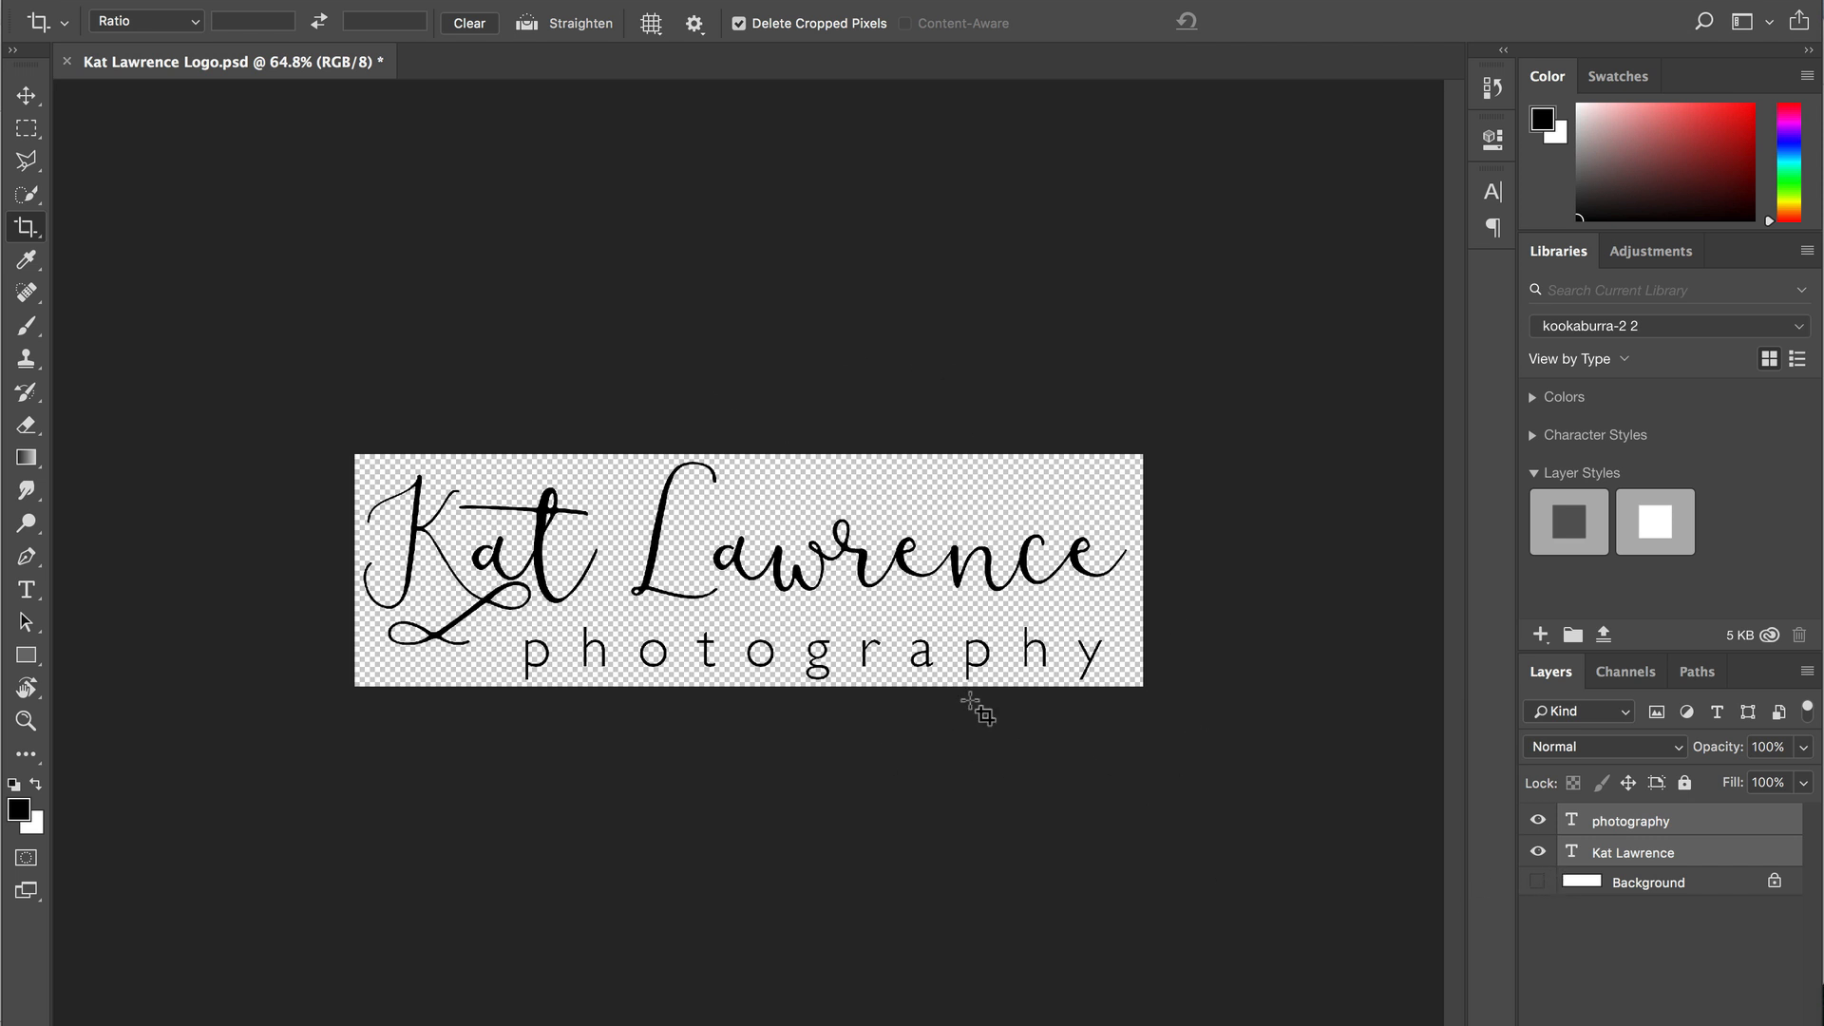
key(super+shift+s)
click(788, 793)
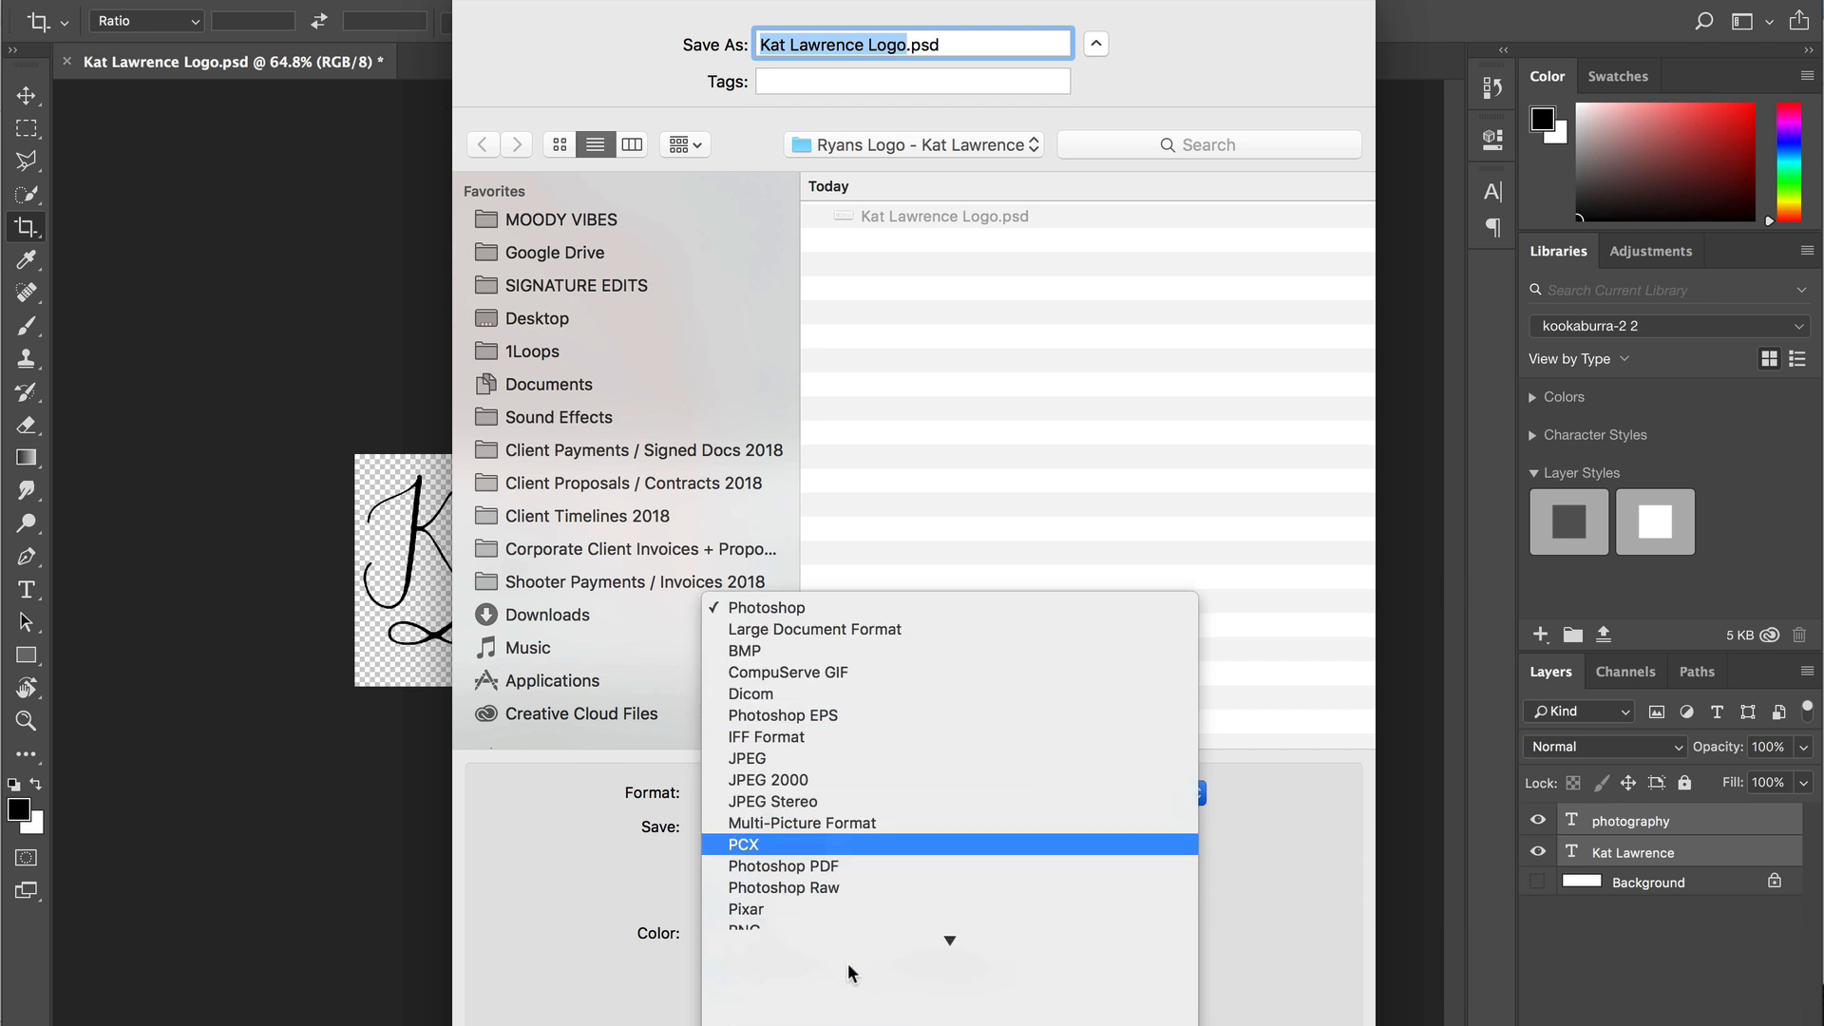
click(775, 927)
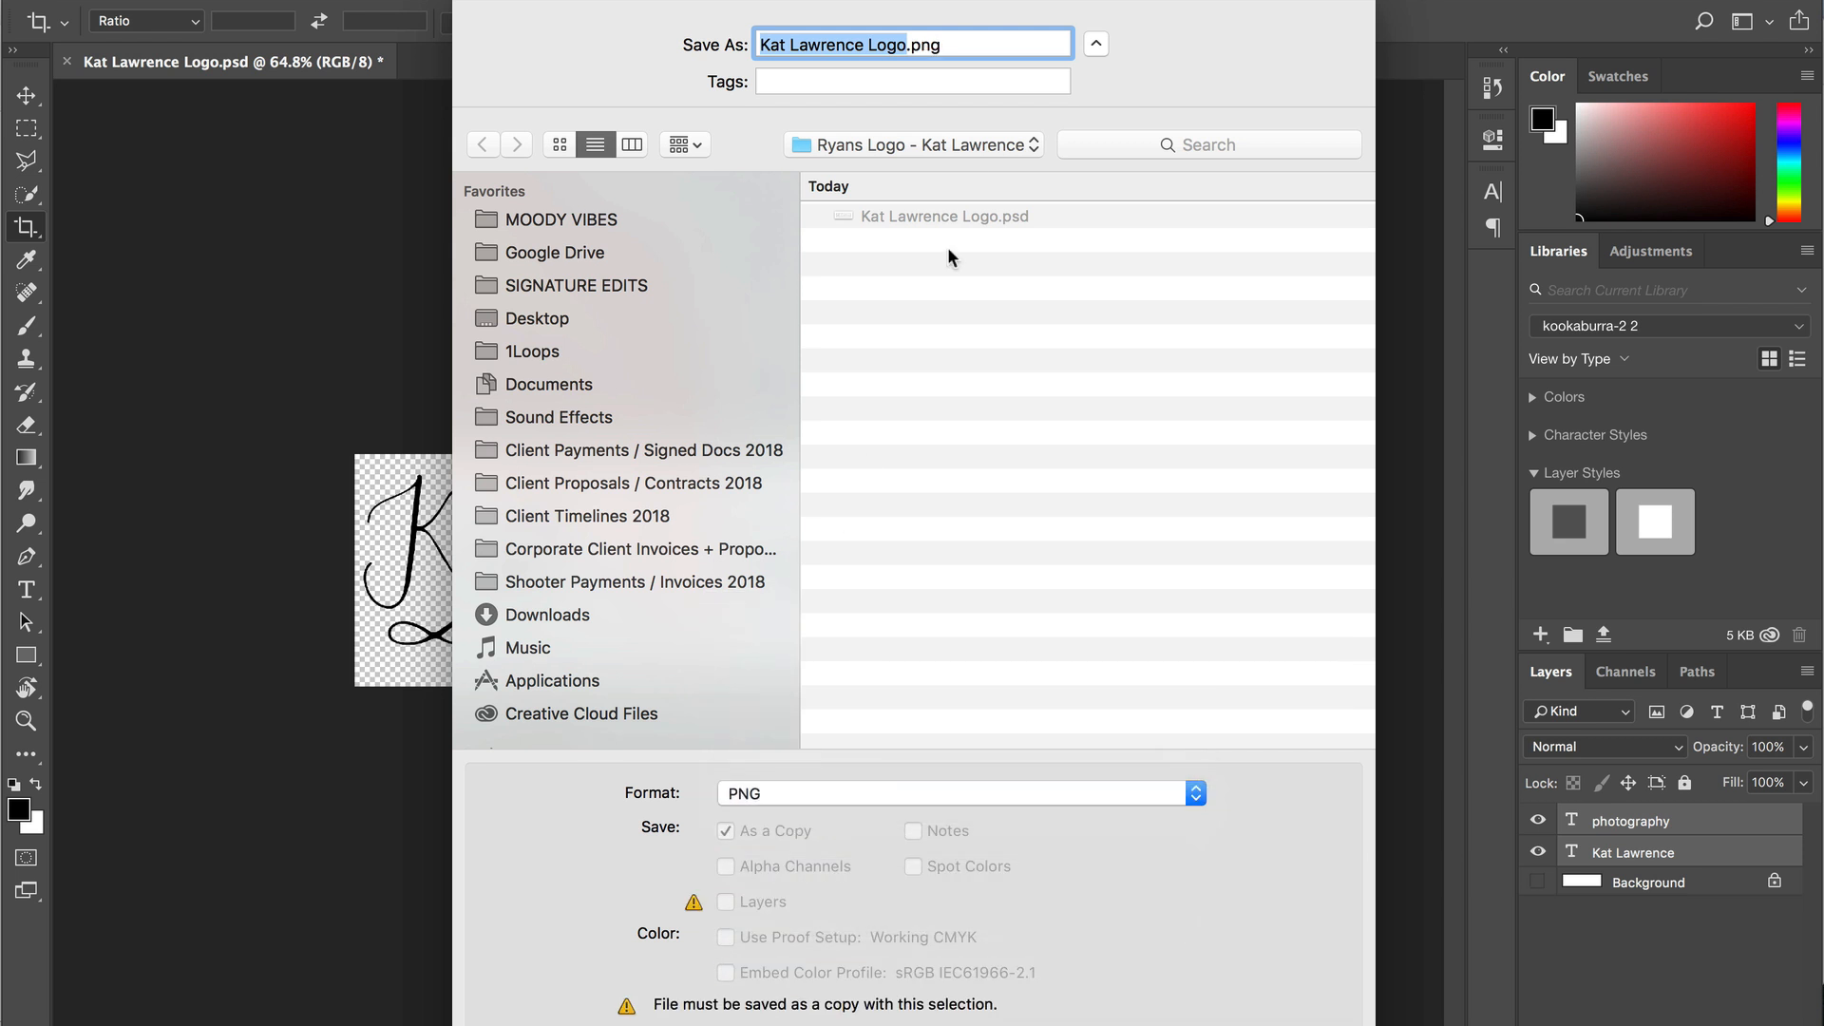
key(Return)
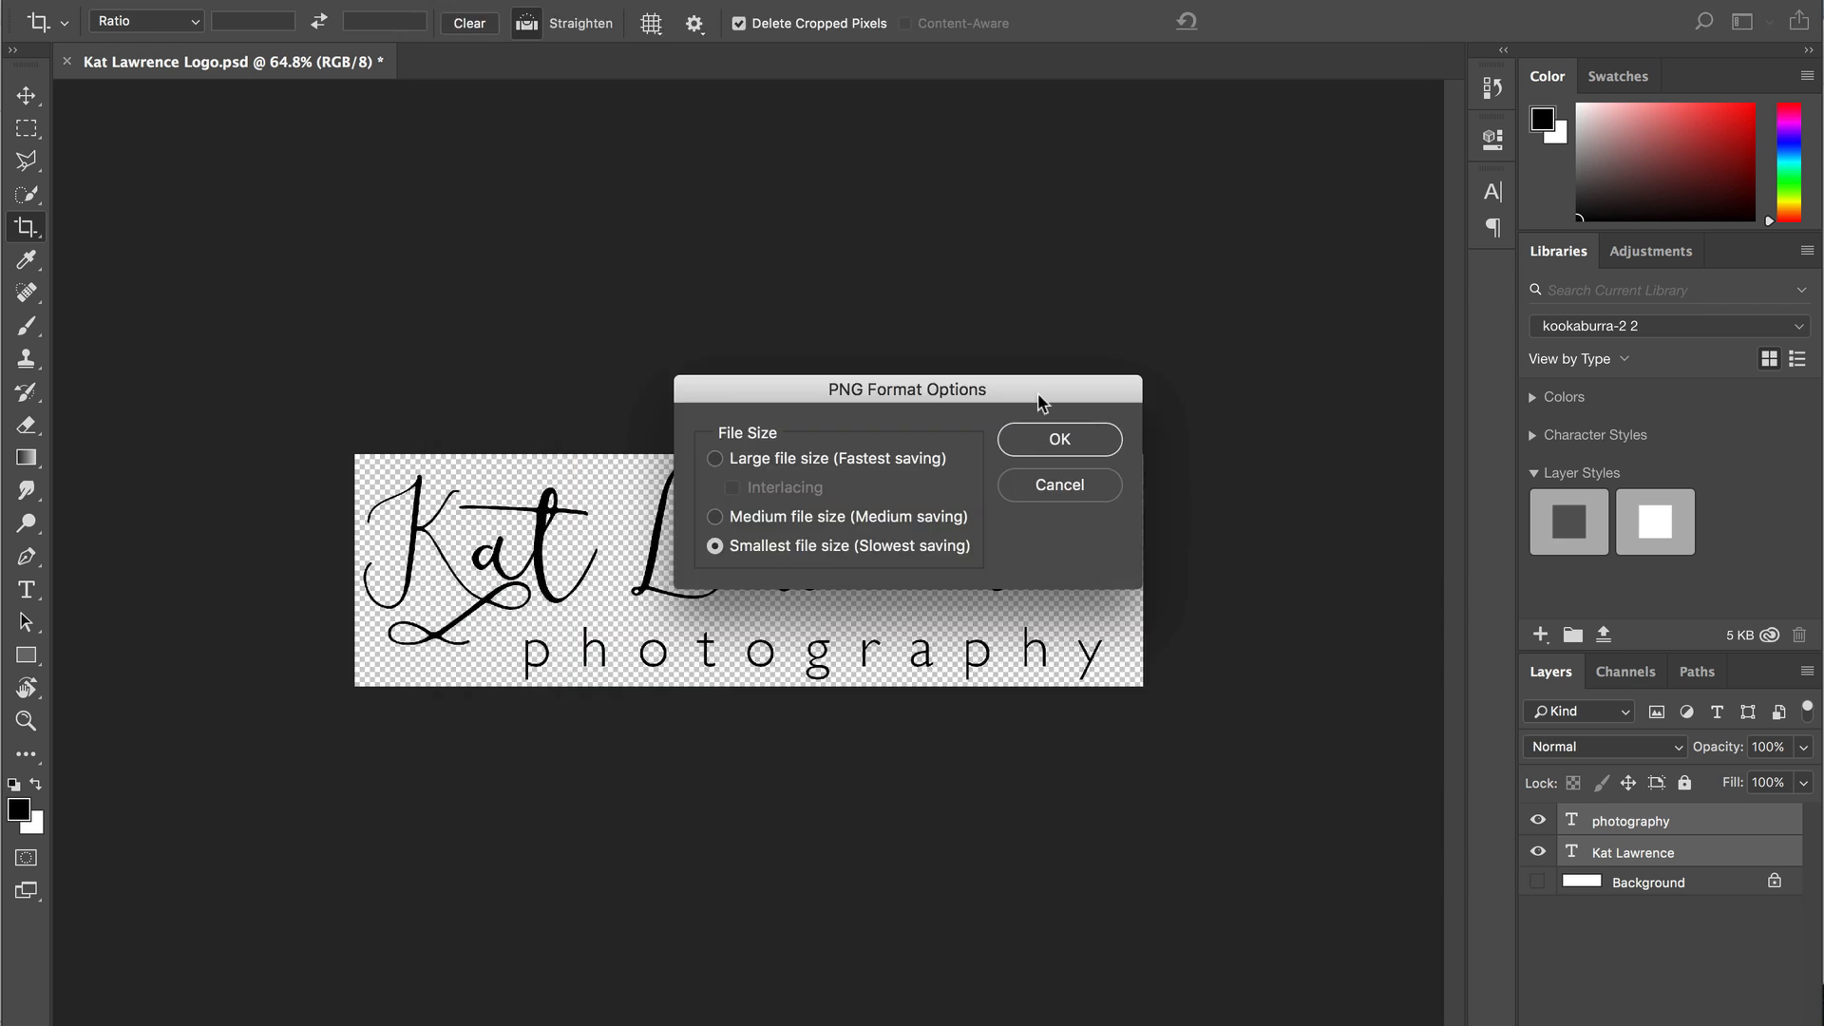
click(1058, 434)
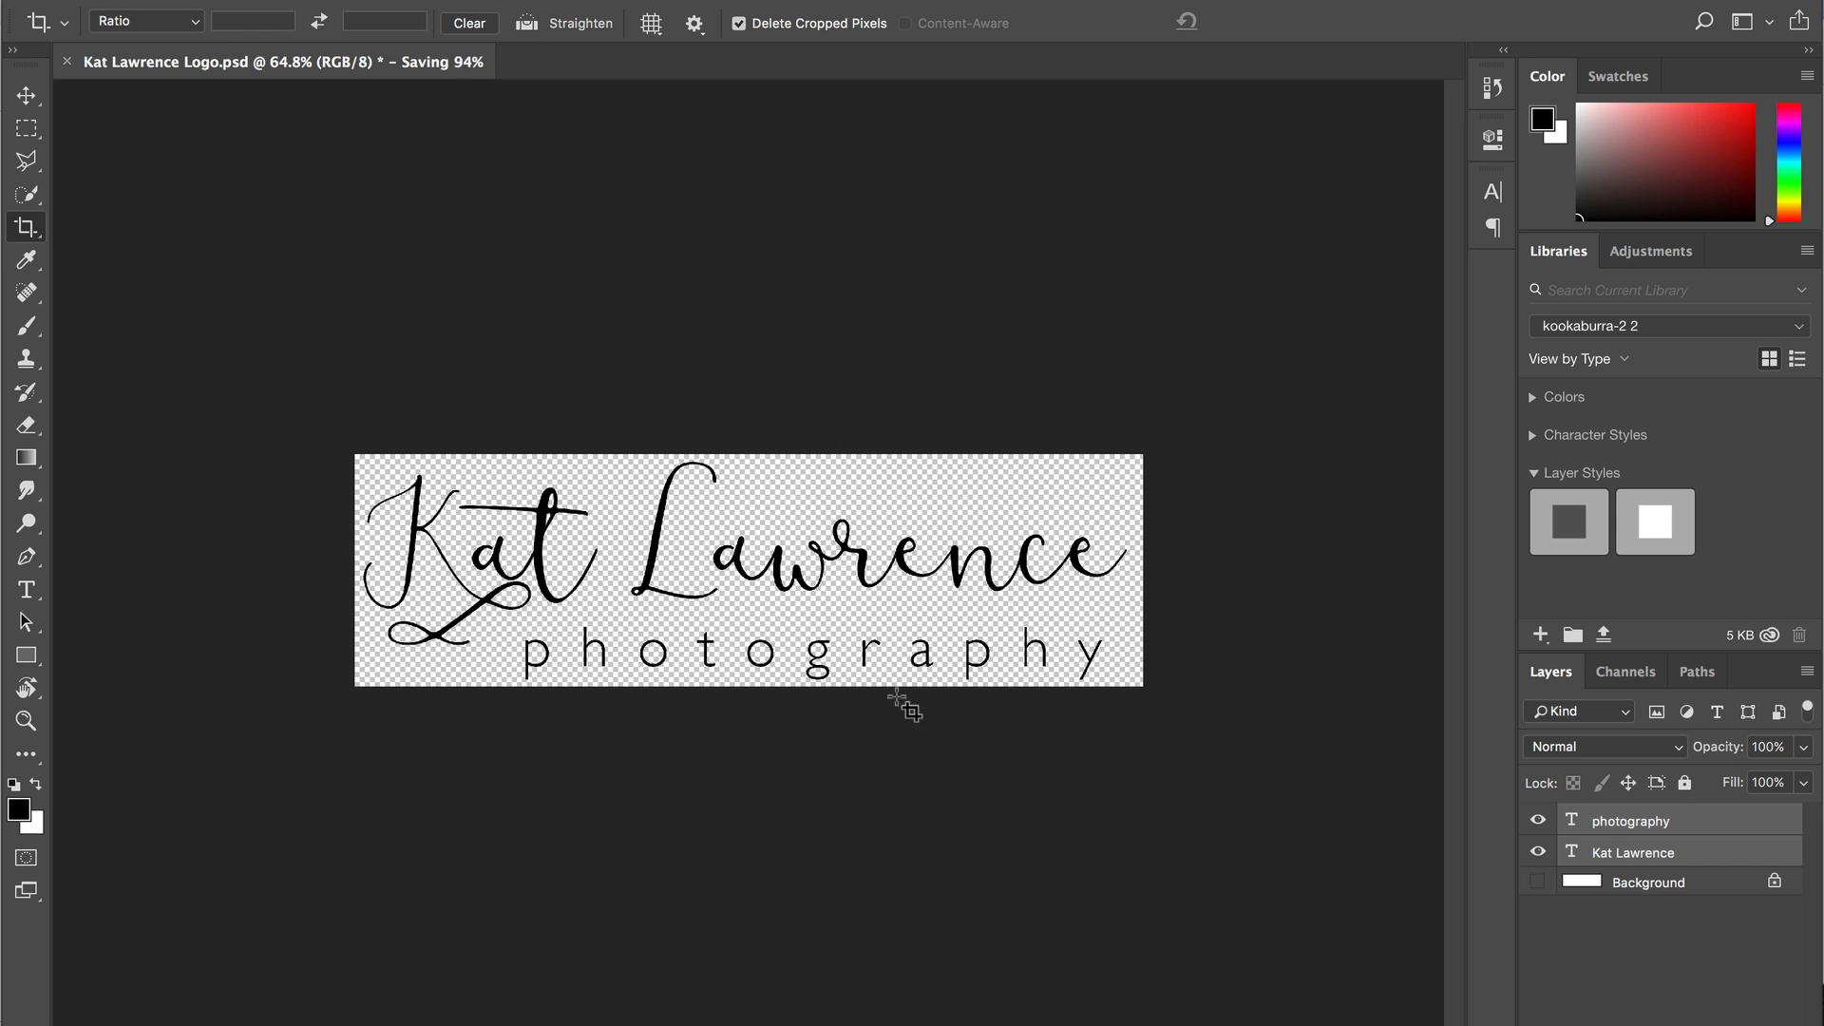
key(v)
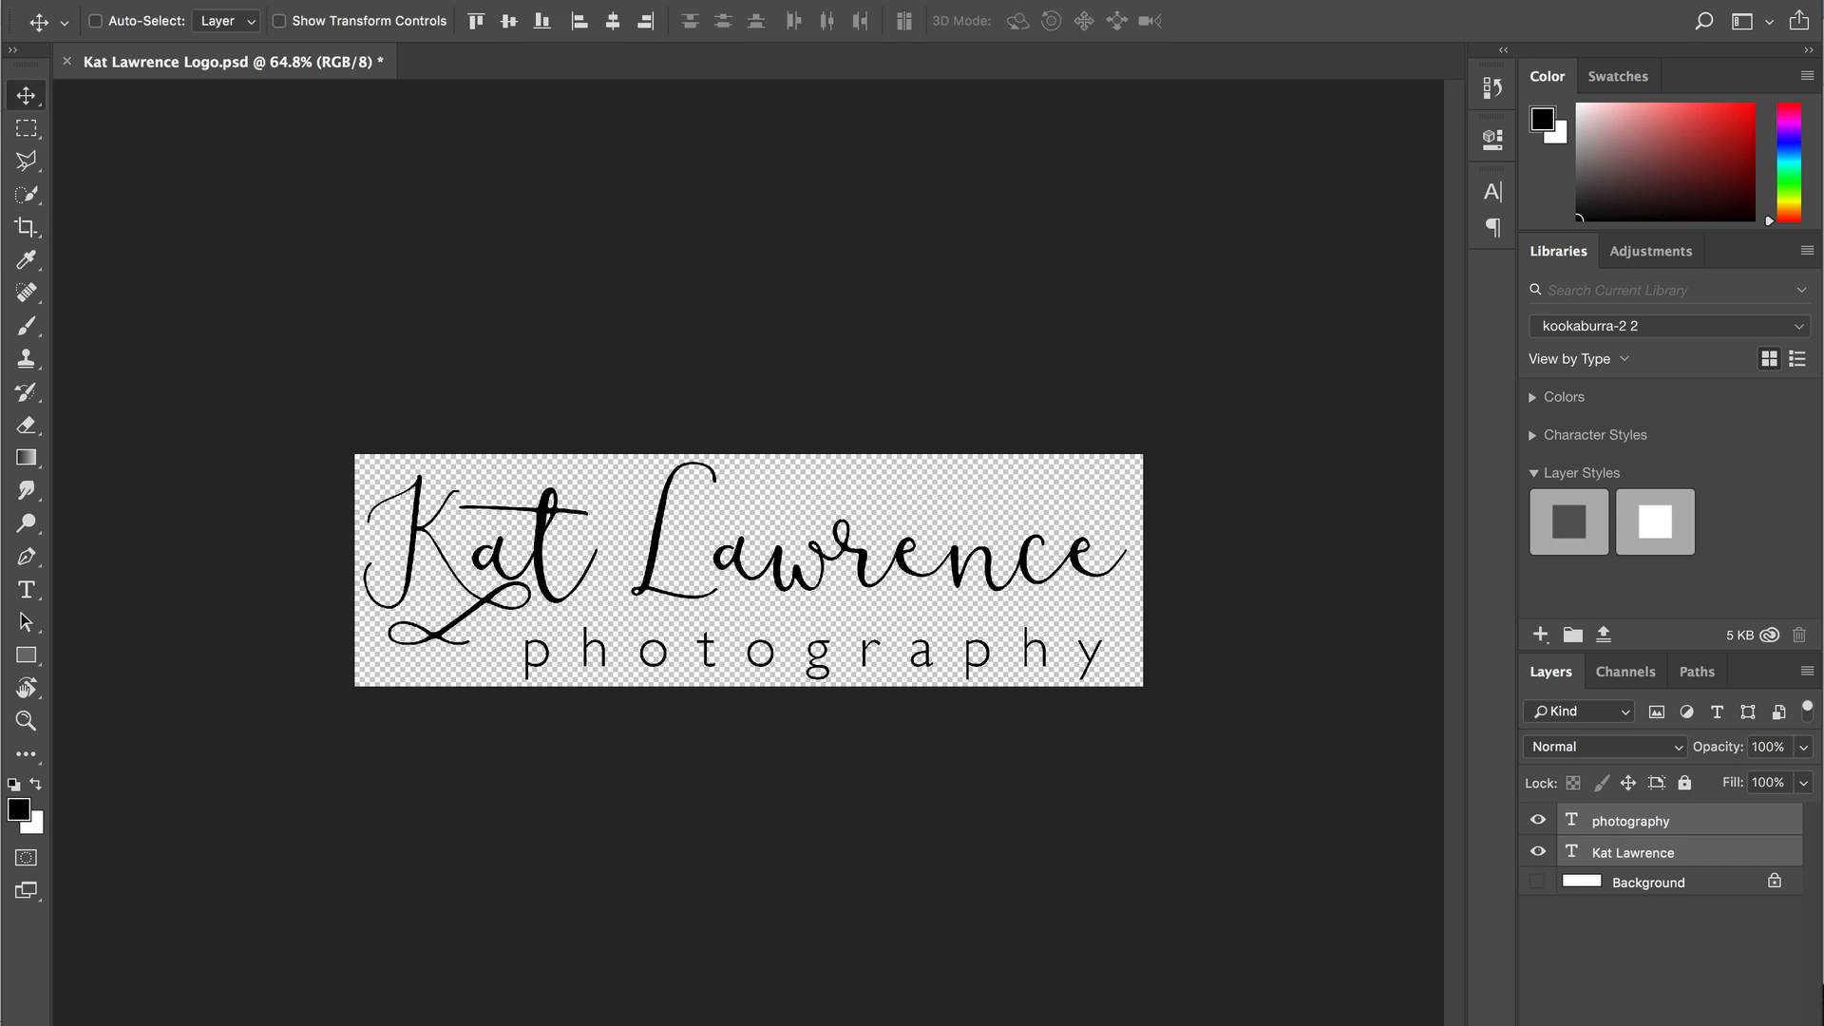
- Close the logo document and open rank no1 on google.psd
click(66, 61)
click(1126, 357)
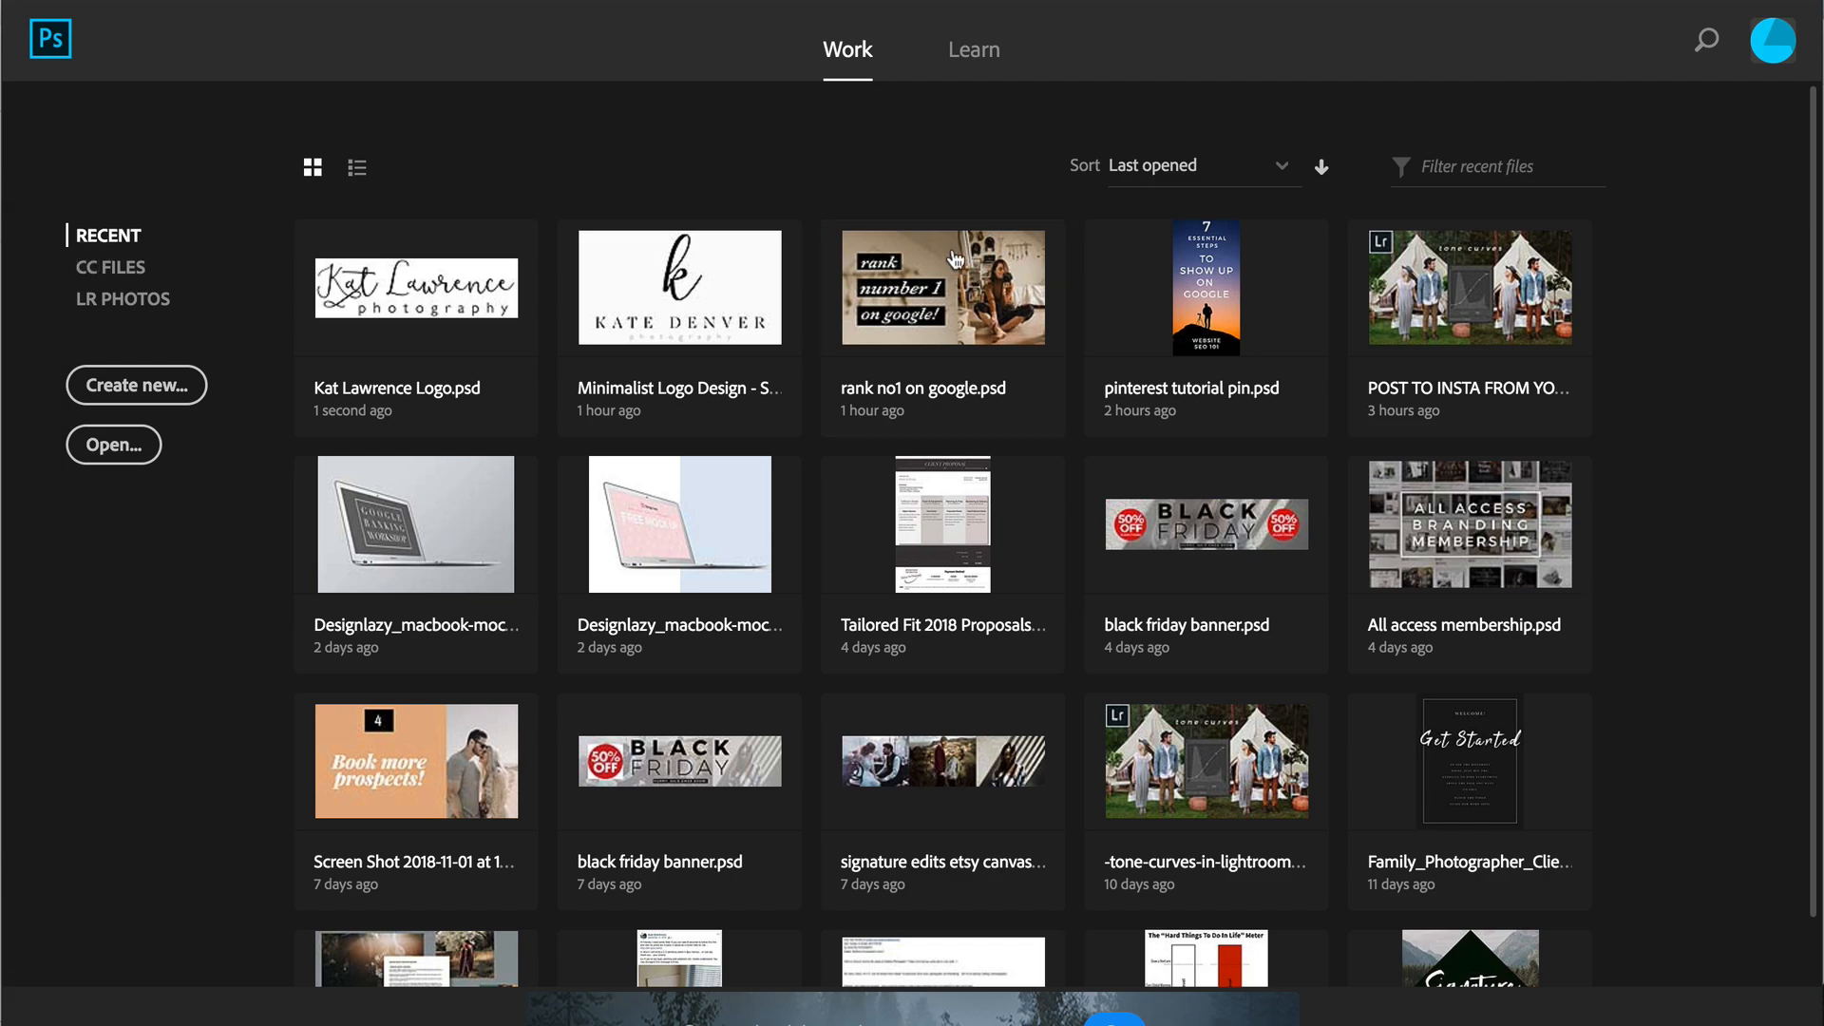
click(946, 277)
- Hide the text and rectangle layers, keeping the kinga photo layer visible and selected
scroll(1632, 950, up, 5)
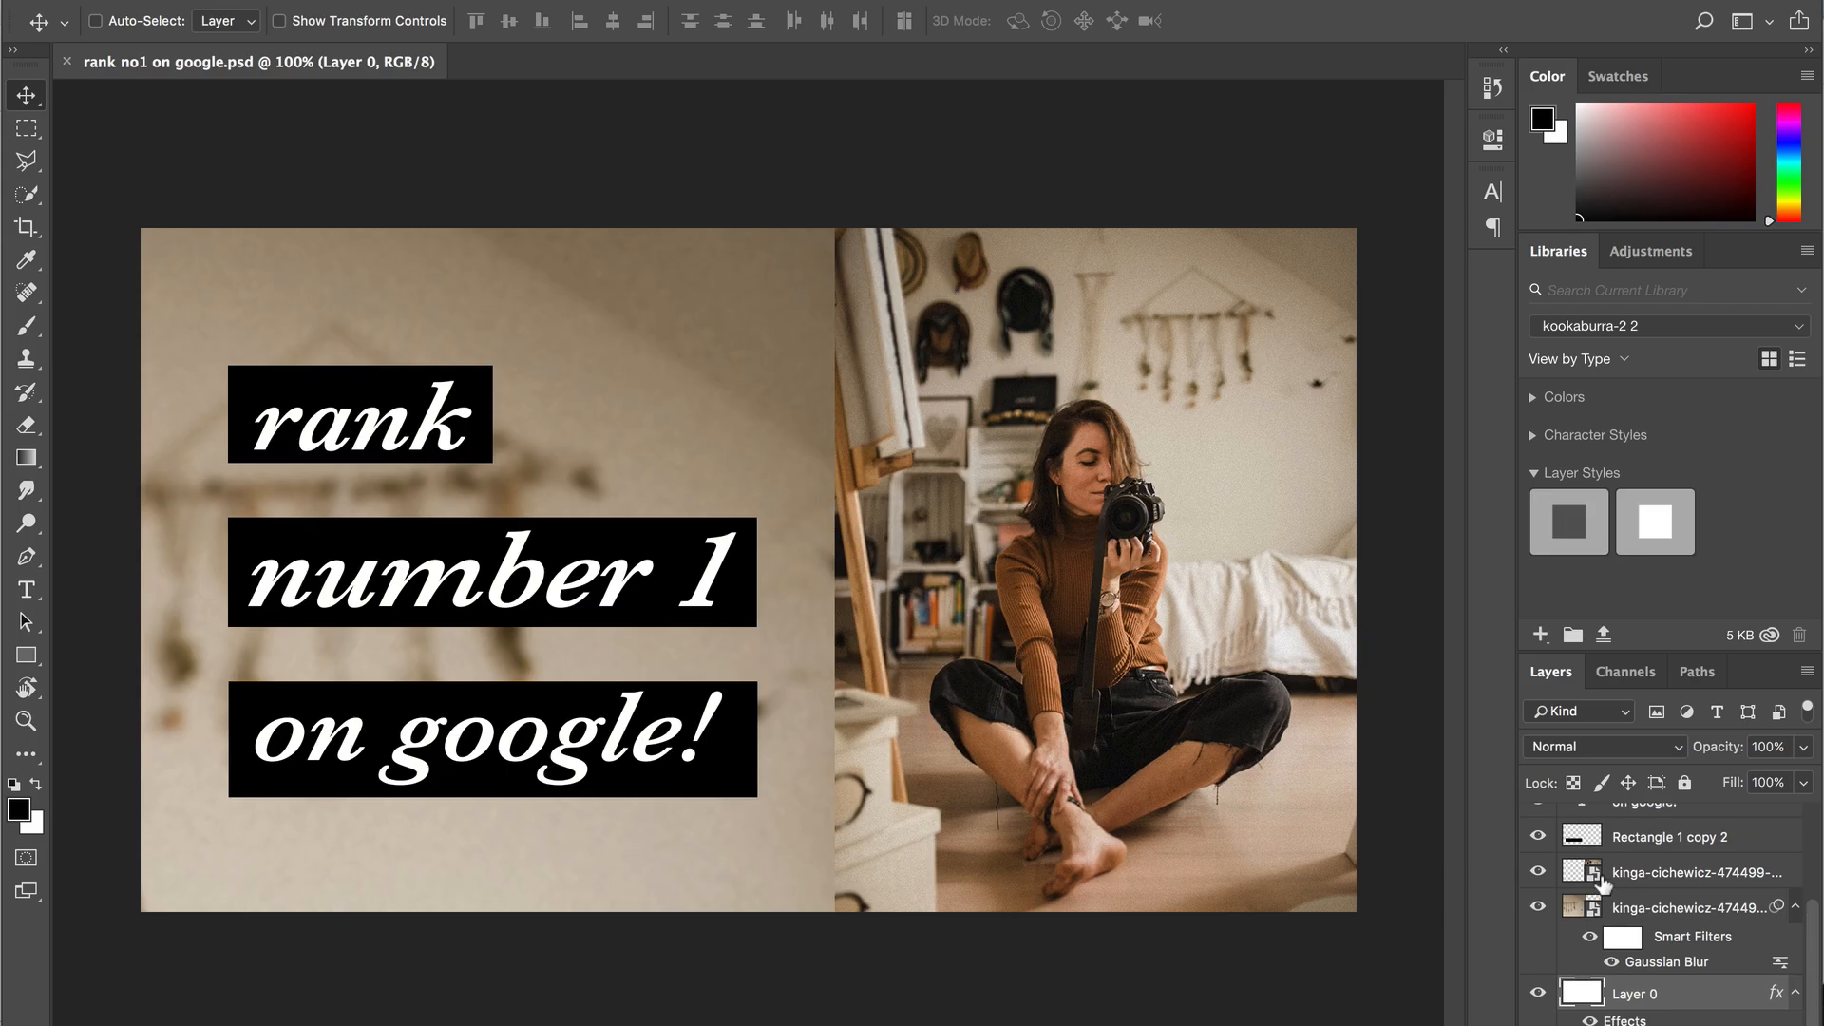
drag(1549, 832, 1536, 1022)
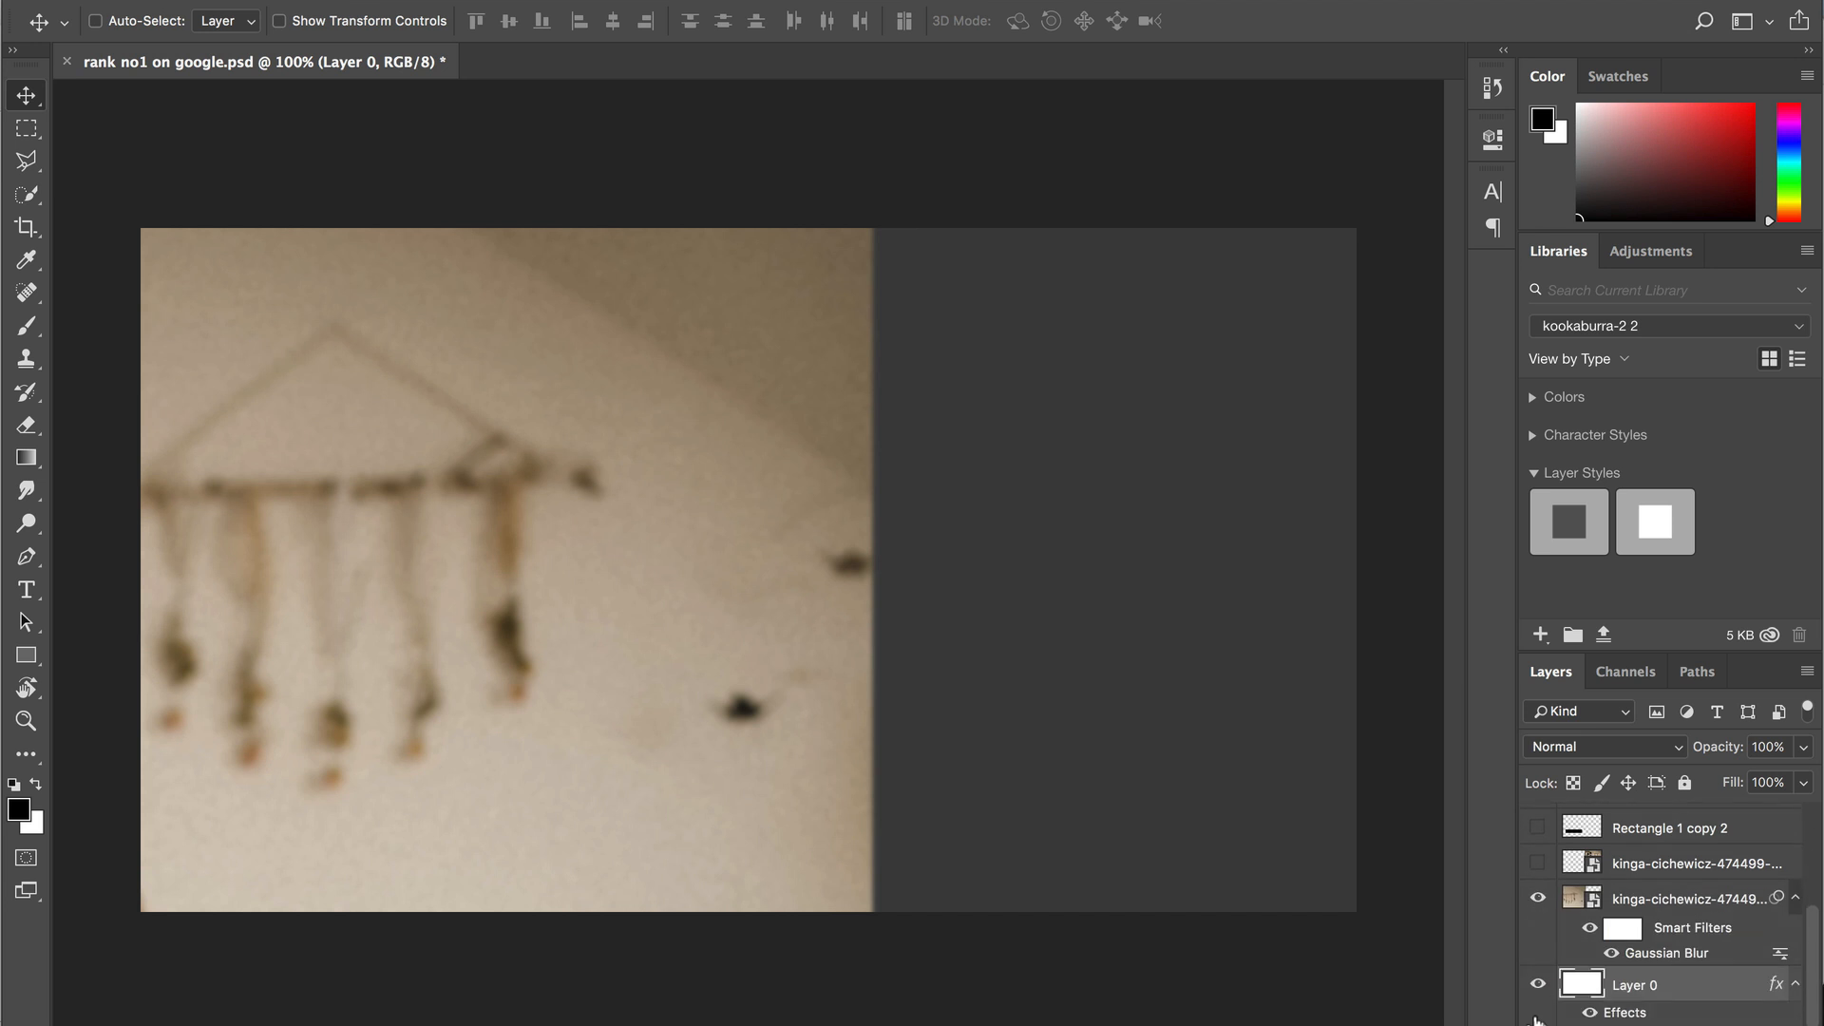
scroll(1536, 1007, up, 2)
click(1538, 923)
key(ctrl+t)
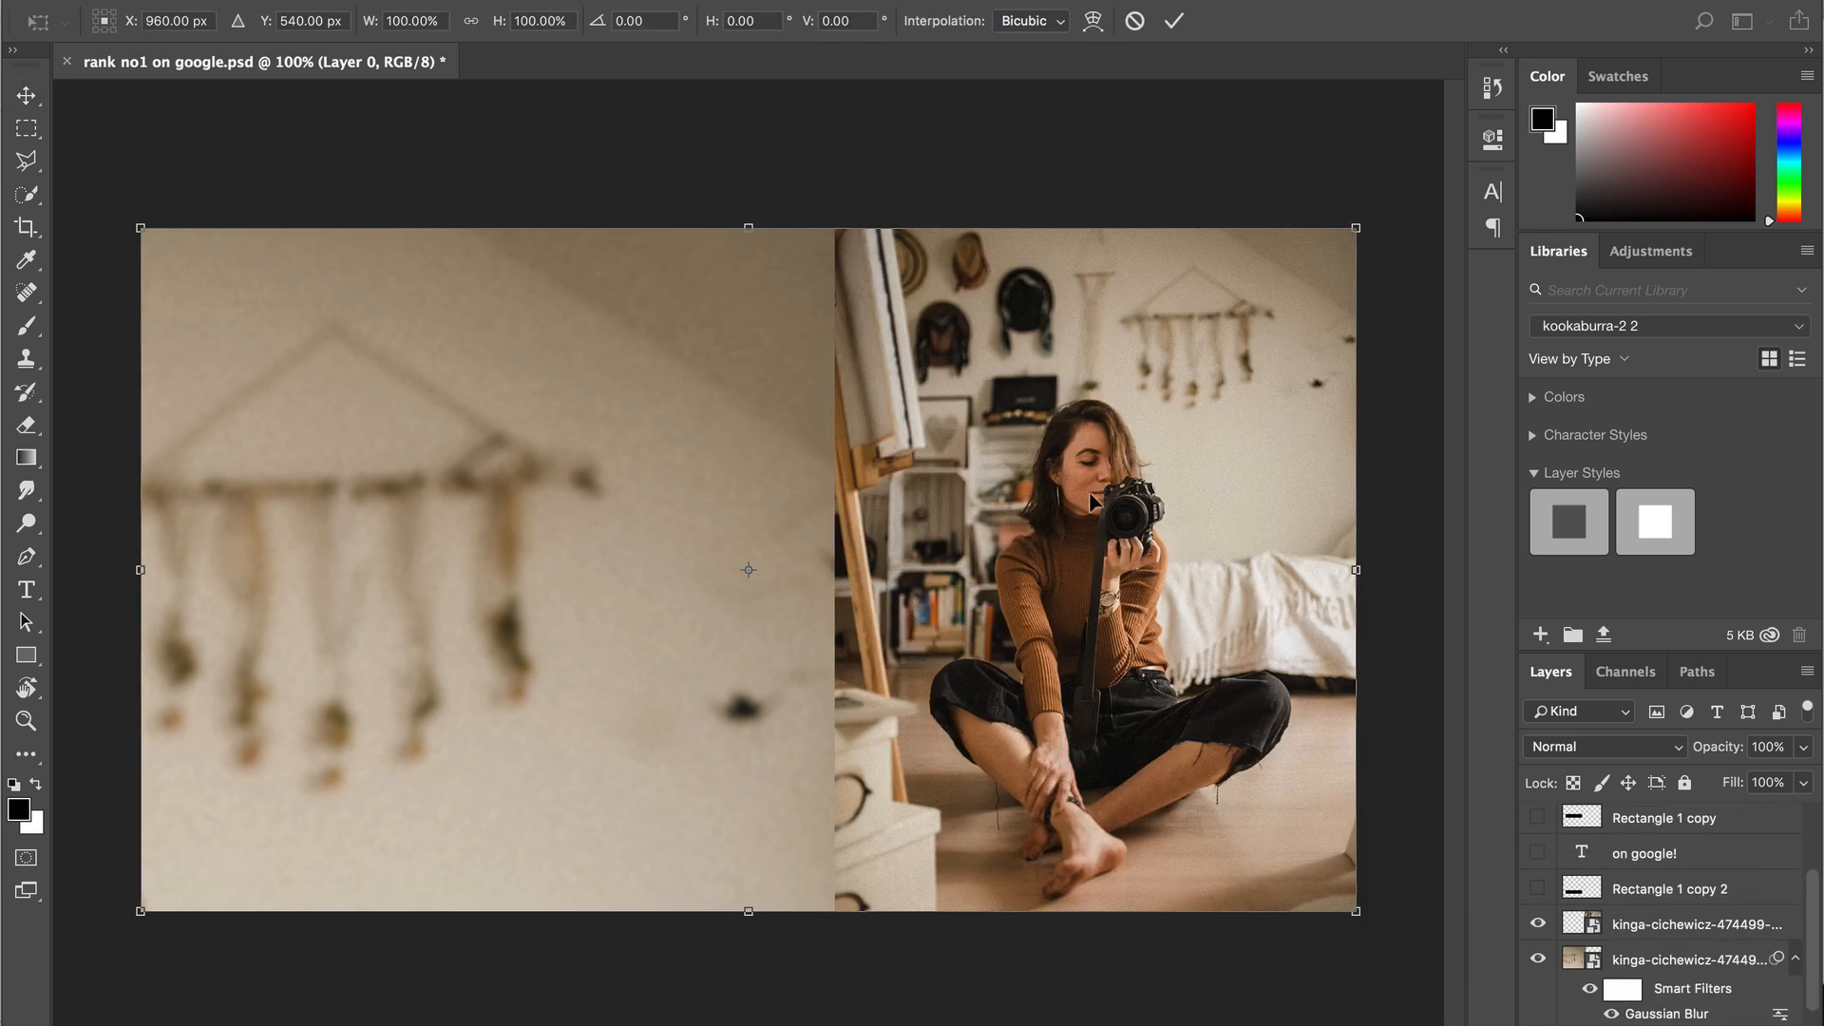
key(Return)
click(1653, 923)
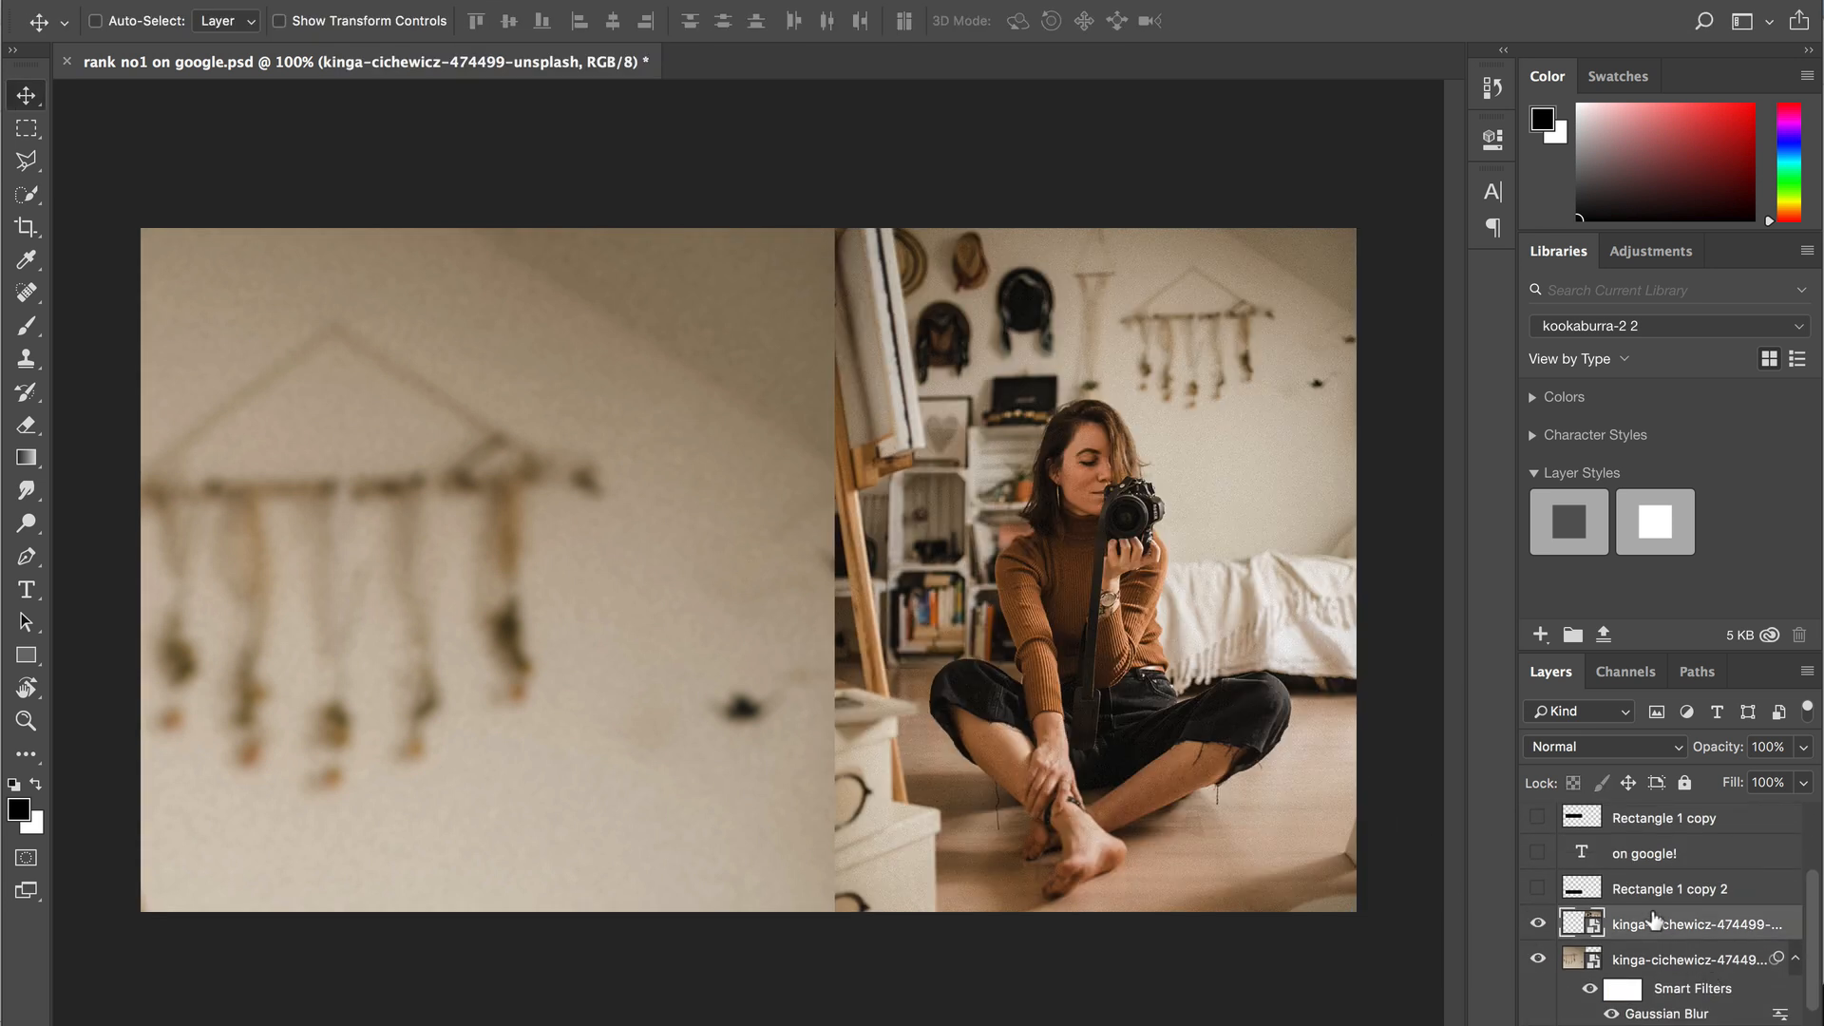
click(28, 264)
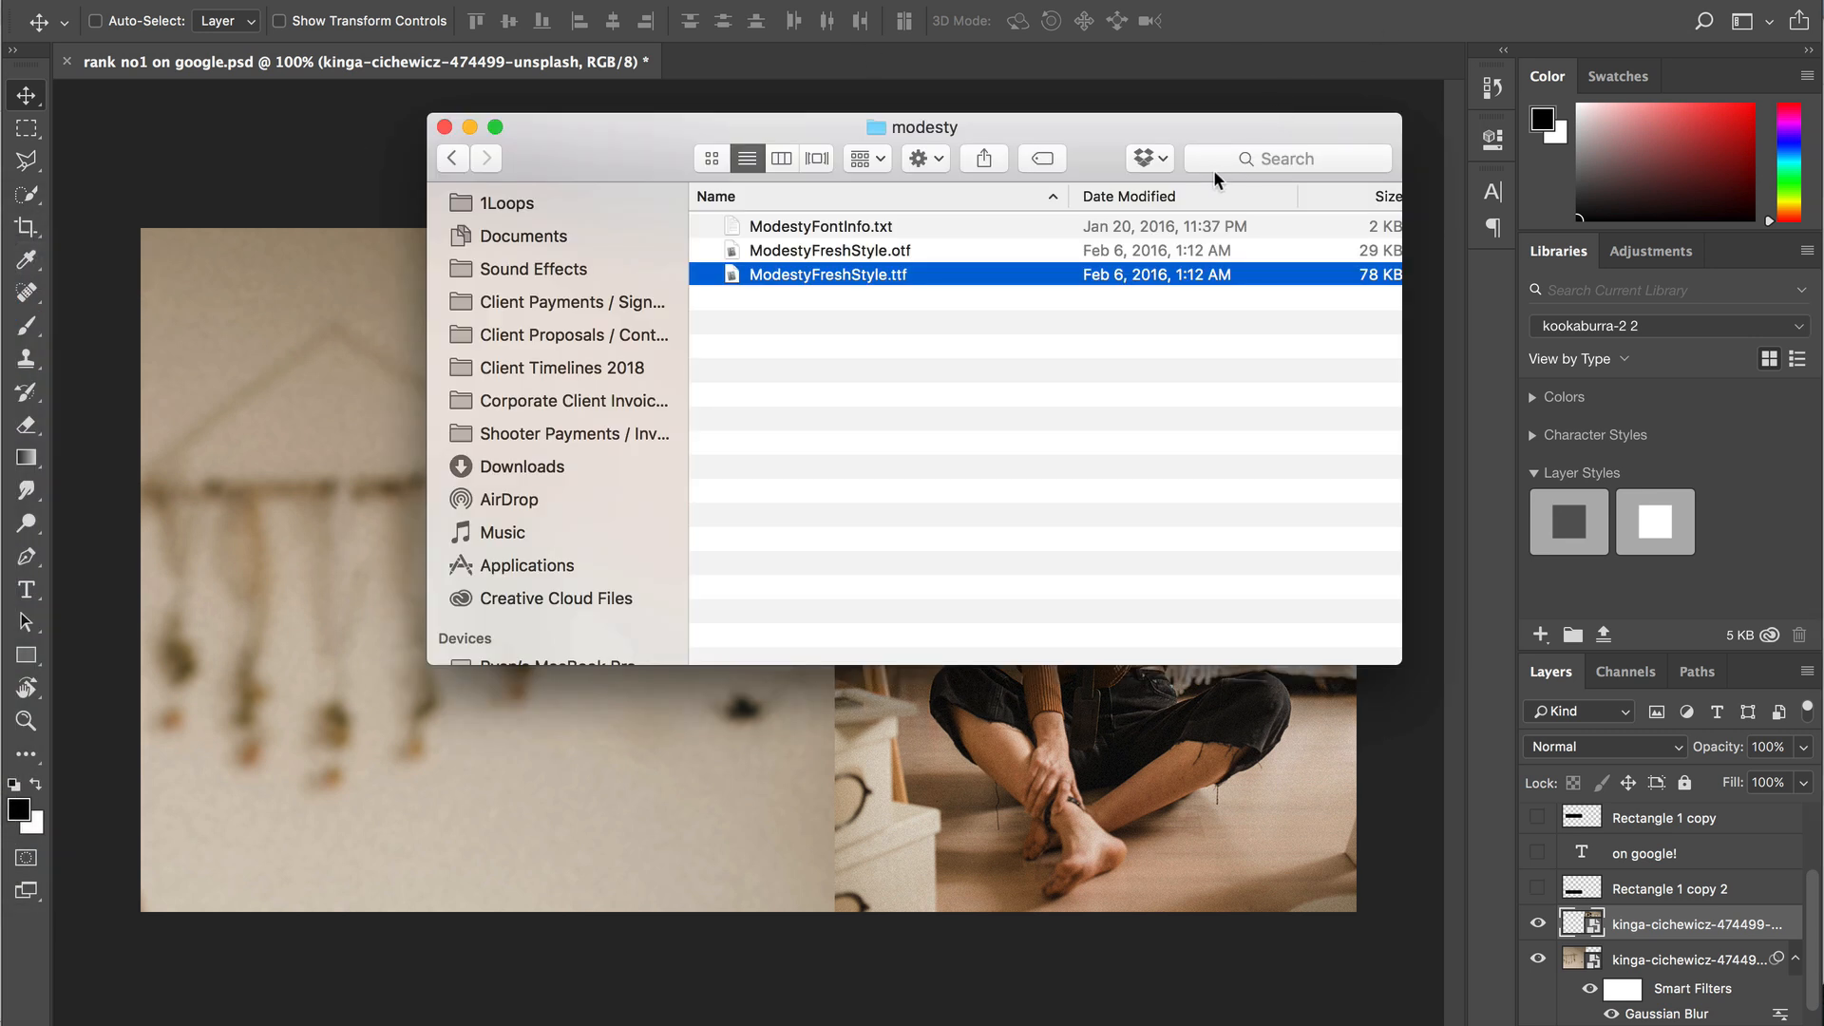
scroll(538, 228, up, 5)
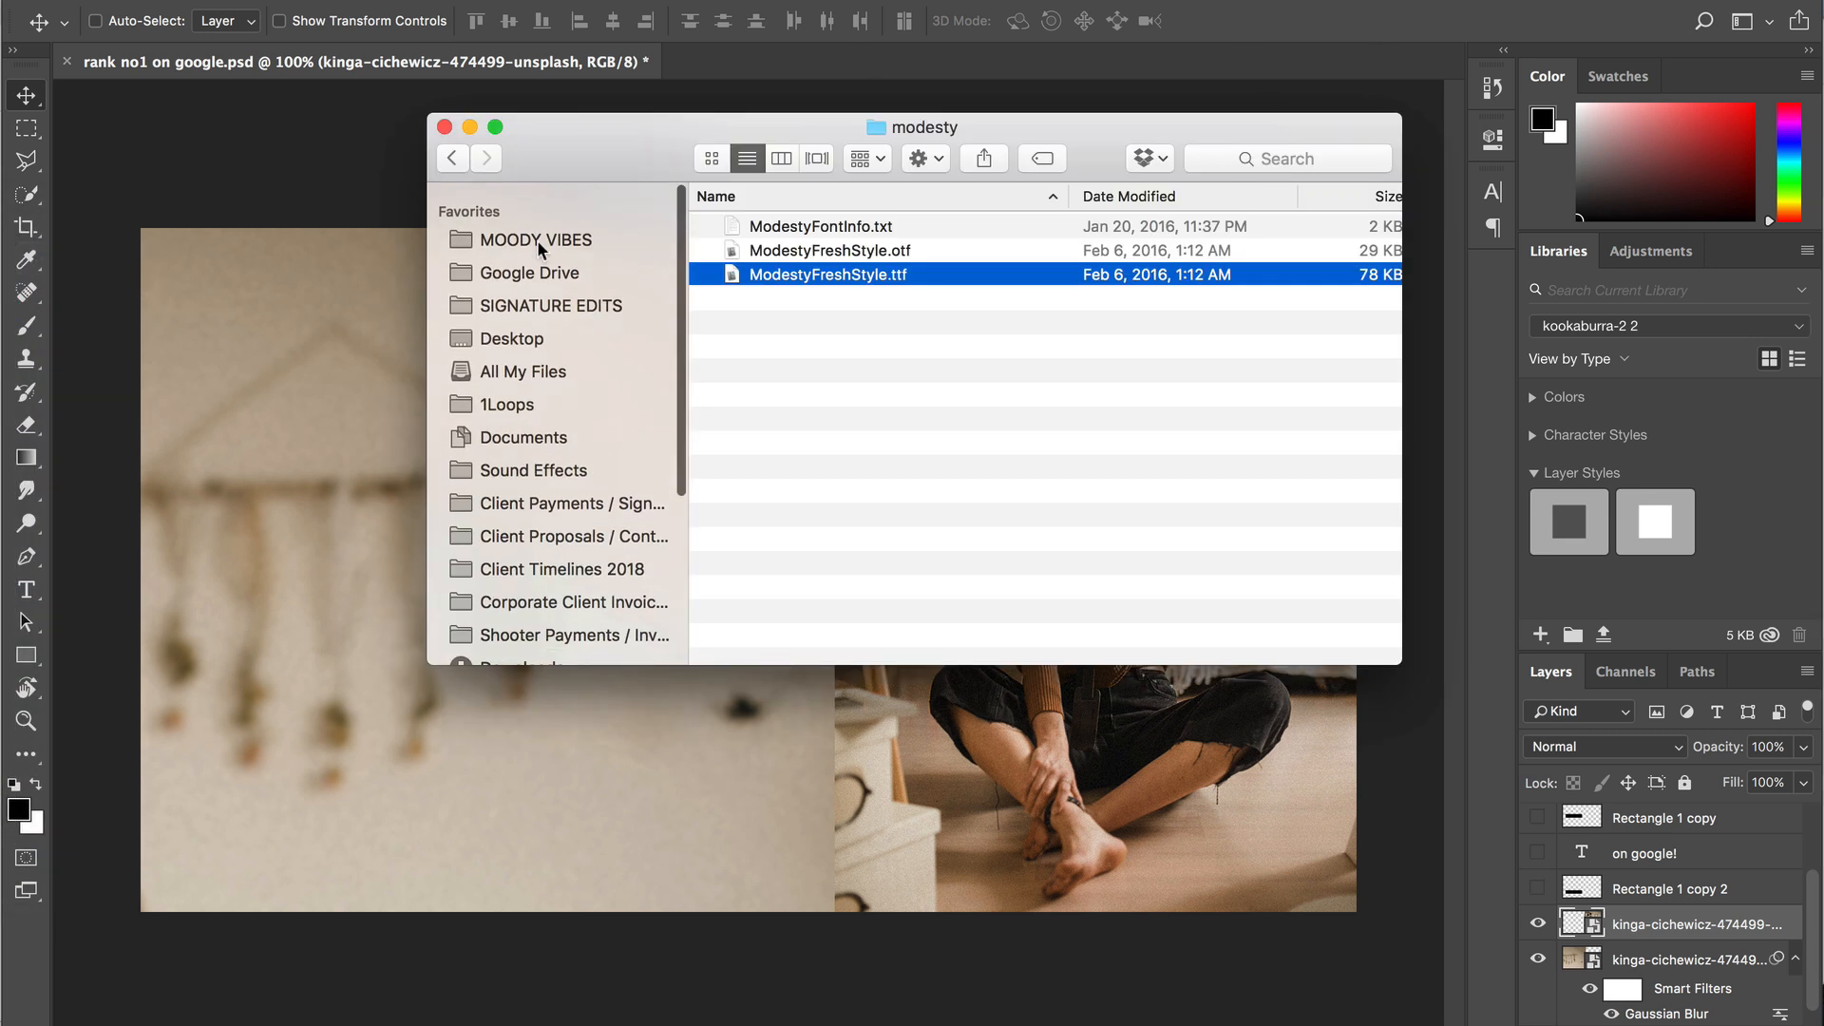
click(539, 323)
double_click(910, 230)
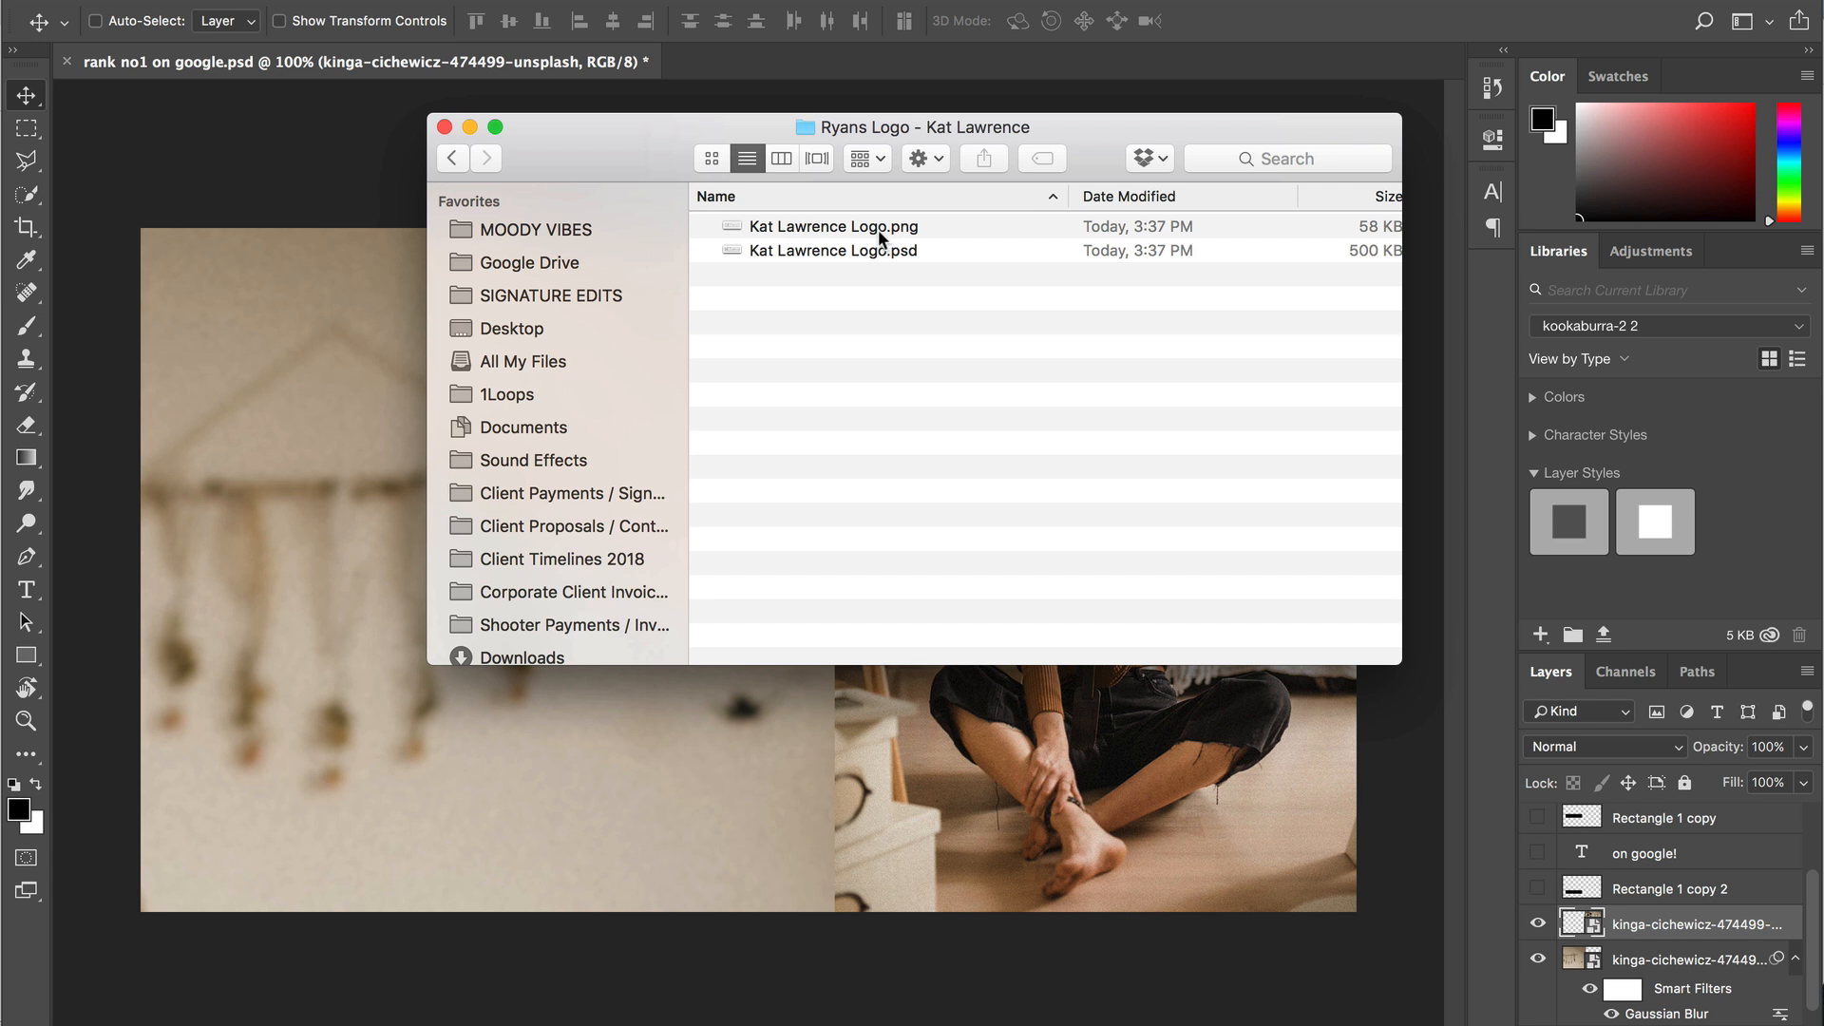
click(878, 230)
drag(878, 230, 855, 760)
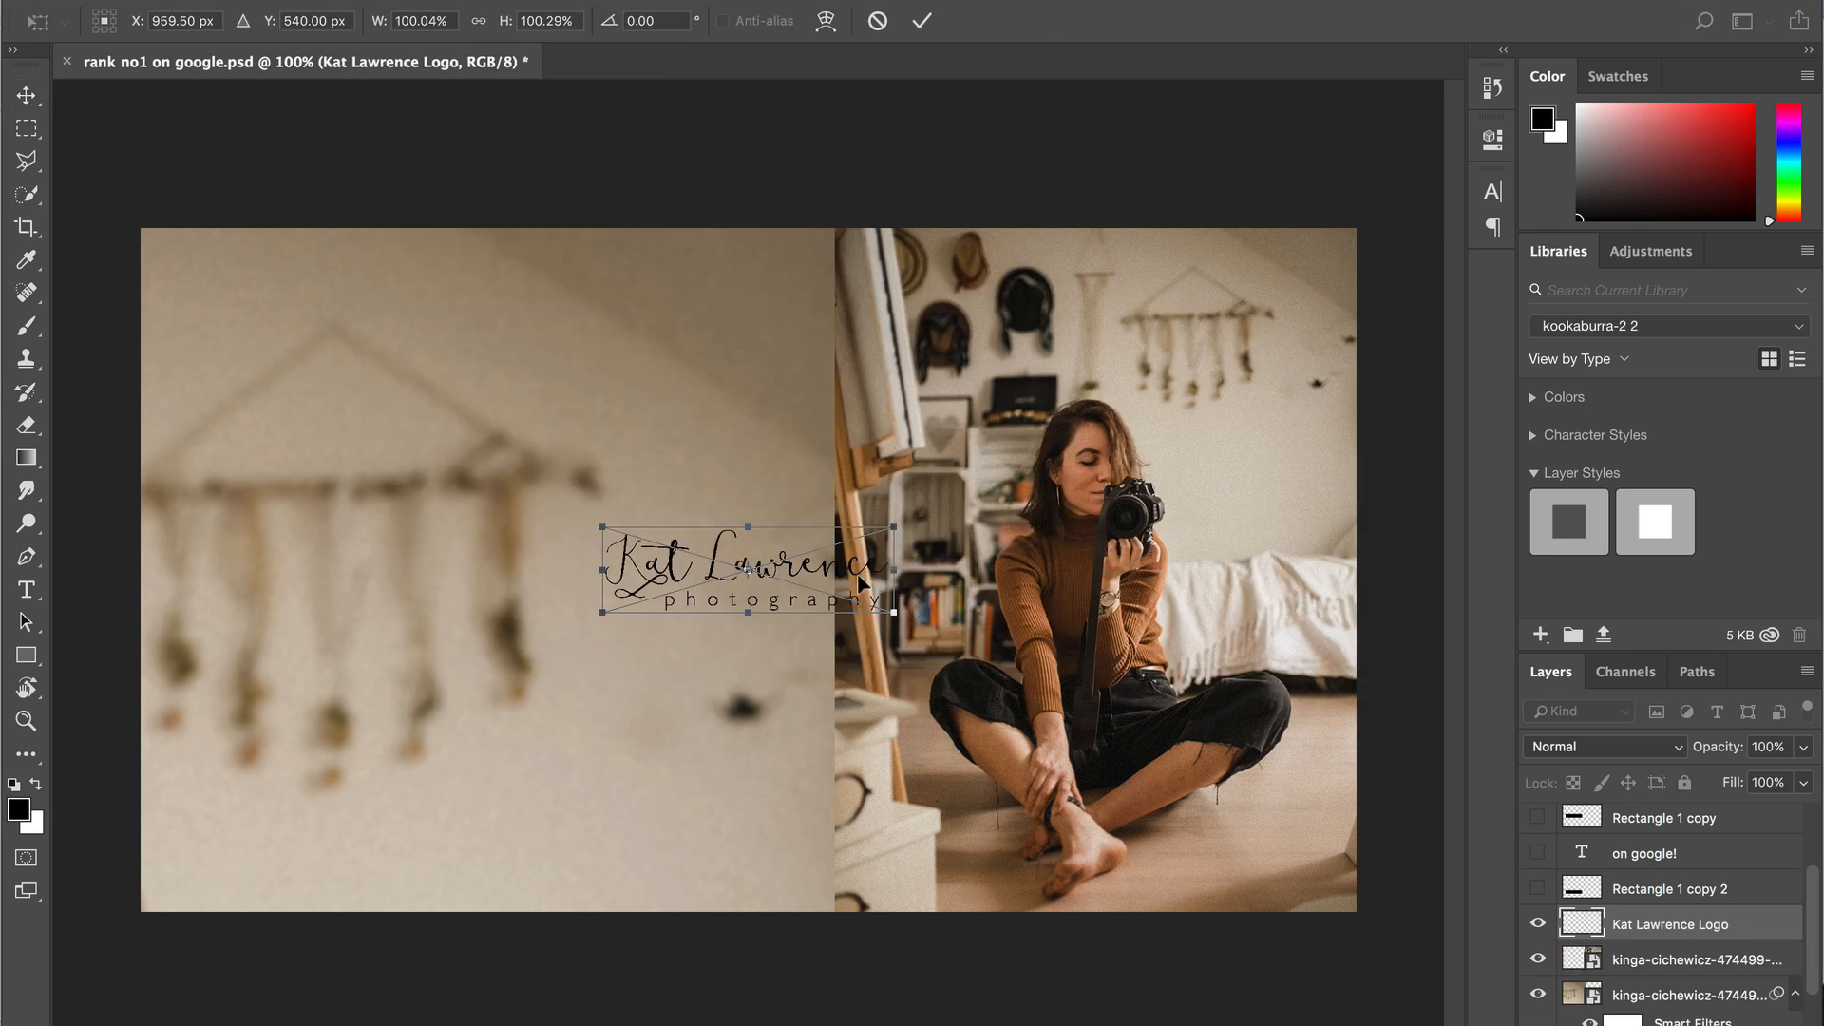
drag(893, 613, 1290, 734)
key(Return)
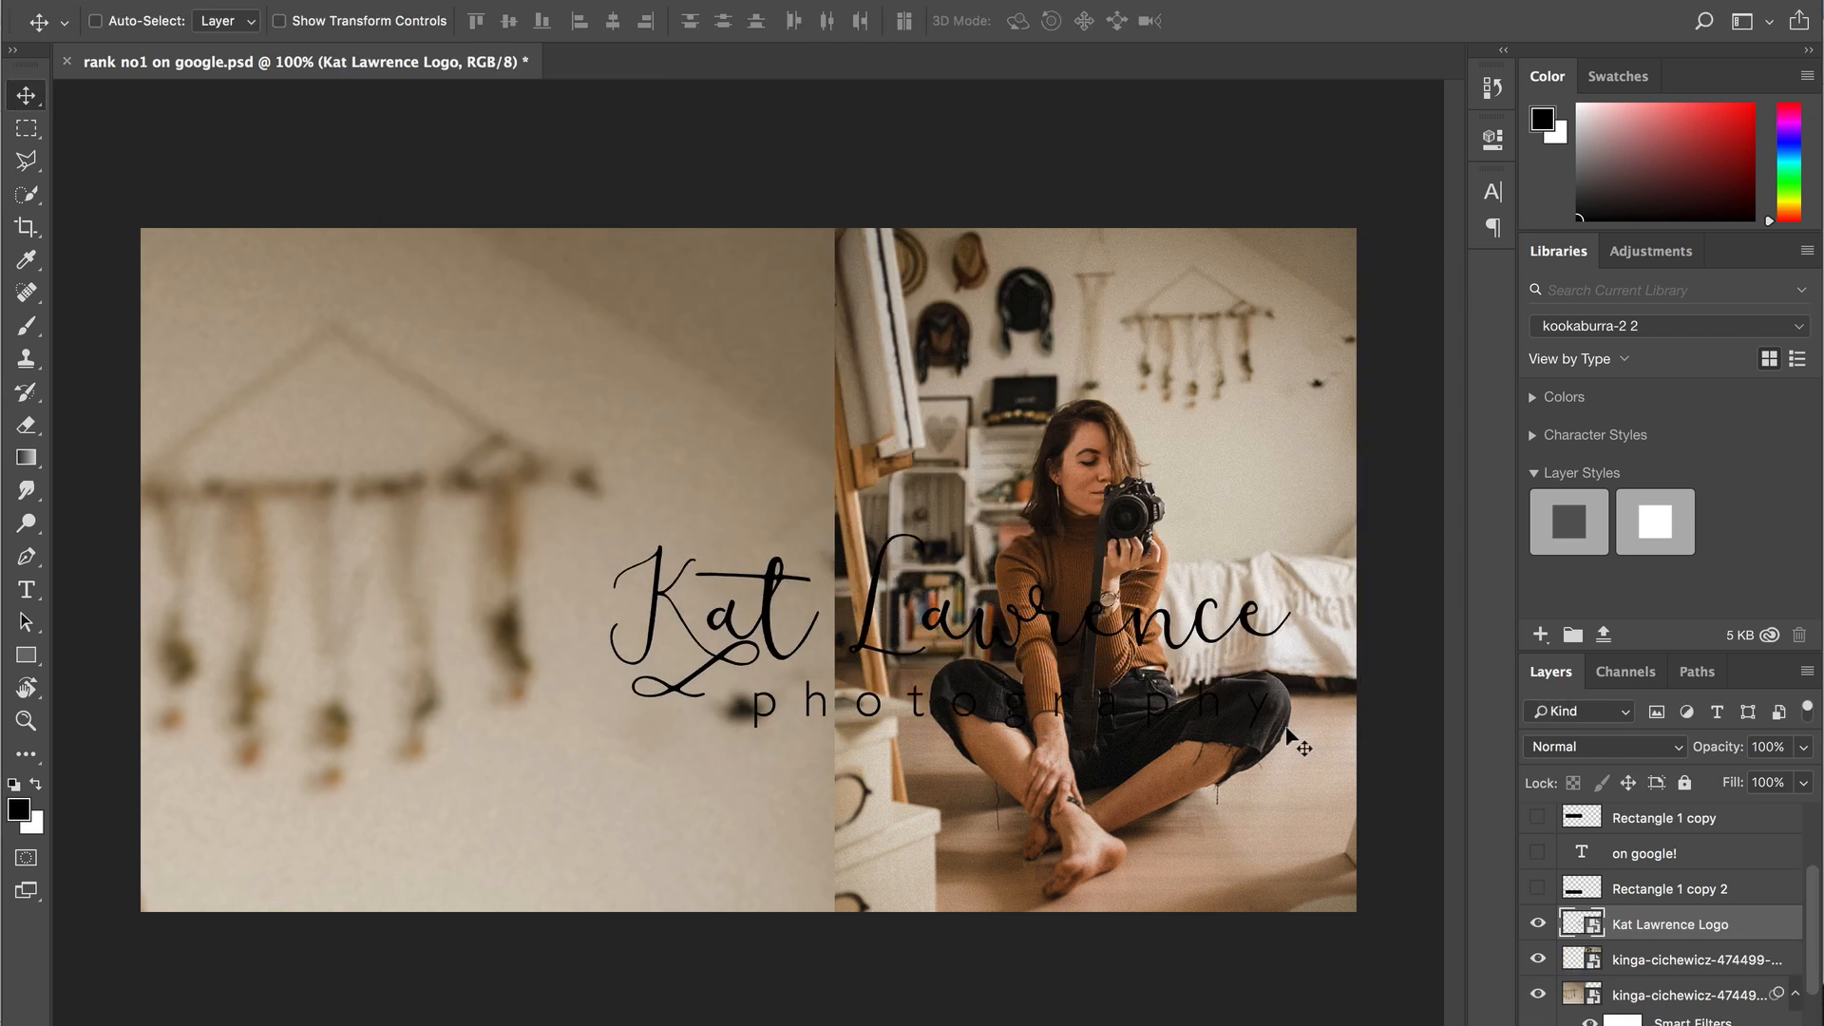
drag(1025, 621, 609, 770)
- Invert the logo and add a white Color Overlay layer style
key(super+i)
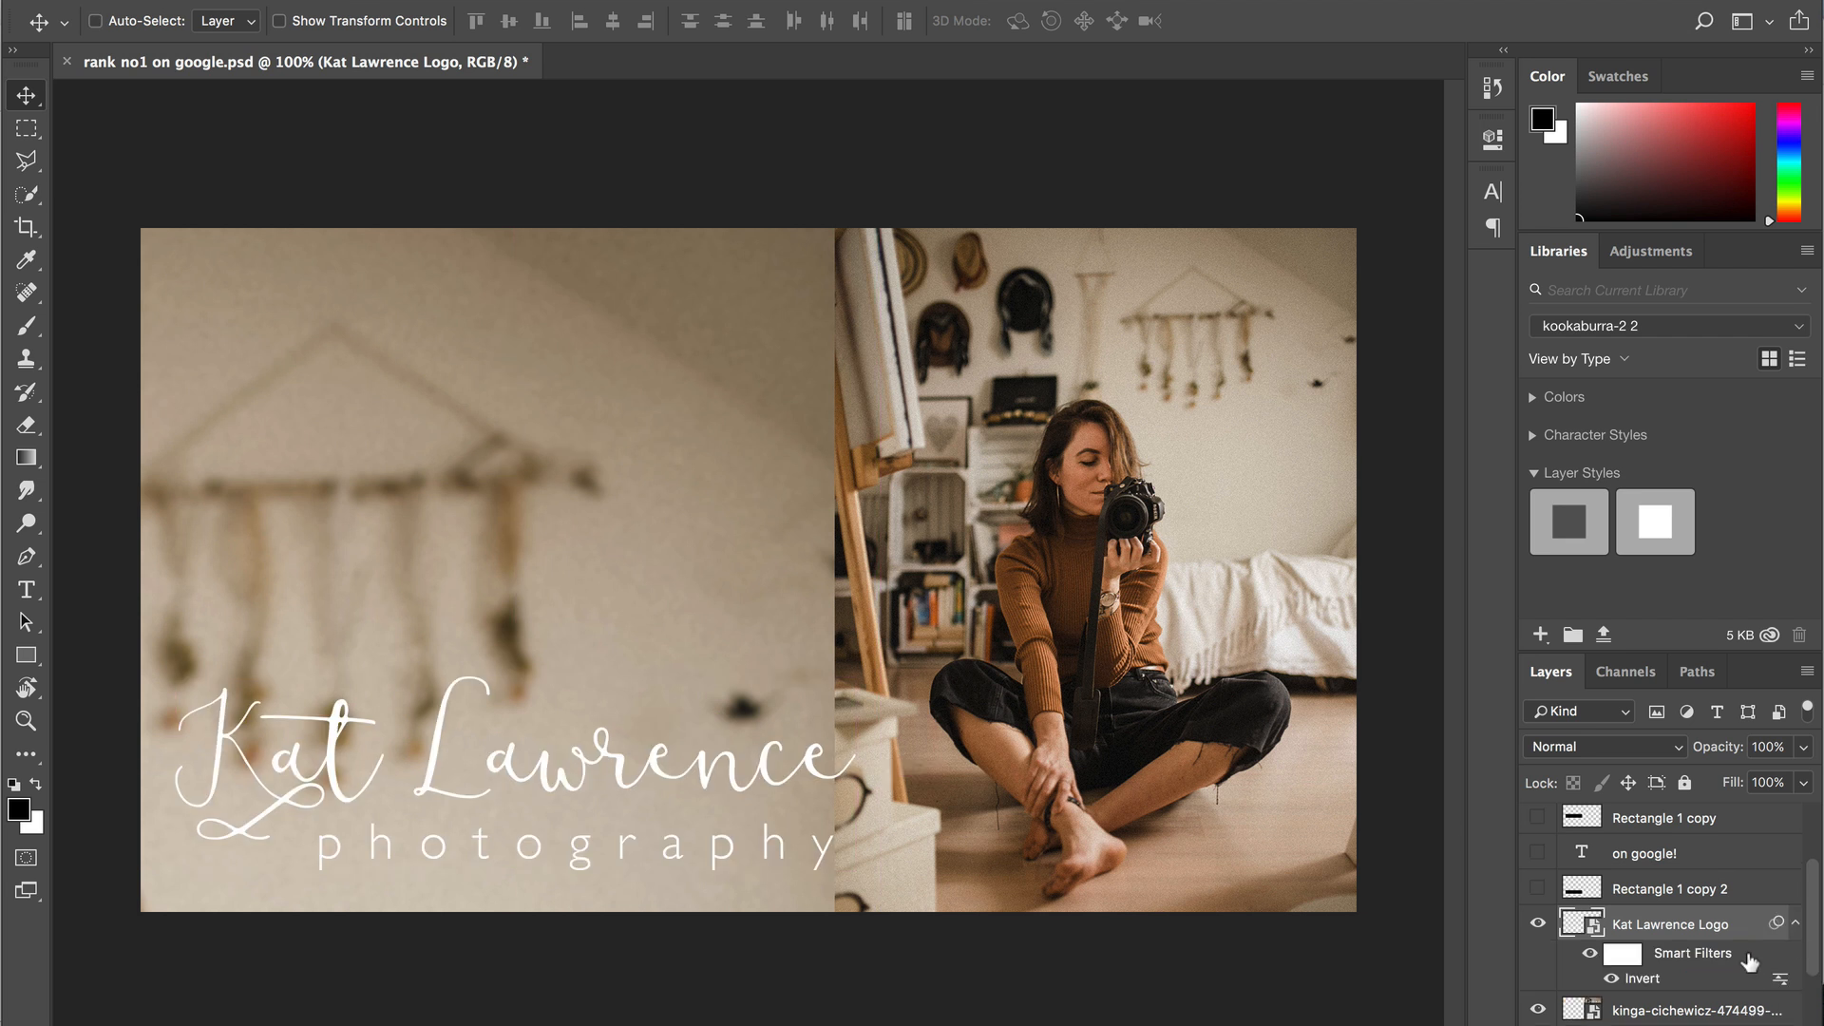
double_click(1739, 927)
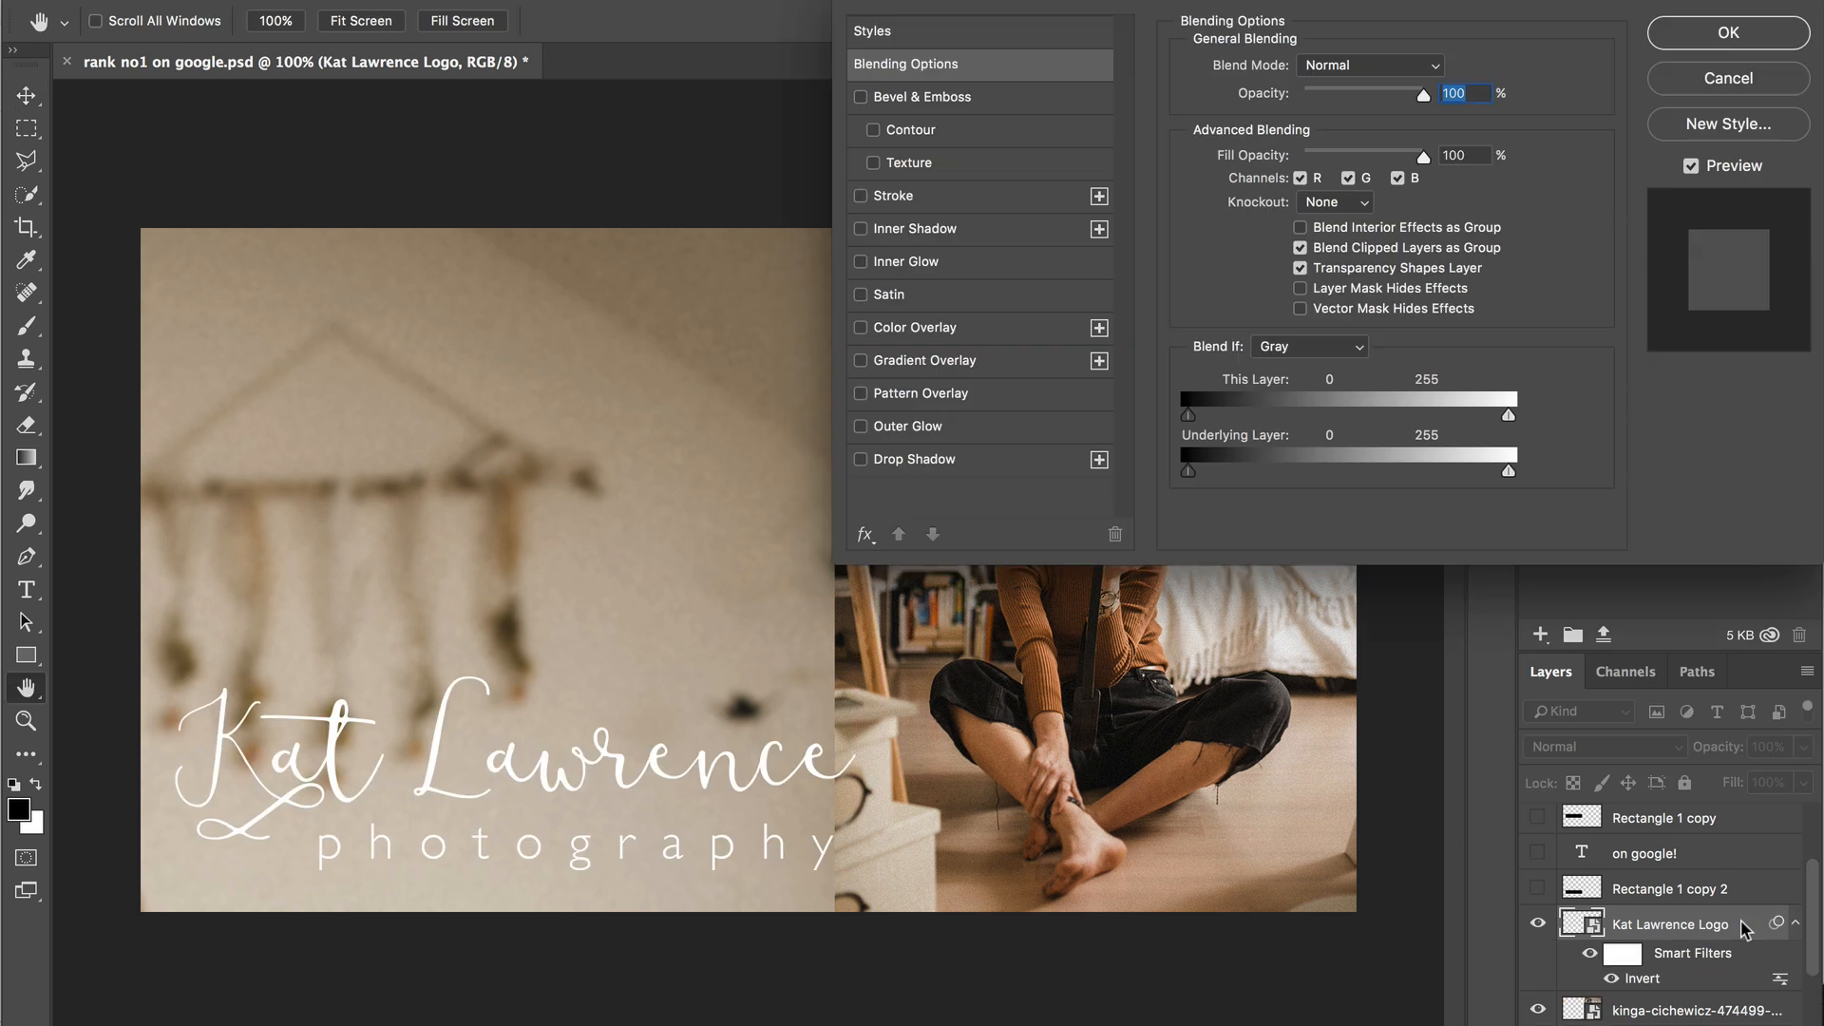
click(910, 332)
click(1439, 68)
mouse_move(1368, 237)
mouse_down()
mouse_move(1114, 219)
mouse_move(1285, 244)
mouse_move(1285, 371)
mouse_move(1049, 150)
mouse_up()
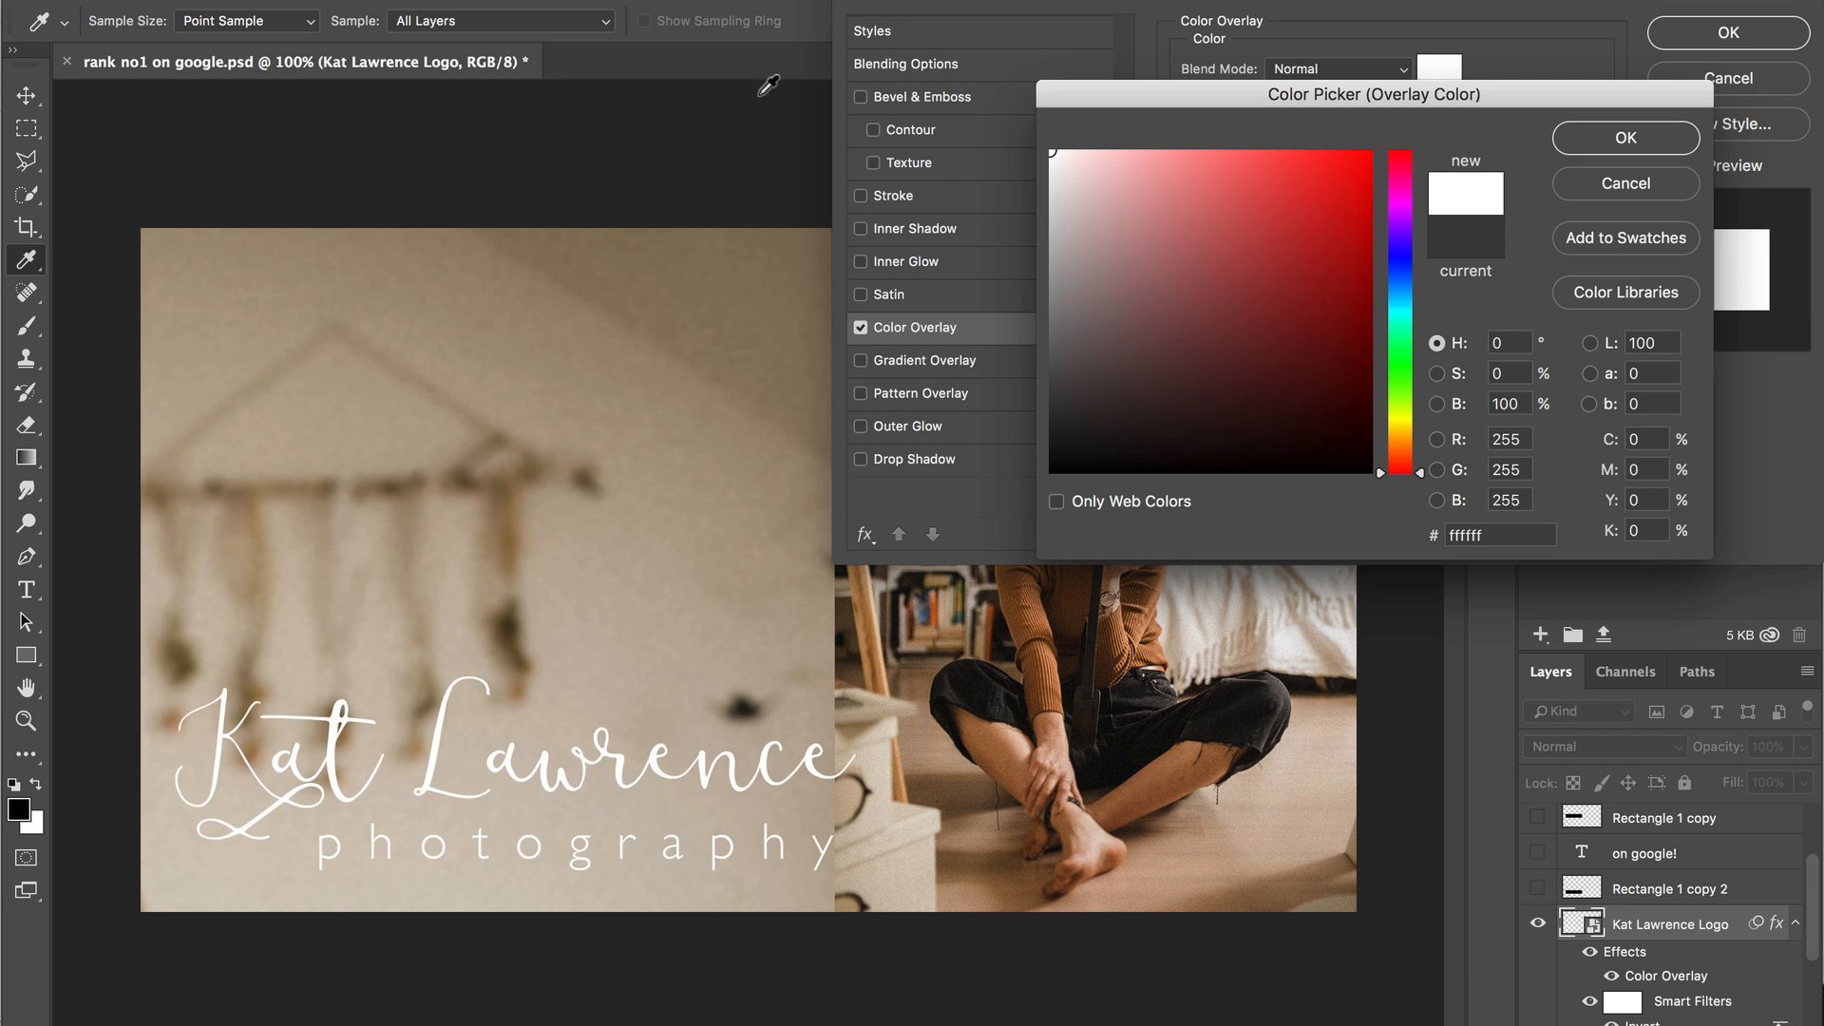
click(1628, 138)
click(1699, 34)
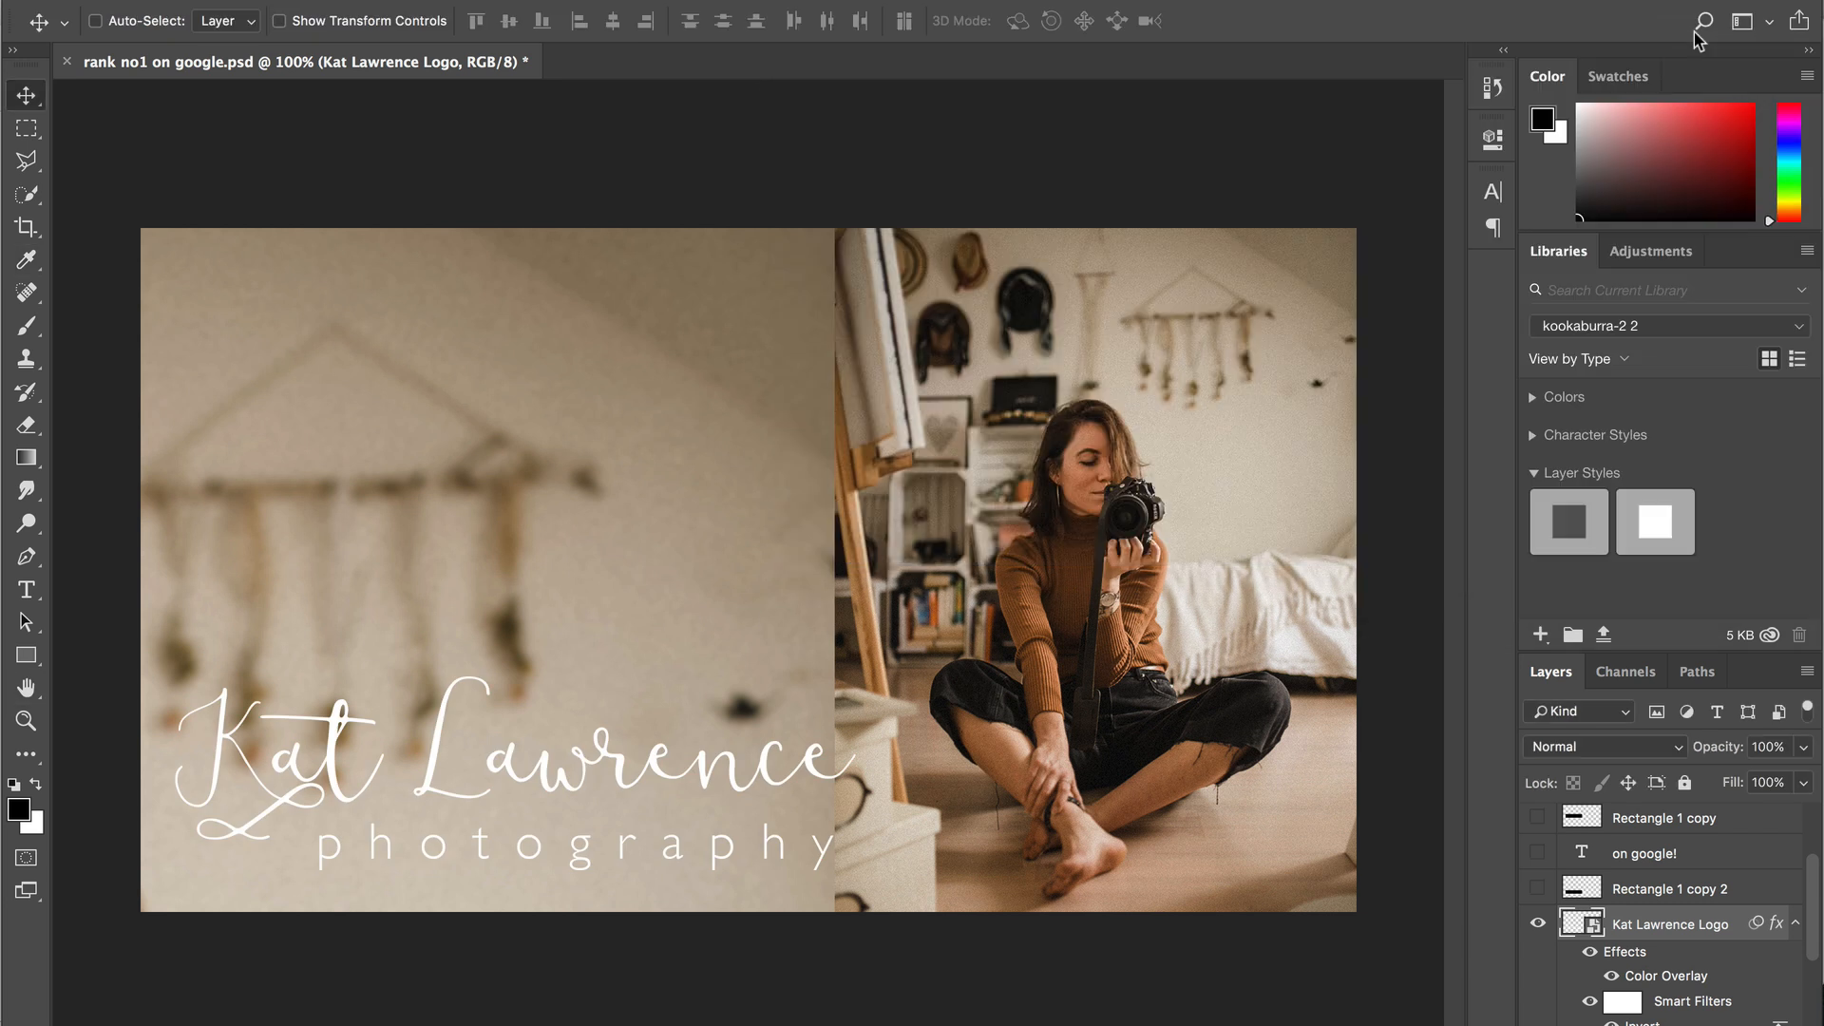
- Scale the logo down proportionally and move it to the photo's top-right corner
key(ctrl+t)
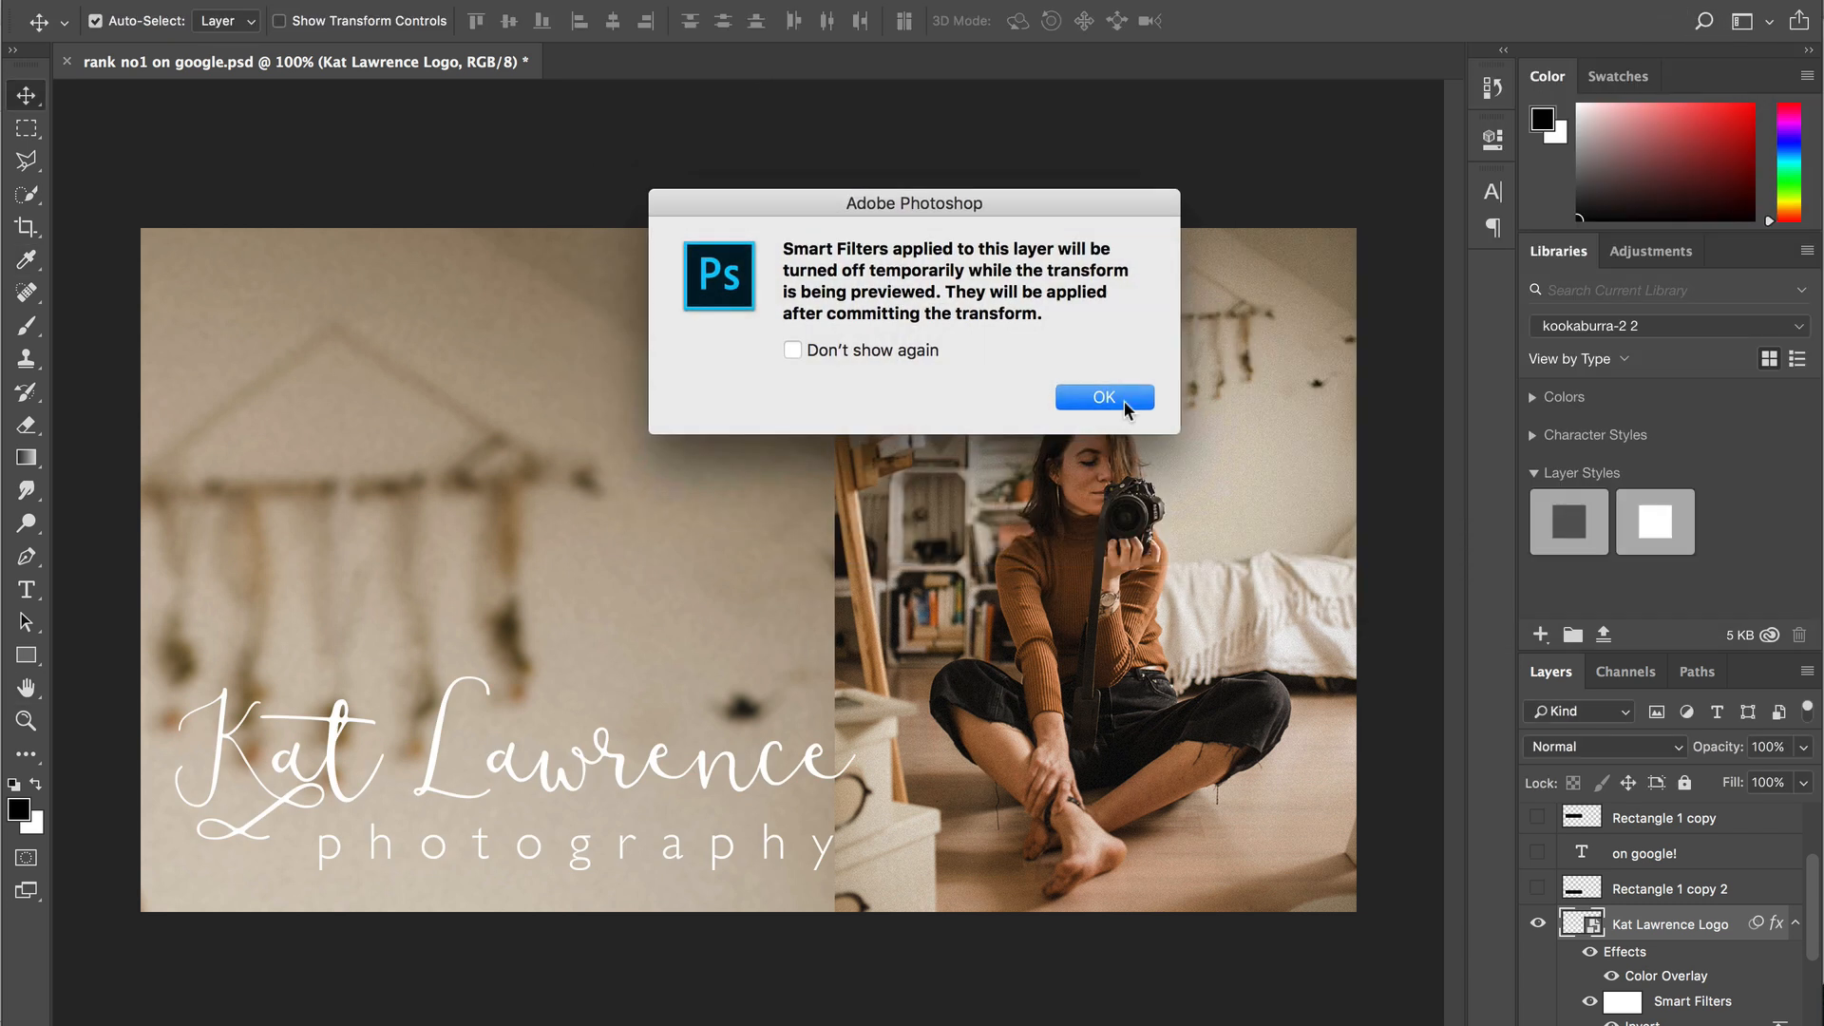
click(1121, 400)
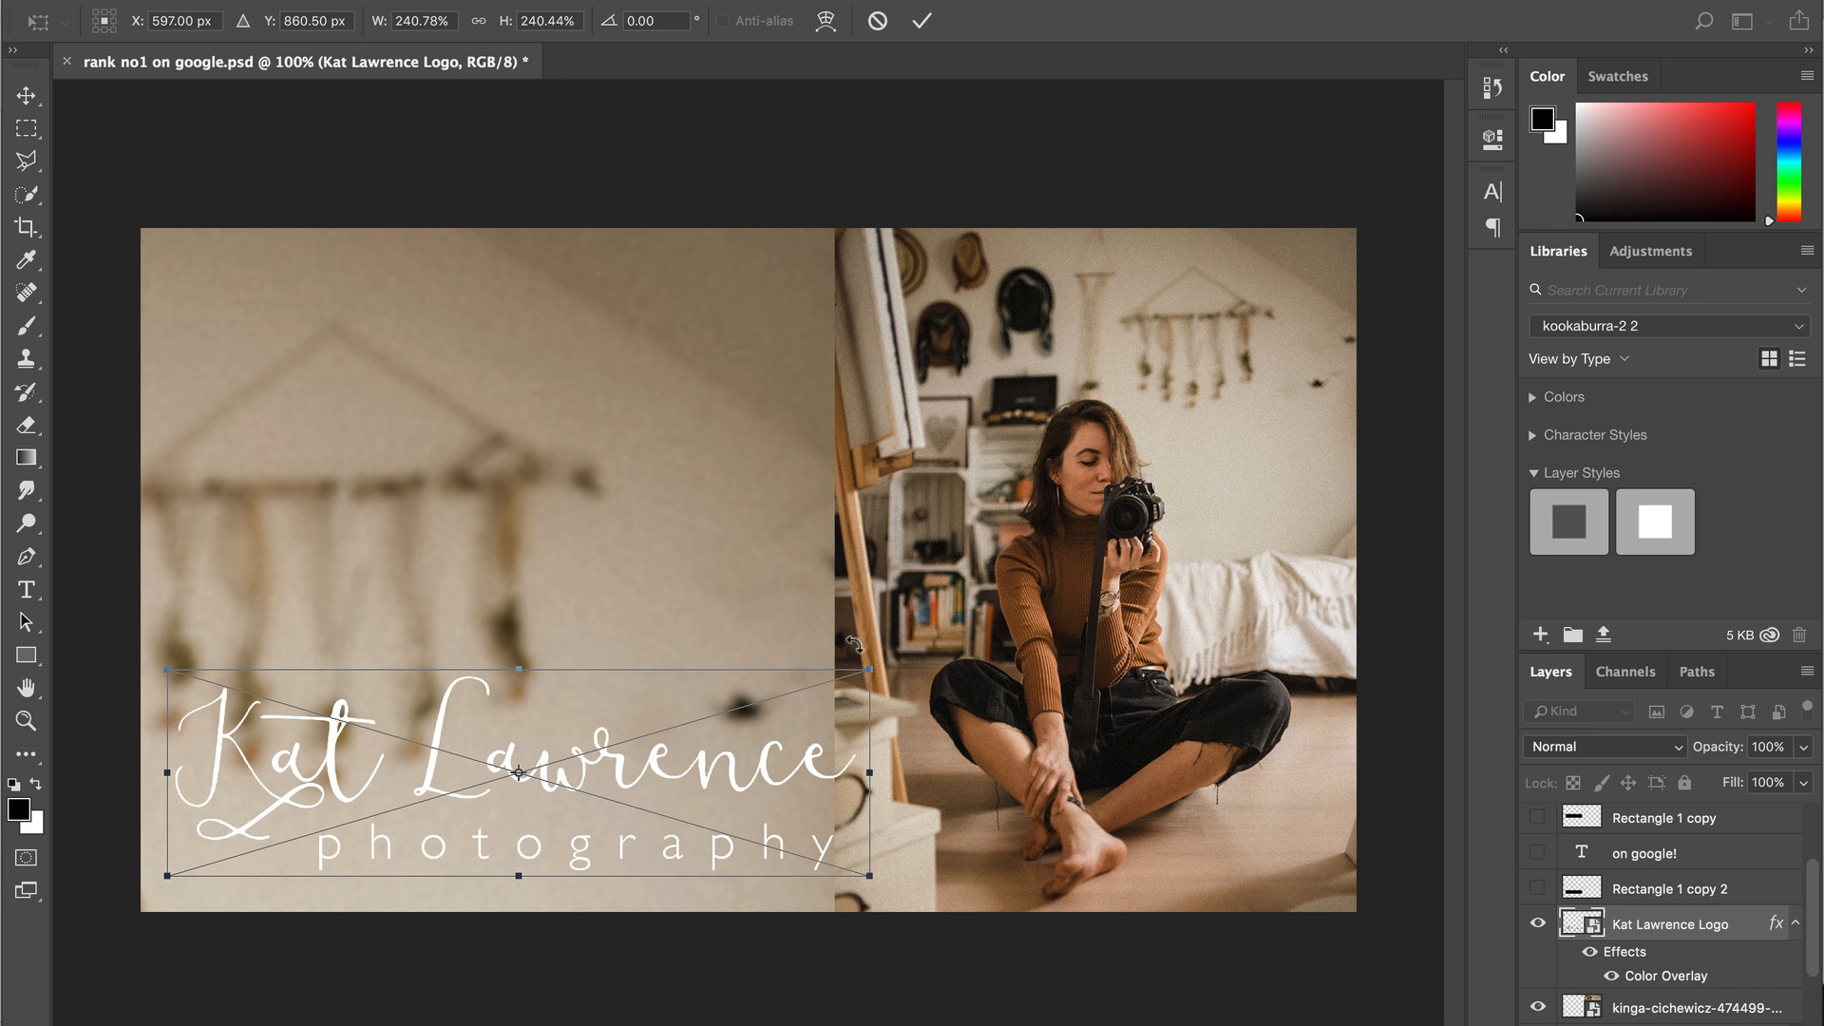
drag(866, 660, 524, 753)
key(Return)
drag(403, 838, 1212, 295)
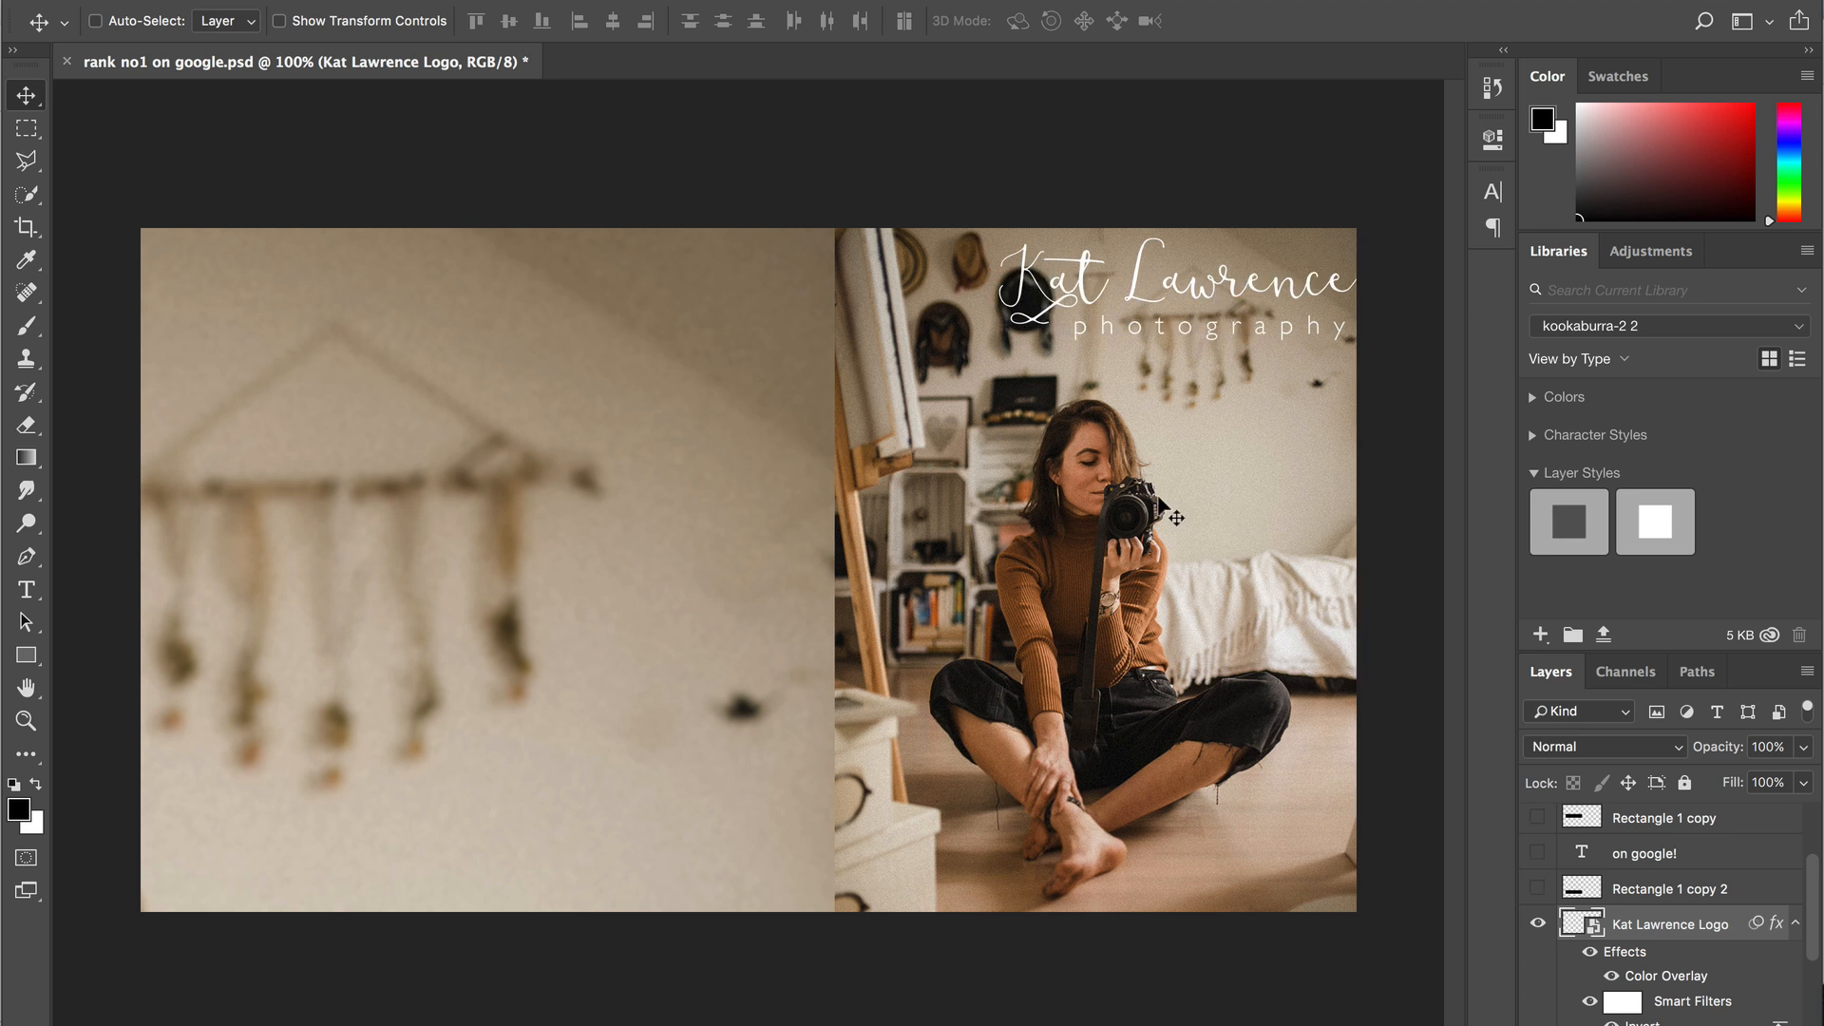
key(Left)
key(Left)
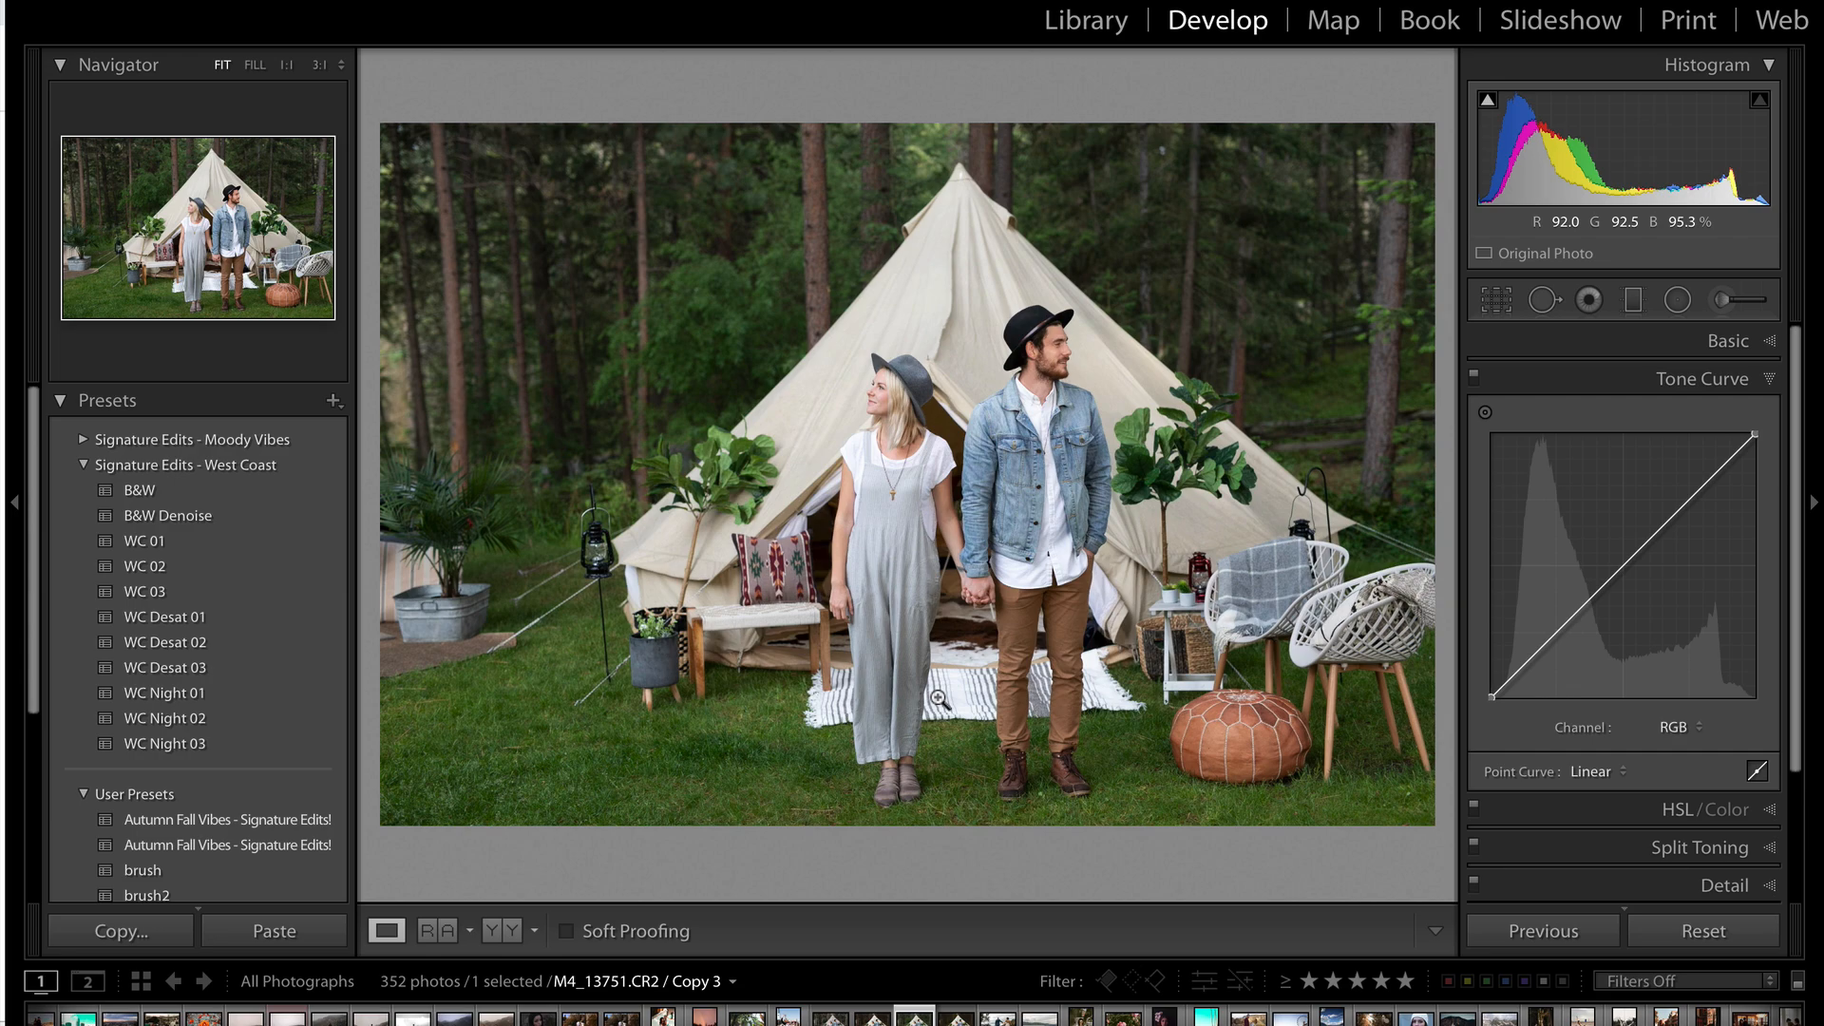
click(114, 7)
click(145, 98)
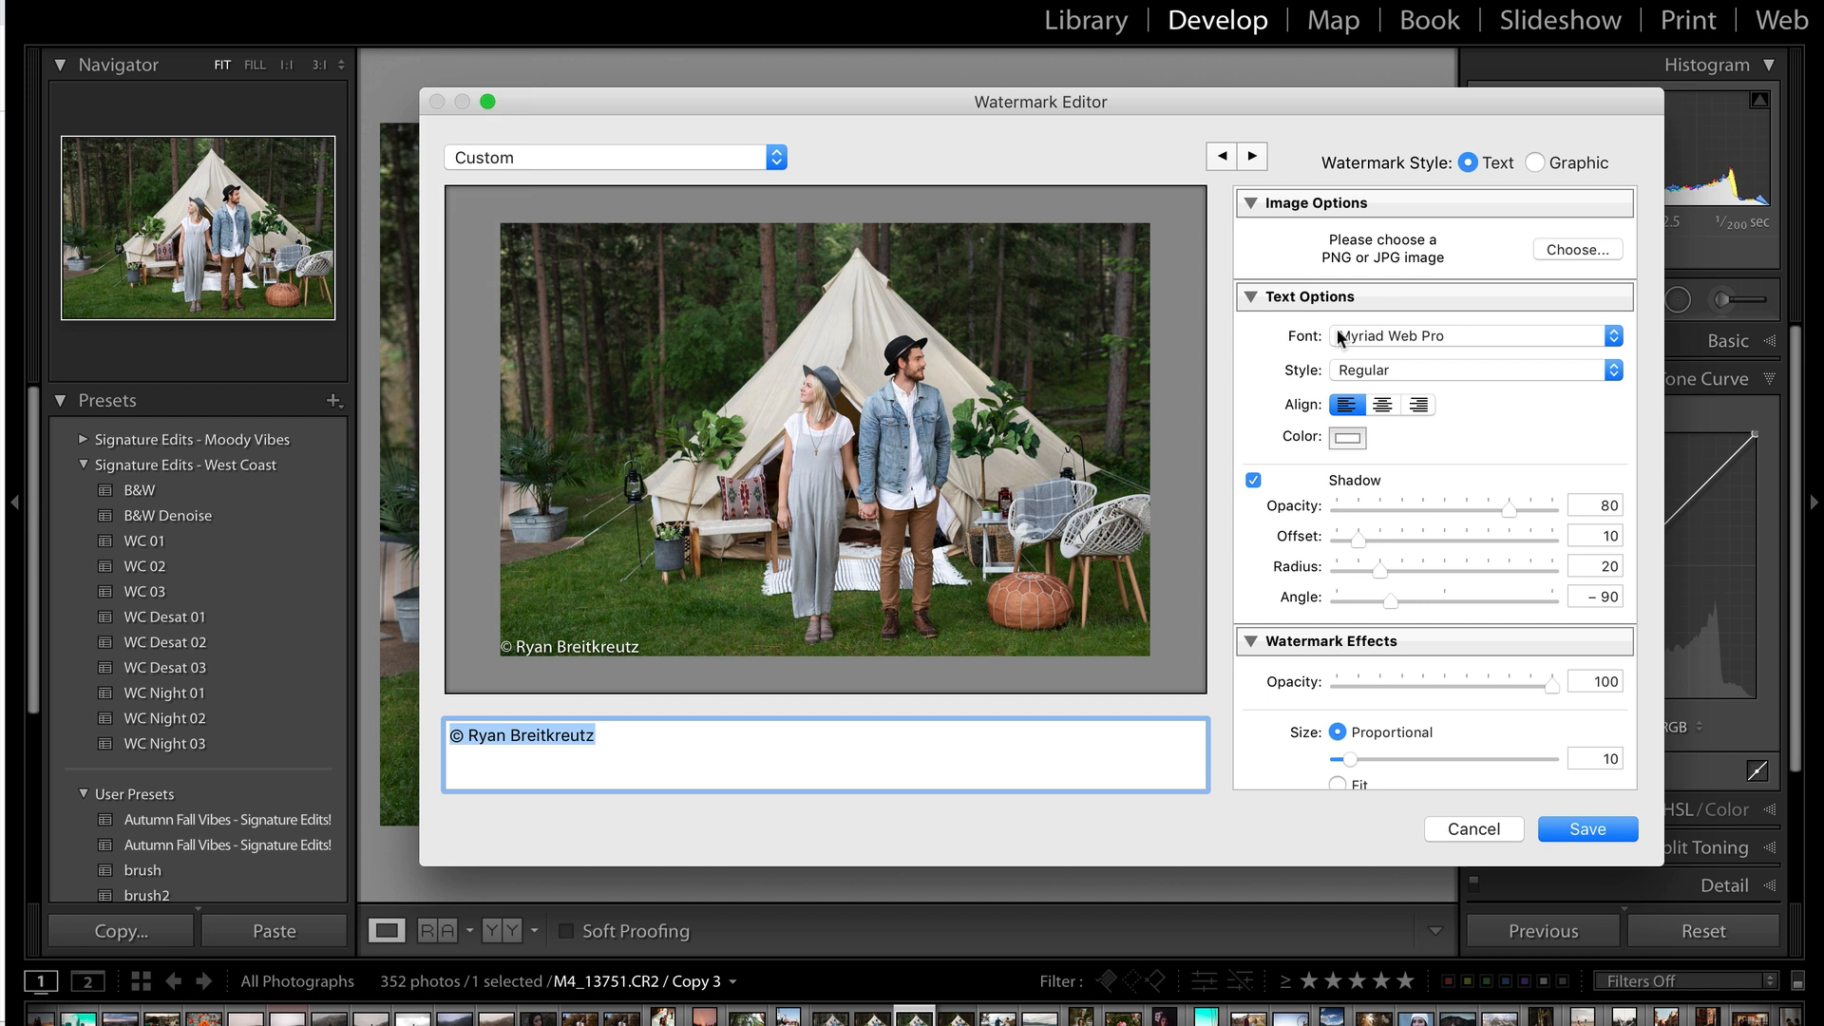
click(1572, 247)
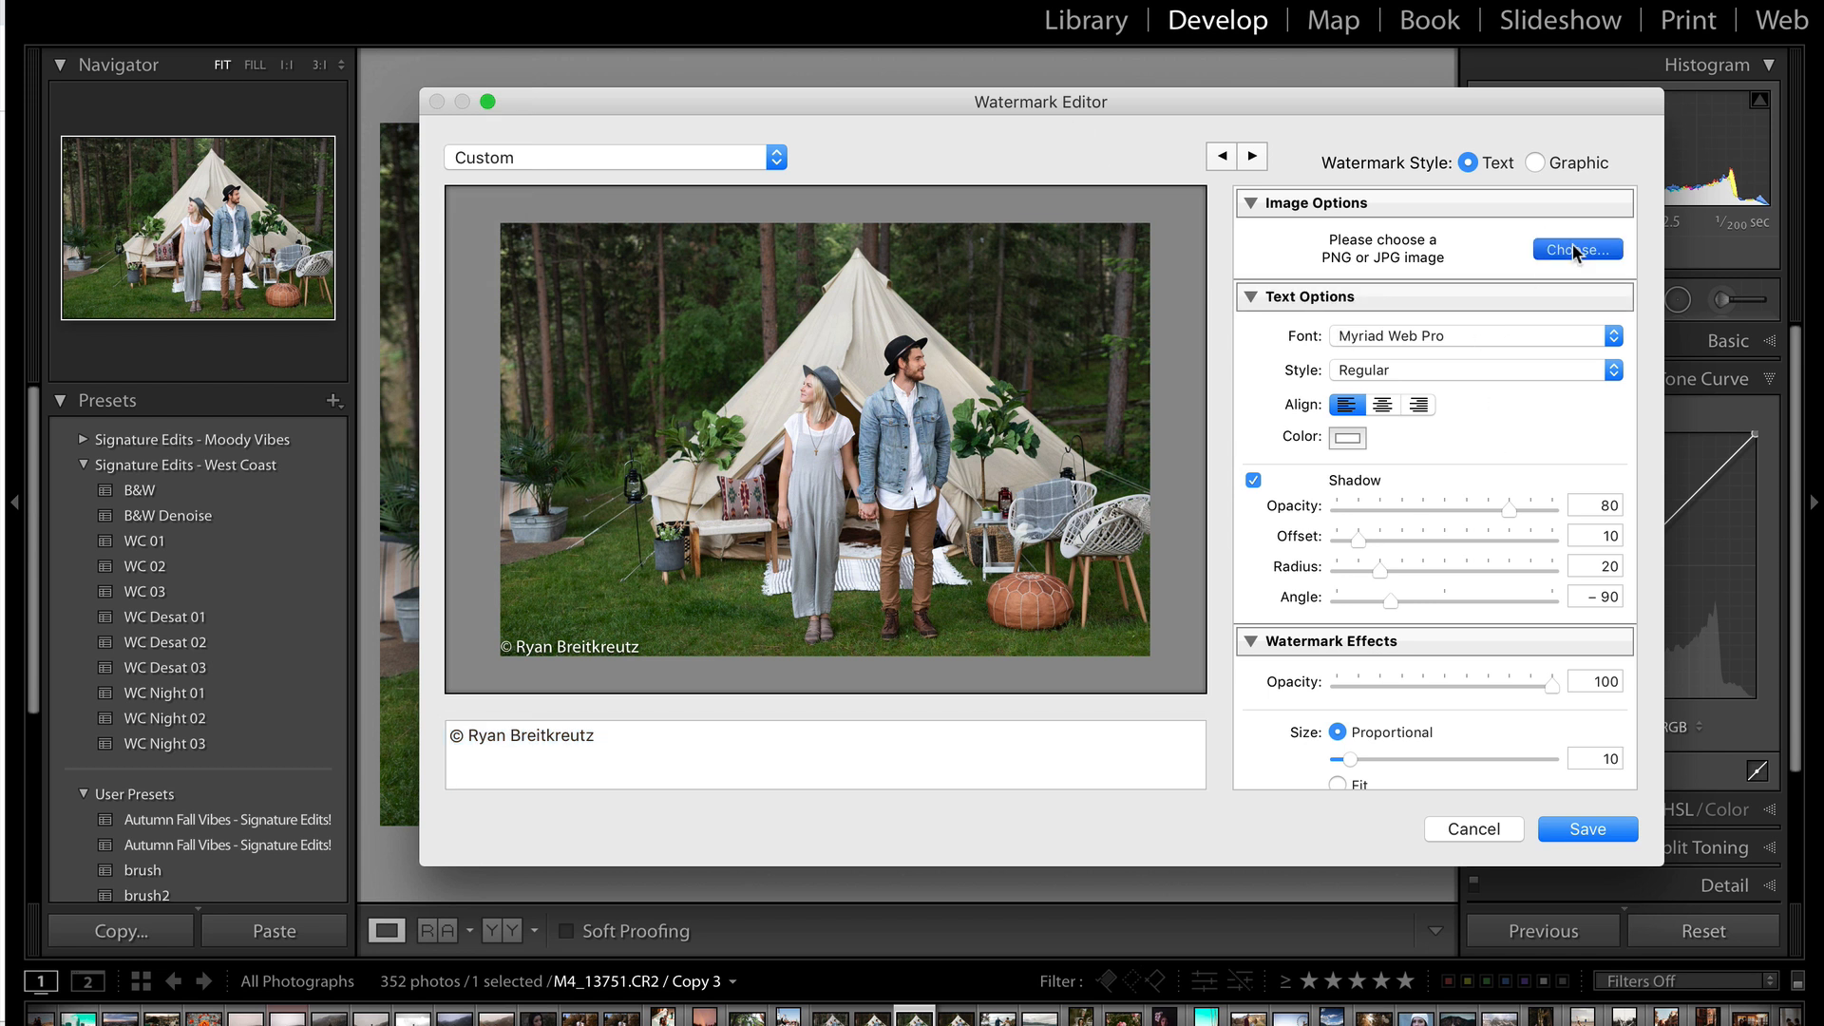
double_click(942, 263)
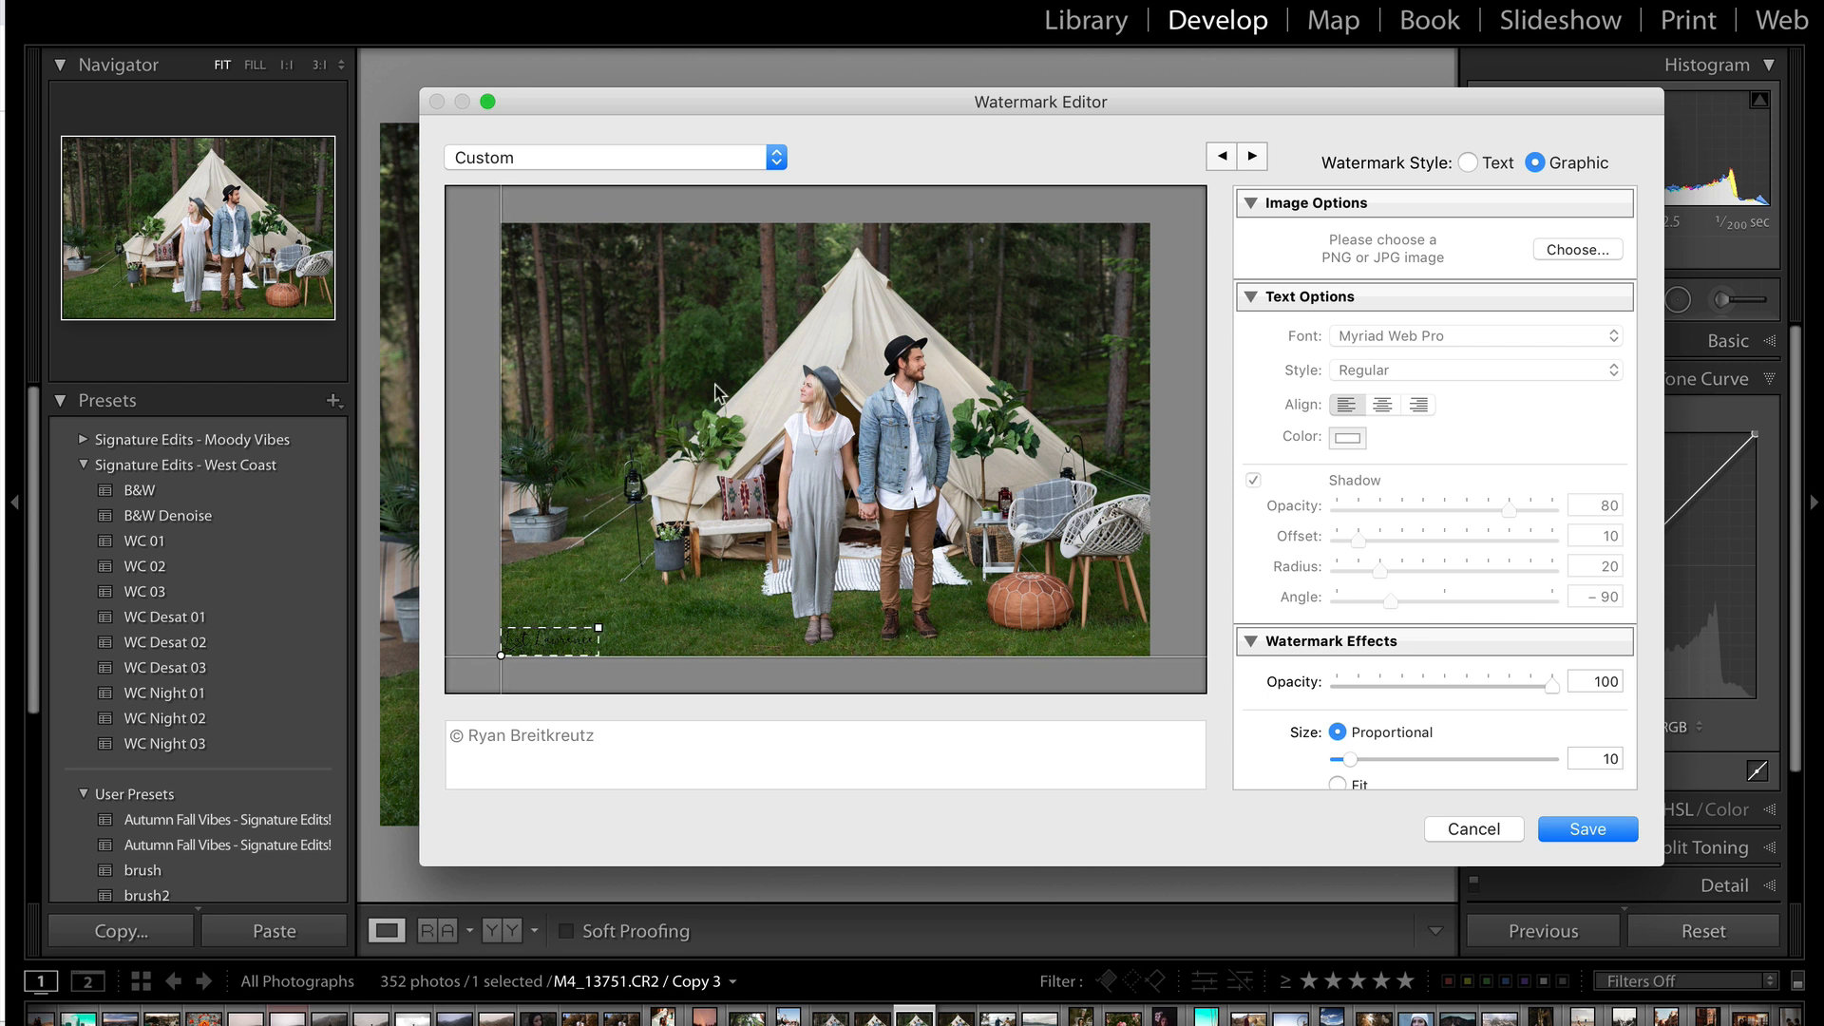
drag(602, 626, 693, 599)
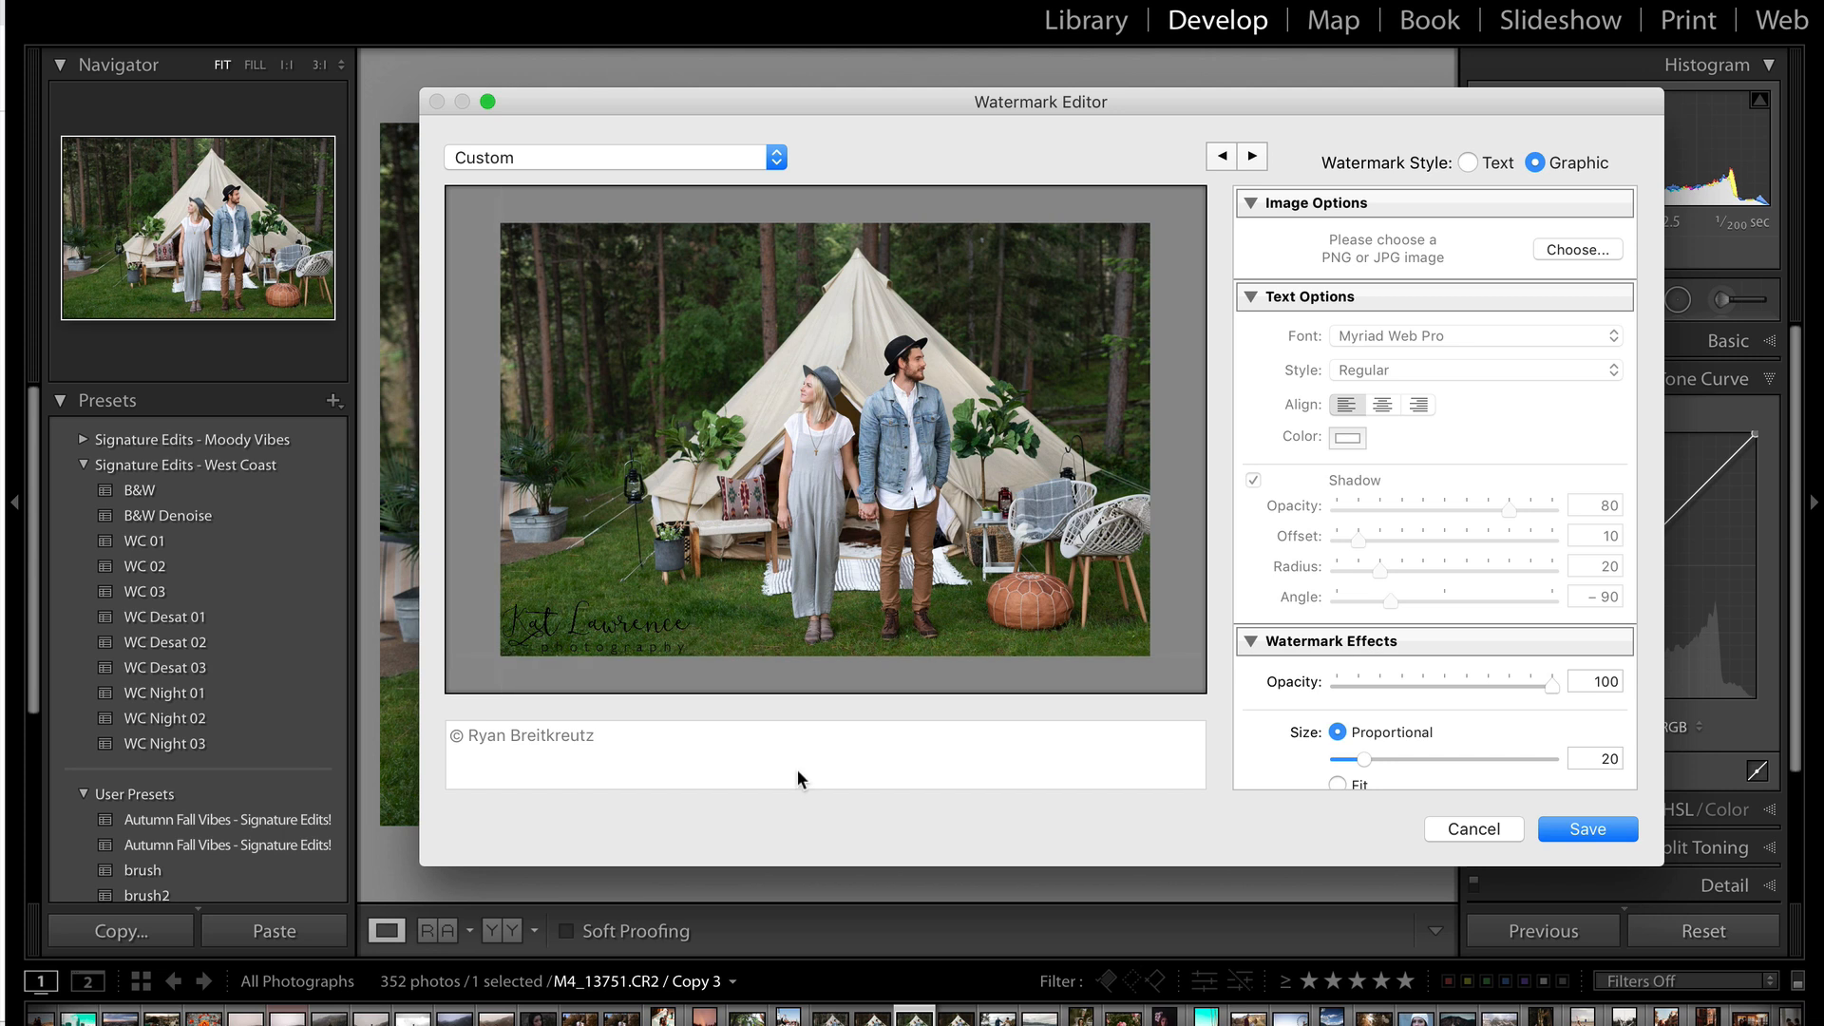
key(ctrl+Up)
click(589, 353)
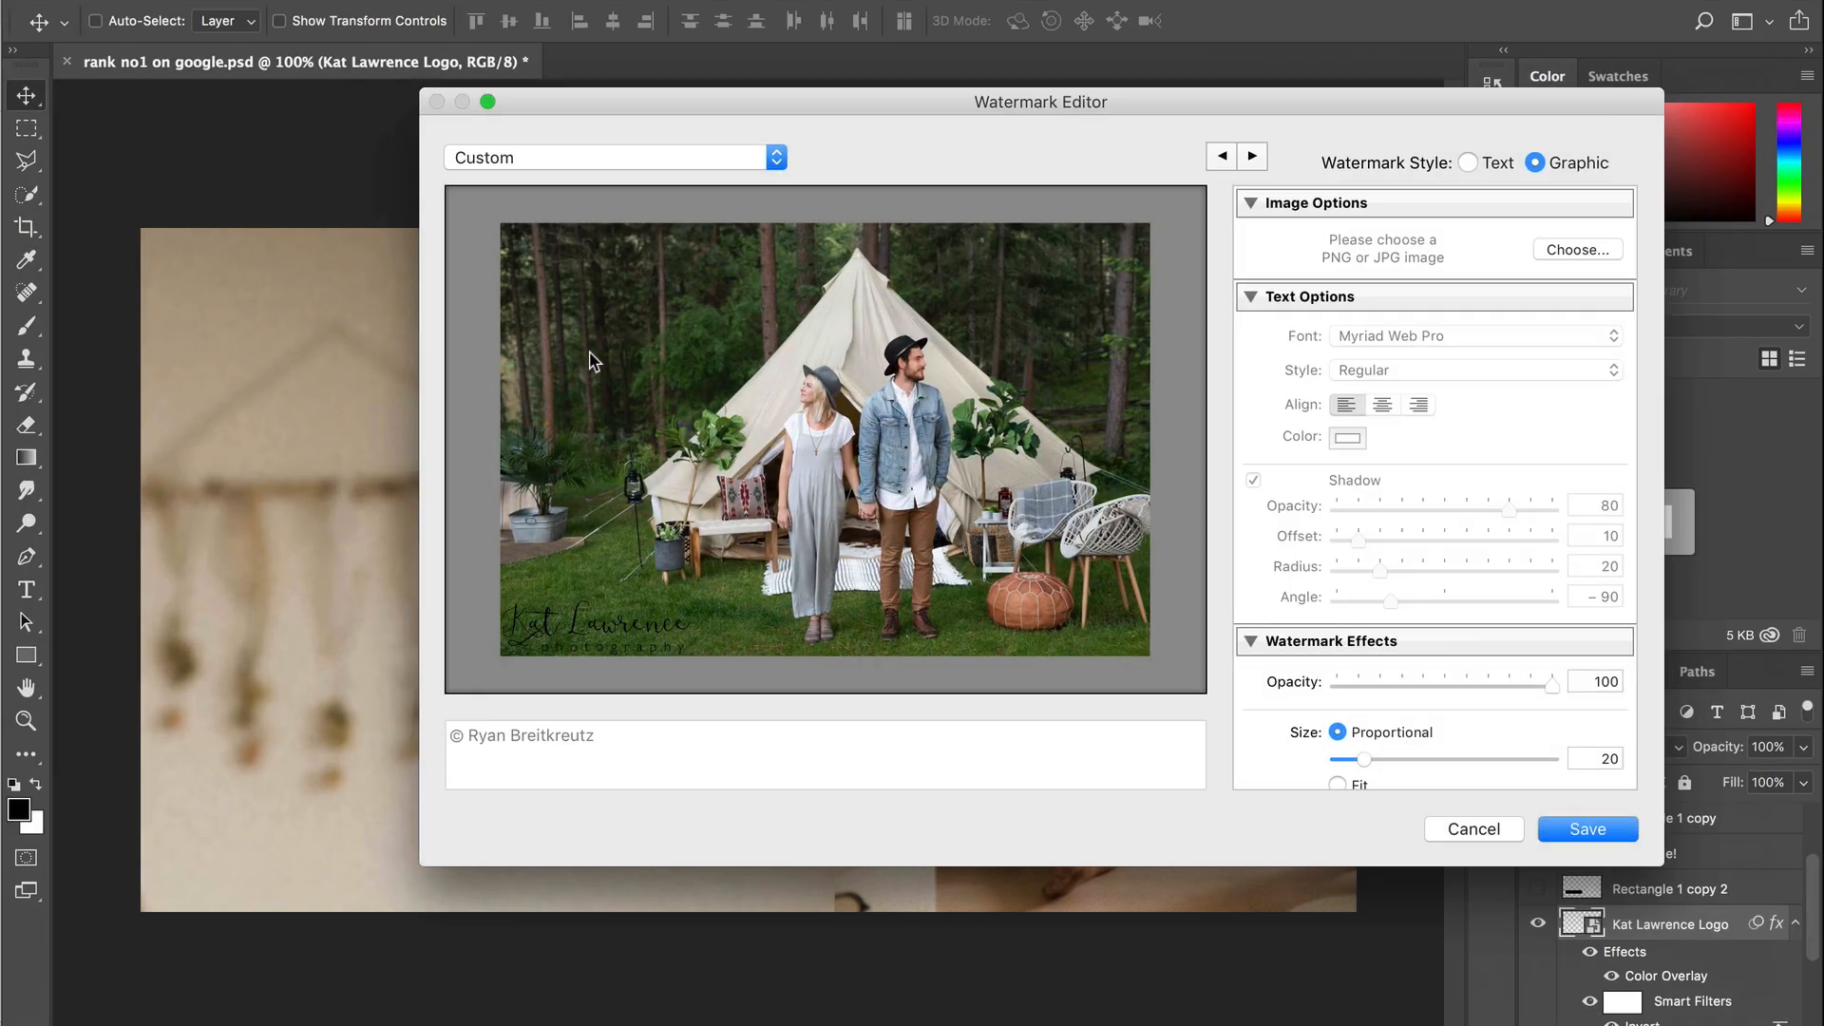
click(66, 62)
click(850, 339)
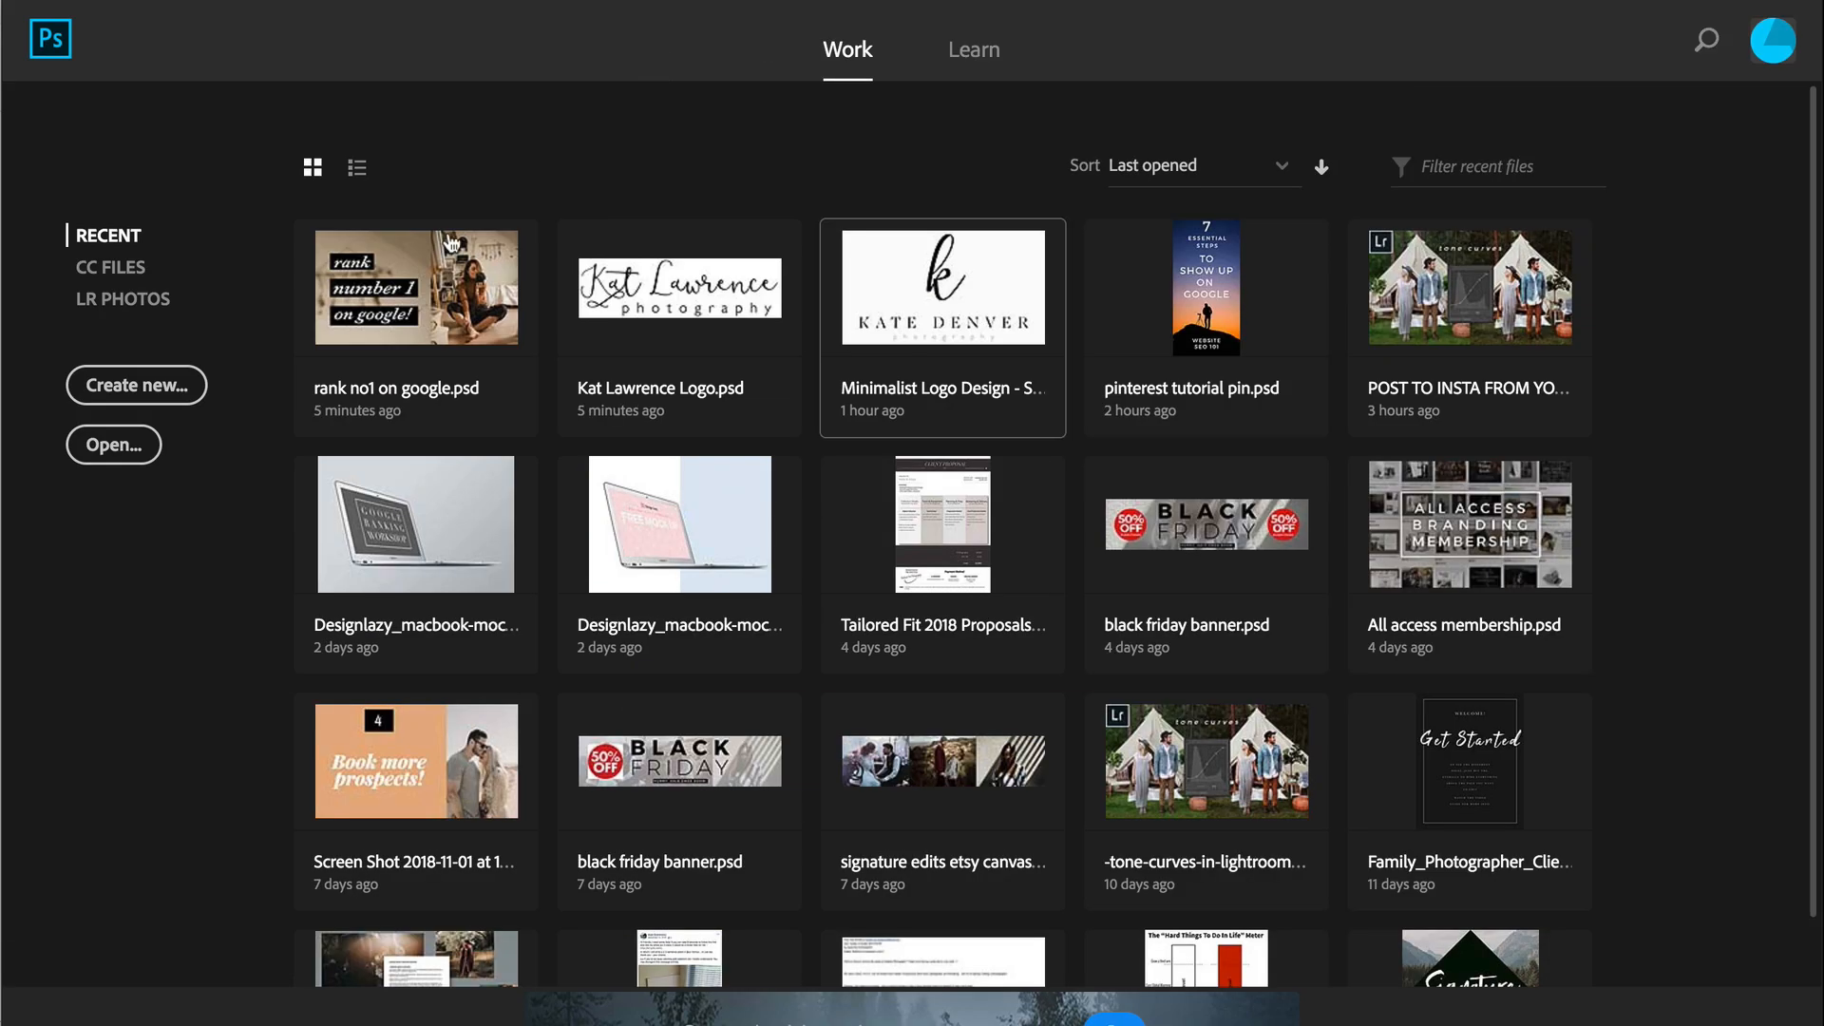
click(704, 277)
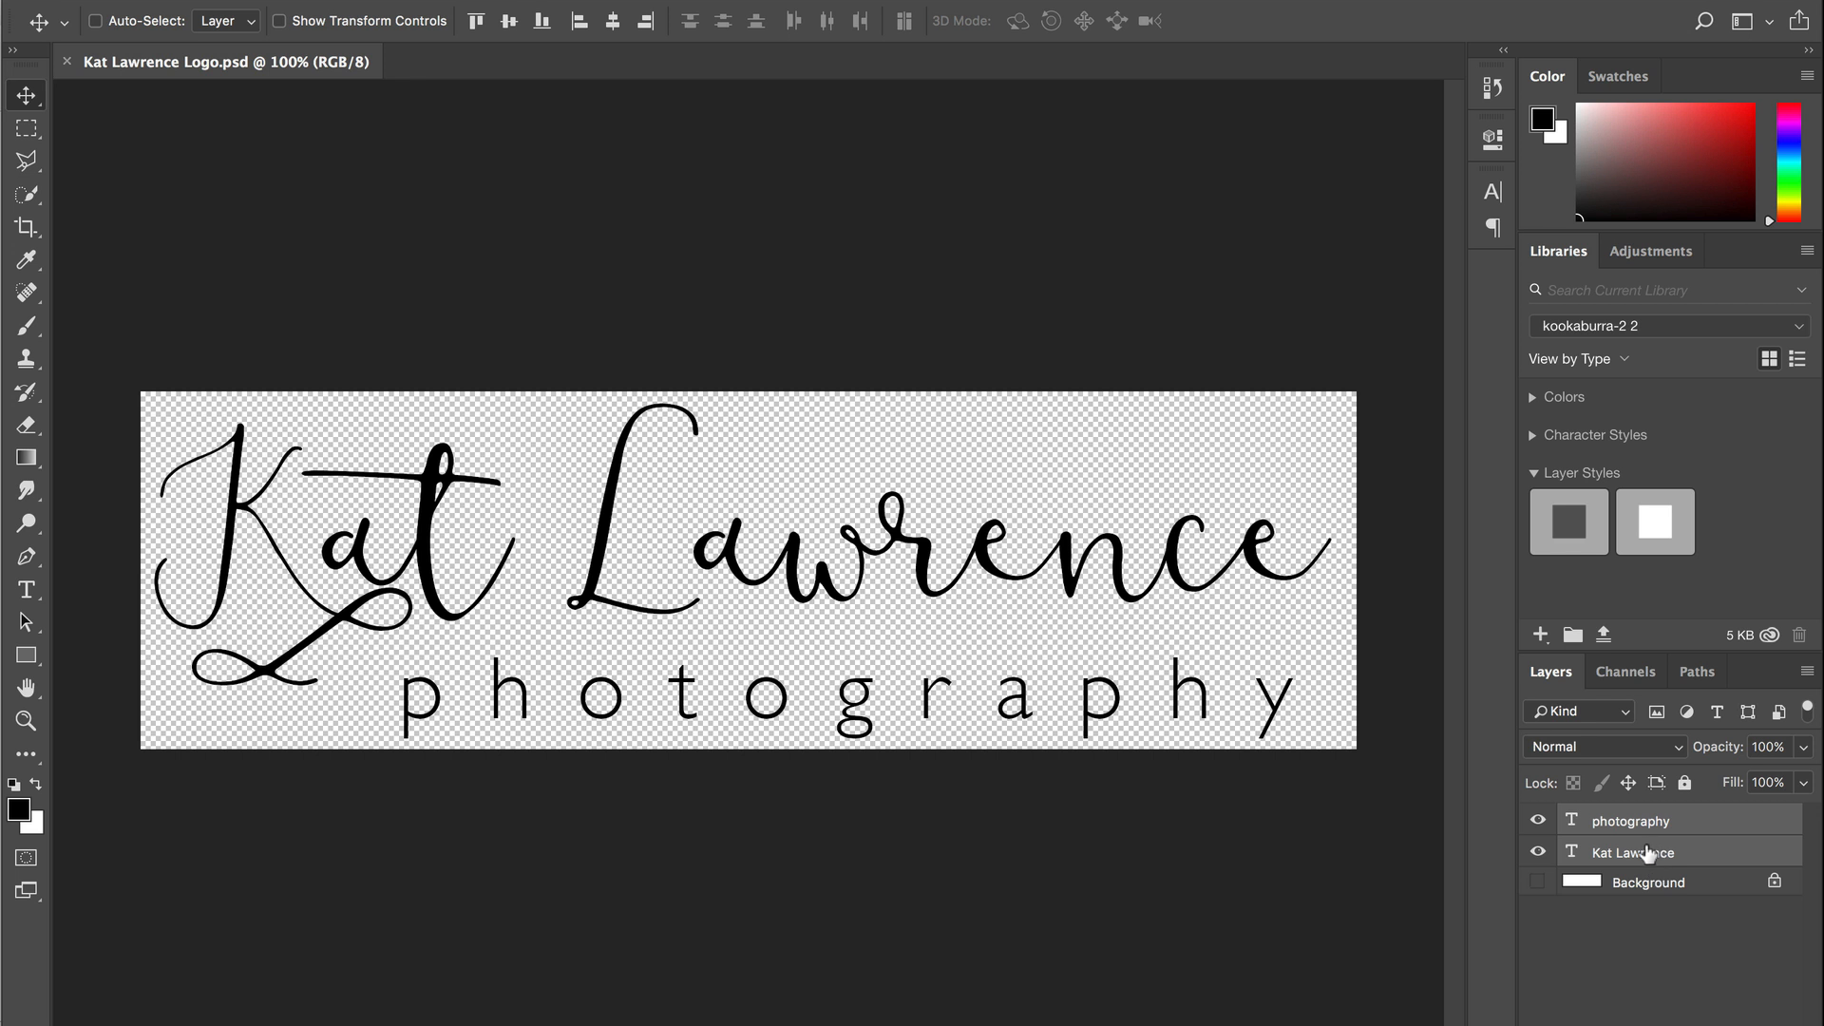
click(1747, 821)
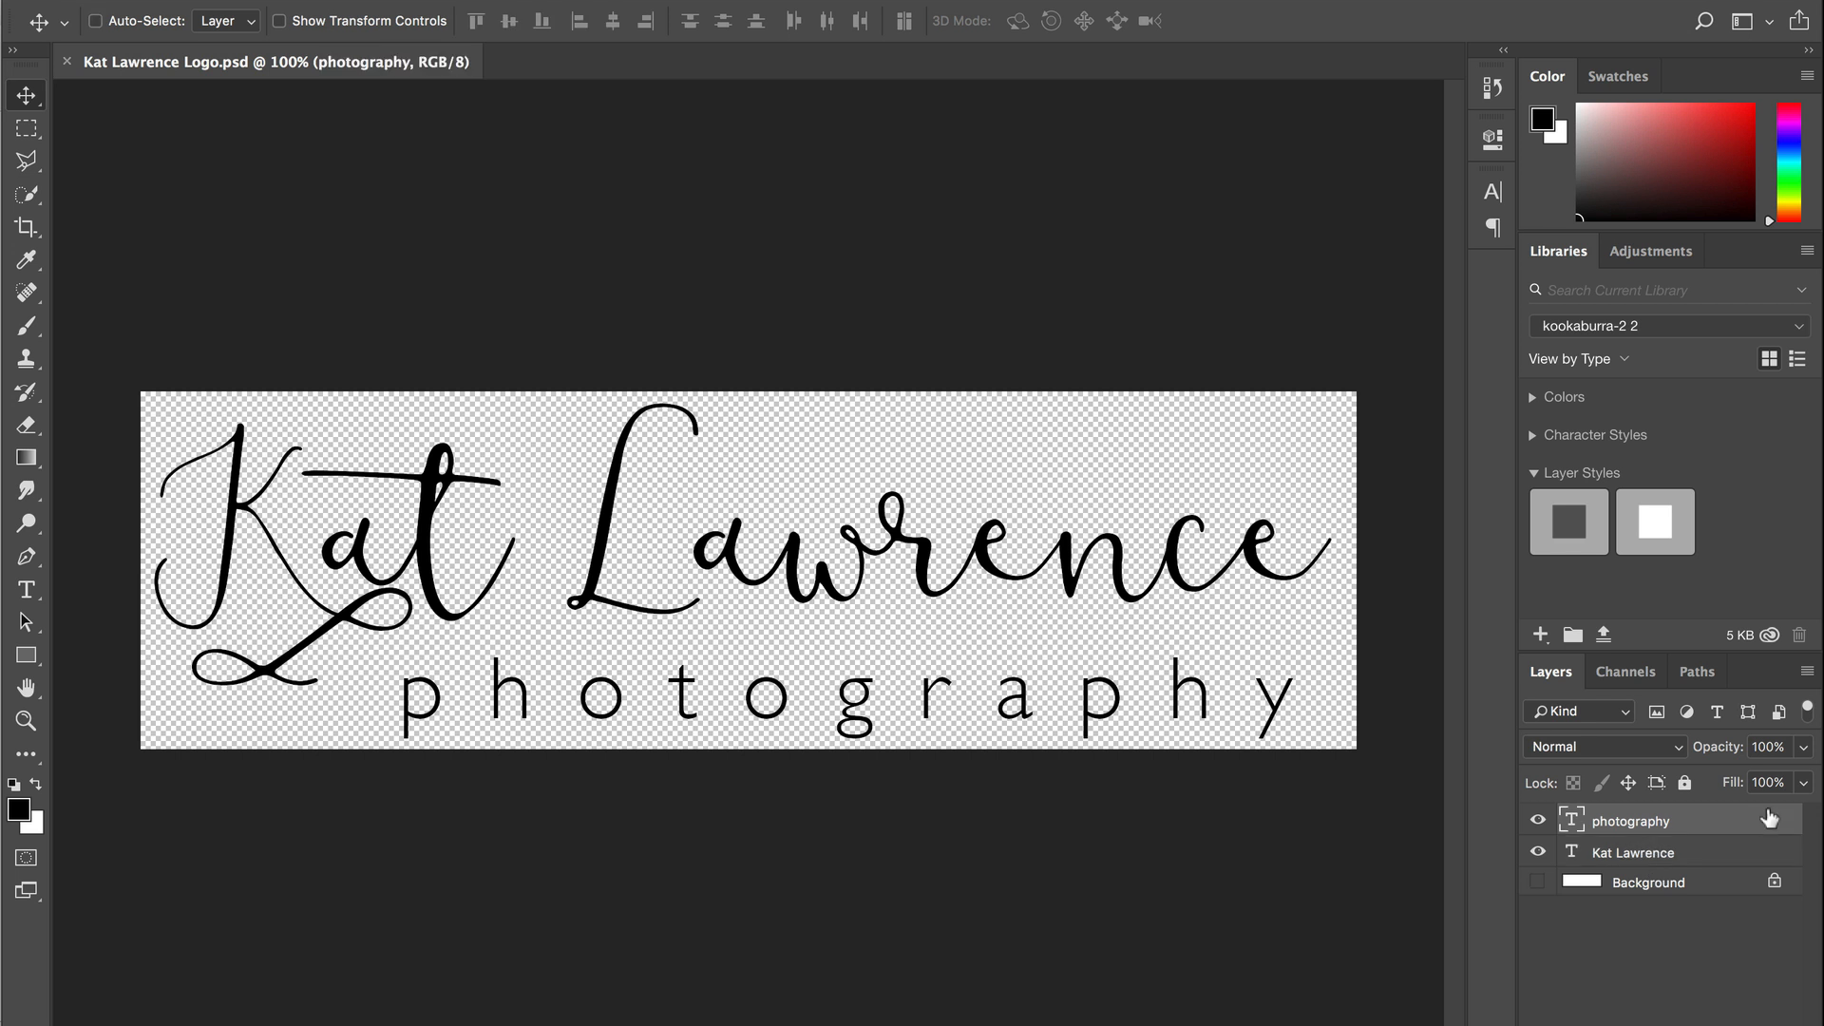
double_click(1761, 819)
click(902, 331)
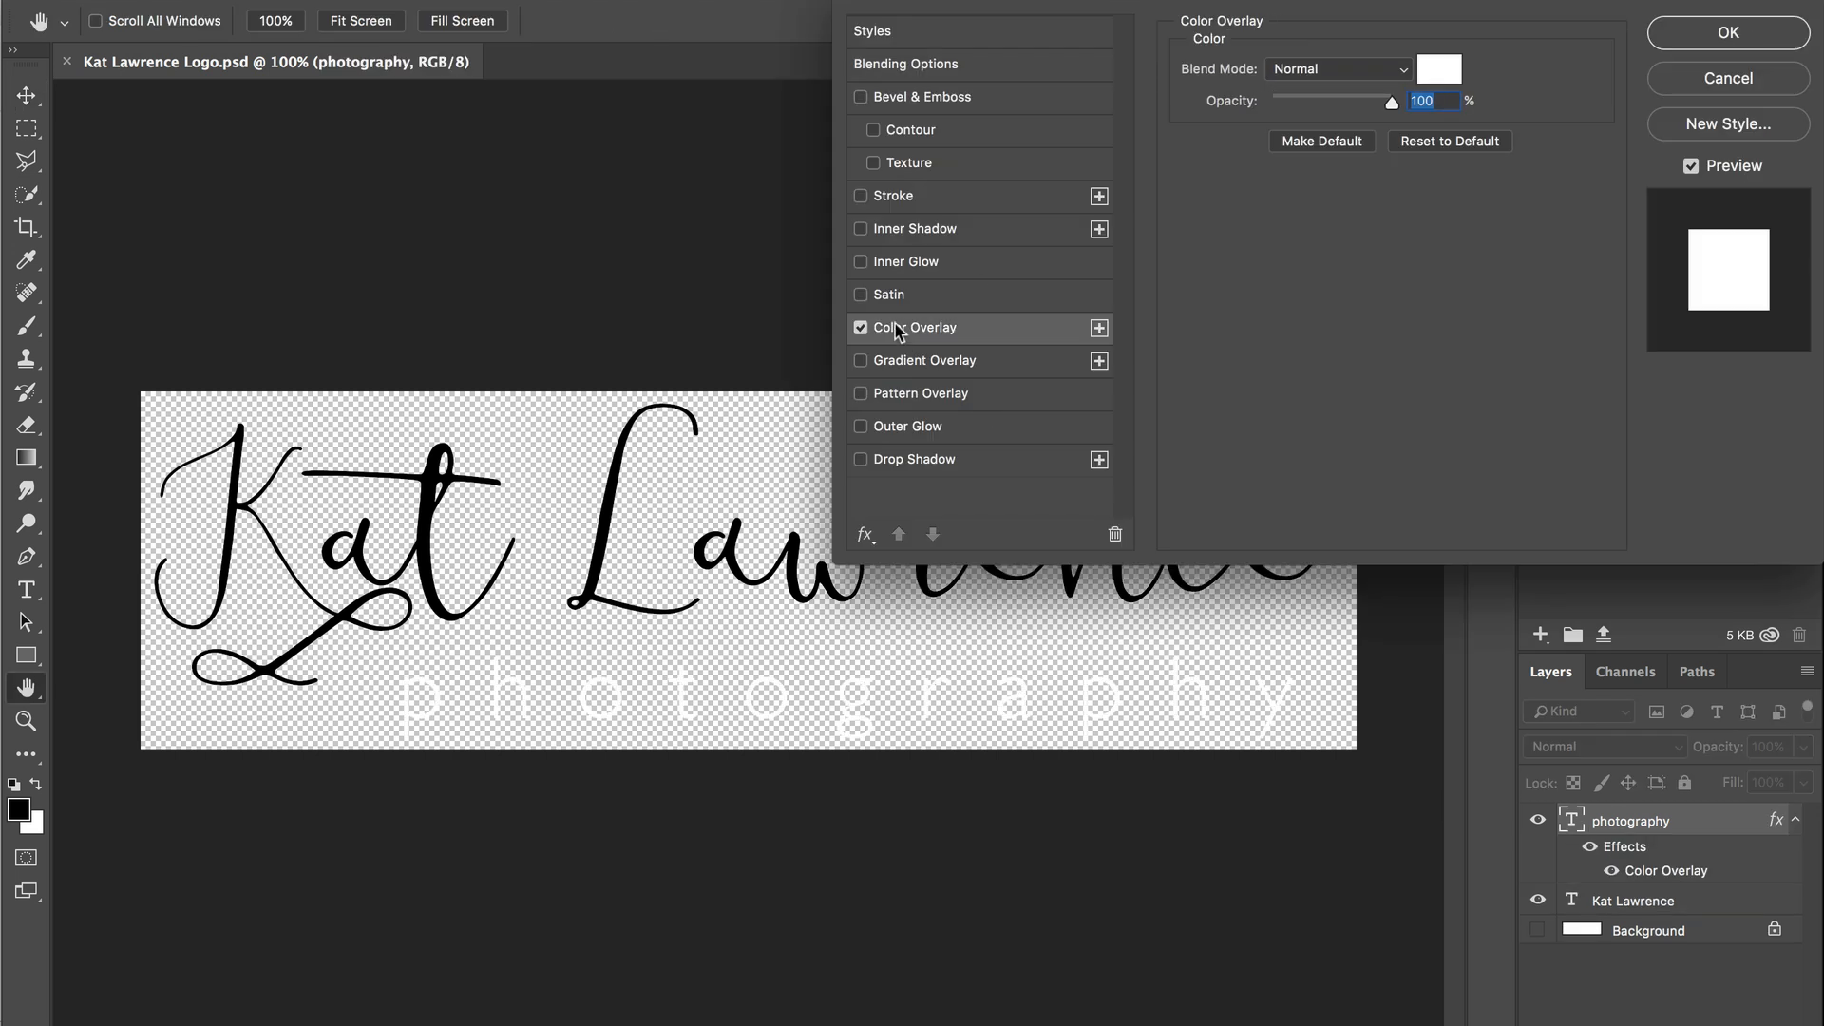
click(1725, 42)
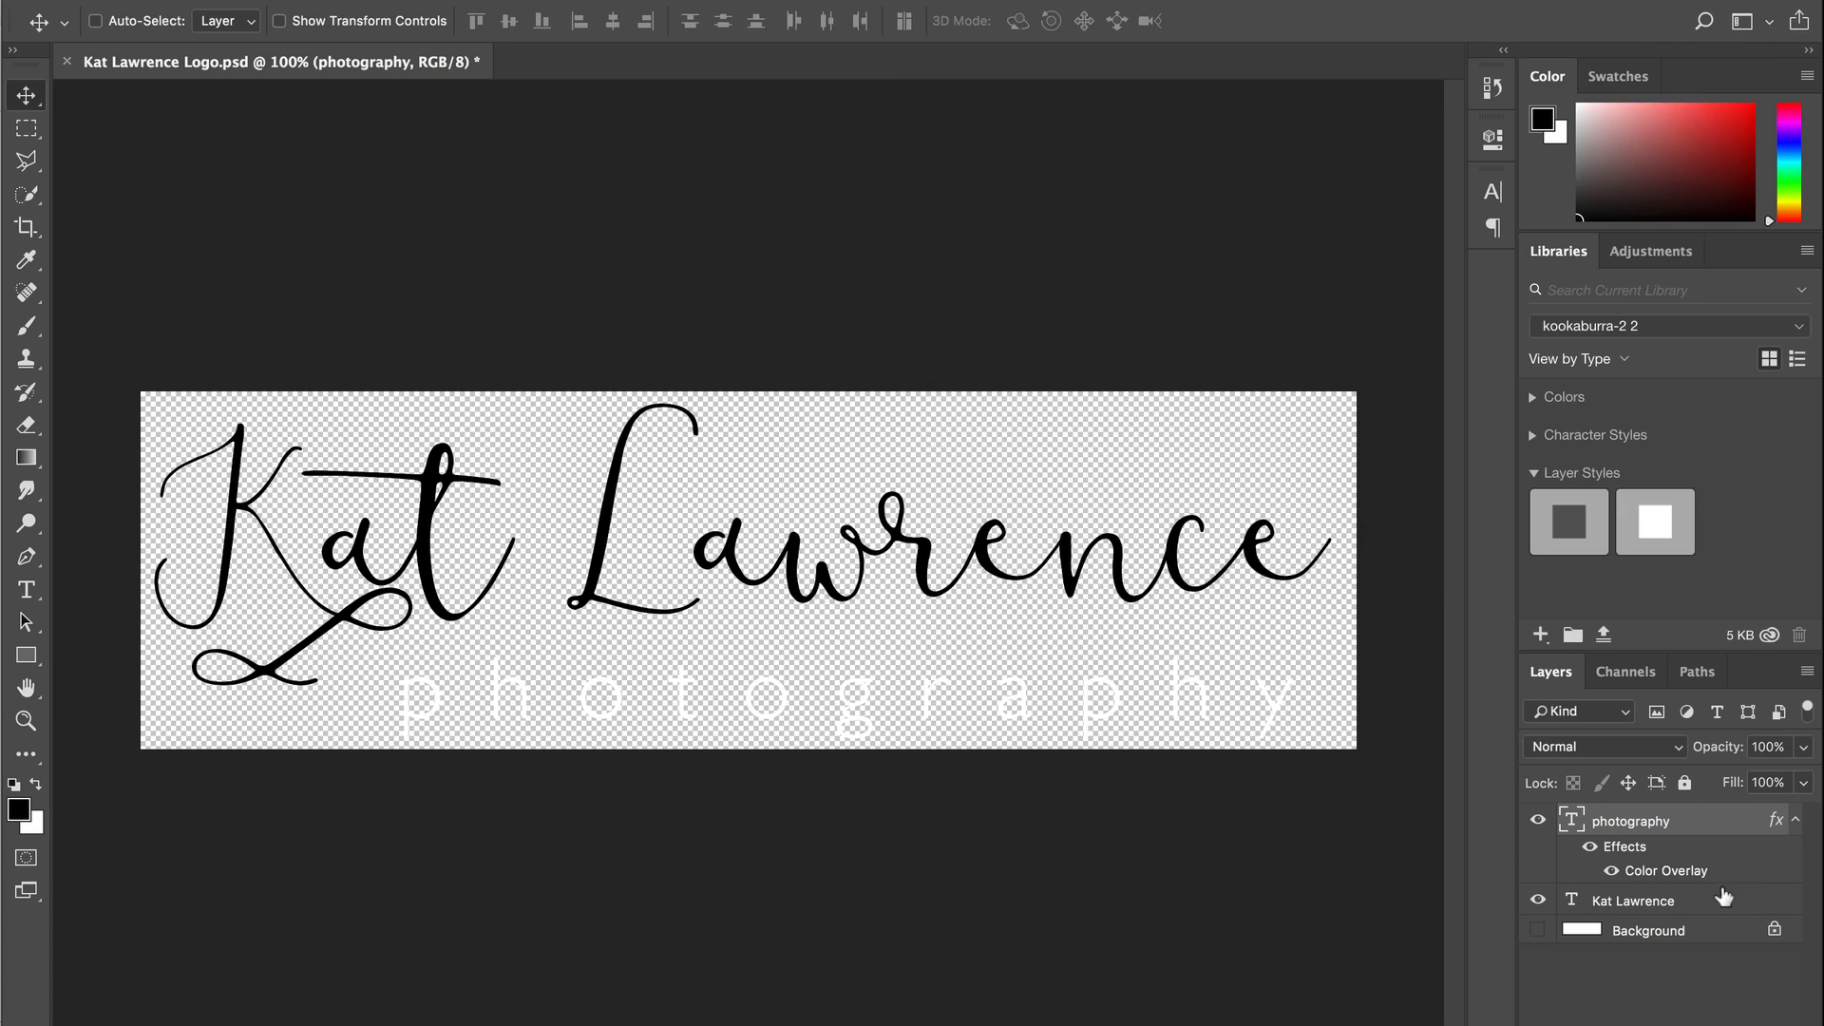
double_click(1705, 900)
click(949, 333)
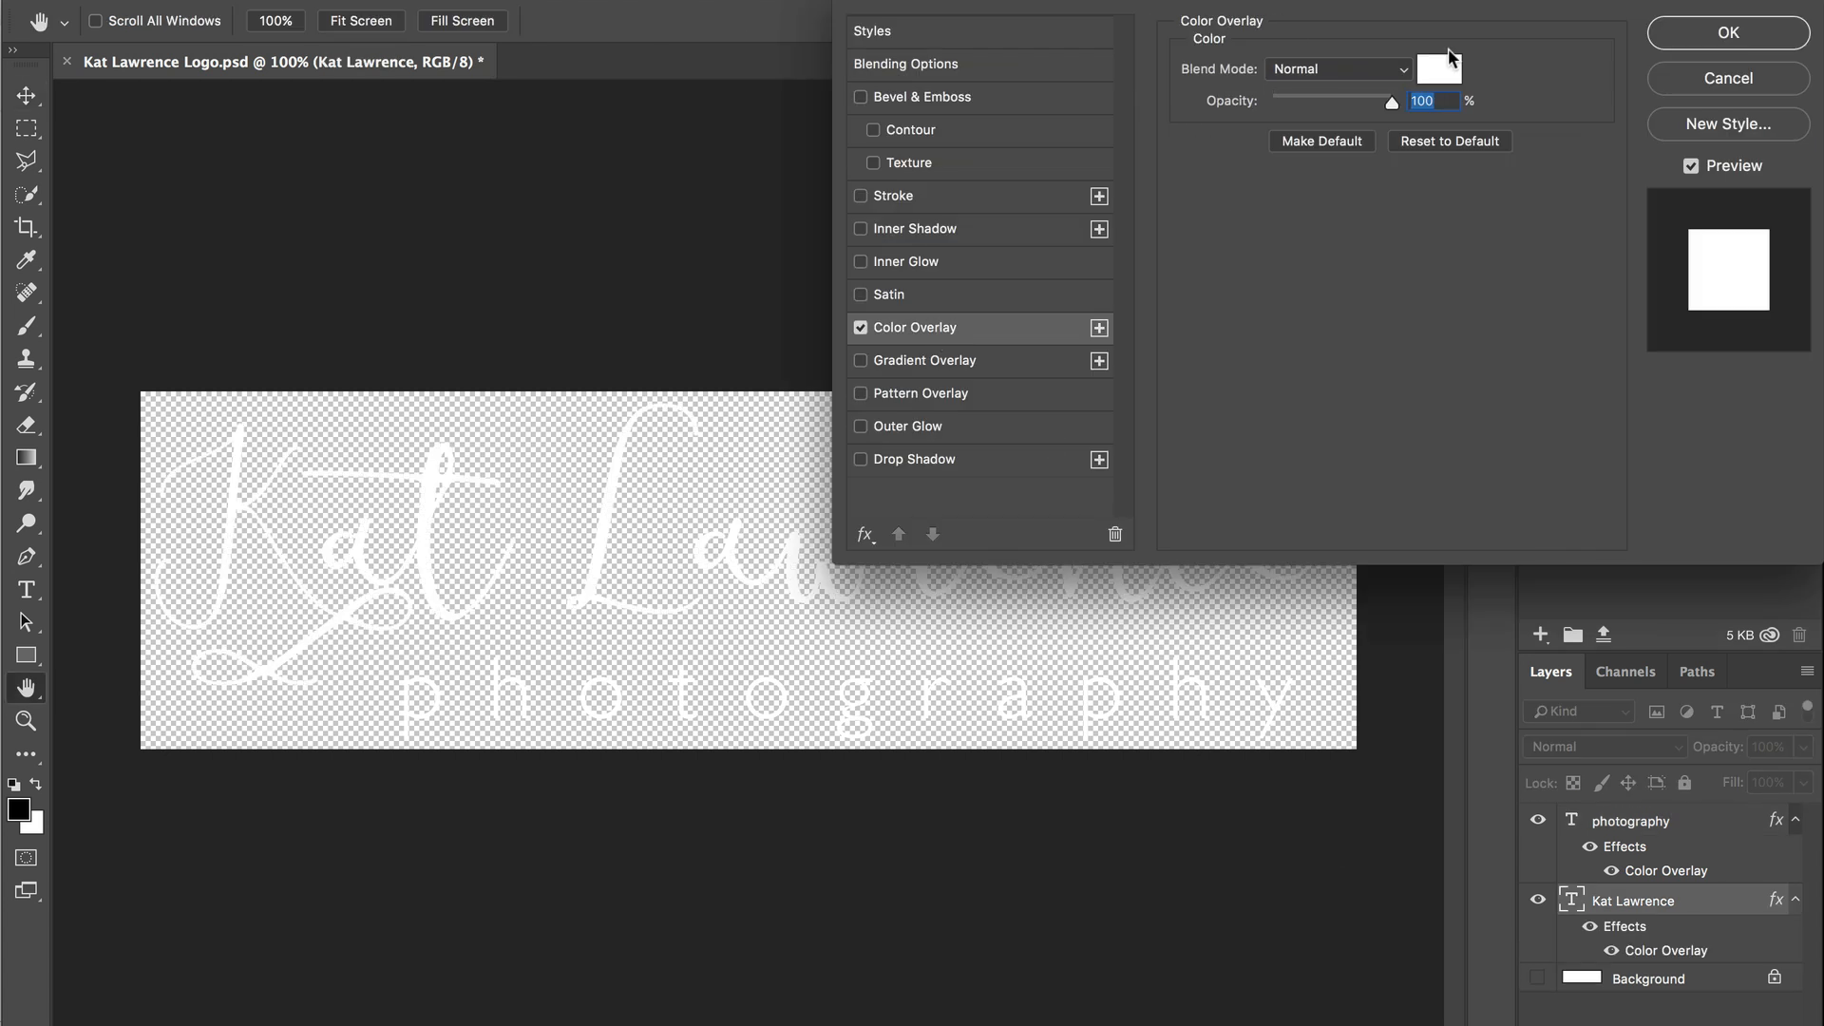
click(1771, 40)
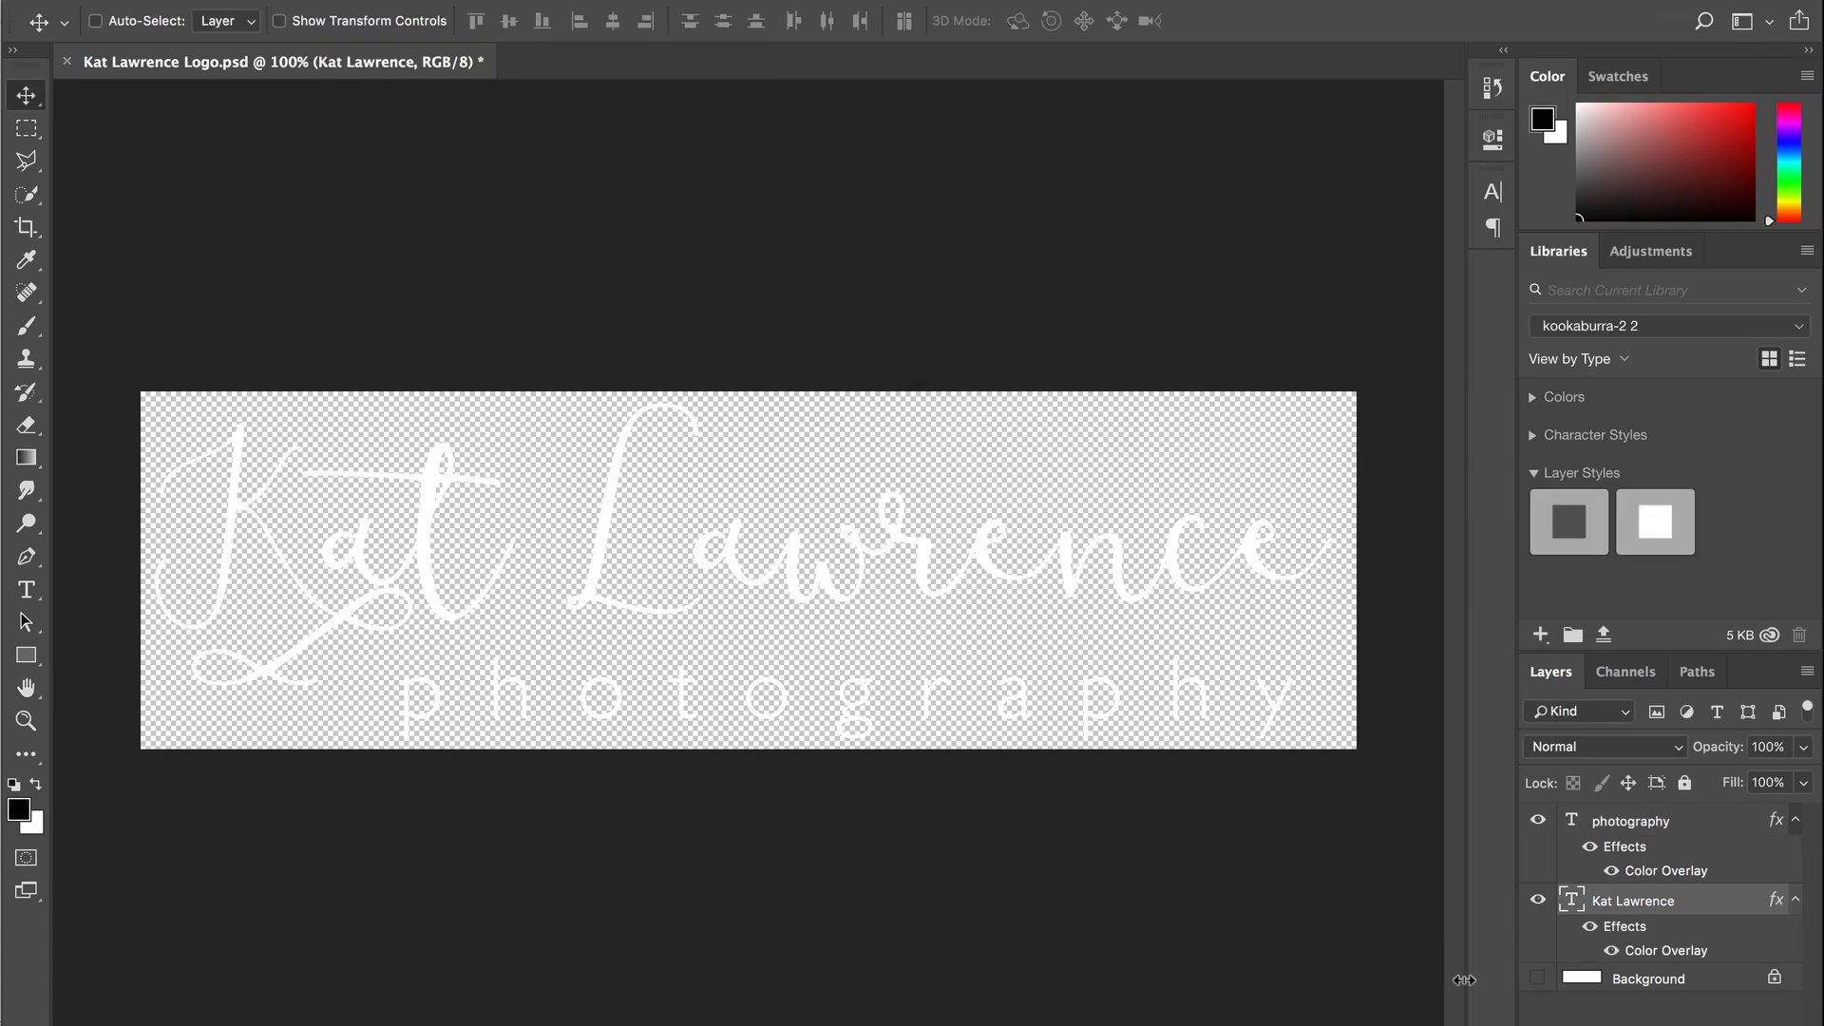
shift+click(1691, 823)
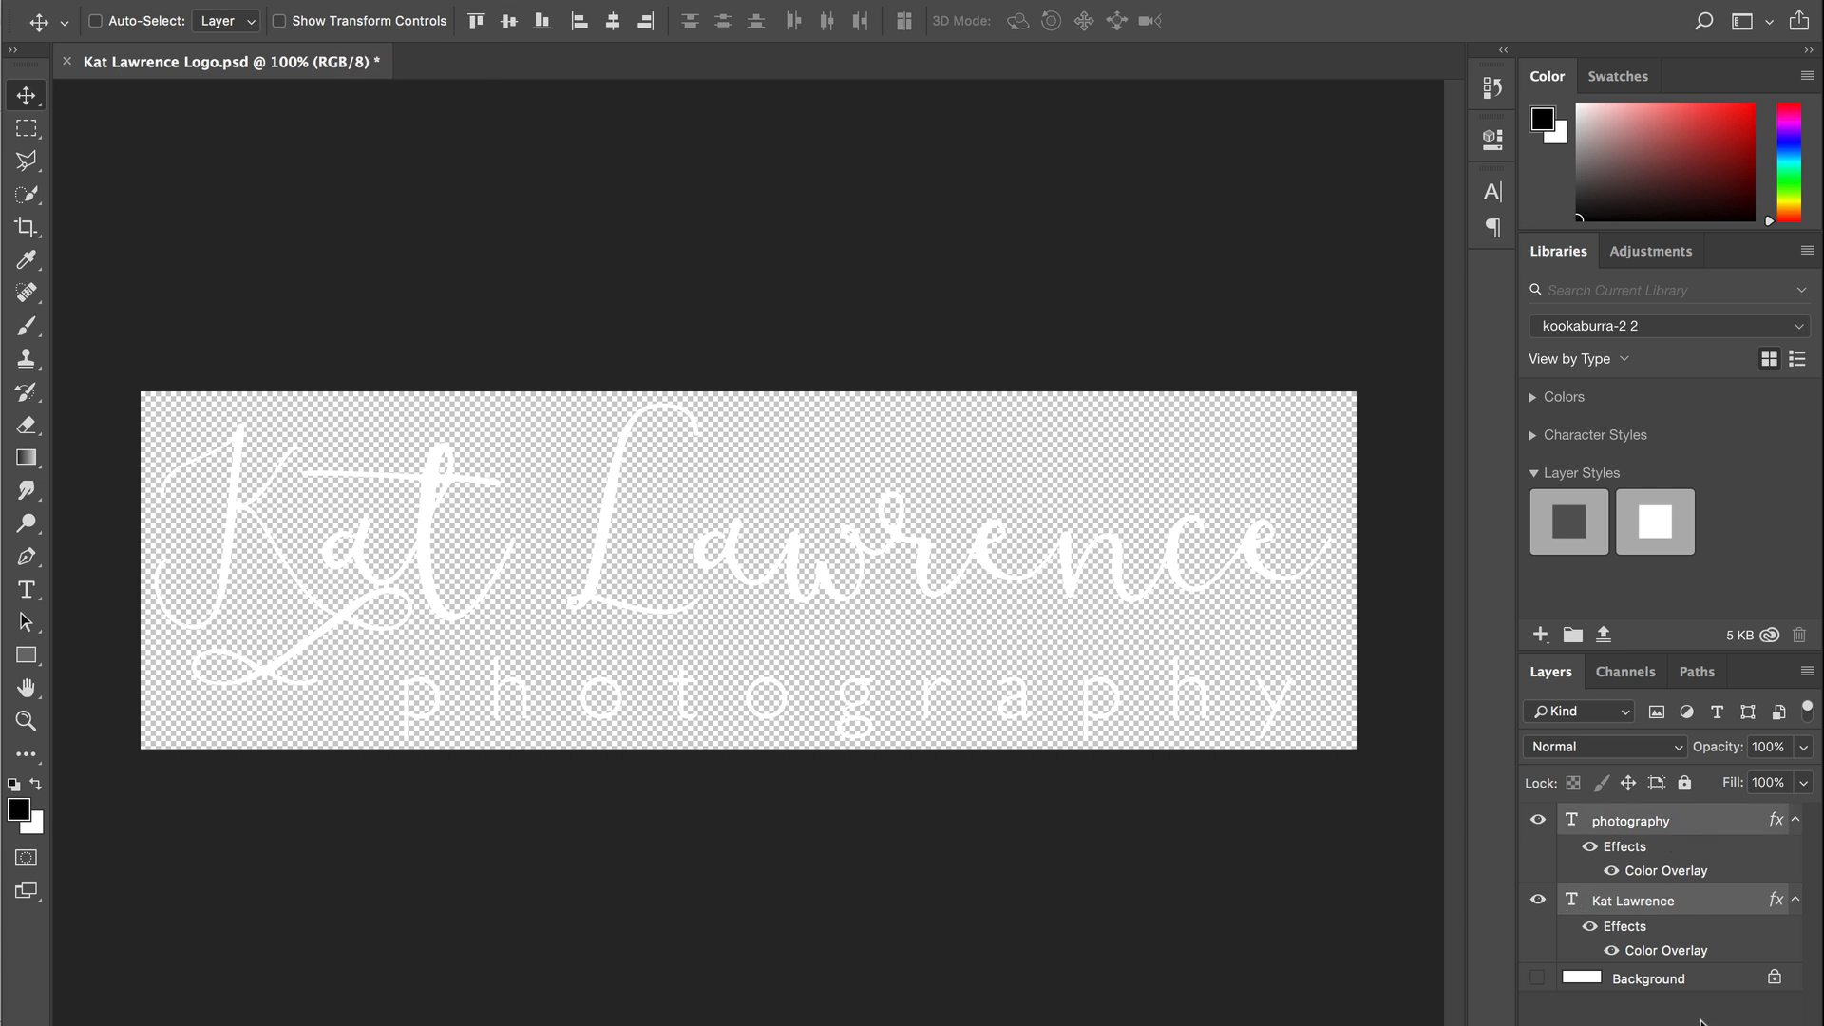
key(ctrl+g)
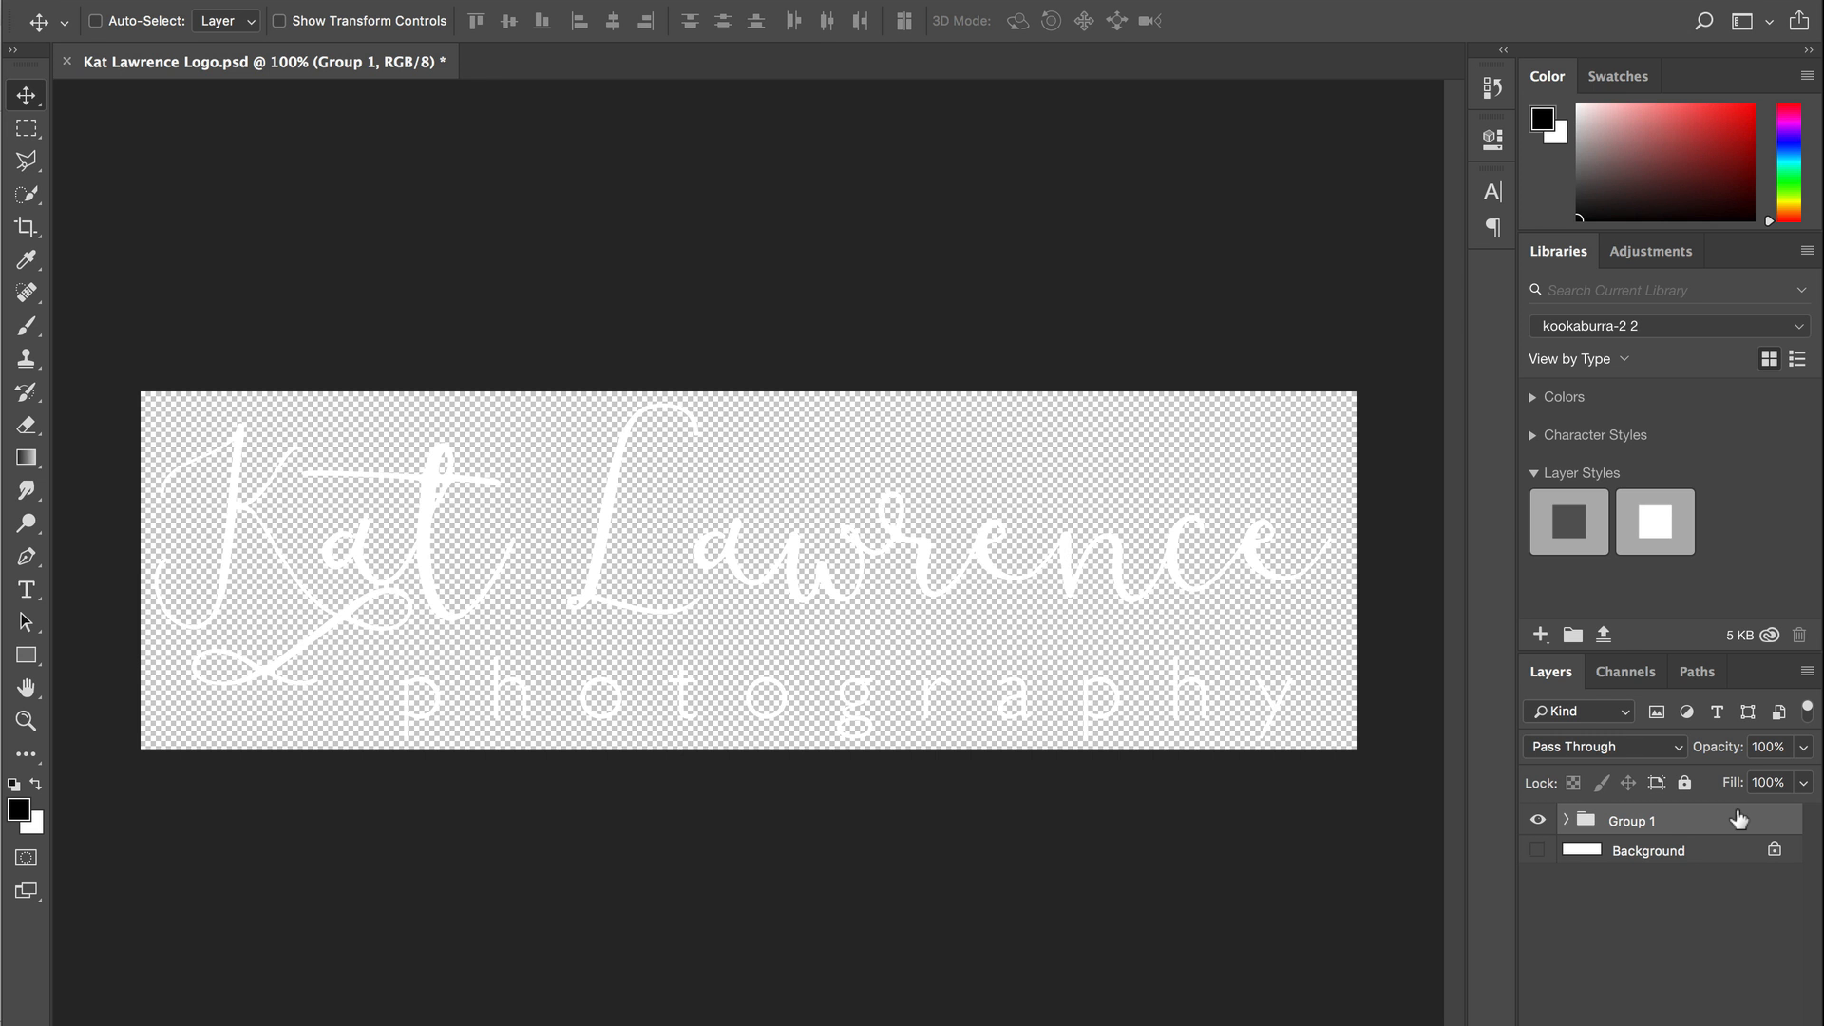
- Give Group 1 a drop shadow at 36% opacity, 12 px distance, 18 px size
double_click(1737, 819)
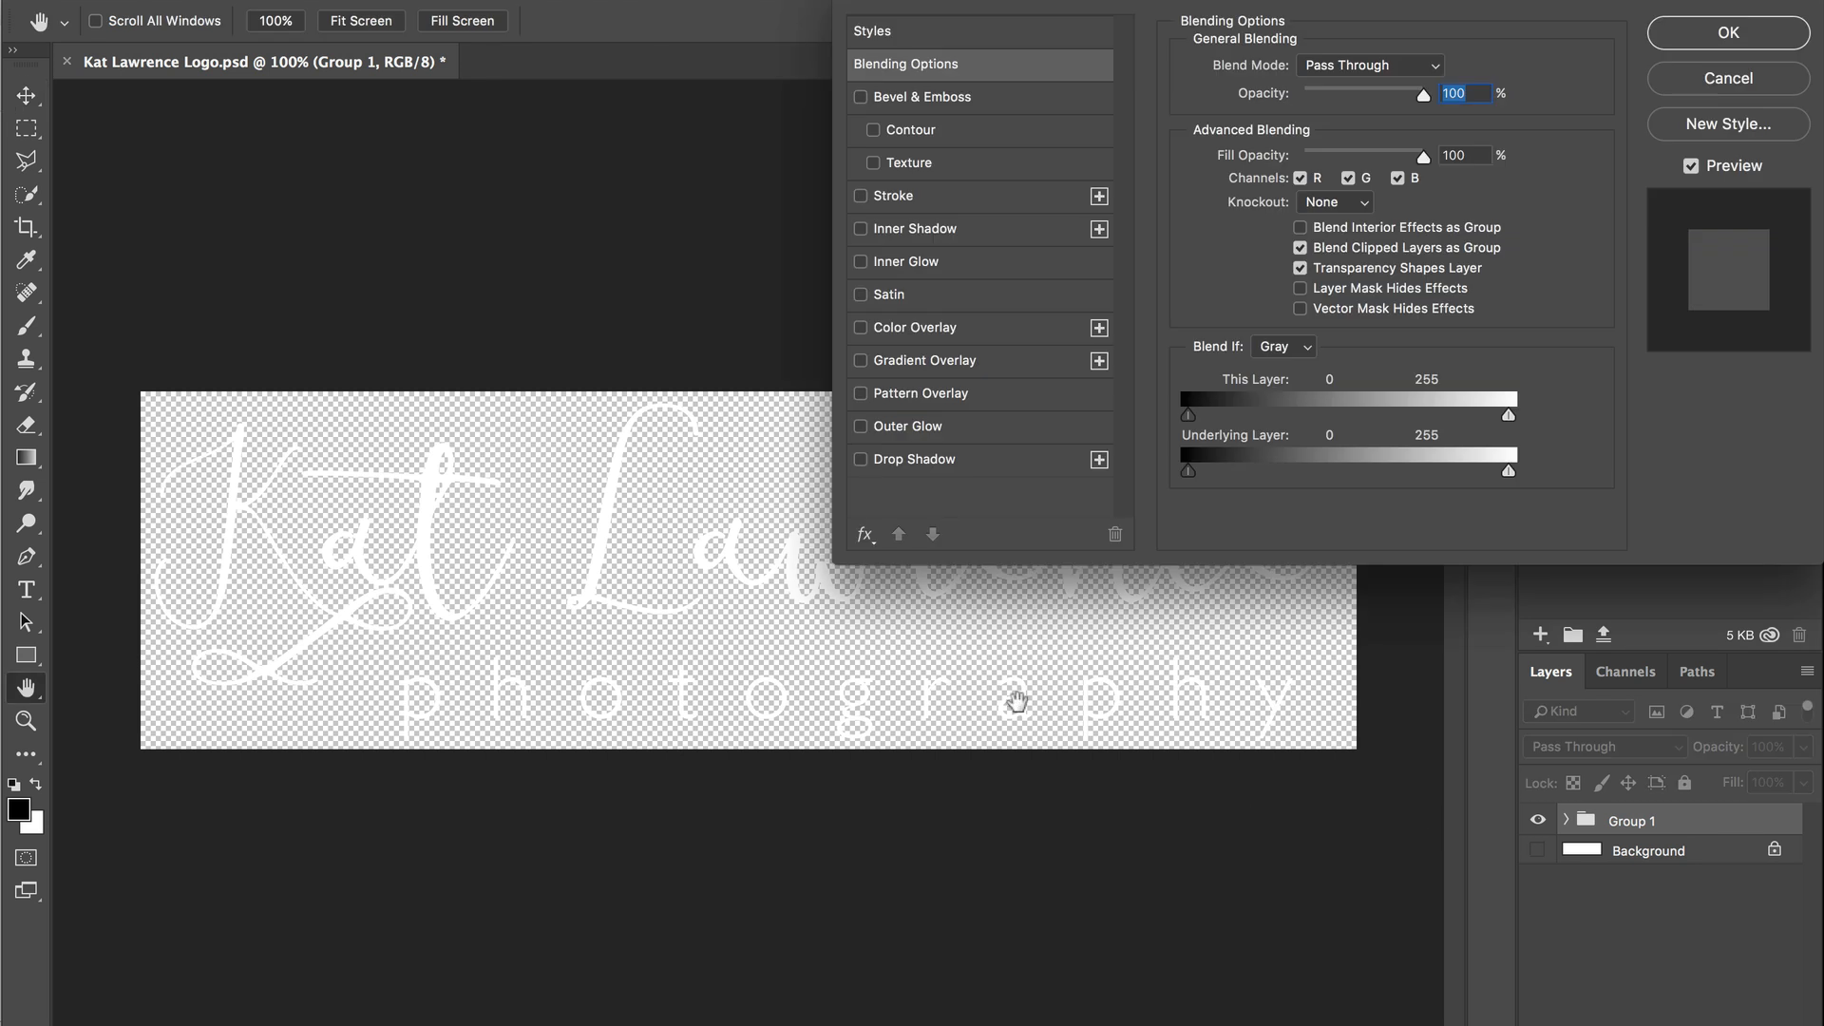
click(893, 463)
click(1327, 100)
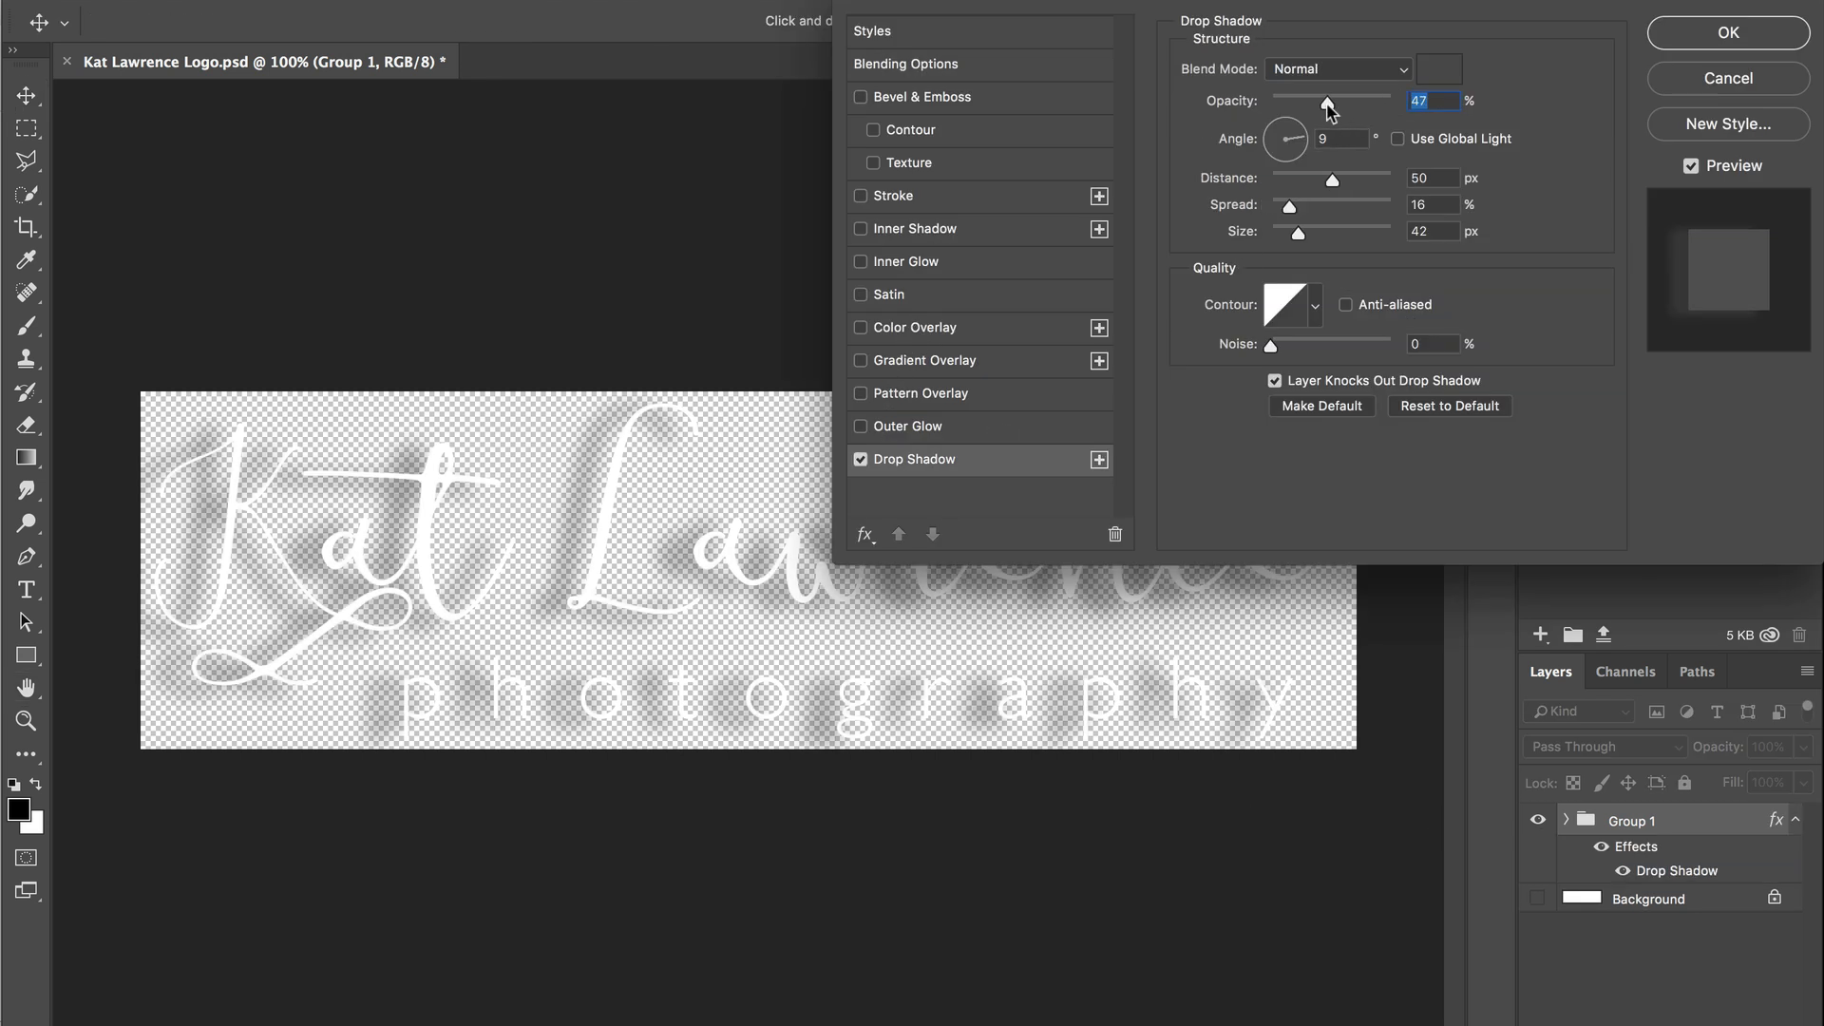
drag(1298, 179, 1293, 180)
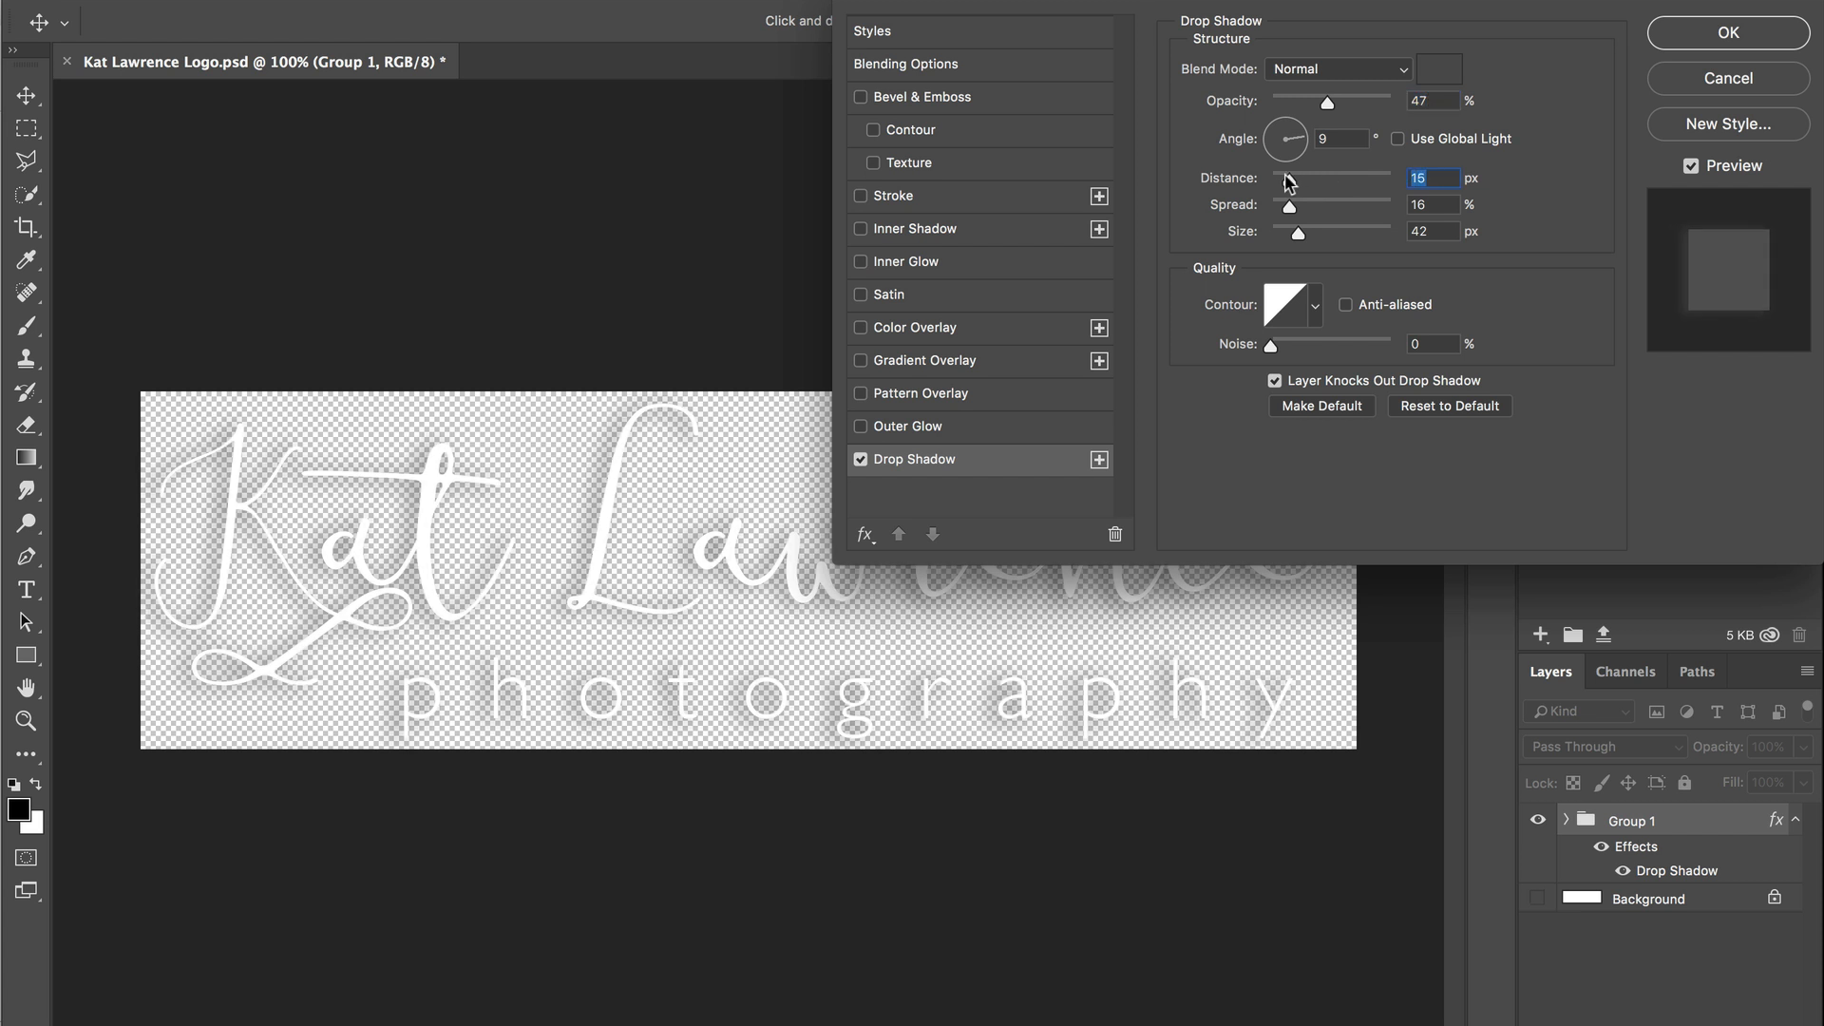
click(1365, 101)
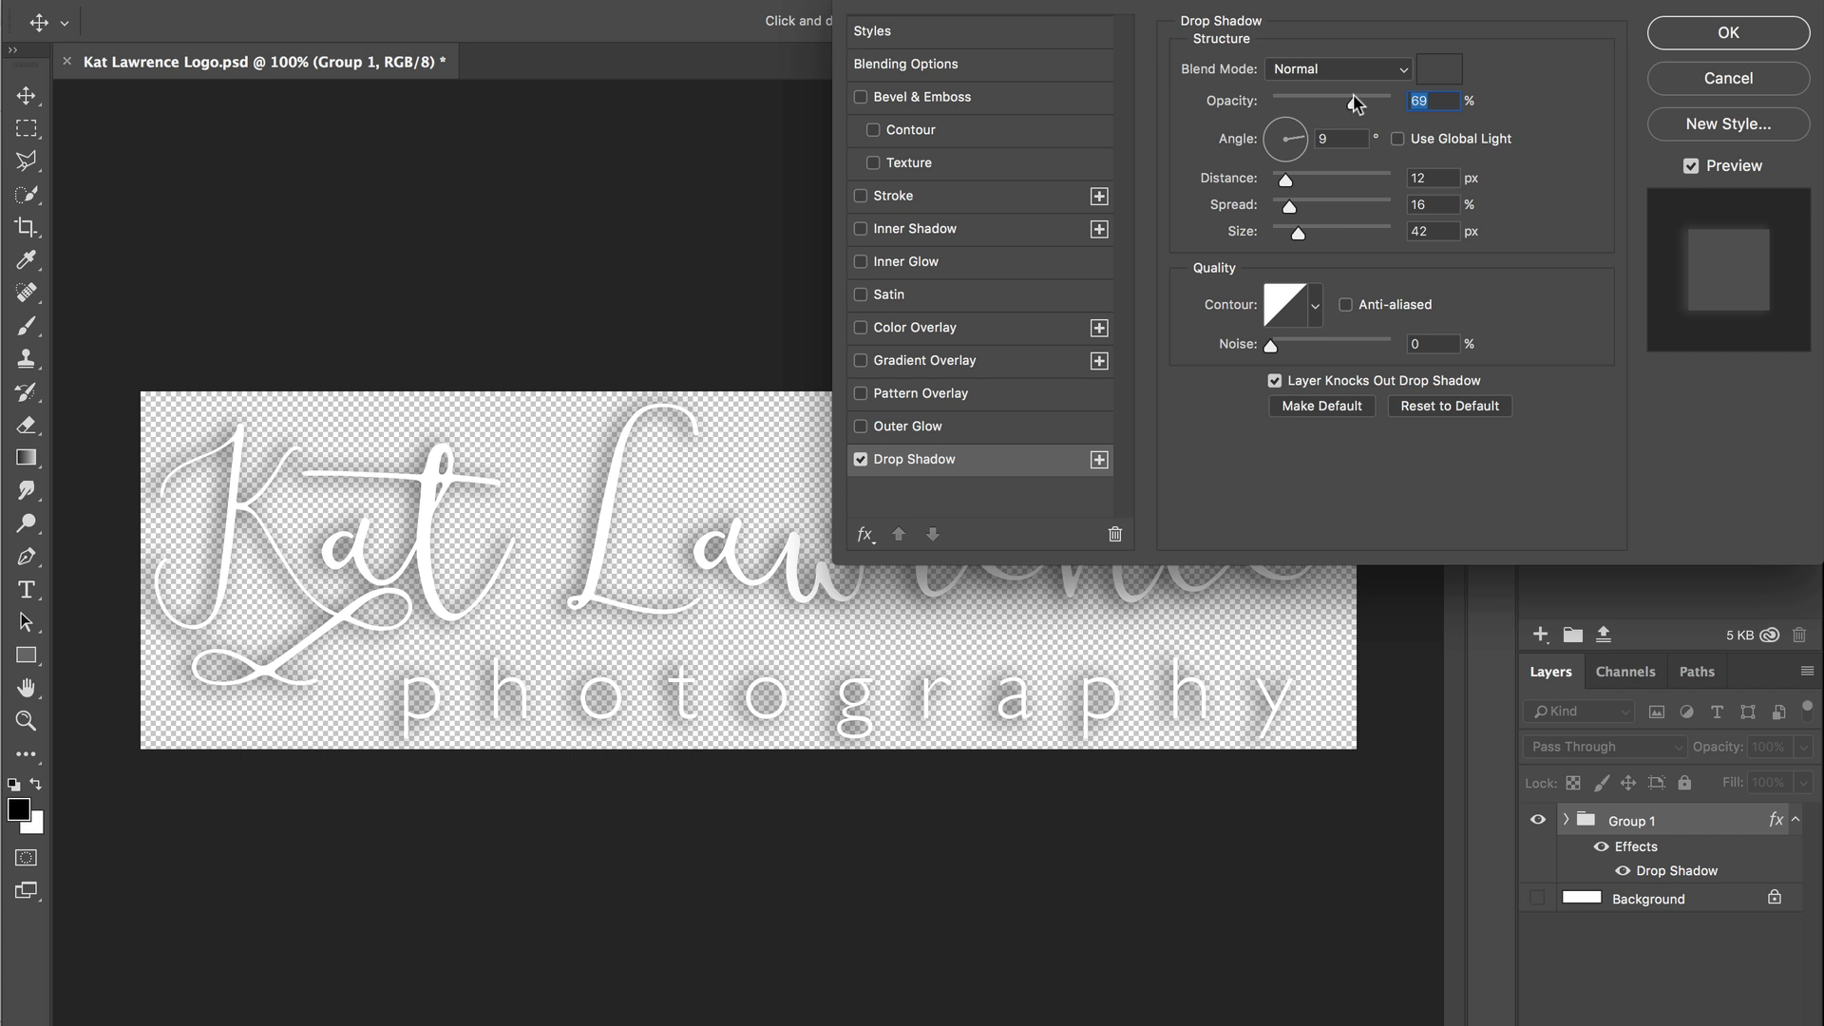
drag(1337, 95, 1337, 96)
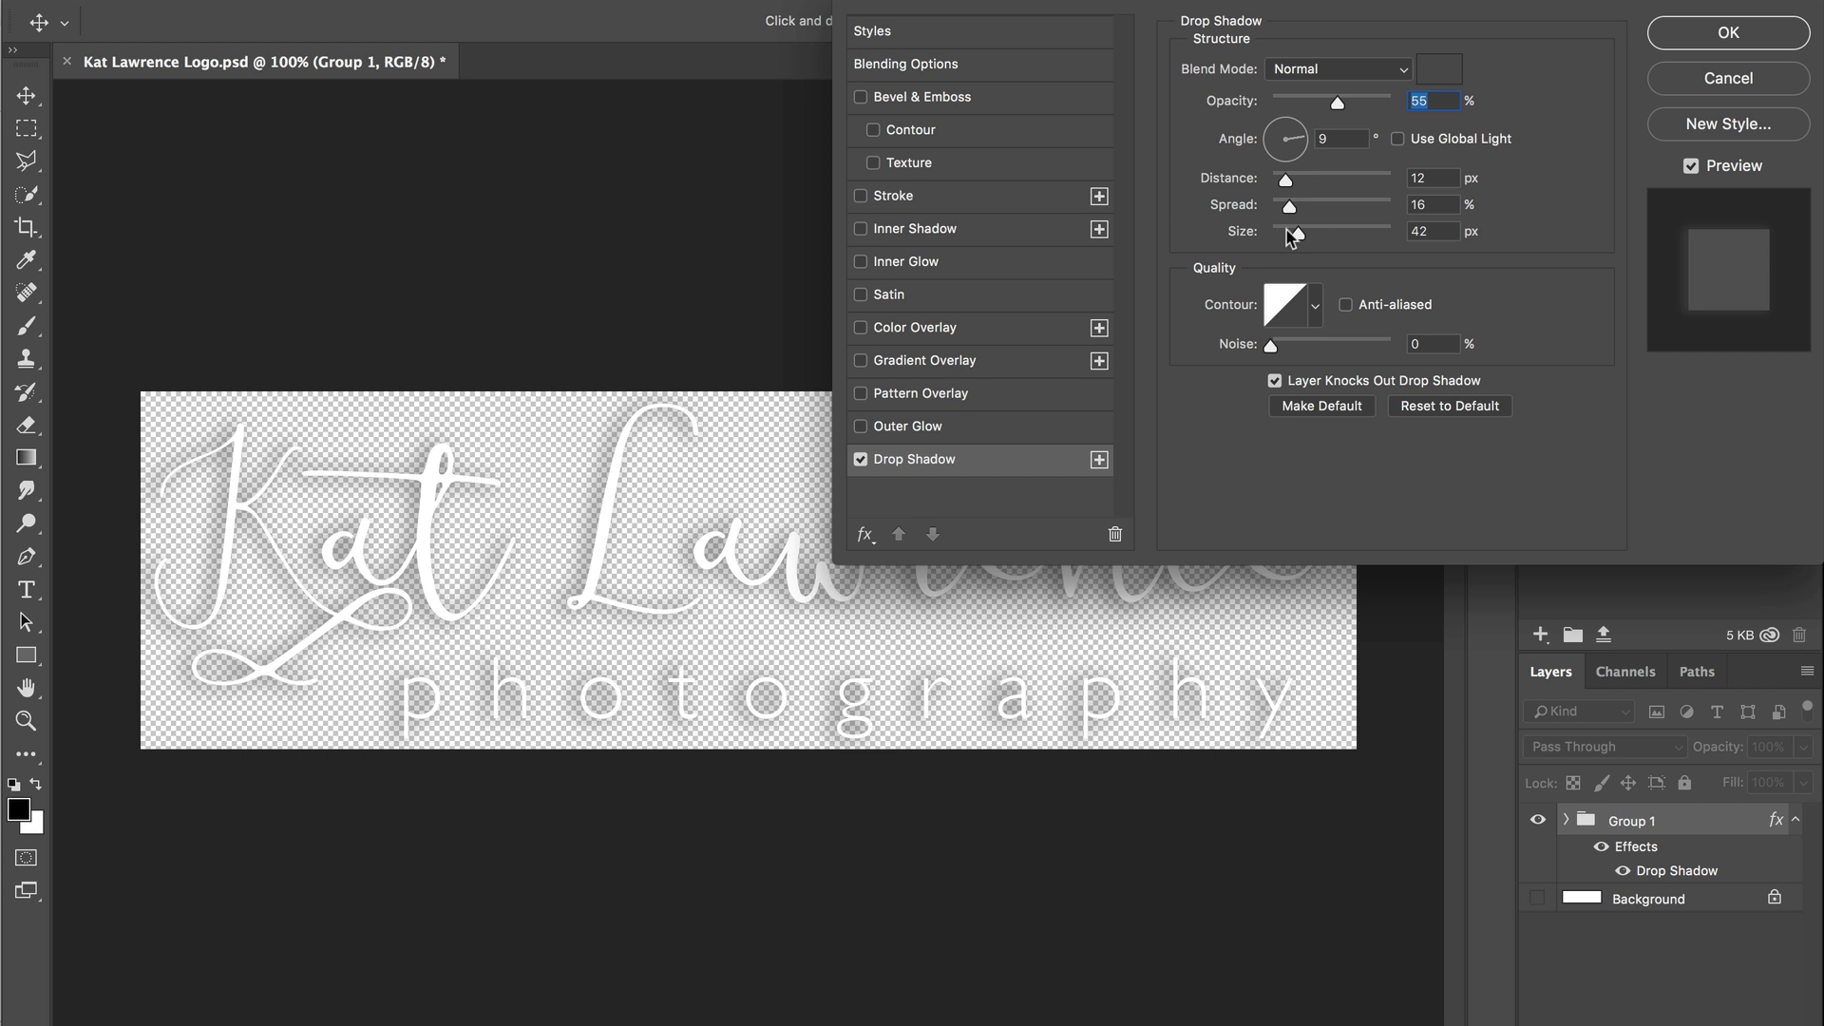
drag(1290, 234, 1286, 234)
drag(1338, 99, 1314, 99)
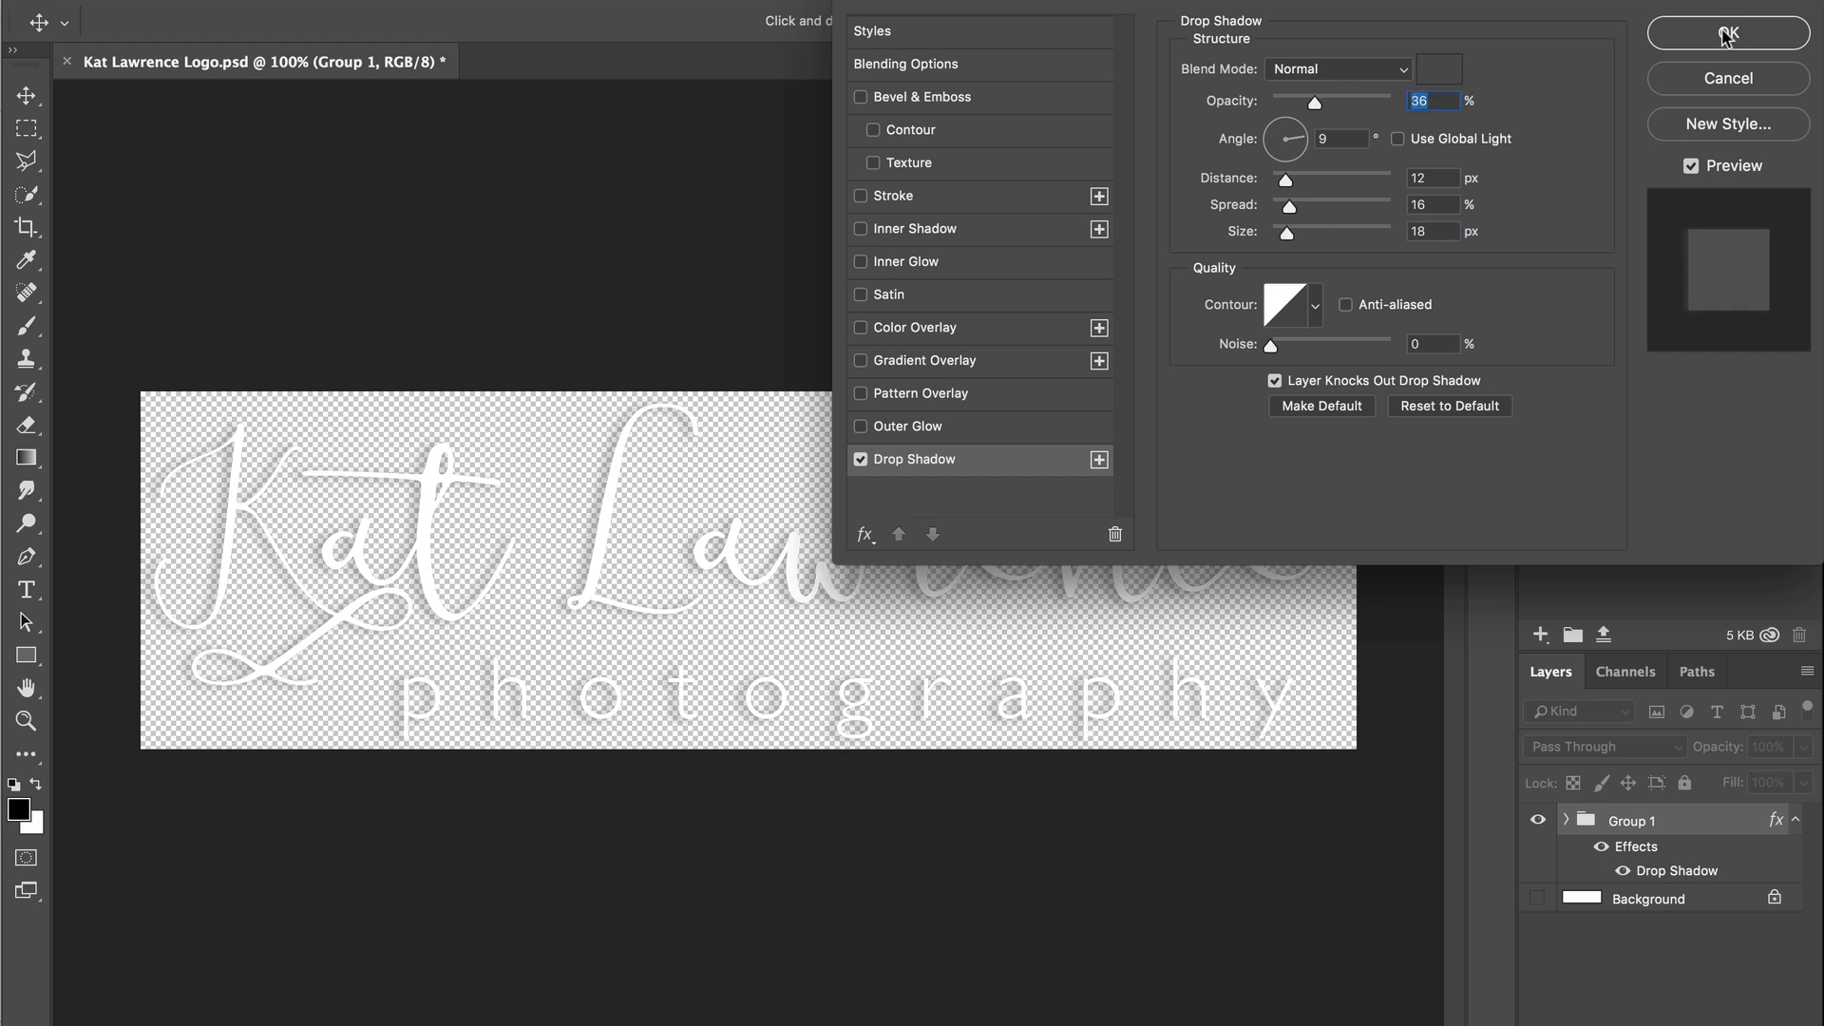
click(1727, 36)
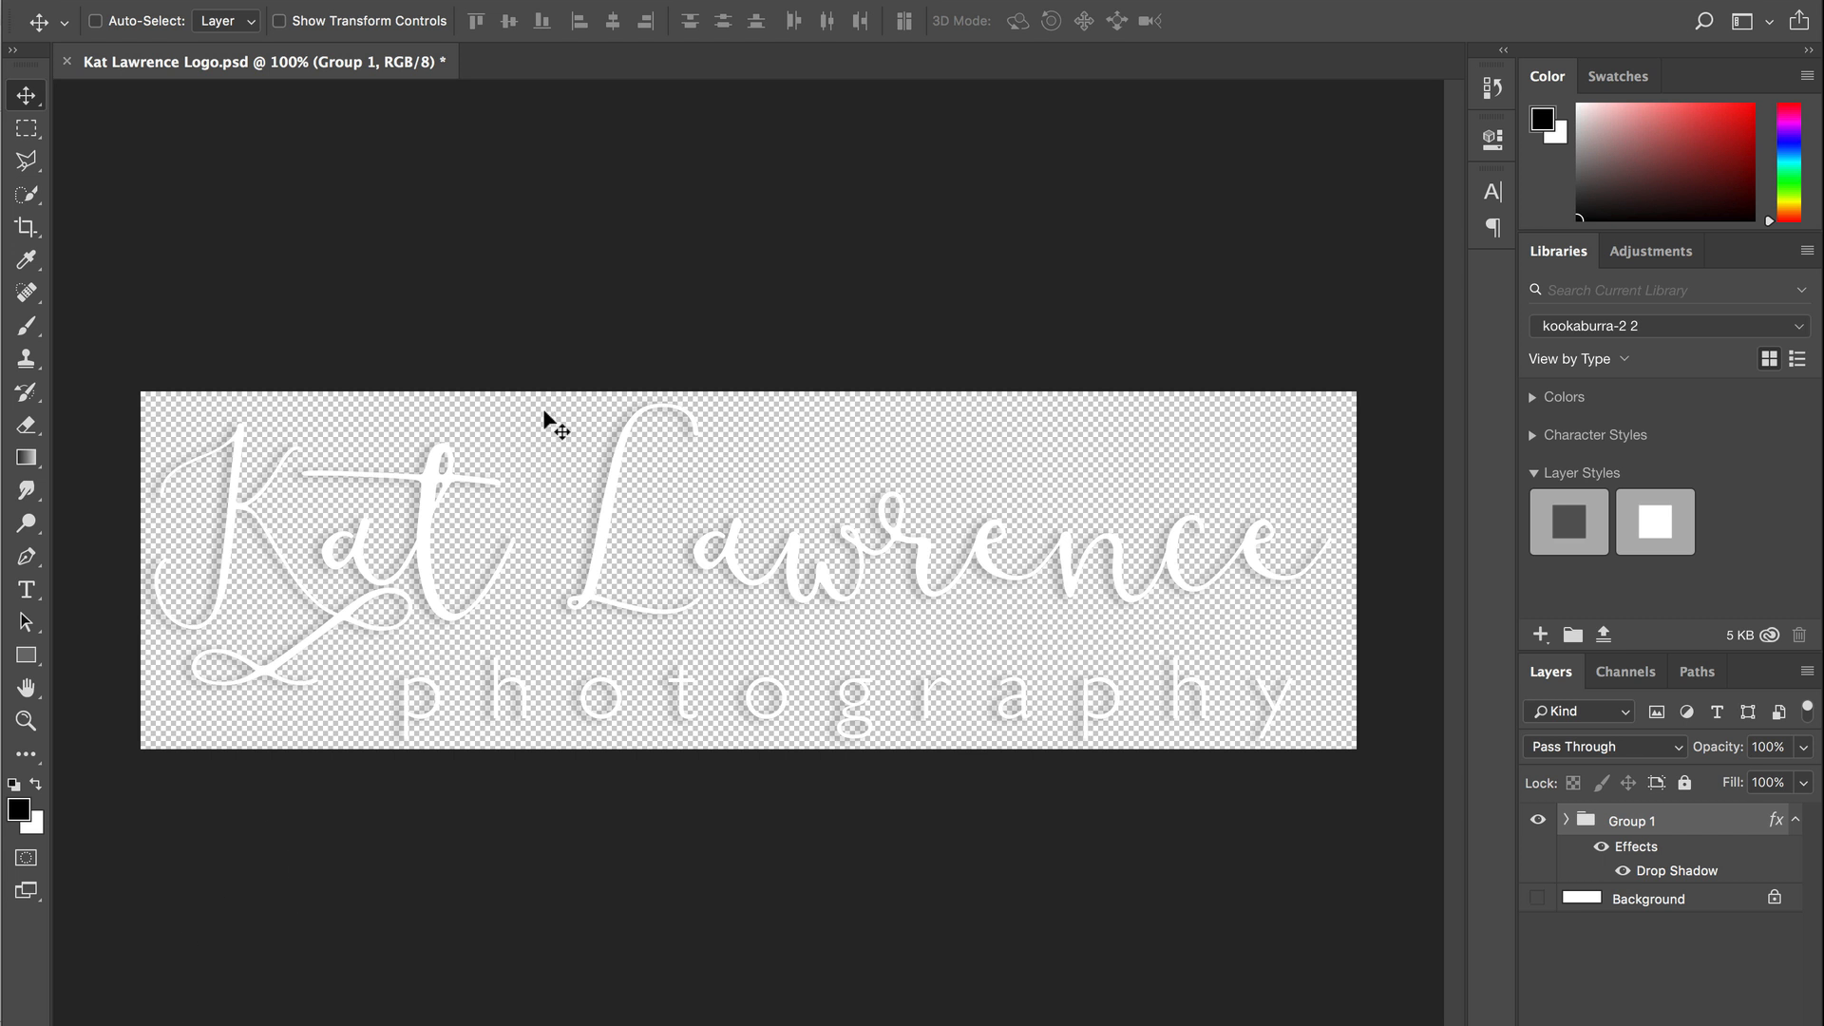
key(super+s)
key(super+shift+s)
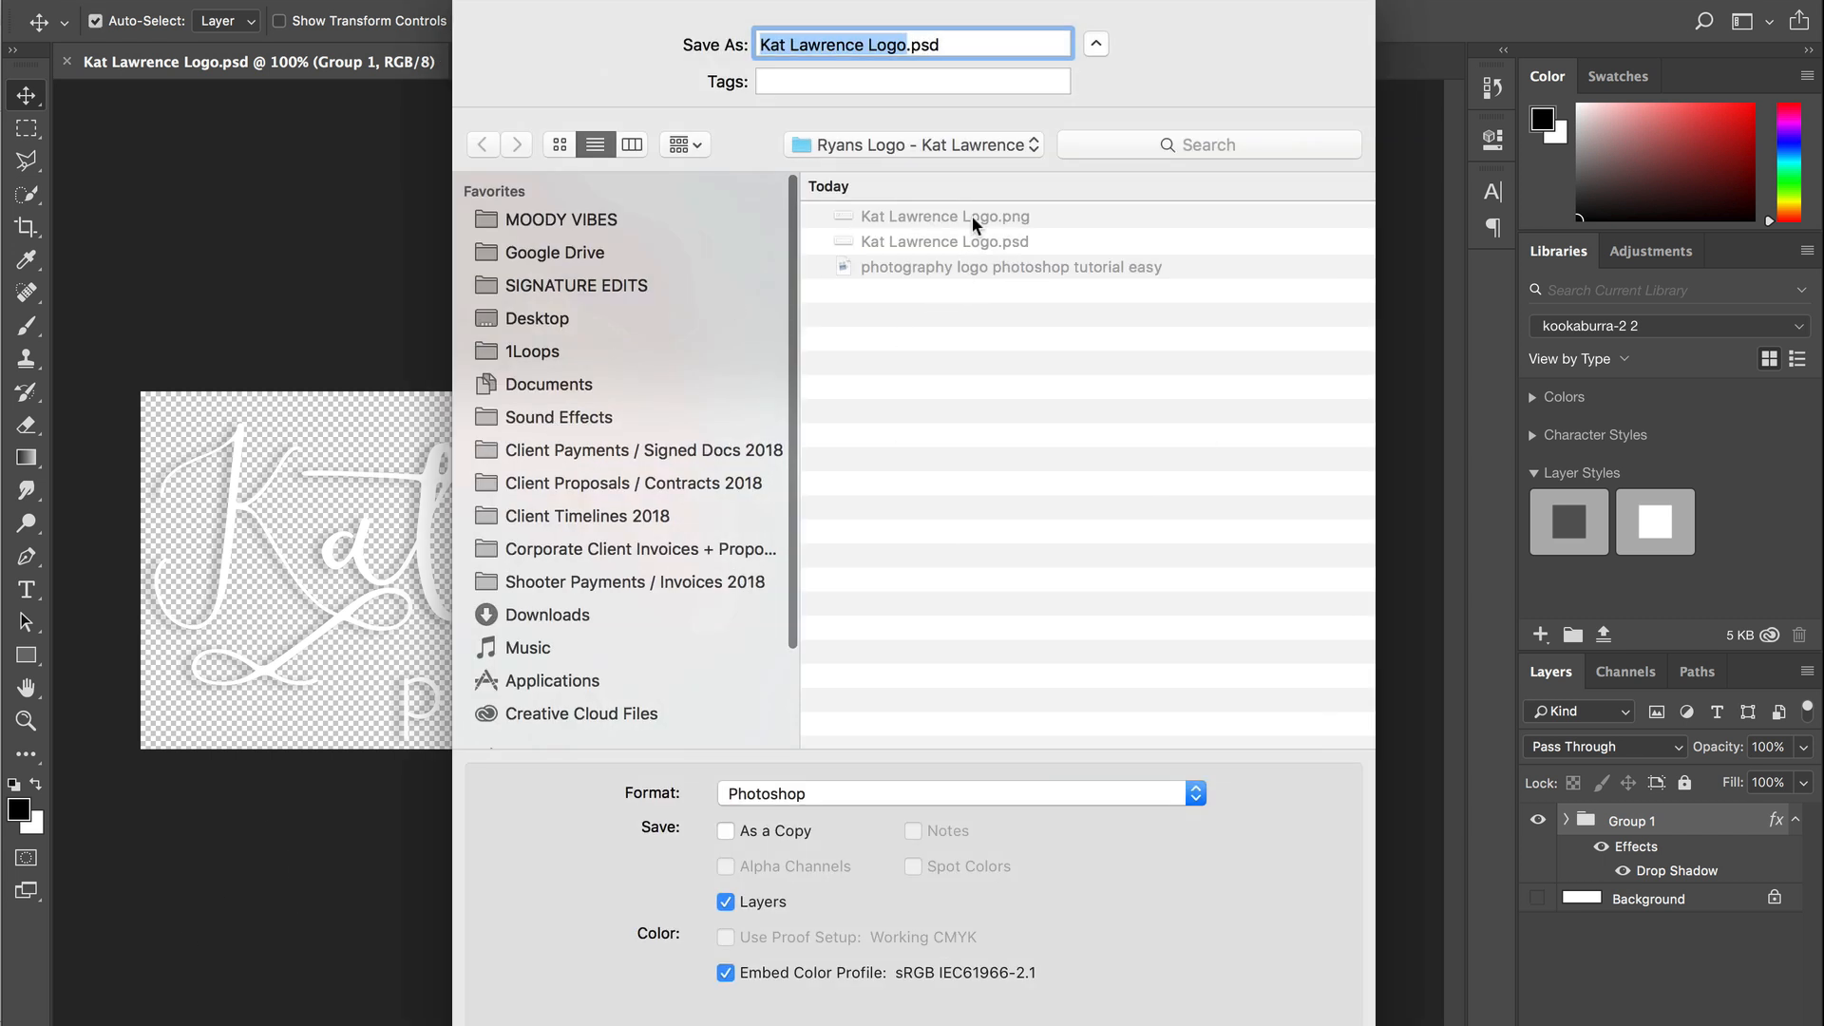
click(971, 216)
click(909, 43)
text(White)
key(Return)
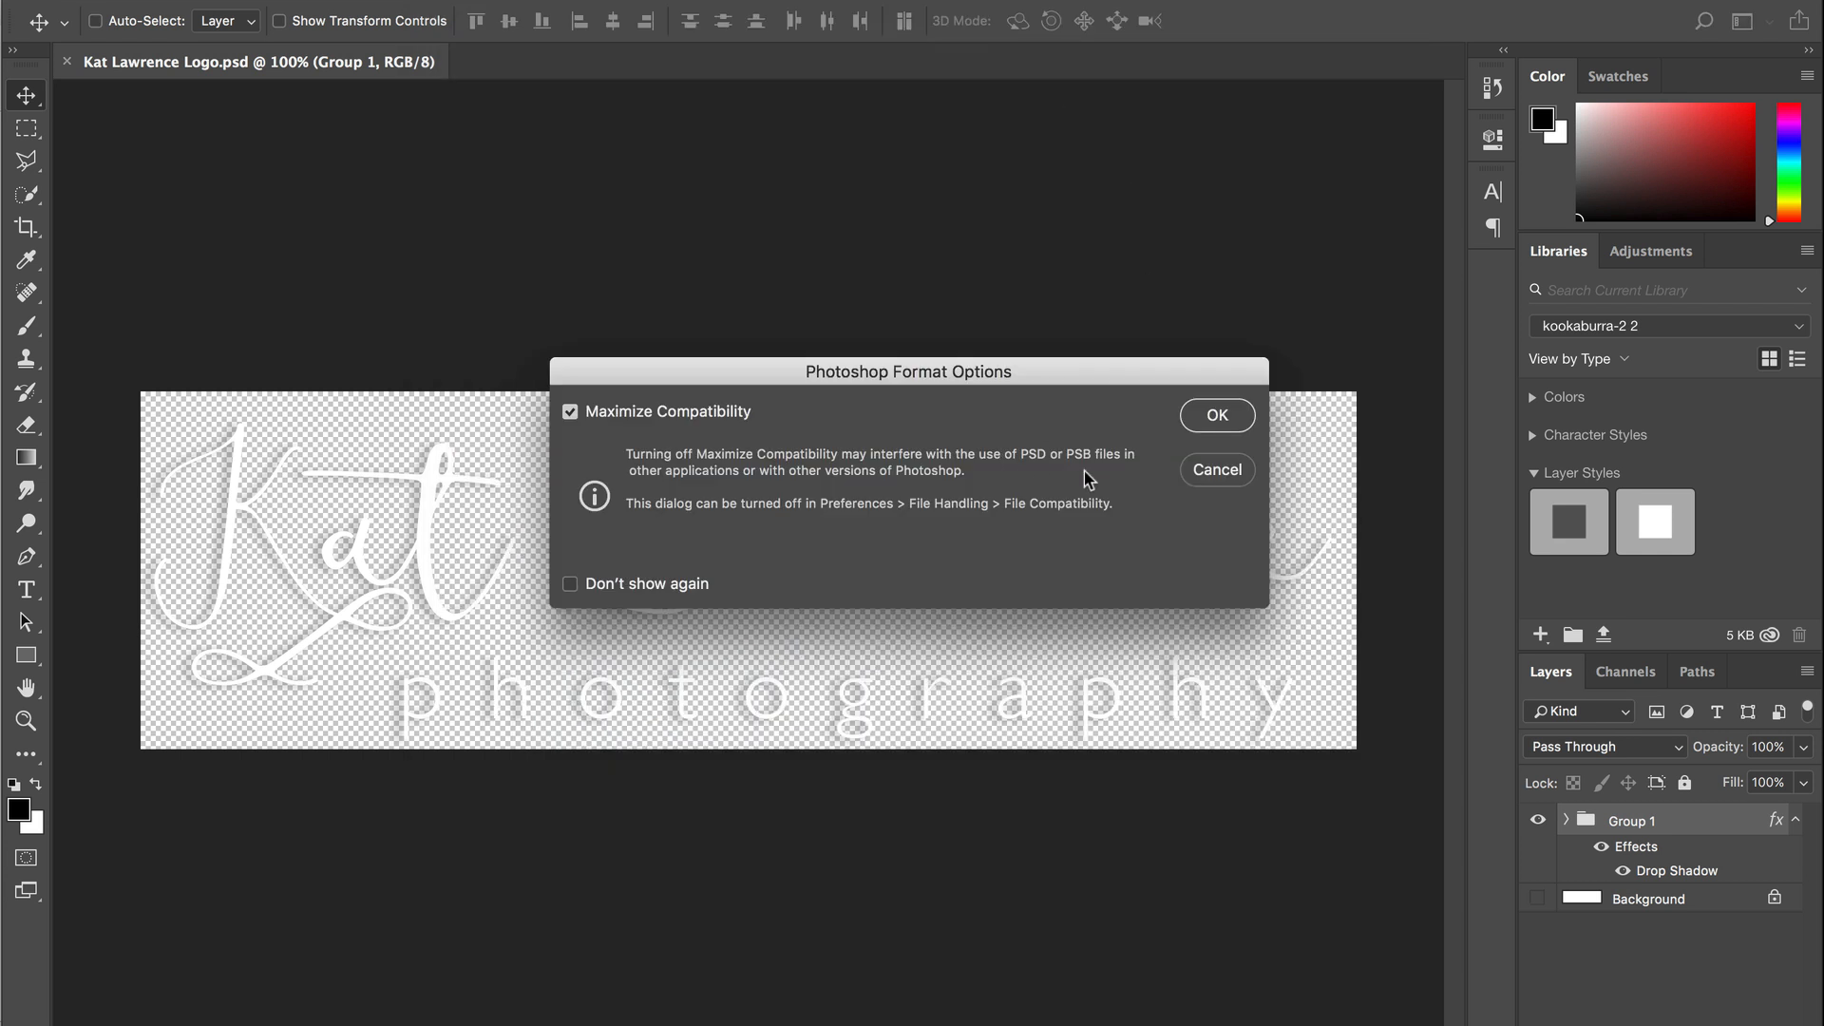
click(1223, 418)
mouse_move(2, 518)
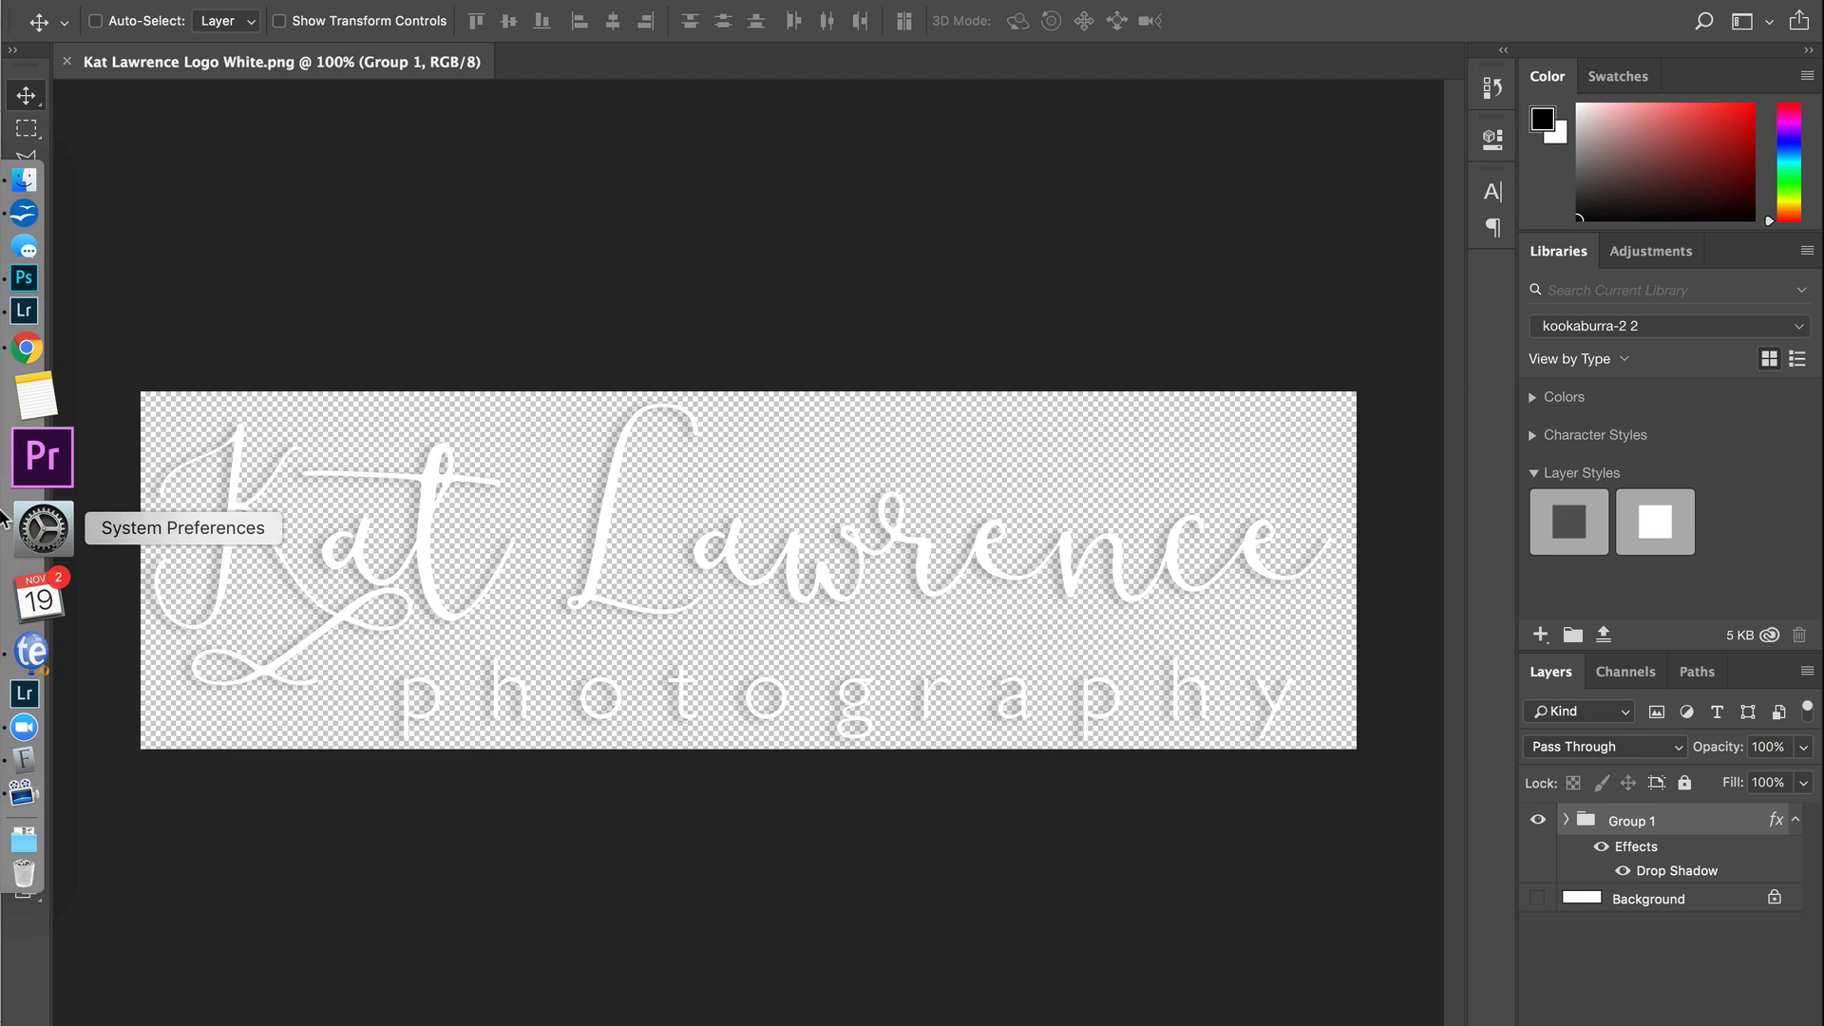
click(24, 310)
click(1594, 249)
double_click(1002, 265)
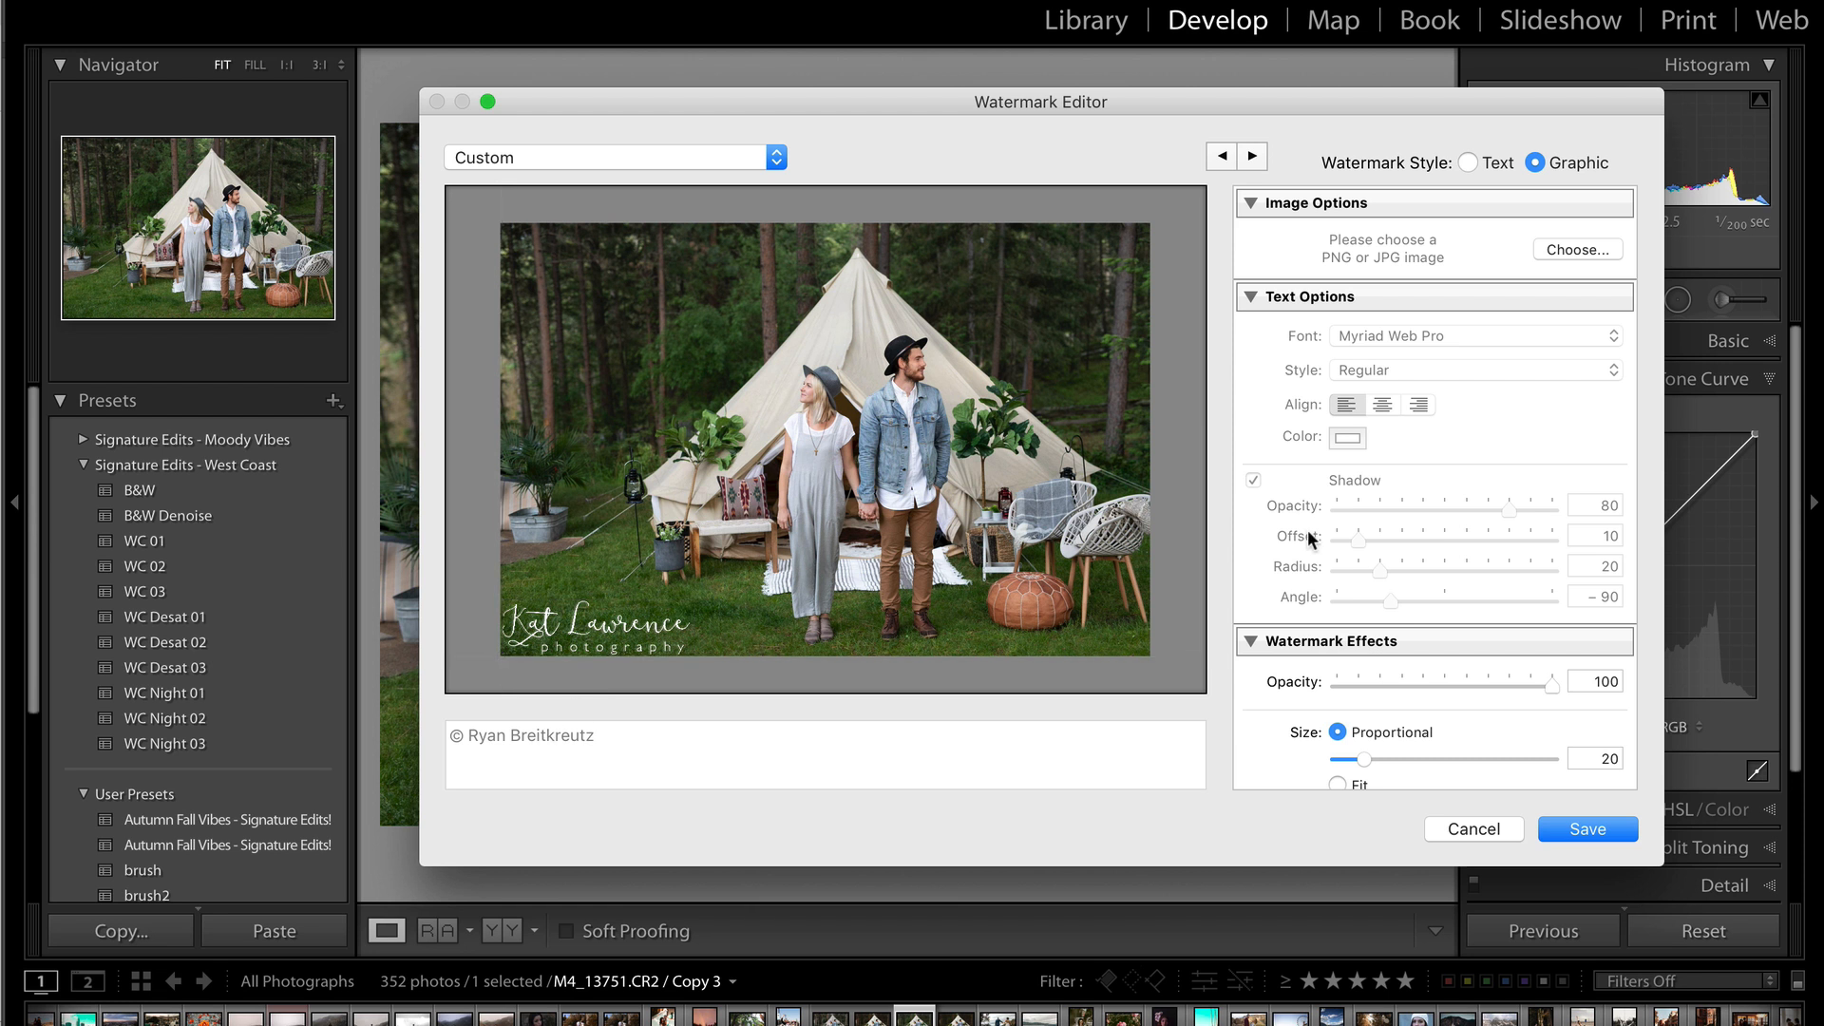
scroll(1467, 516, down, 5)
mouse_move(1364, 536)
mouse_down()
mouse_move(1344, 538)
mouse_move(1358, 538)
mouse_up()
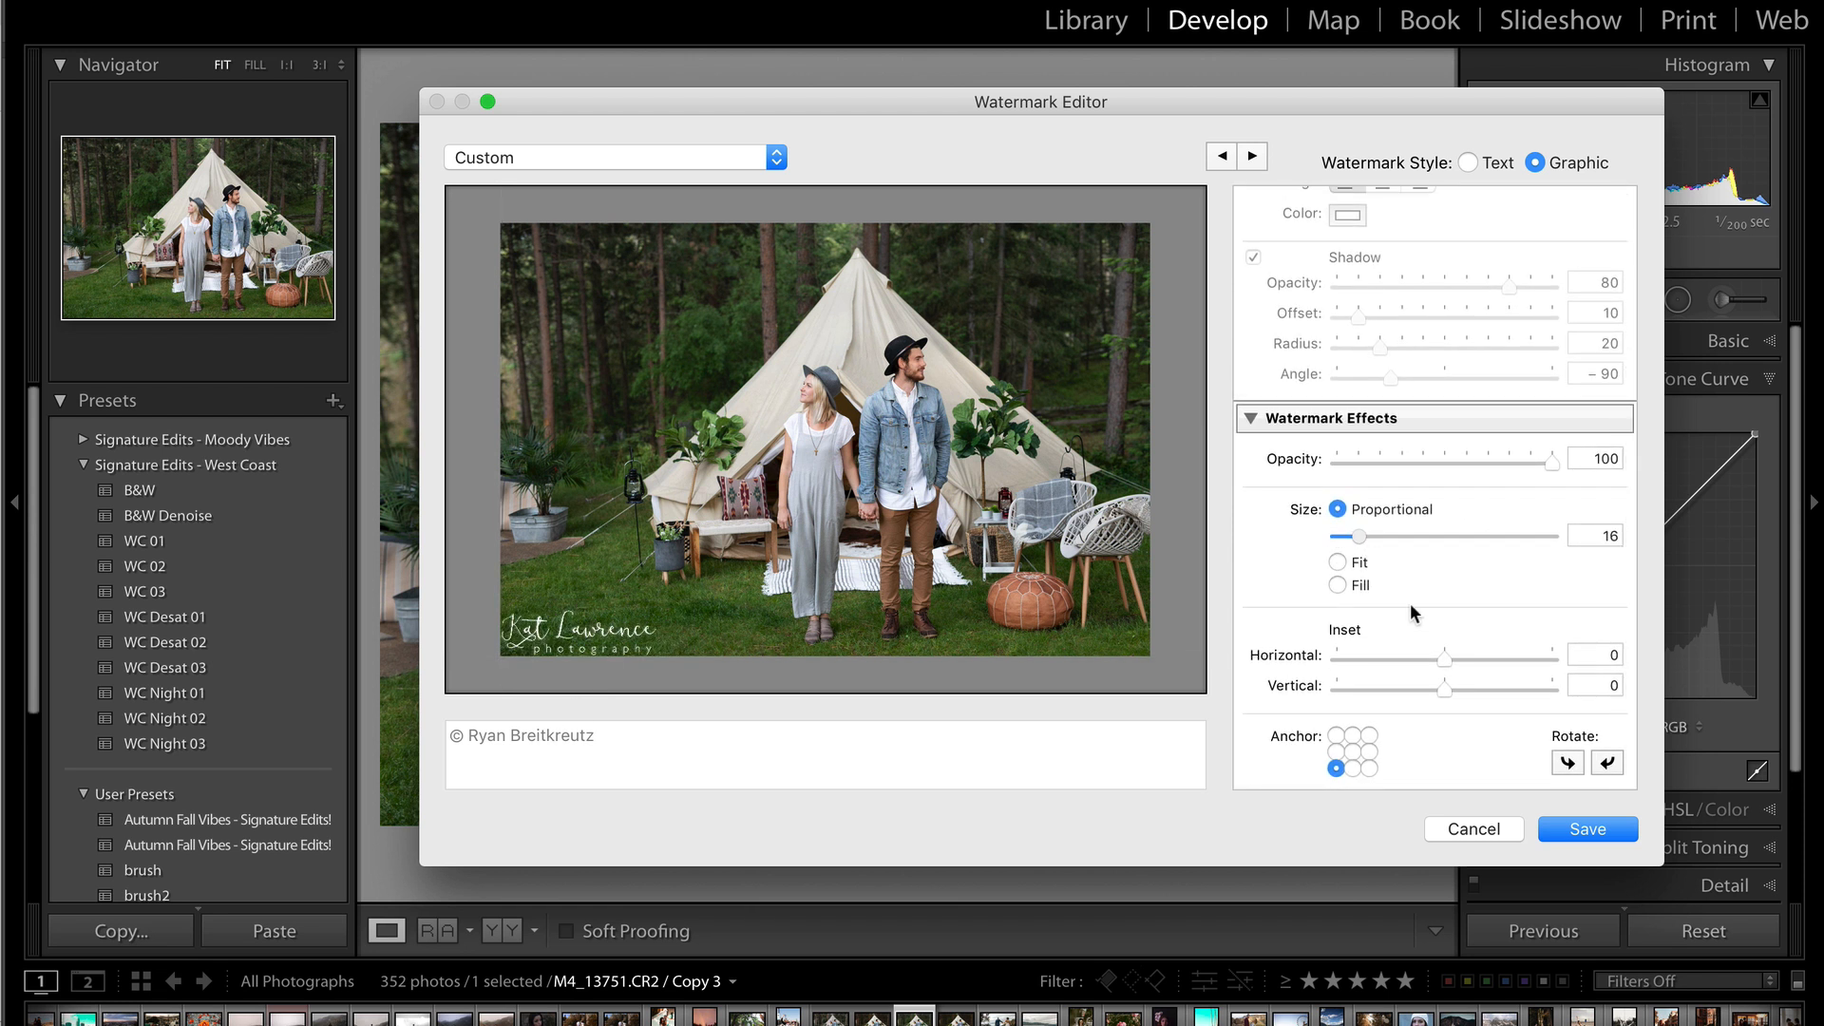
drag(1445, 658, 1469, 686)
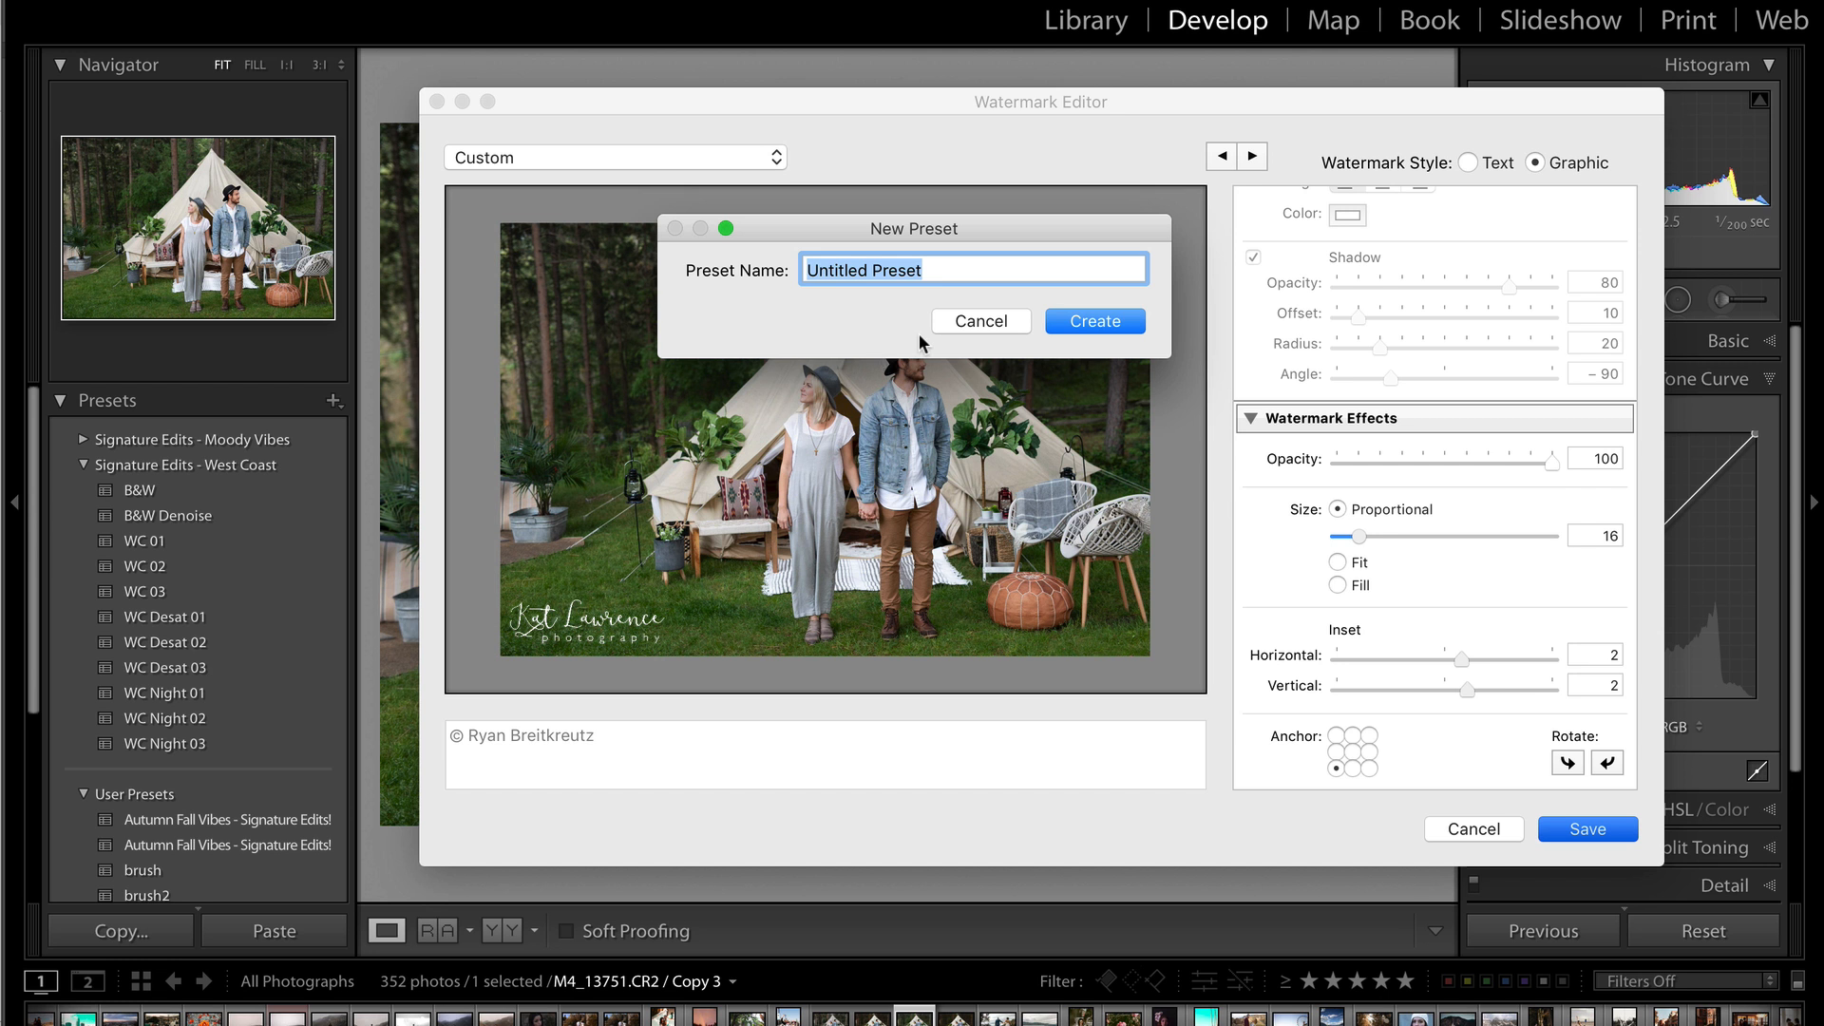
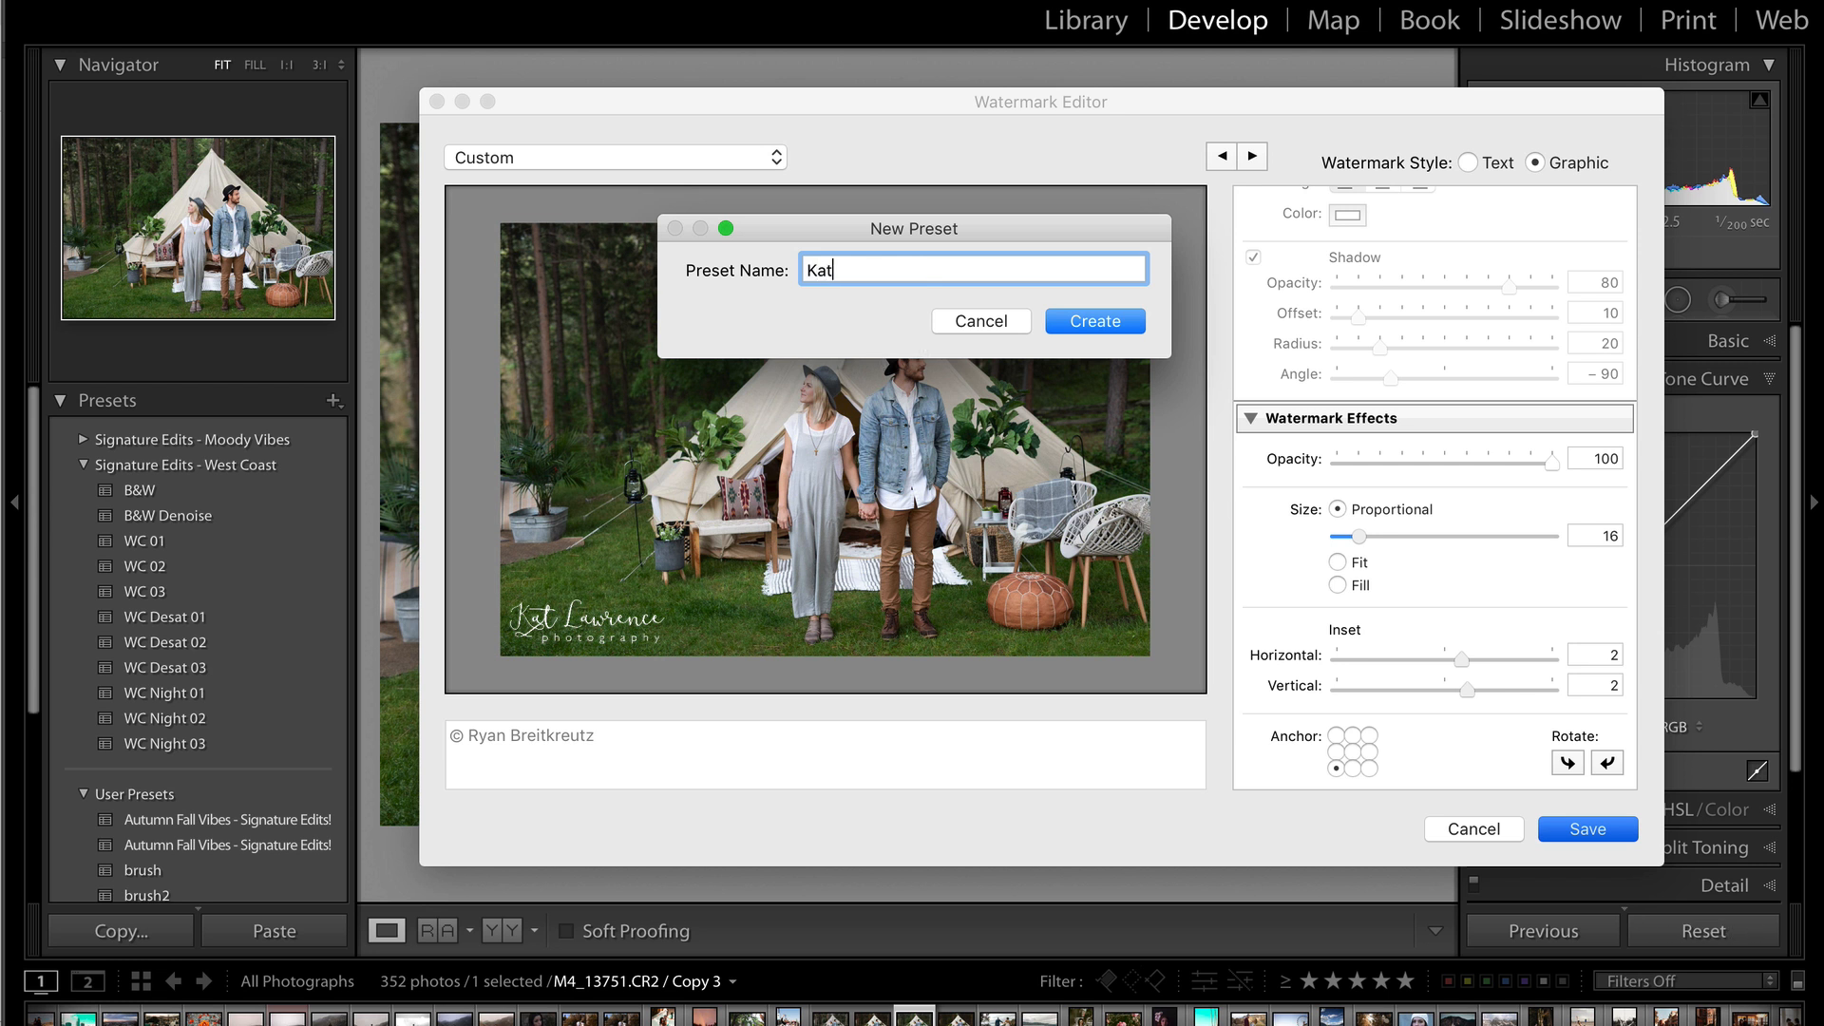
key(Return)
key(Return)
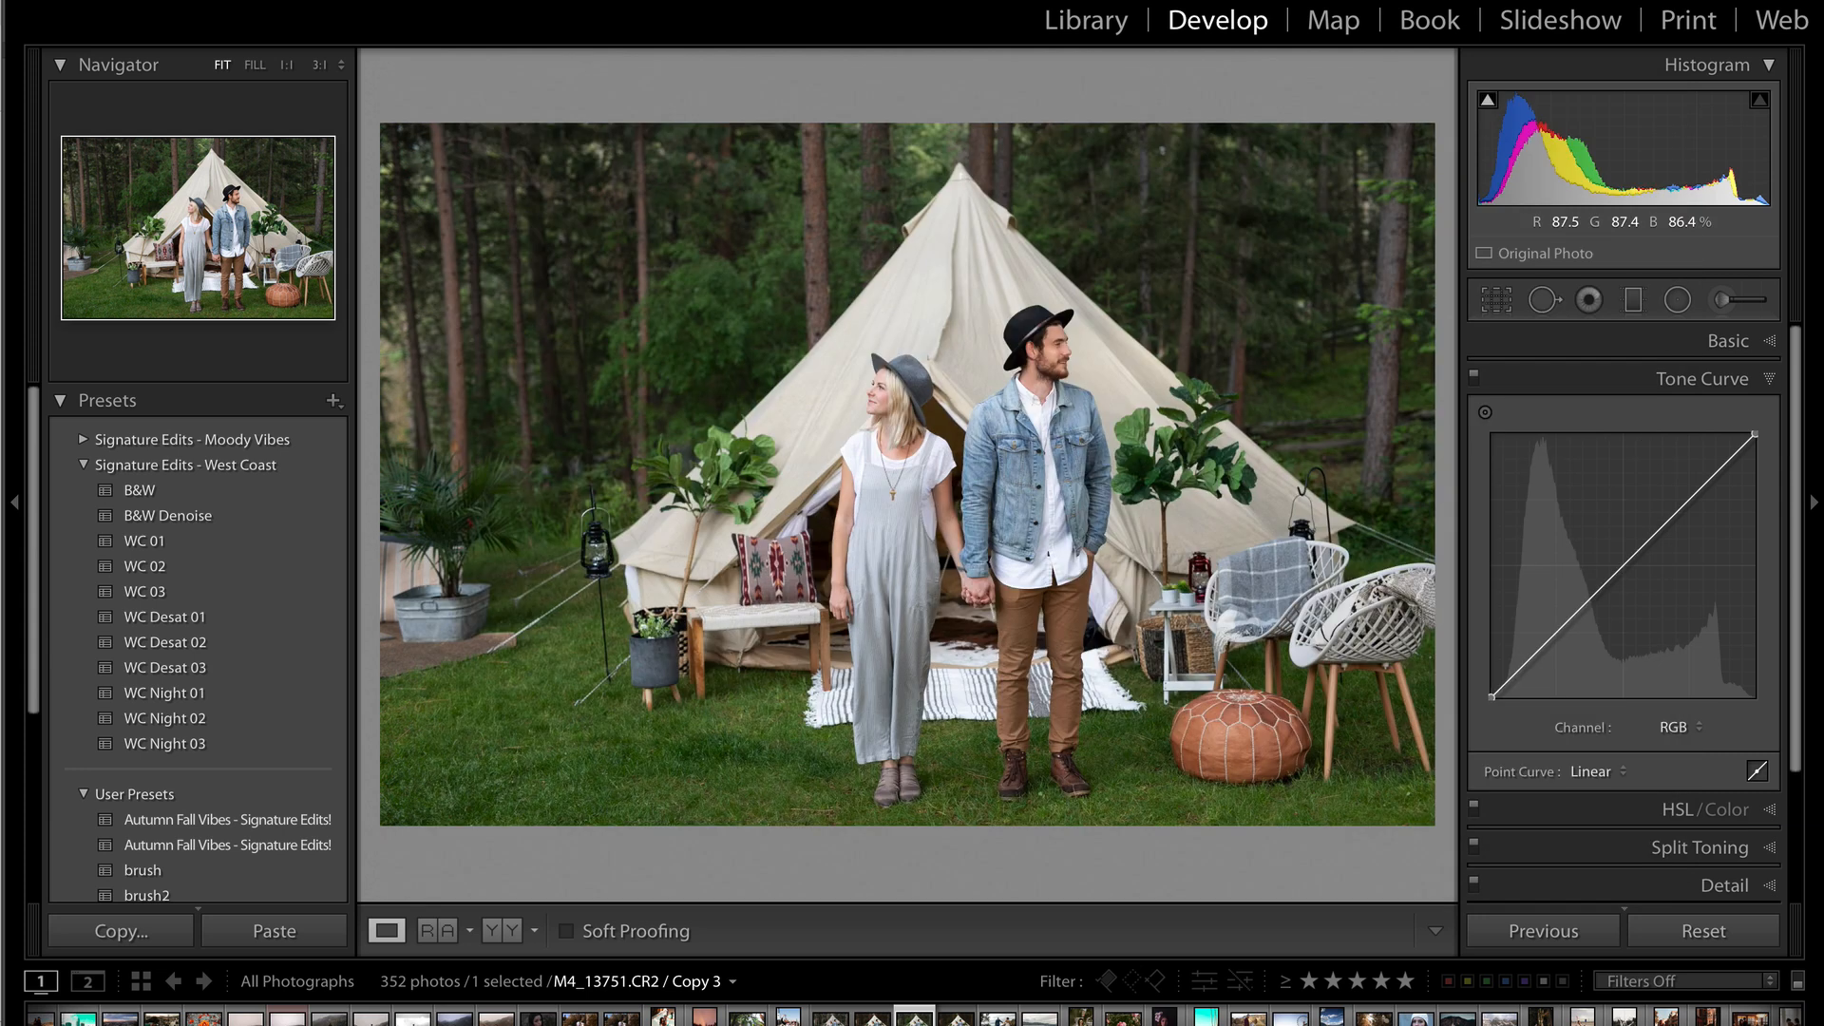
key(ctrl+Up)
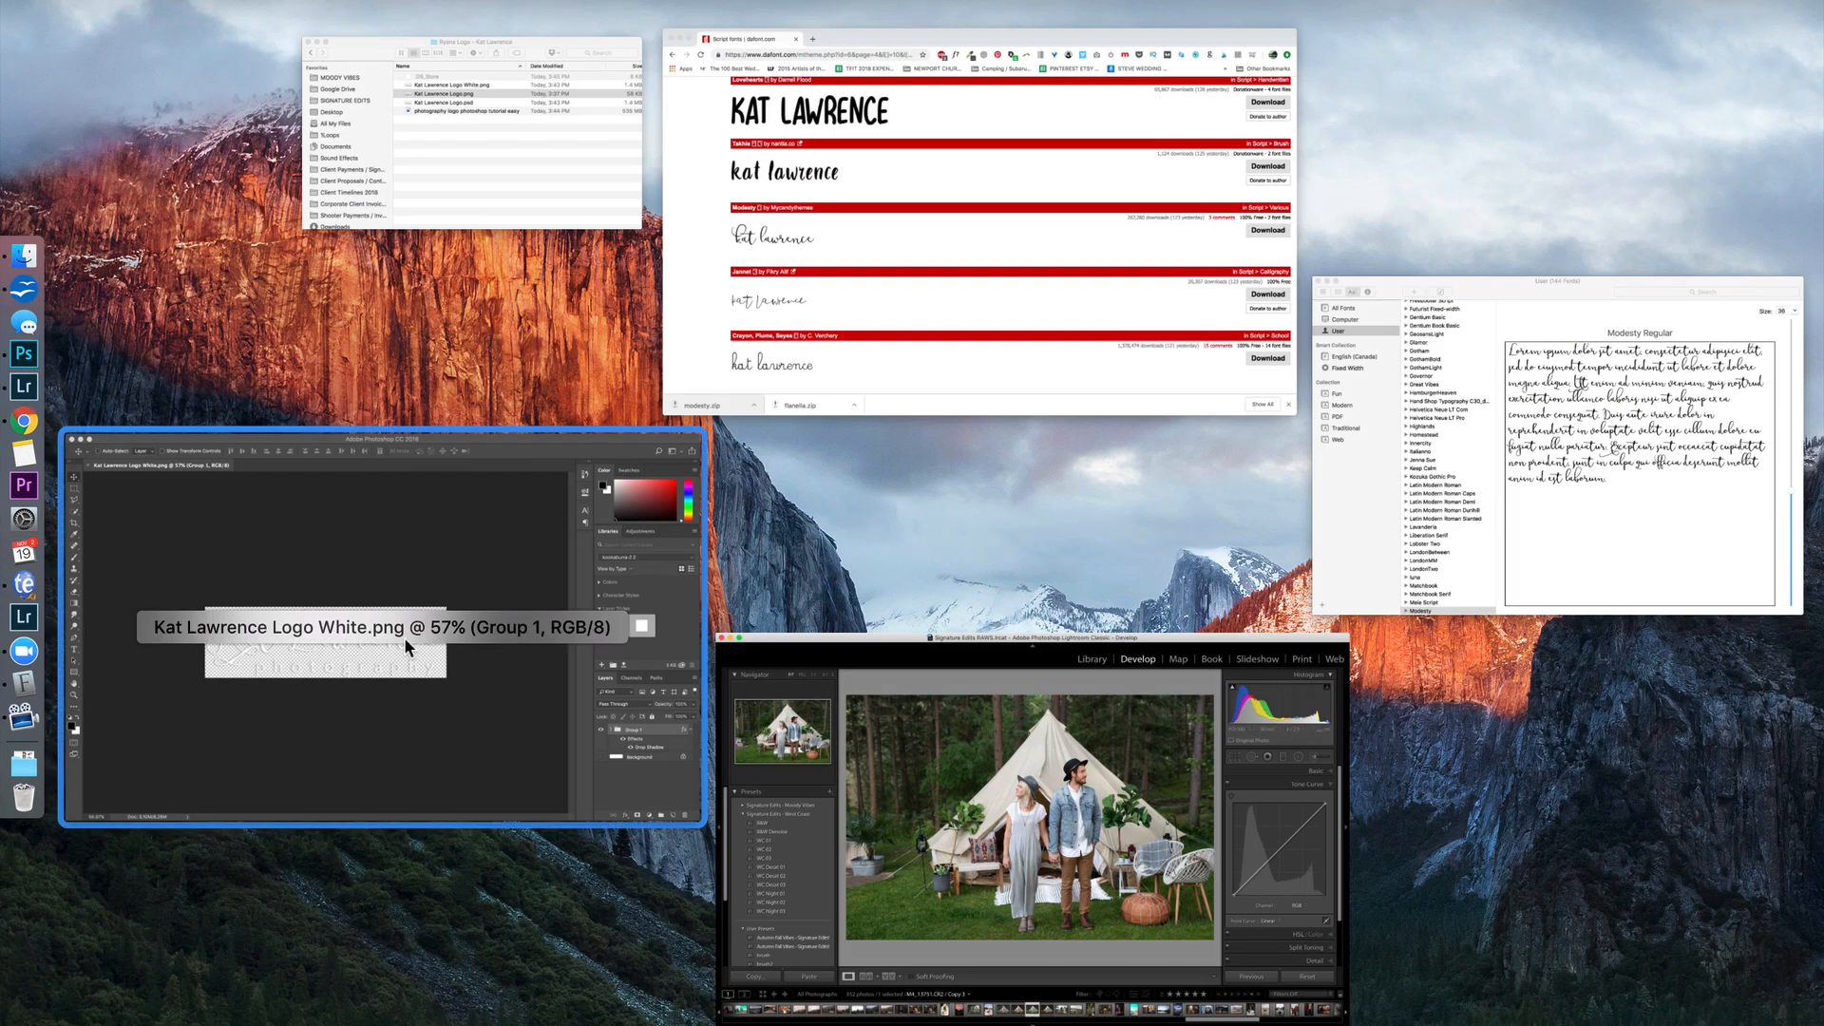
click(403, 637)
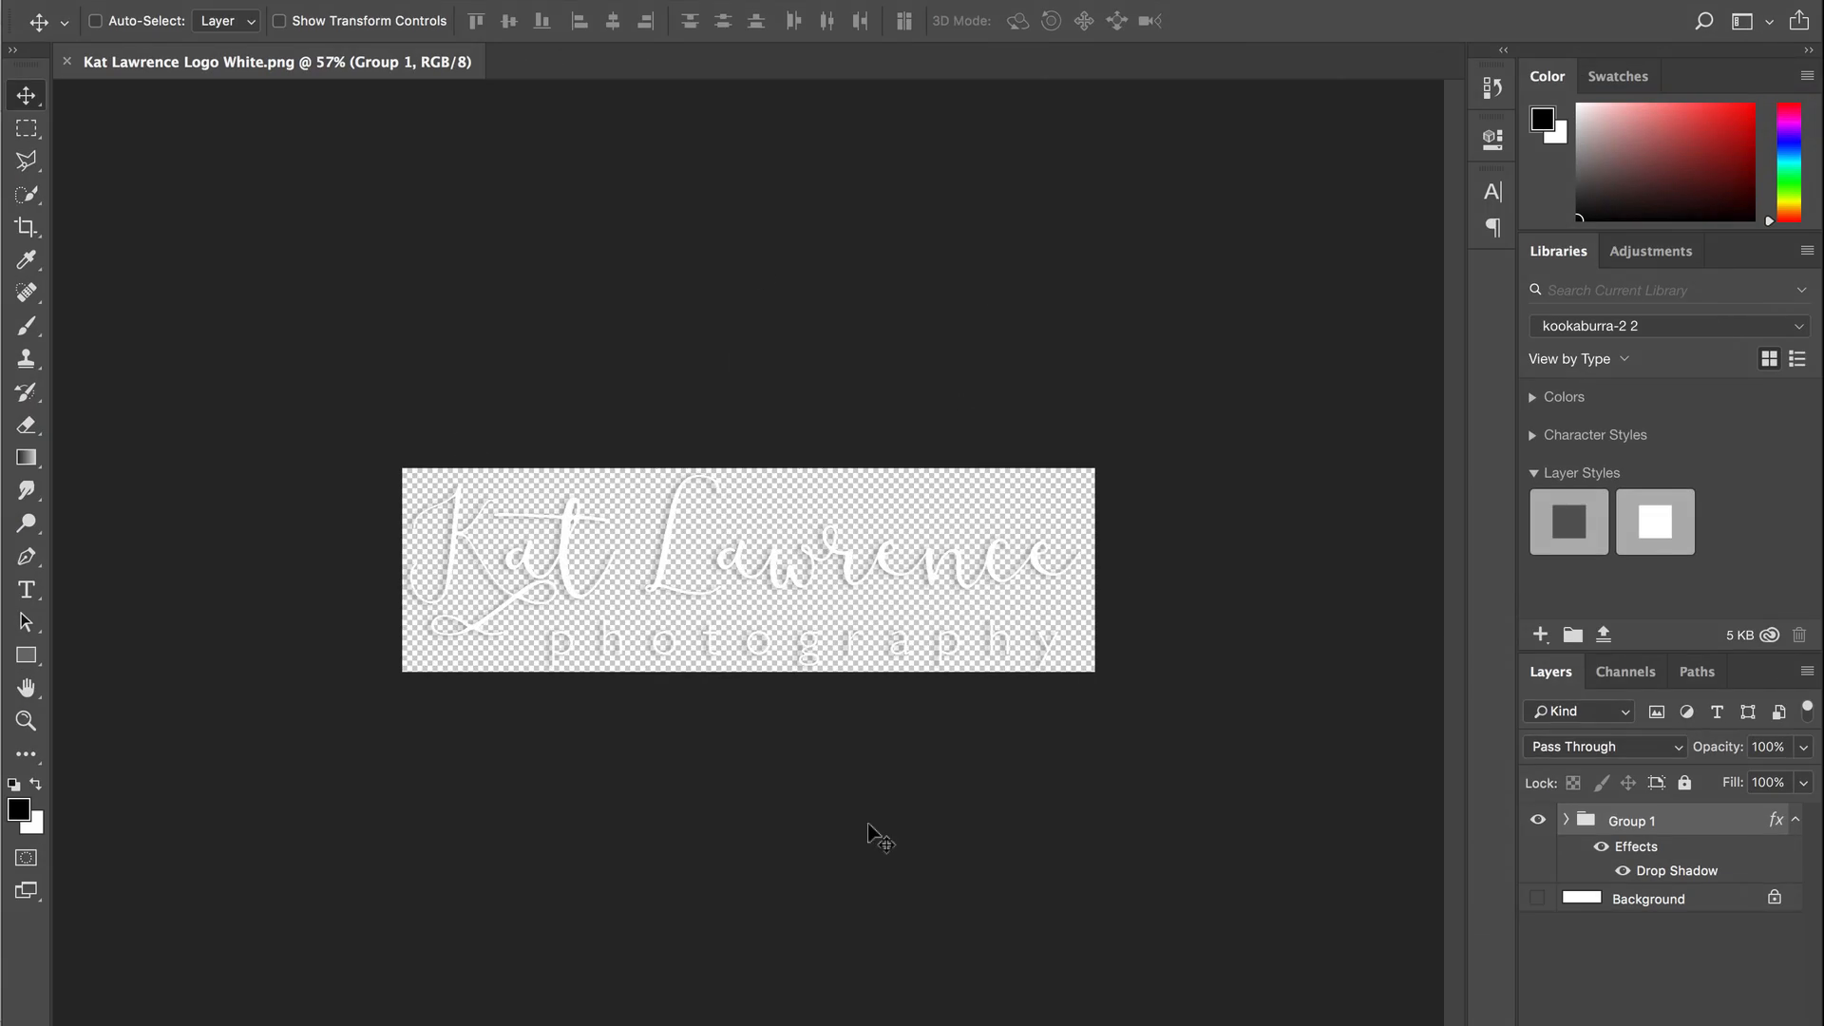